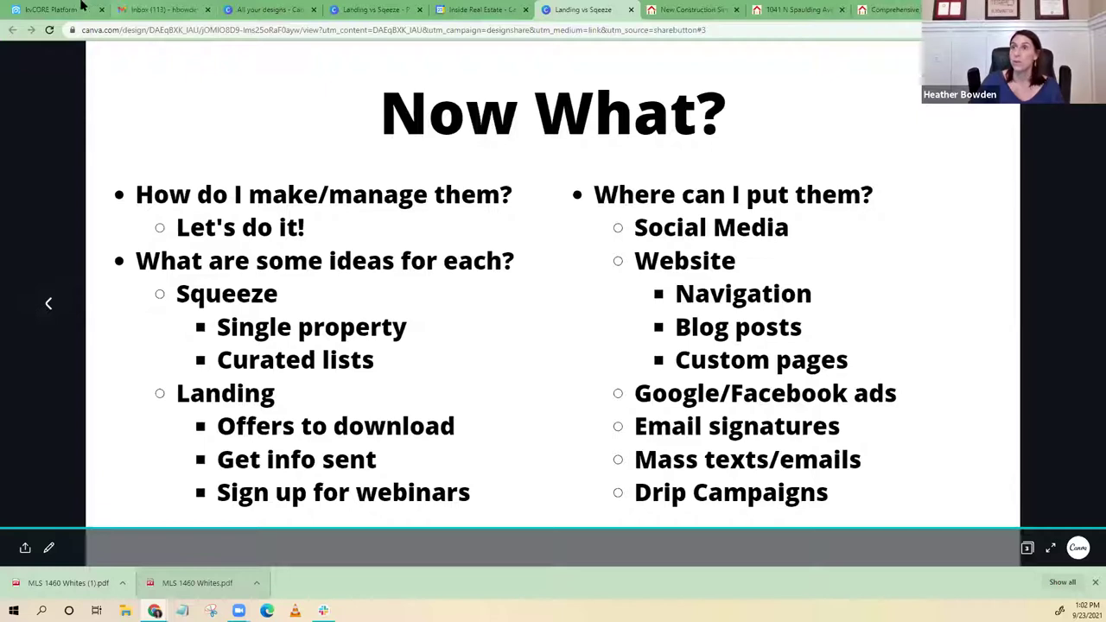
Leave the Canva 'Now What?' slide for the kvCORE Platform browser tab
left_click(69, 9)
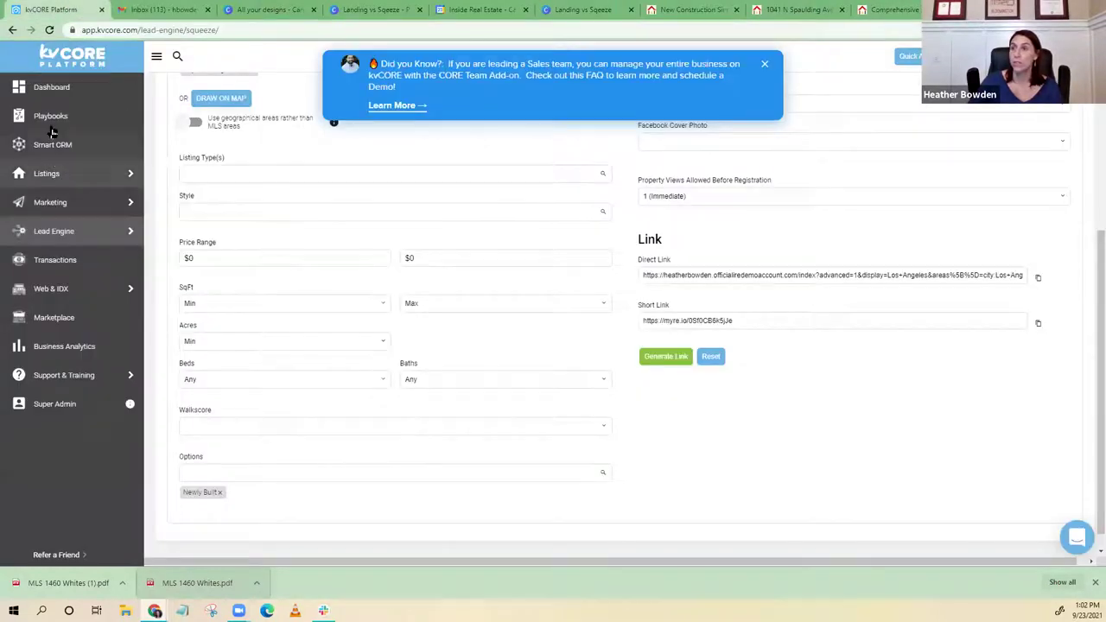
From the dashboard, dismiss the announcement and launch Build Squeeze Page under Lead Engine
left_click(48, 88)
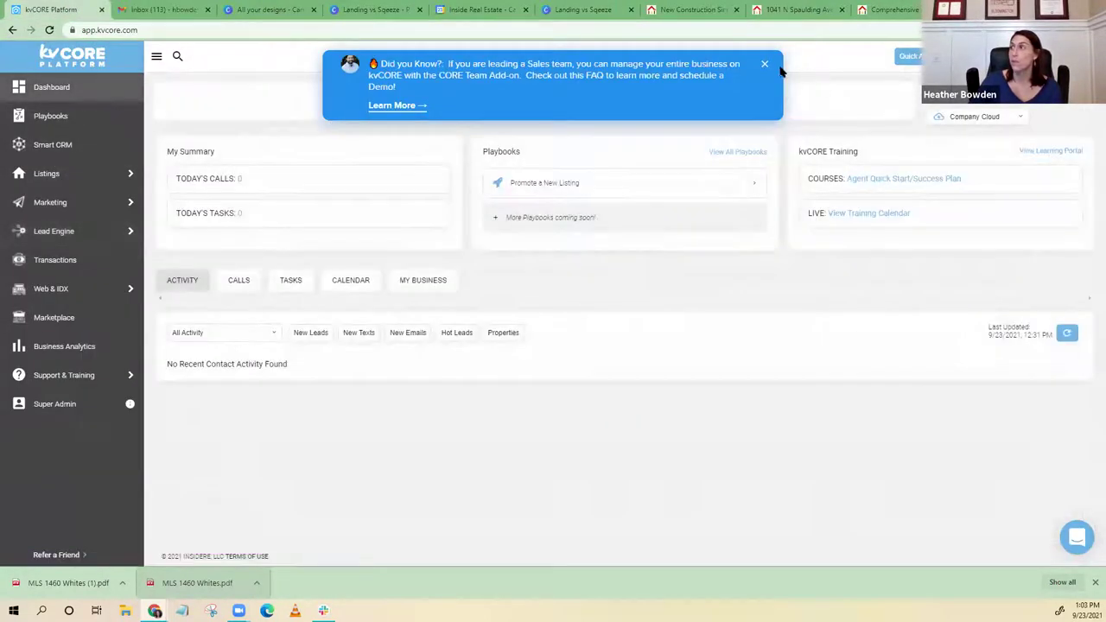
left_click(765, 63)
mouse_move(108, 218)
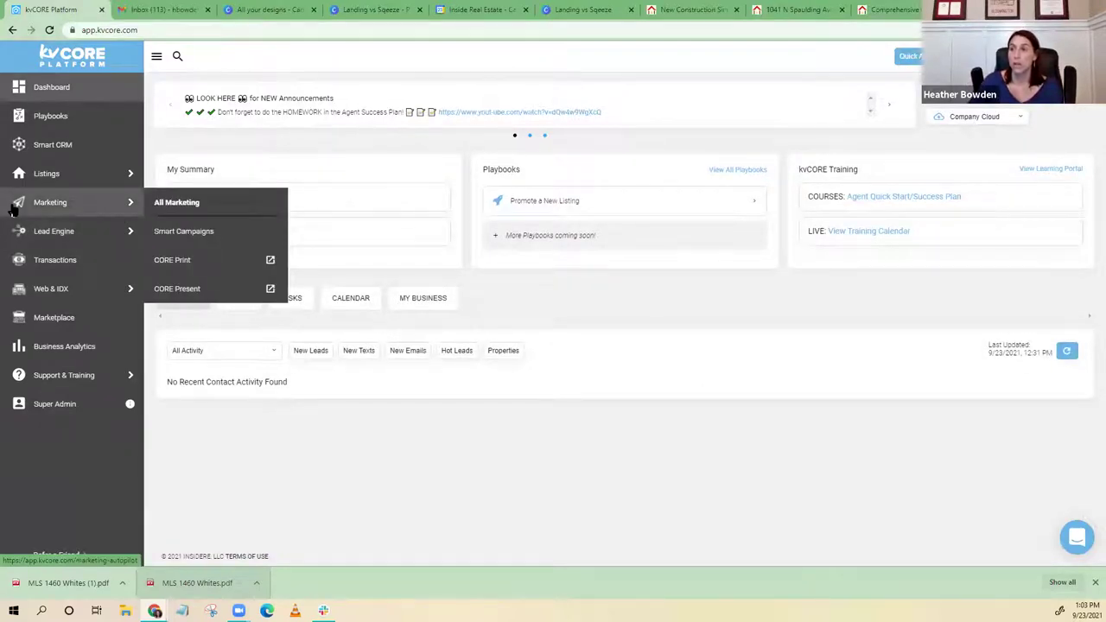
mouse_move(43, 238)
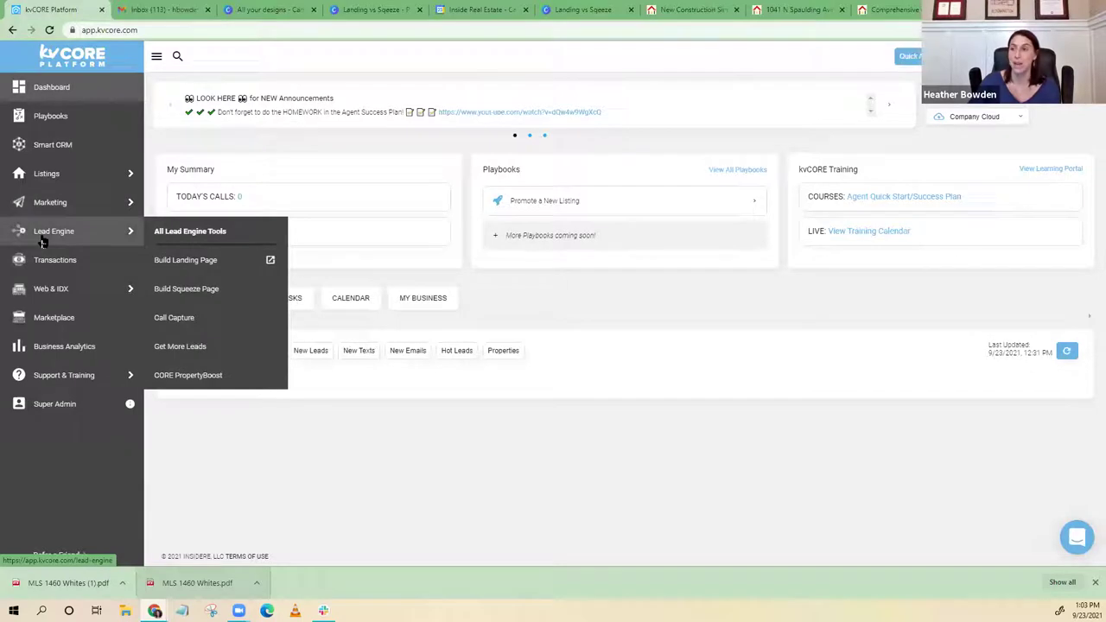
left_click(186, 291)
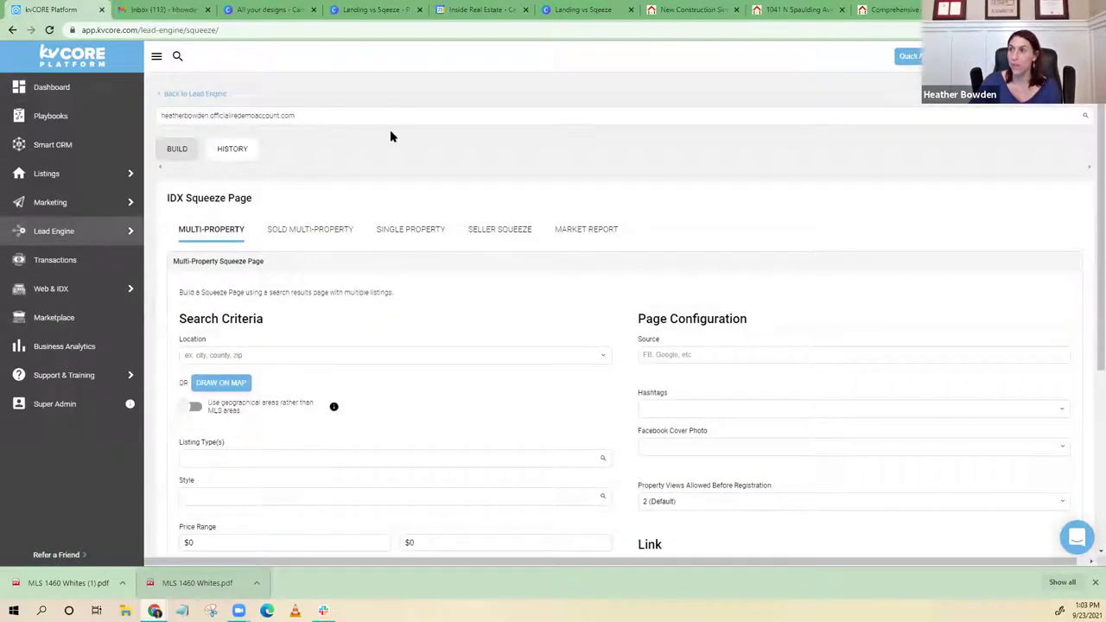
Build the Multi-Property squeeze page under the agent's own account, starting at the Location field
scroll(346, 131, "down", 1)
scroll(224, 117, "up", 1)
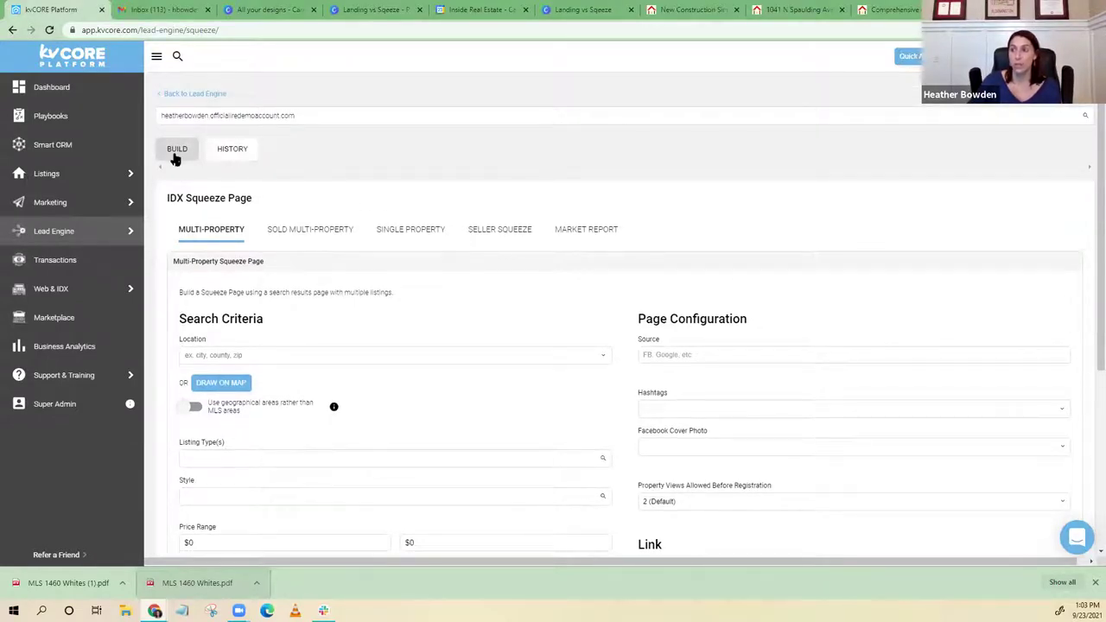
left_click(335, 118)
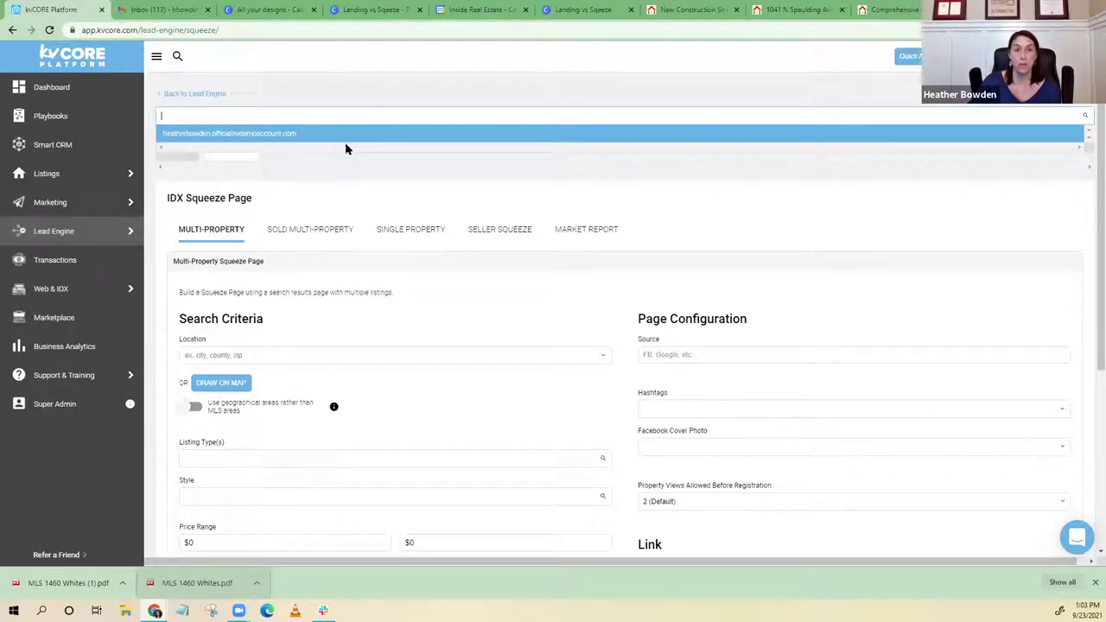
left_click(342, 93)
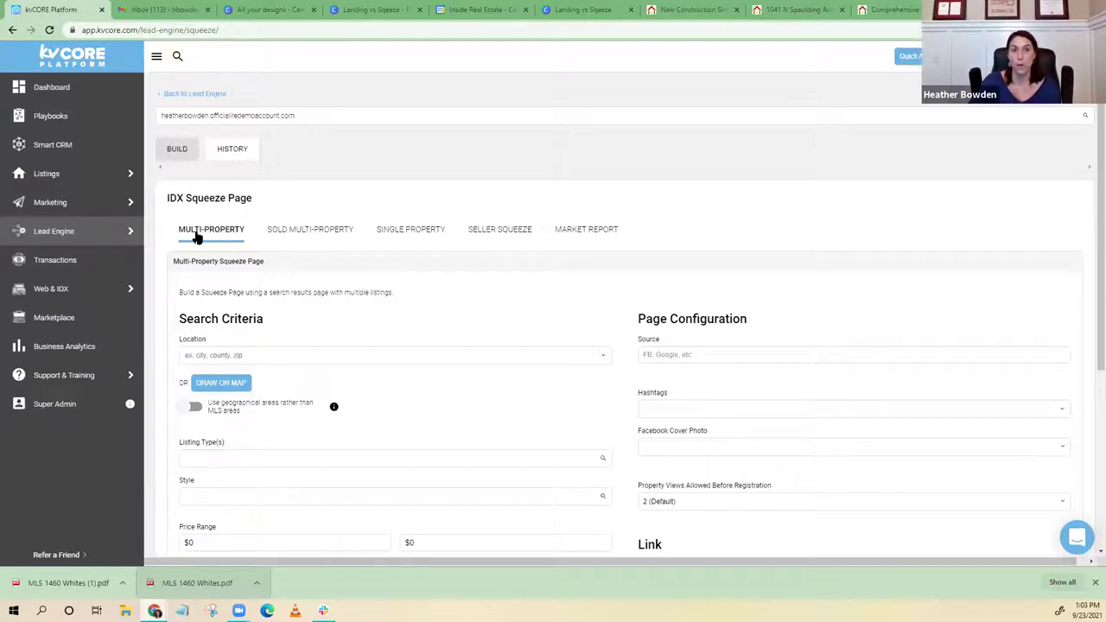
scroll(321, 237, "down", 1)
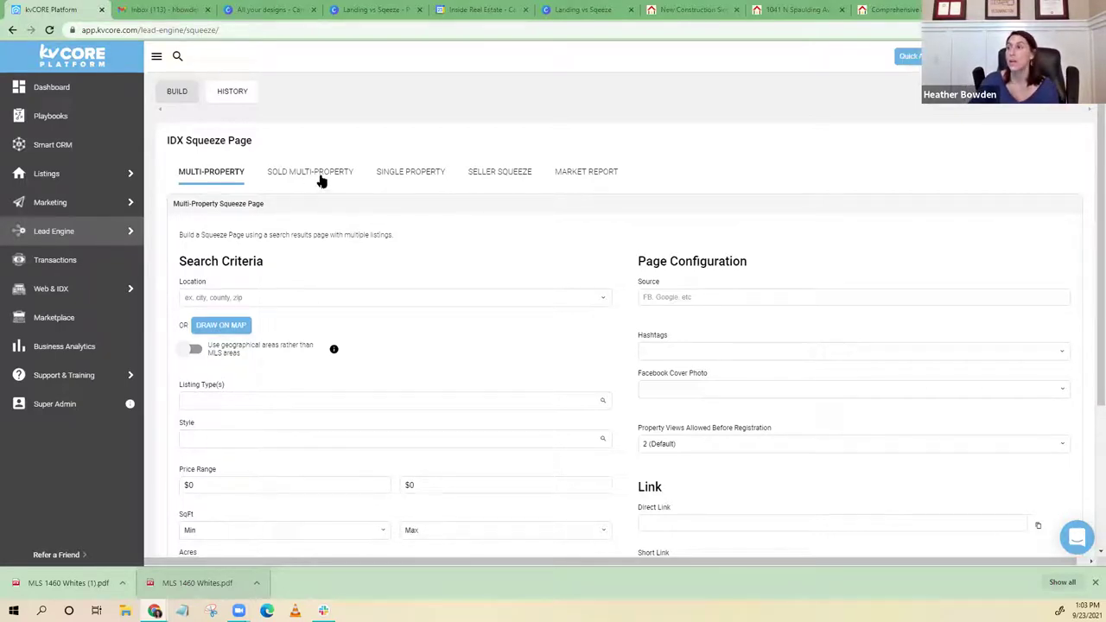
scroll(269, 200, "down", 1)
scroll(268, 199, "down", 1)
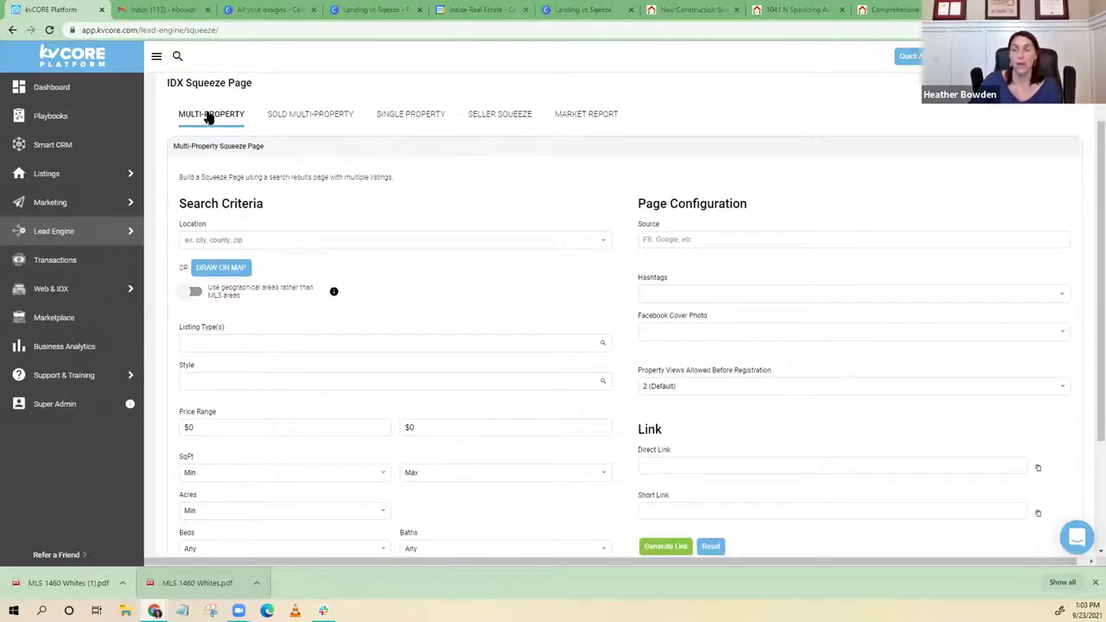
left_click(204, 239)
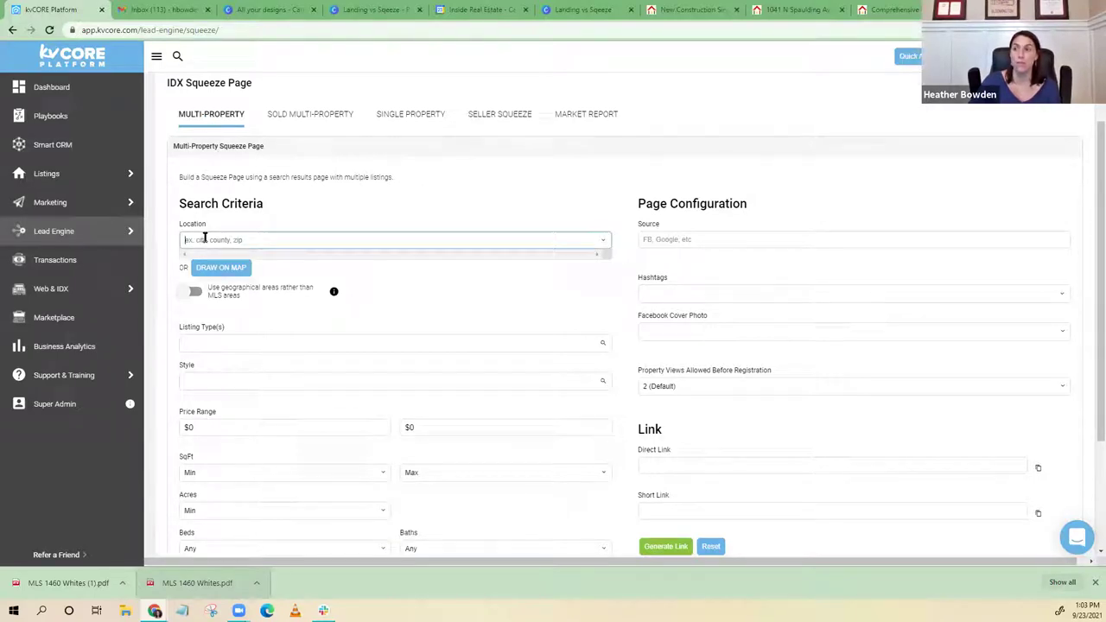
Set the location to City: Los Angeles, CA and listing type to Single Family
type("Los")
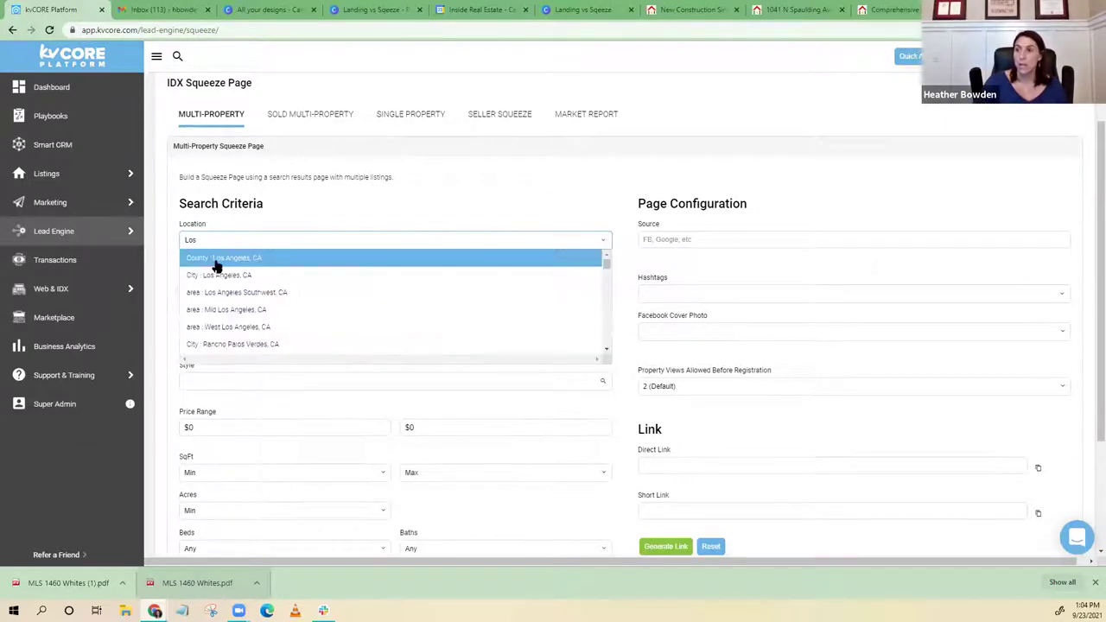
left_click(219, 275)
scroll(314, 279, "down", 1)
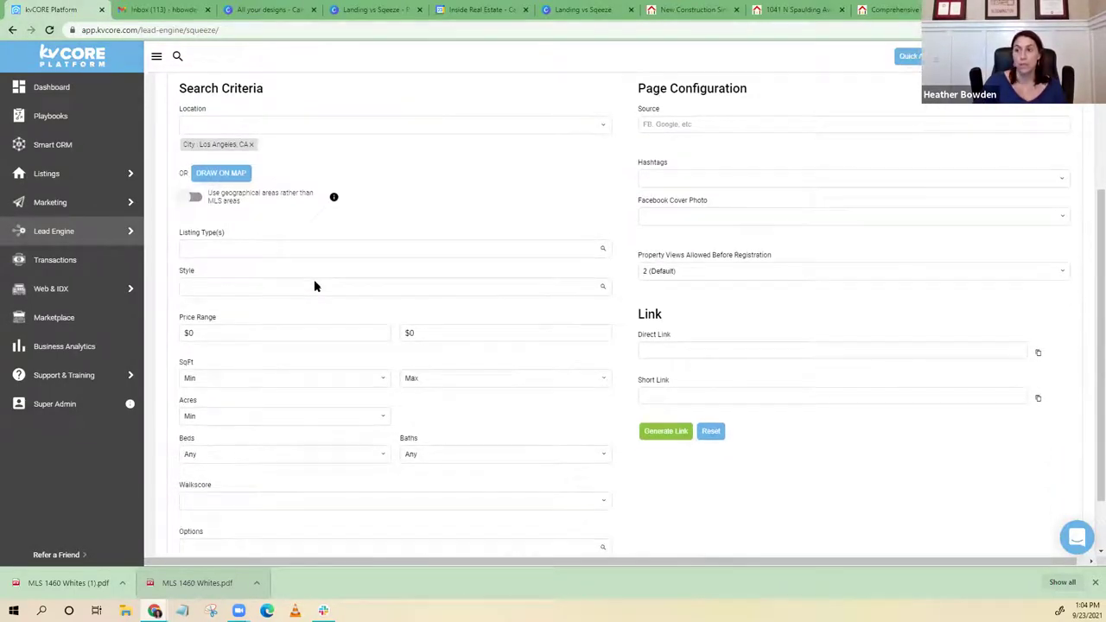
left_click(216, 250)
scroll(247, 311, "down", 3)
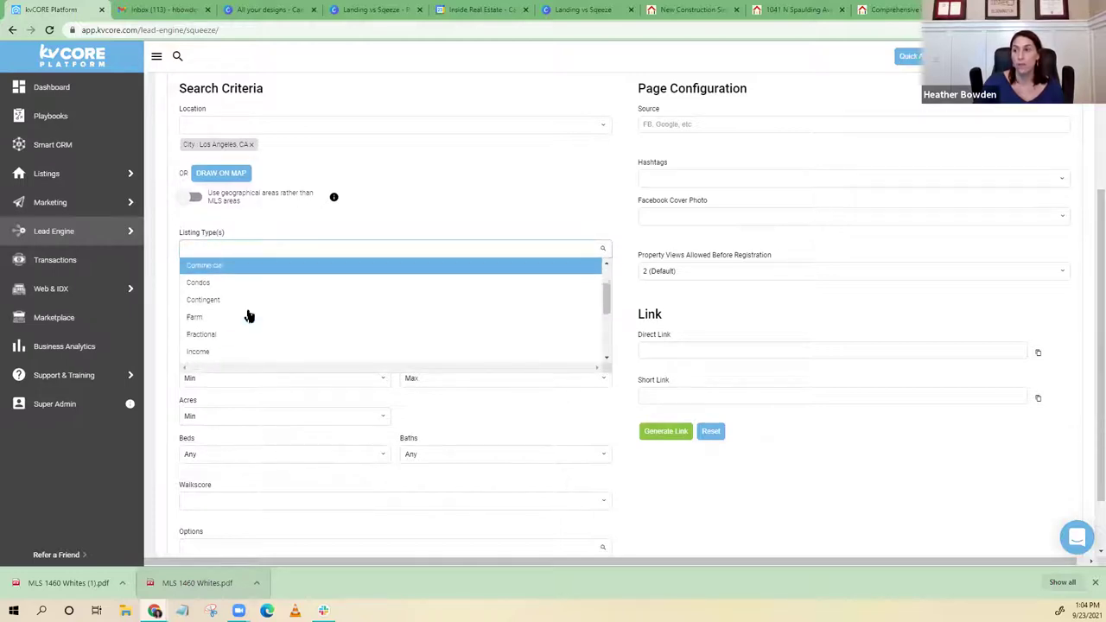
scroll(247, 317, "down", 2)
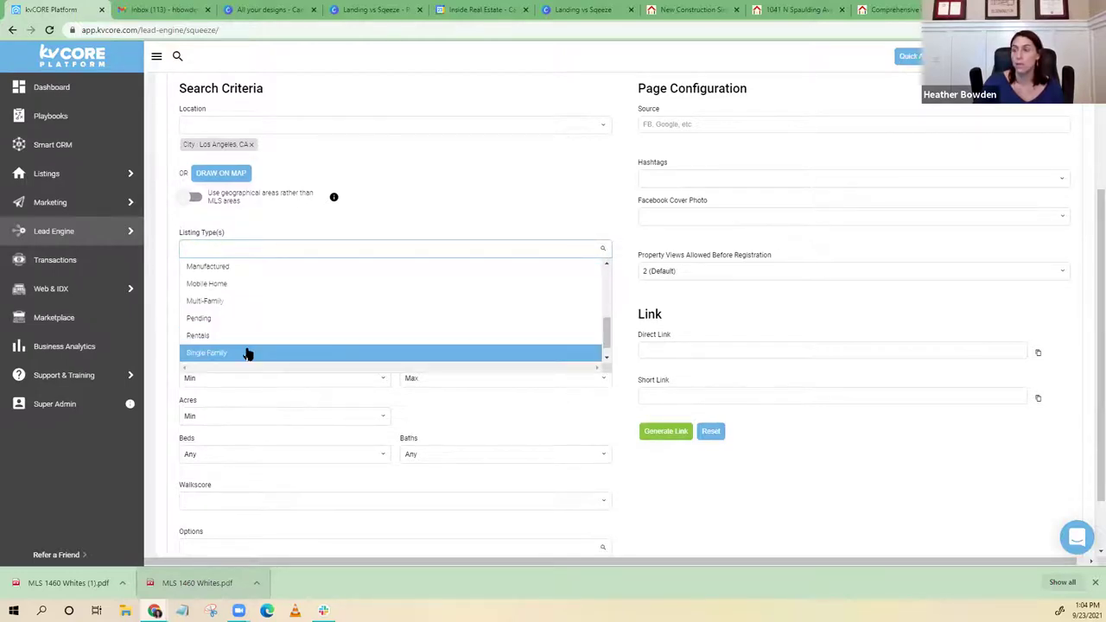
left_click(247, 352)
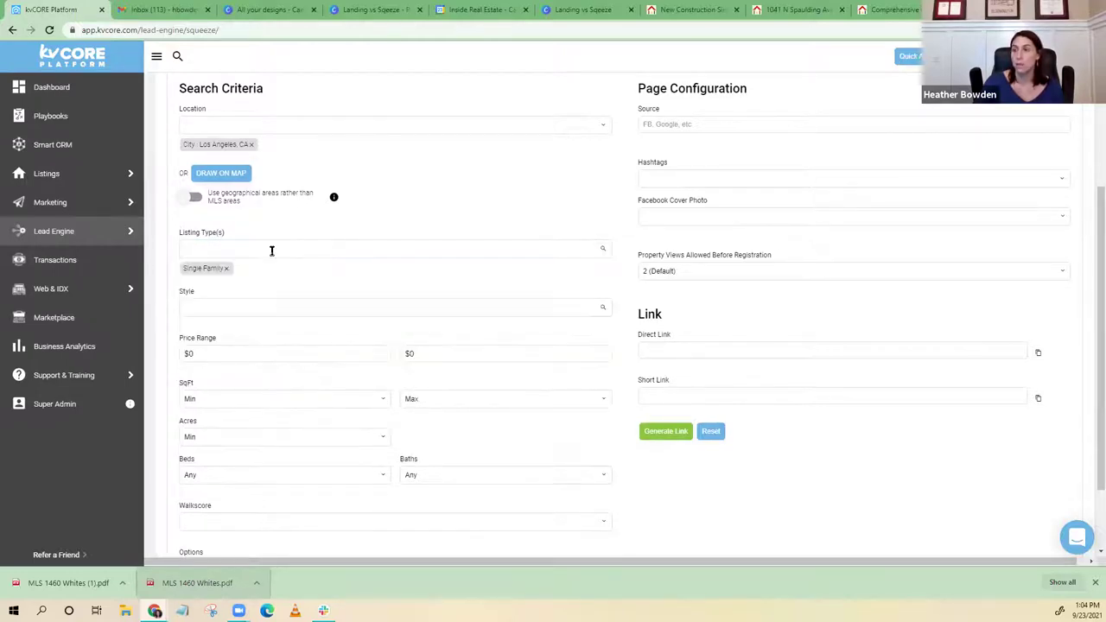
Enter a minimum price of 500000
left_click(228, 310)
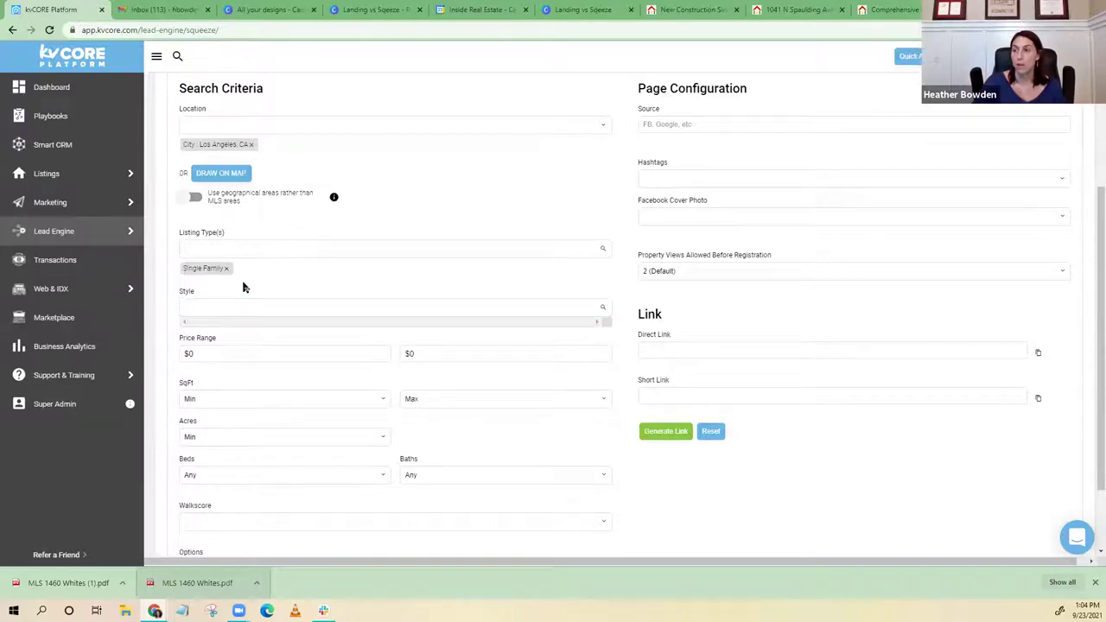
left_click(219, 356)
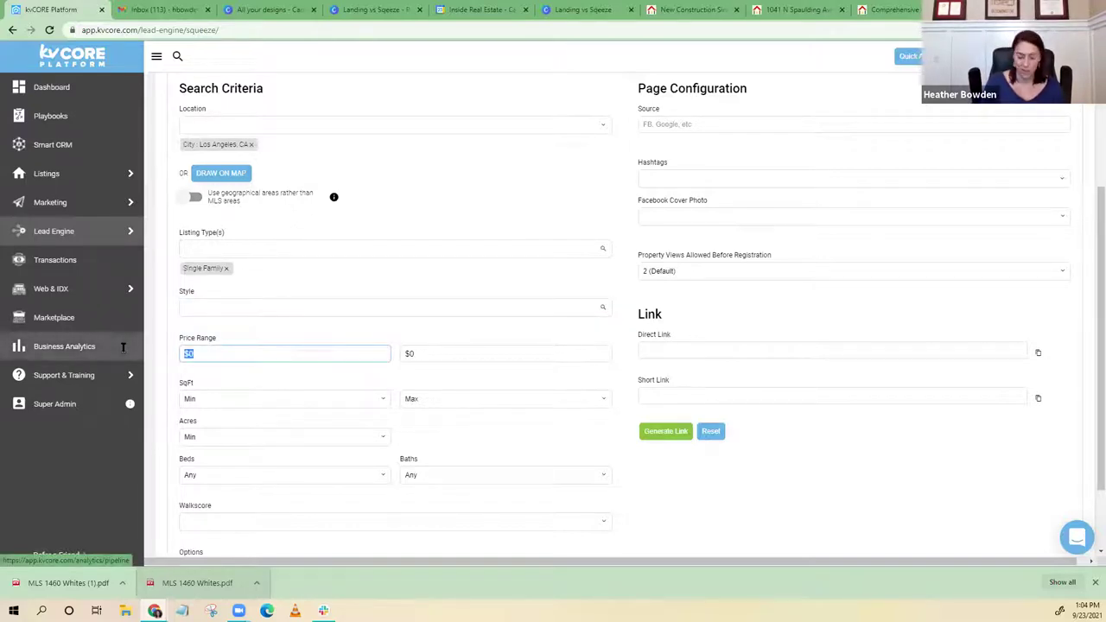
type("500000")
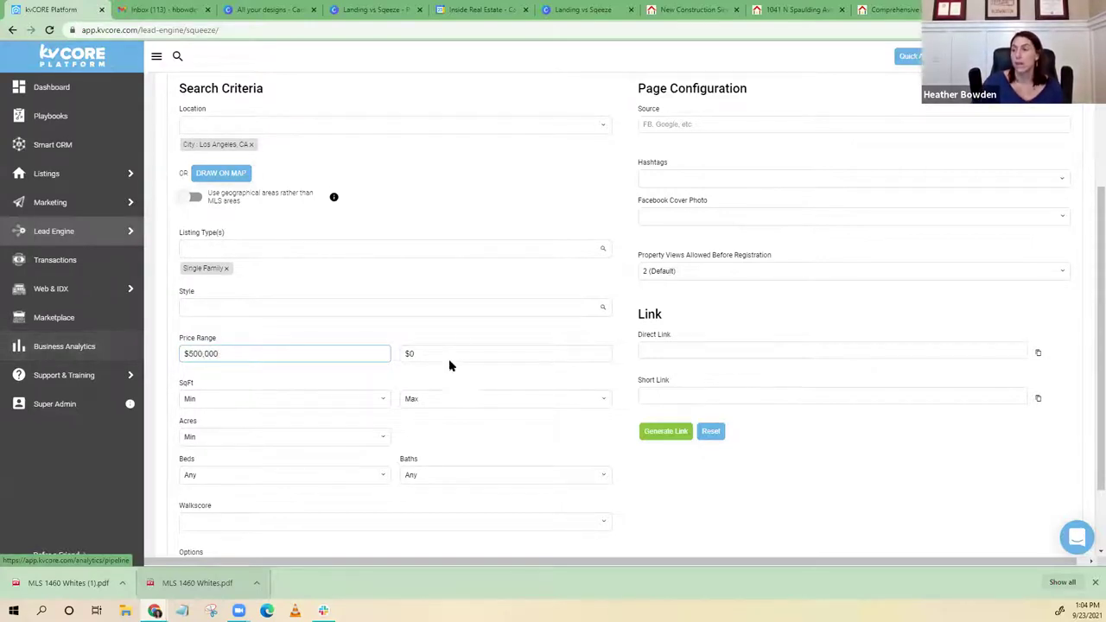
left_click(290, 382)
Add Pool to the squeeze page's search Options
scroll(260, 372, "down", 2)
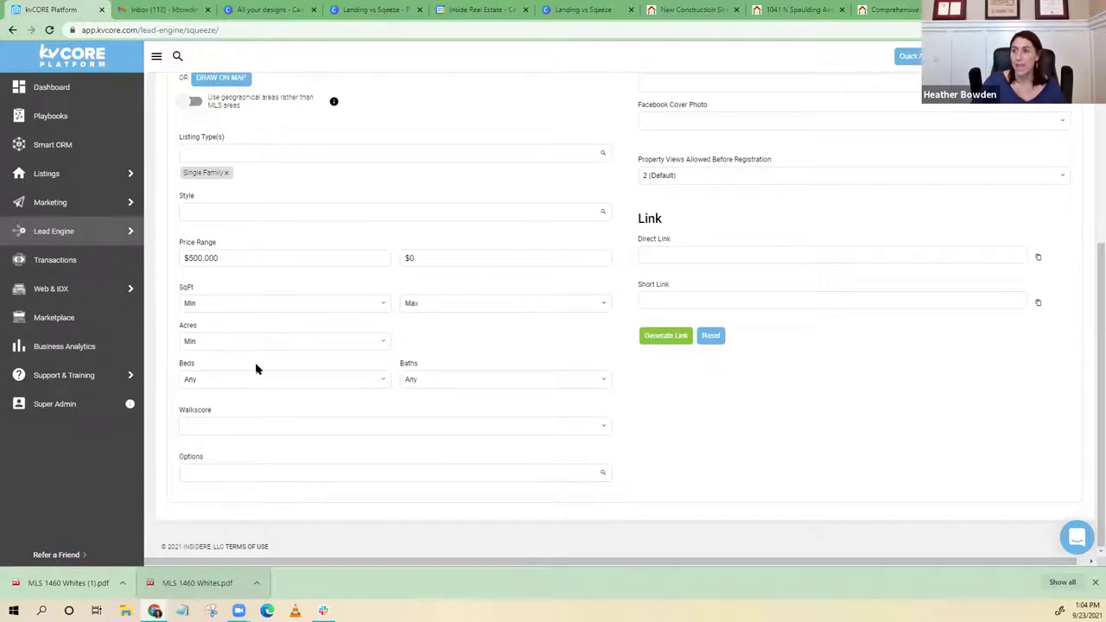
left_click(239, 472)
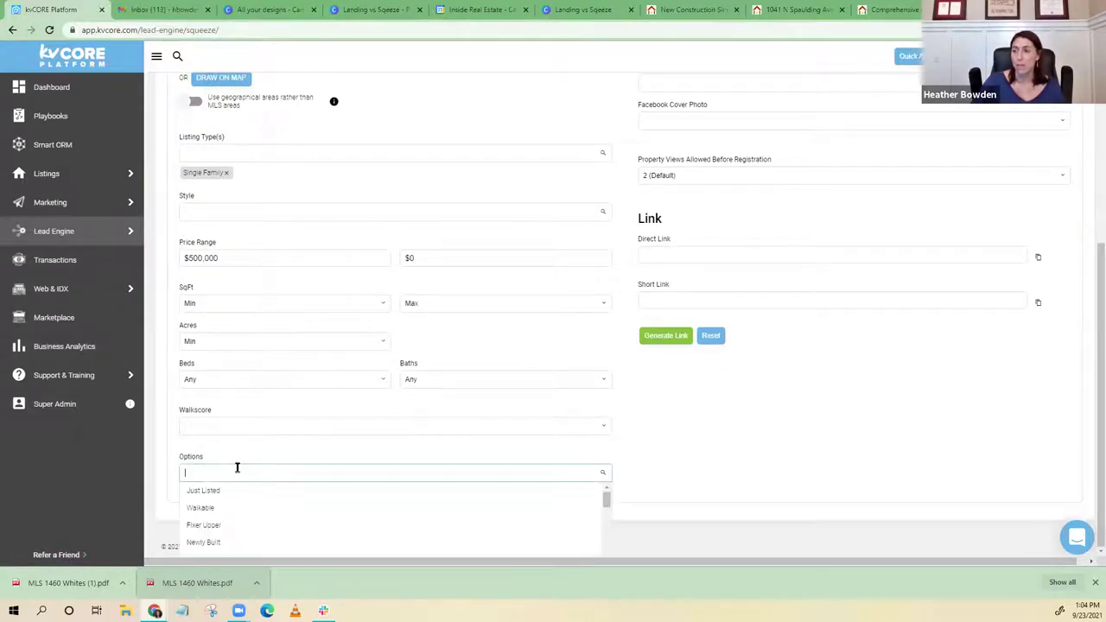
scroll(253, 512, "down", 3)
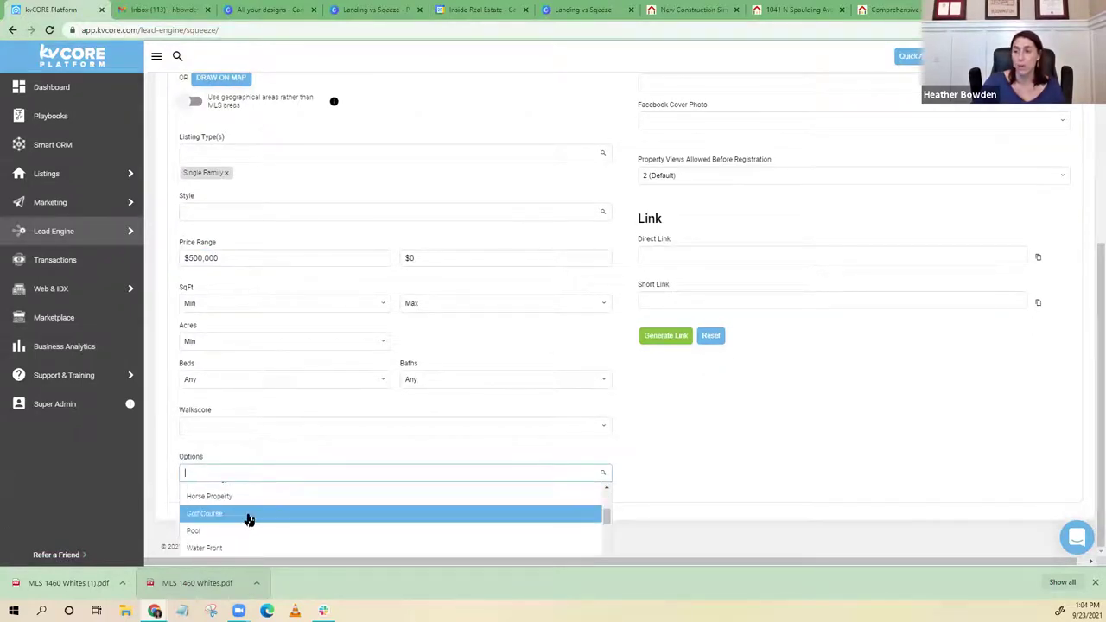
left_click(265, 535)
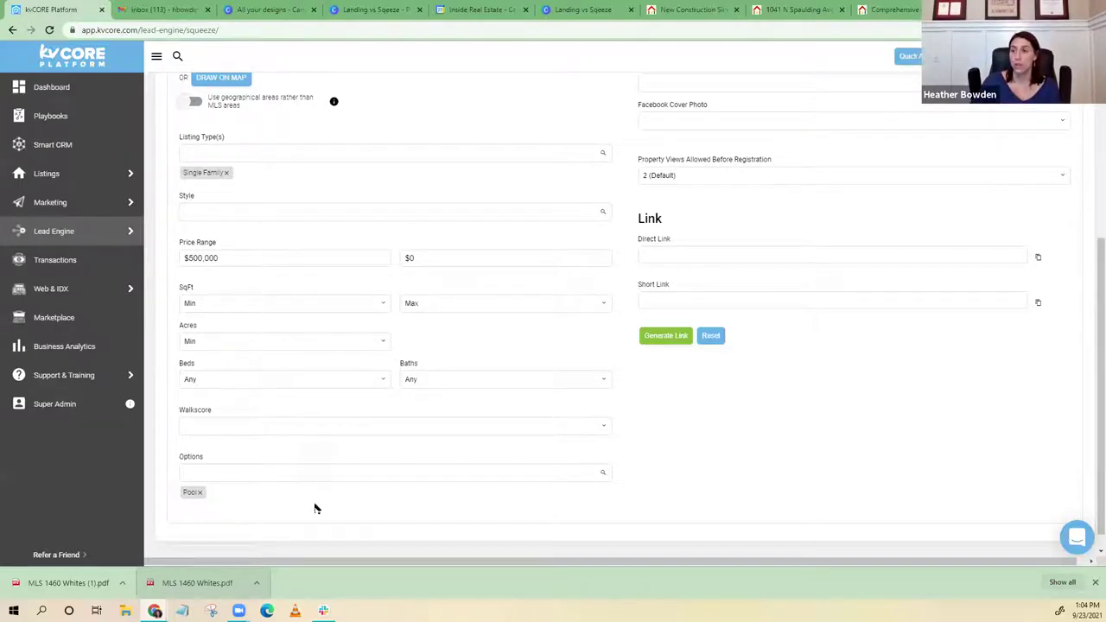
scroll(285, 424, "up", 1)
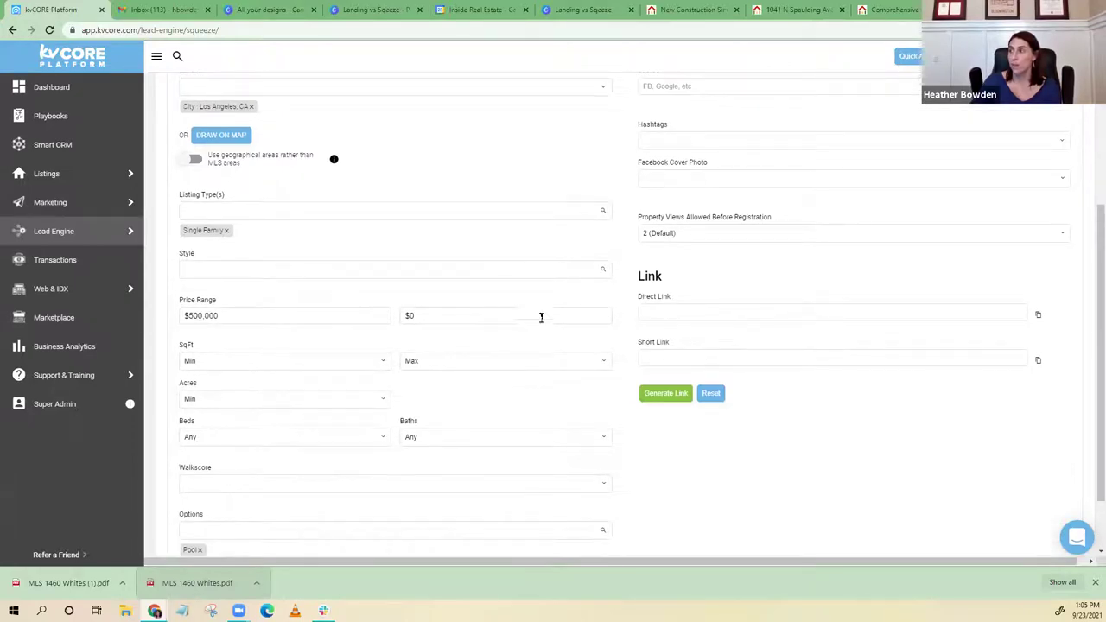
scroll(541, 316, "up", 2)
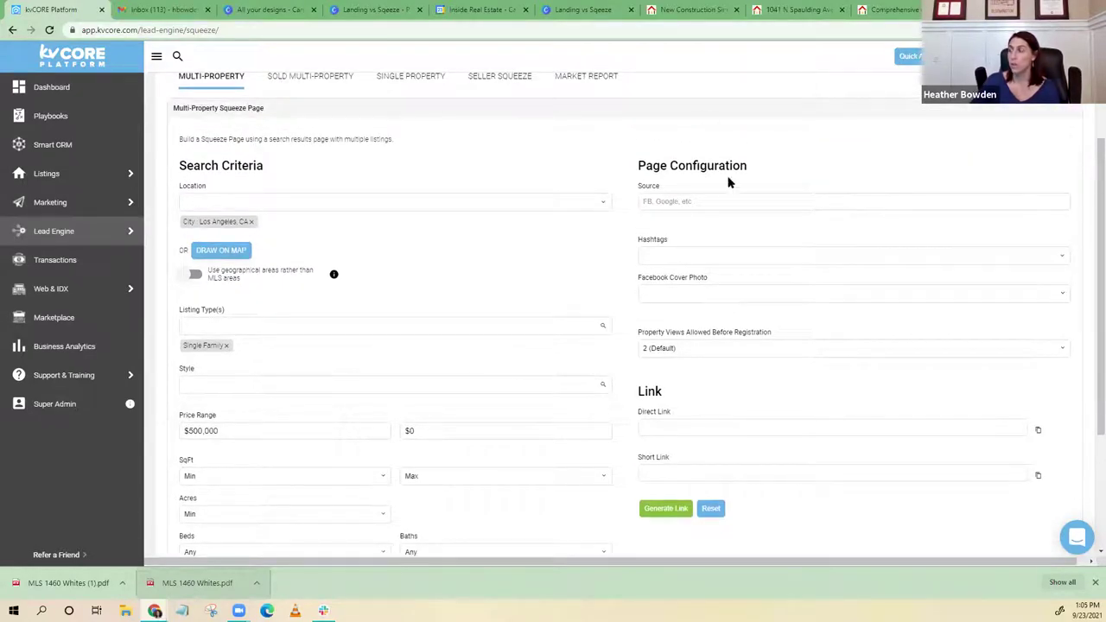
Set the source to 'Facebook Post' and add the hashtag losangeles_poolhomes
left_click(667, 203)
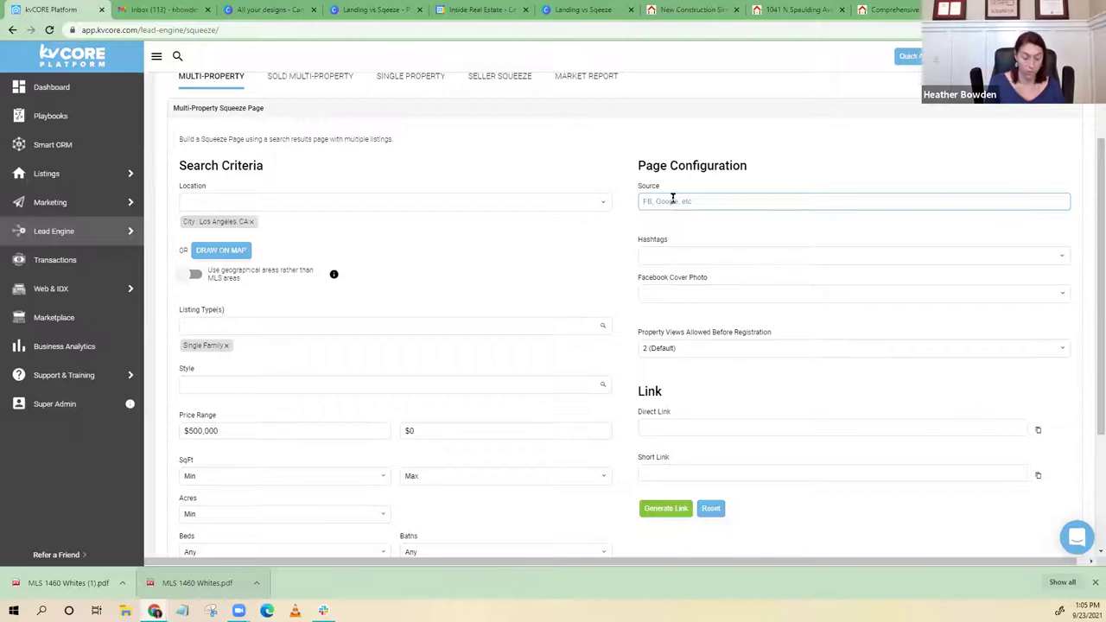
type("Facebook")
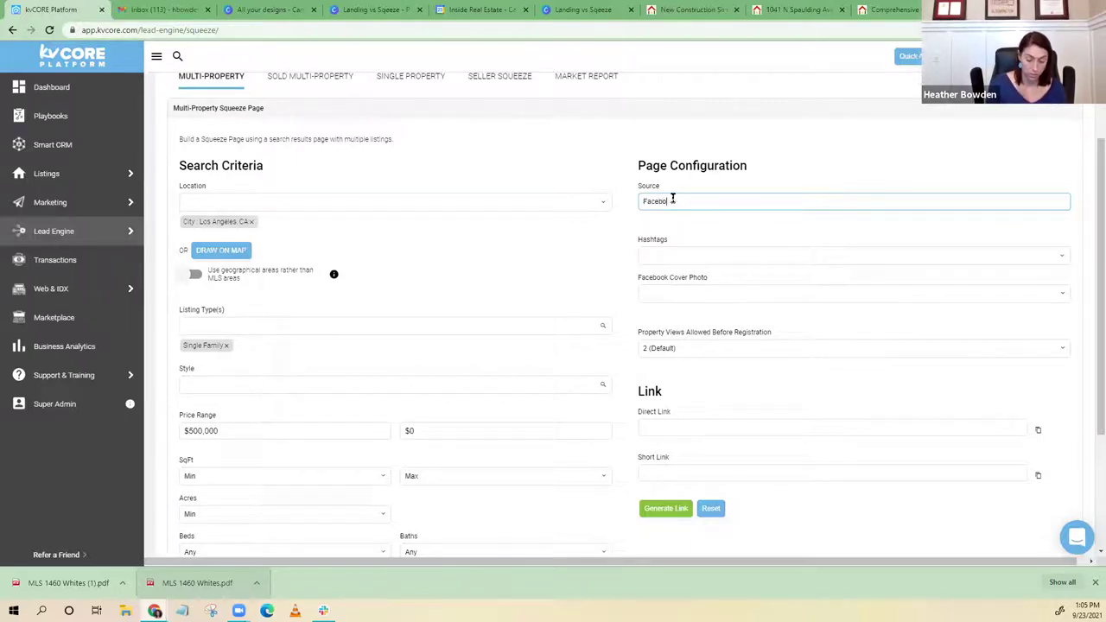
type(" Post")
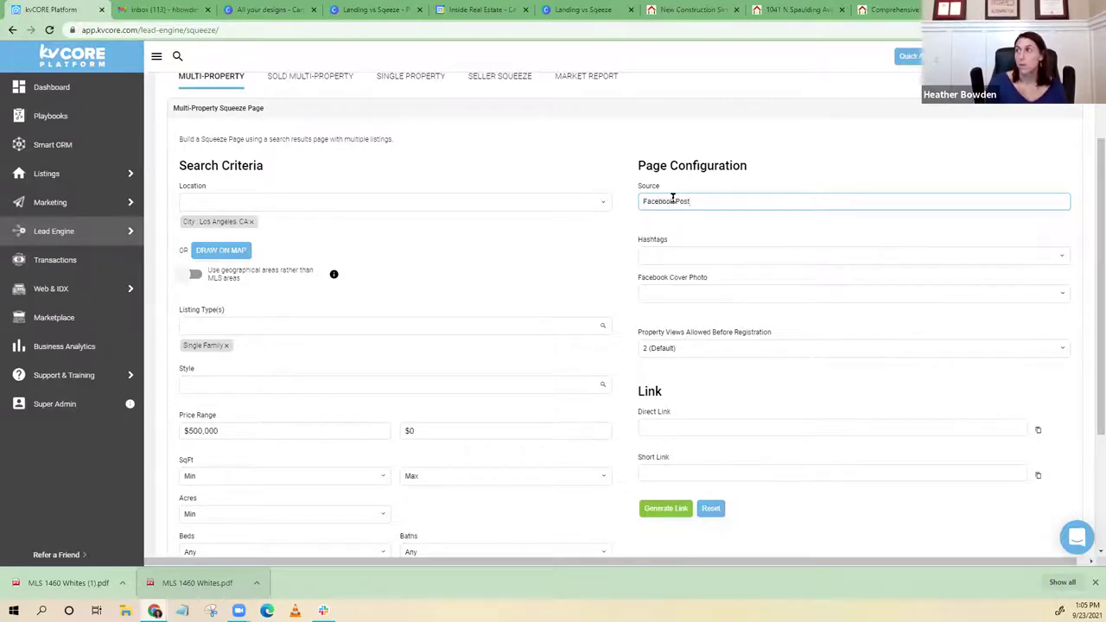
left_click(669, 252)
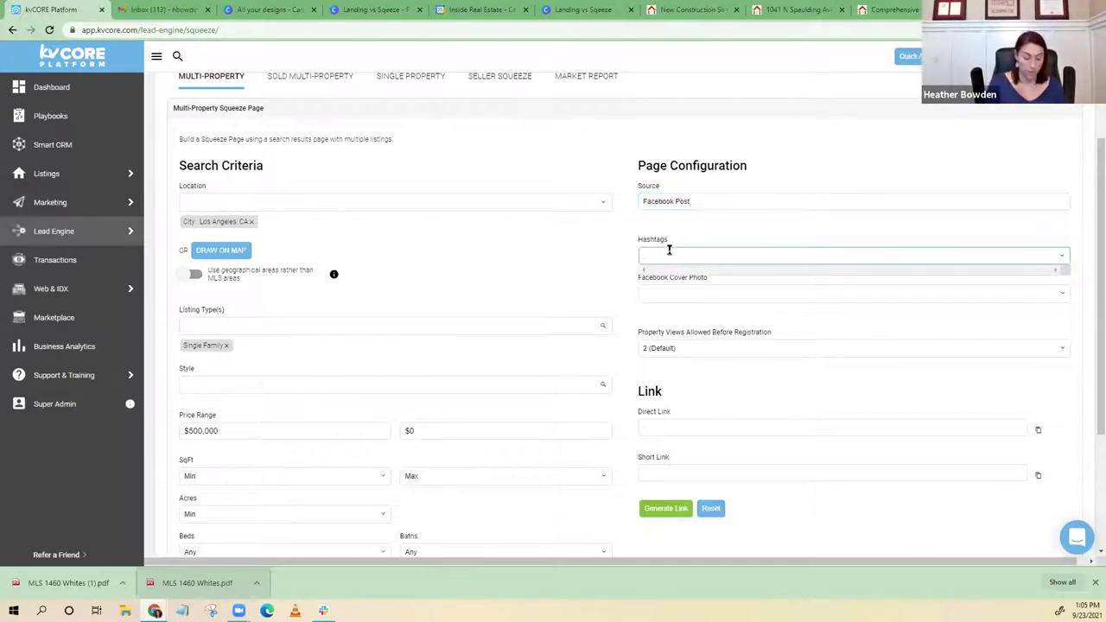
type("losange")
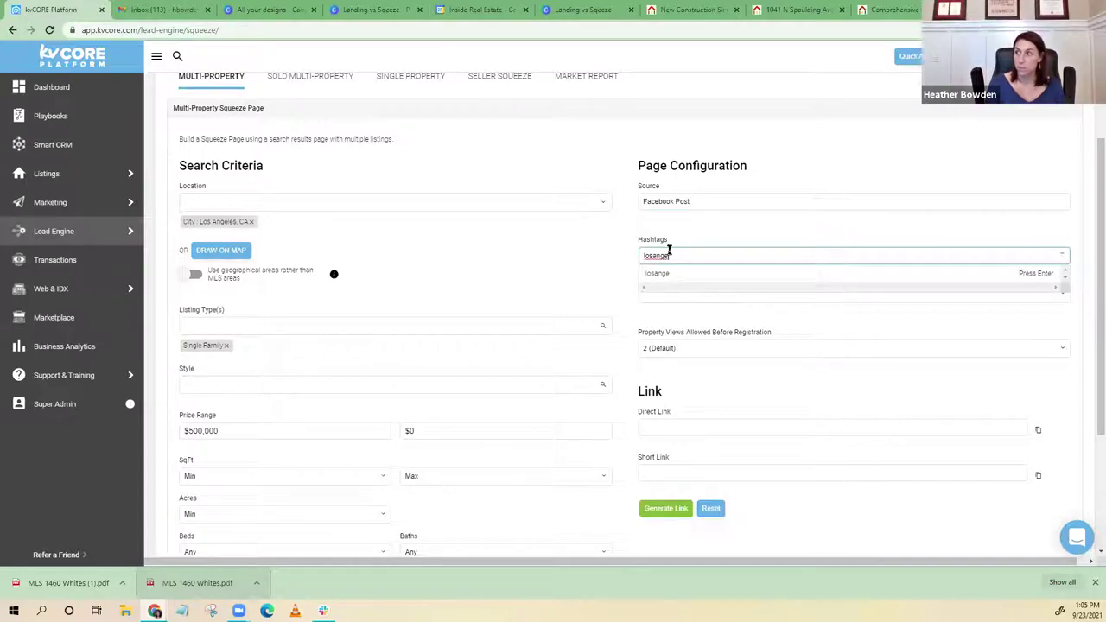
type("l")
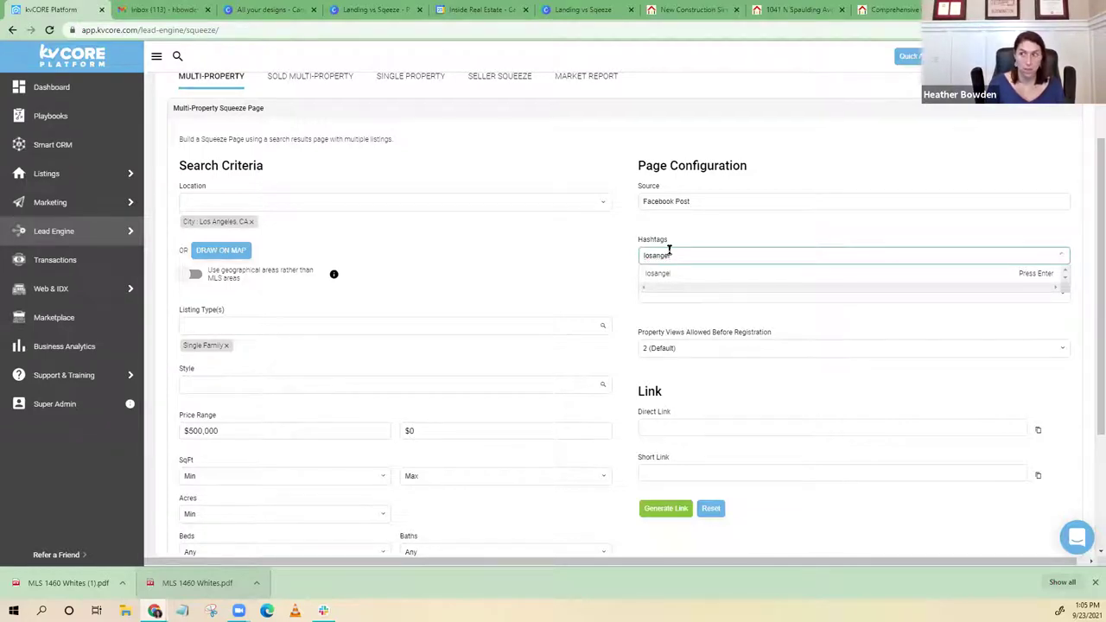
type("es_")
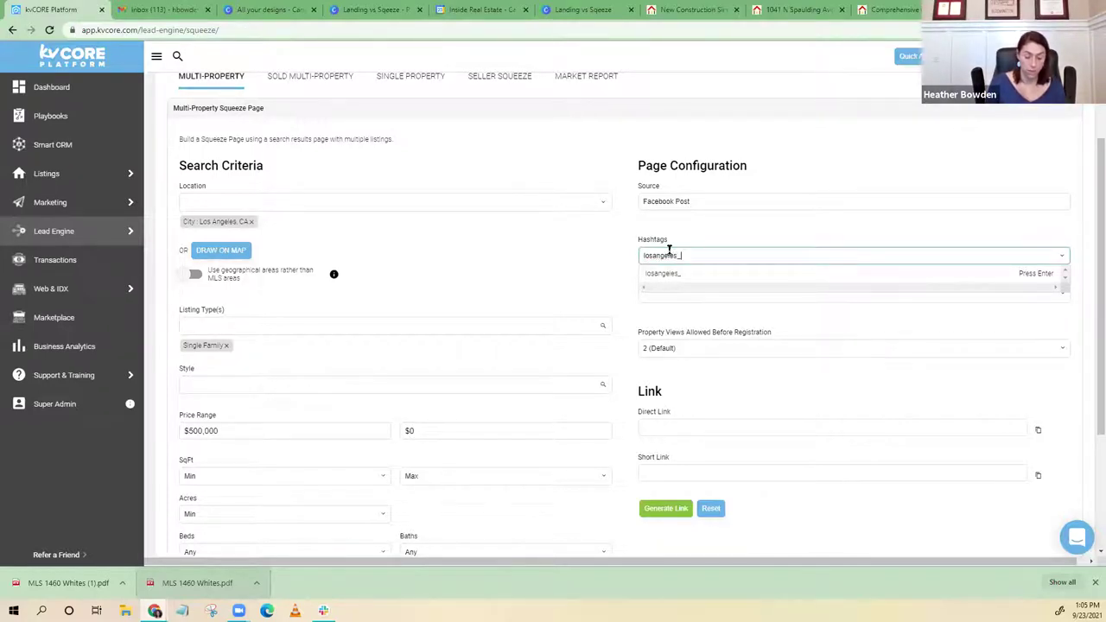
type("poolhomes")
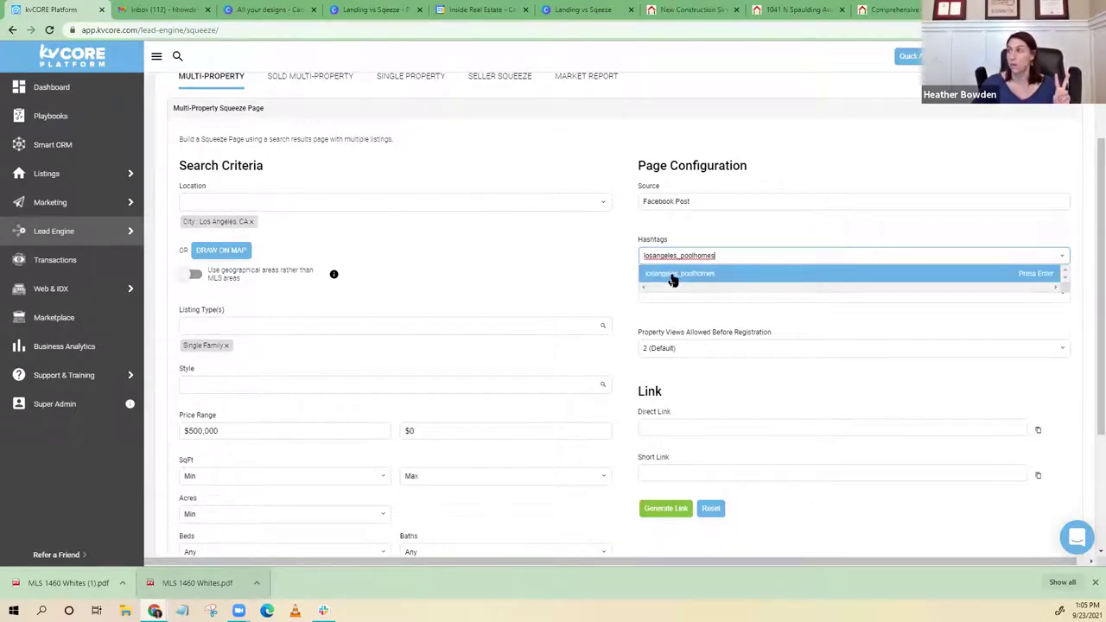
left_click(673, 279)
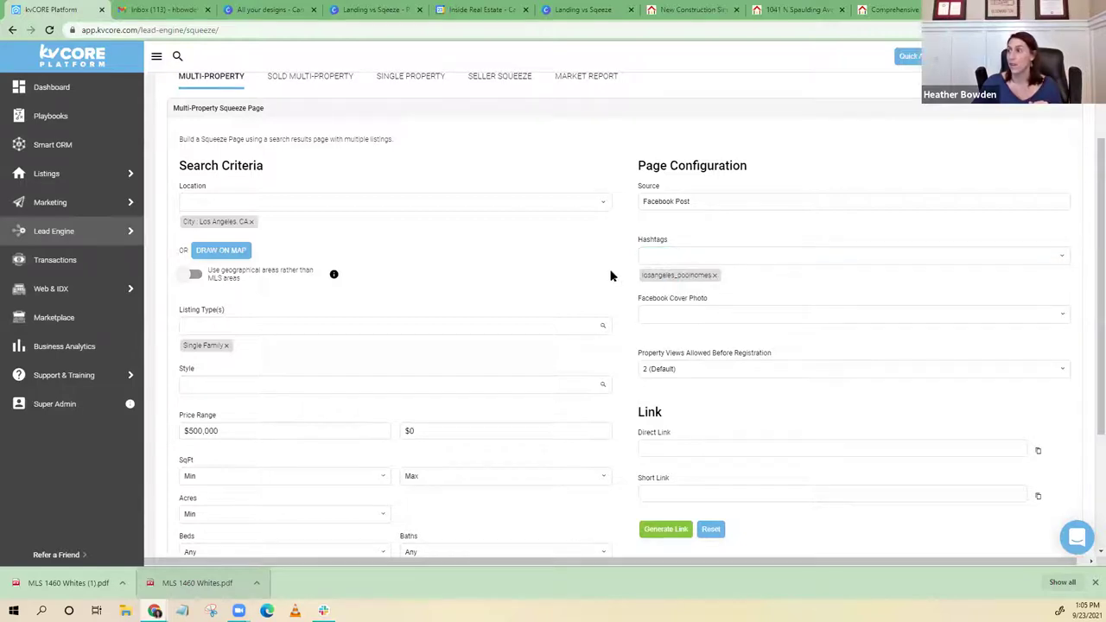
Set the Facebook cover photo to Use Recent Listings From Your Agency, then view the Los Angeles listings site
left_click(673, 318)
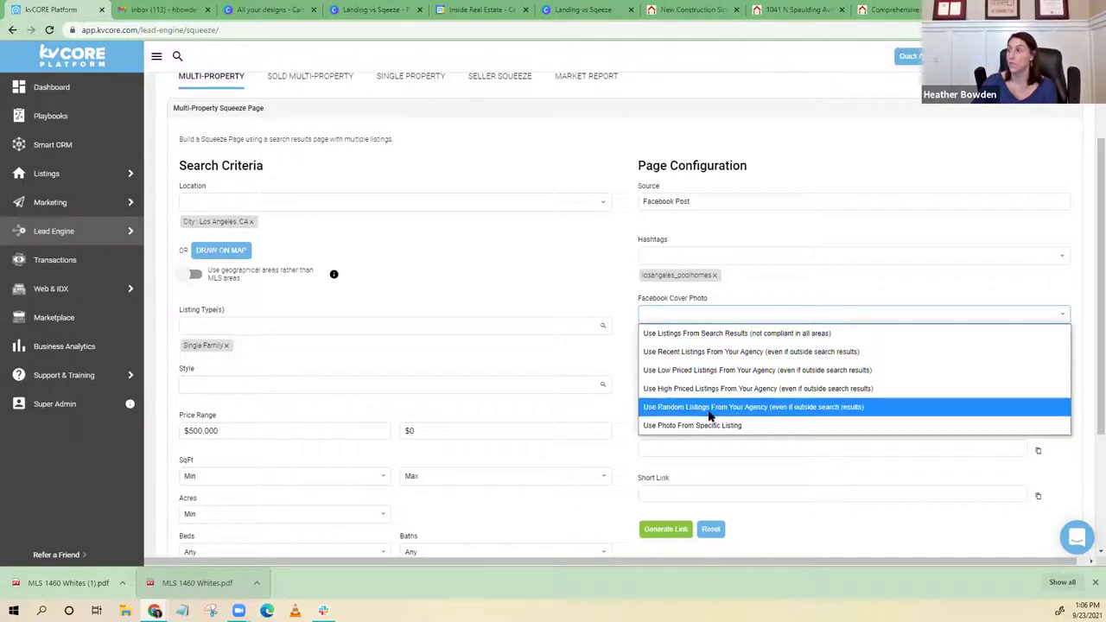
left_click(705, 353)
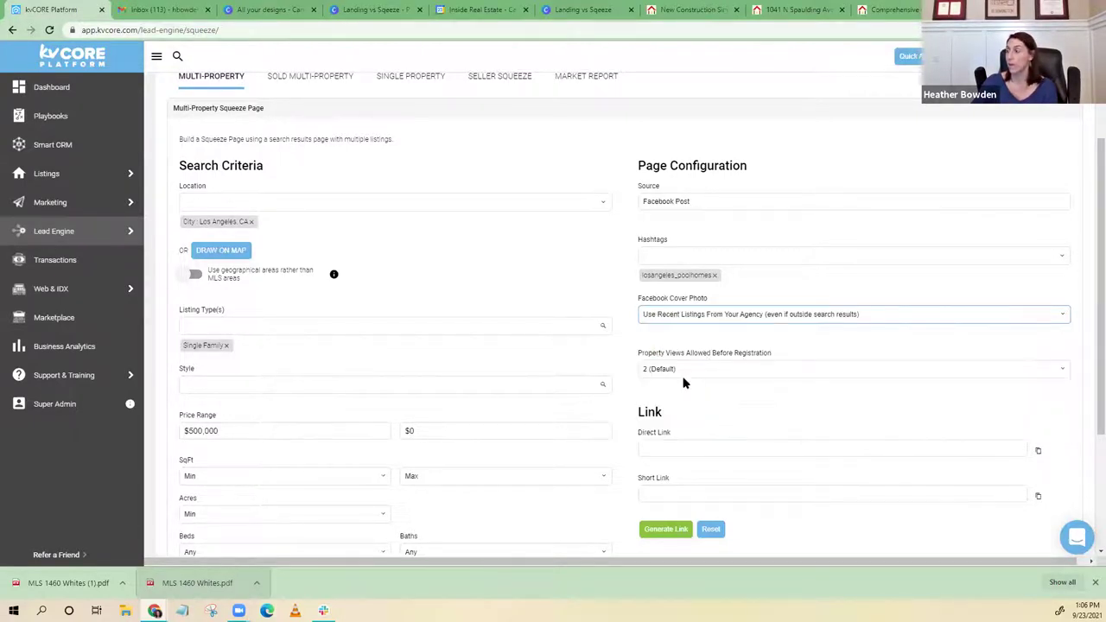
left_click(701, 370)
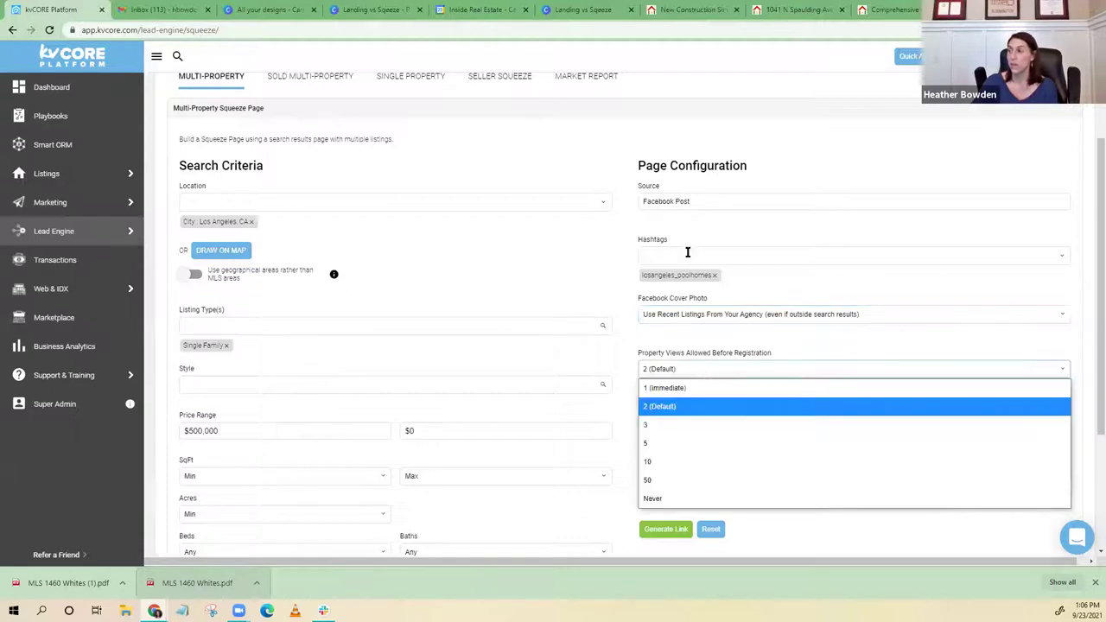
scroll(695, 277, "down", 1)
left_click(697, 312)
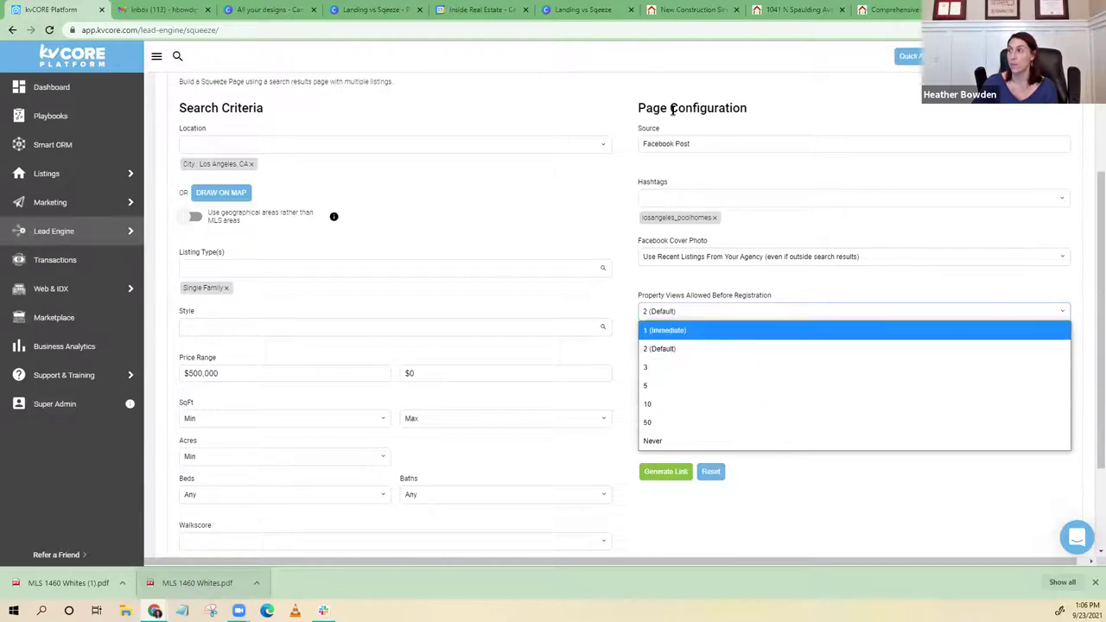
left_click(667, 12)
left_click(692, 9)
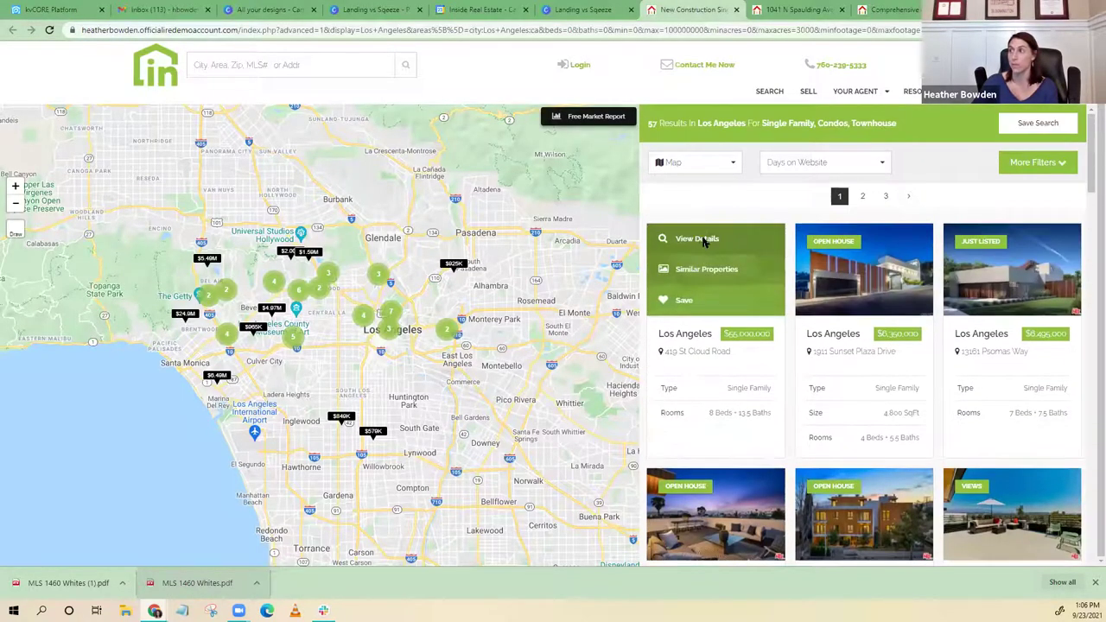
Open the 419 St Cloud Road listing to see the login prompt, then return to the builder
left_click(703, 241)
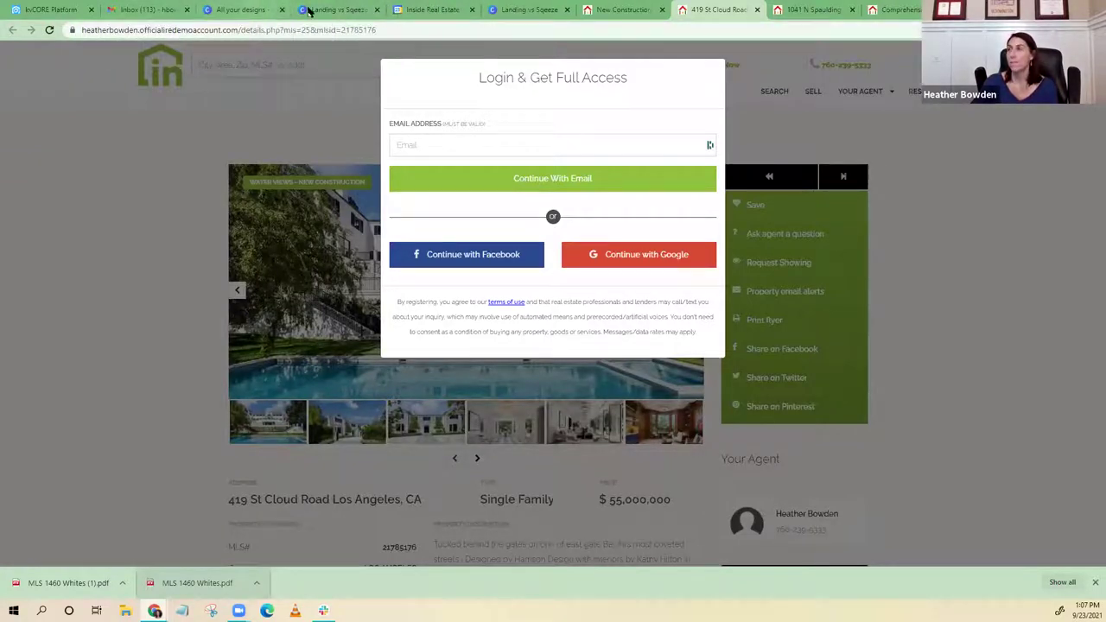
left_click(44, 9)
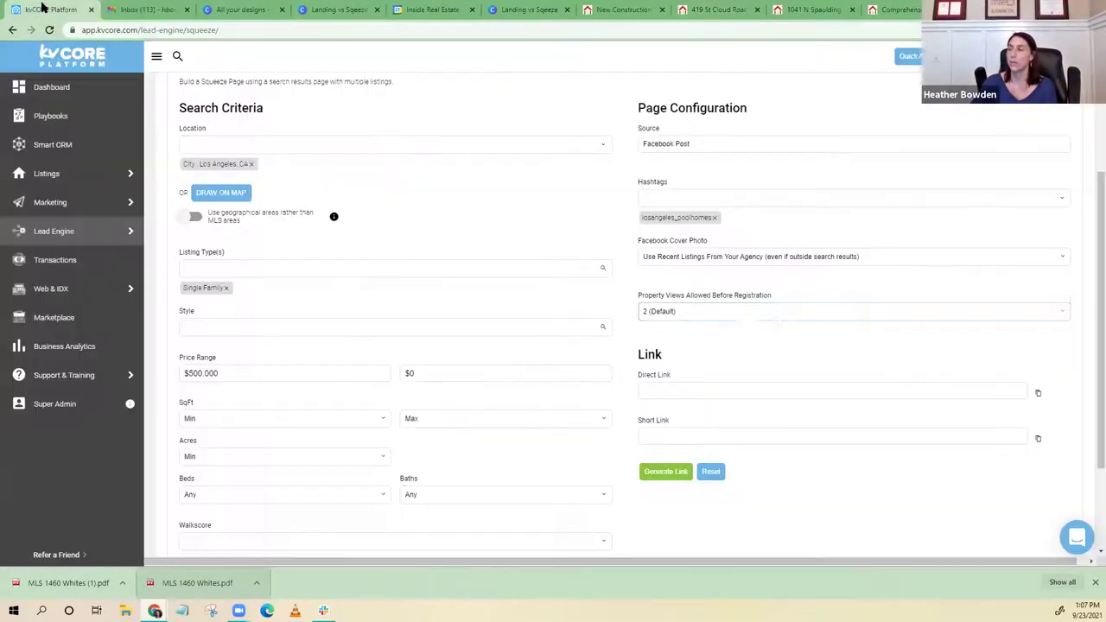
Set property views before registration to 1 (Immediate) and generate the direct and short links
left_click(750, 316)
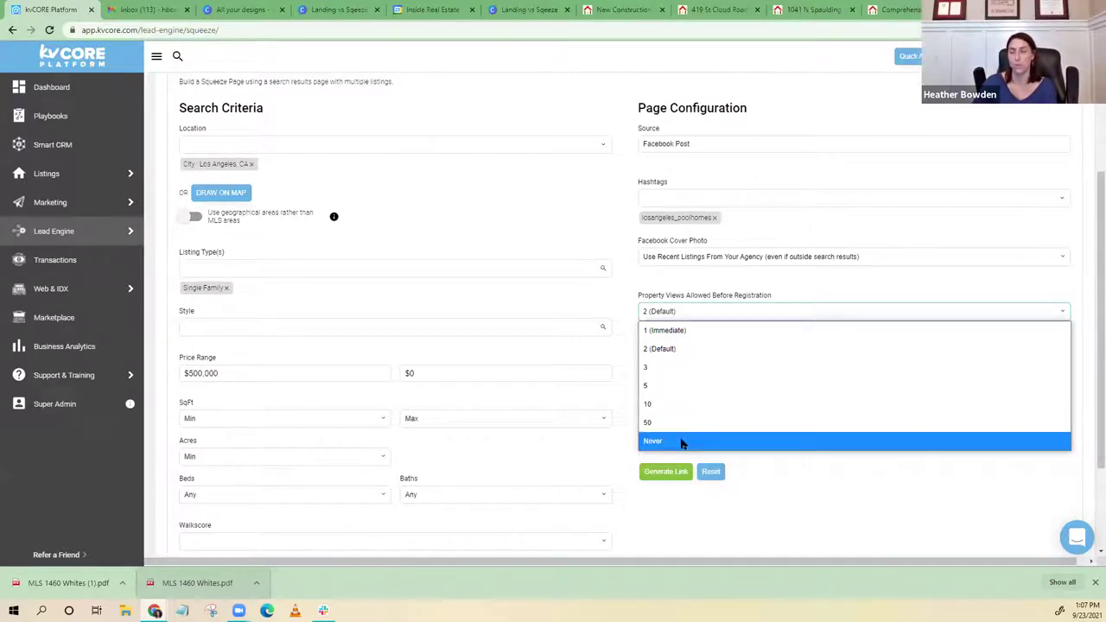
left_click(679, 331)
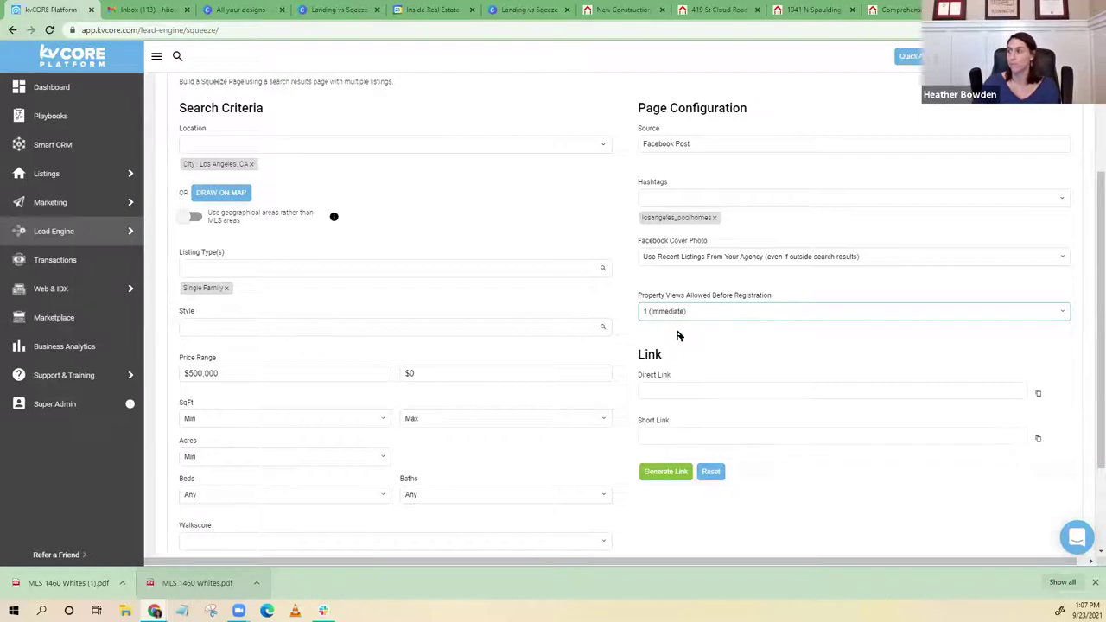
left_click(659, 477)
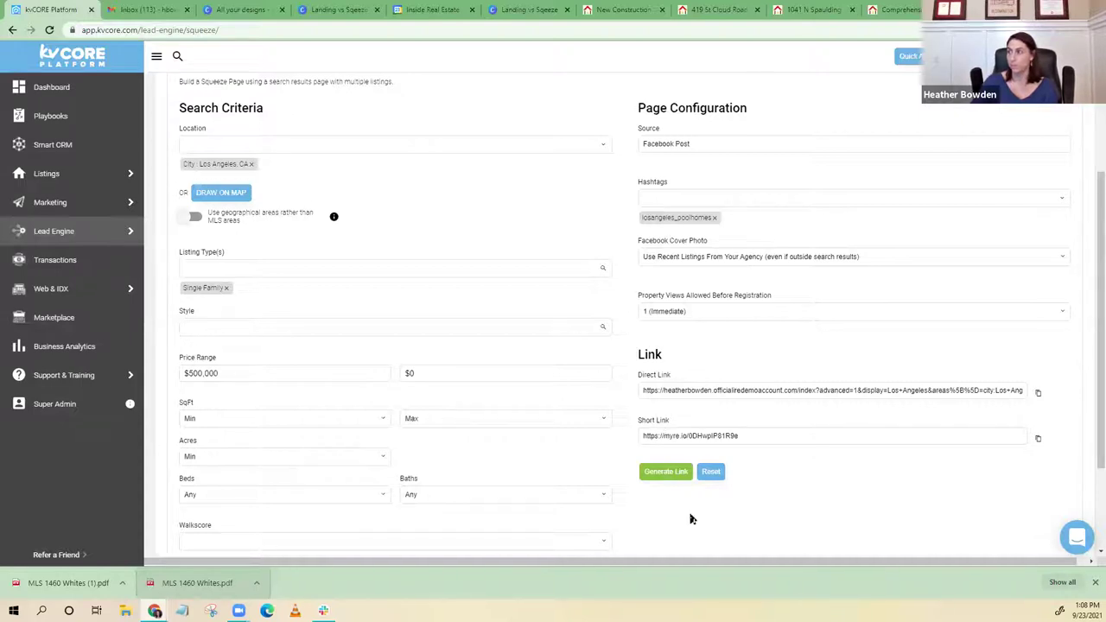
Save the squeeze page, then load its copied short link in a new browser tab
left_click(662, 475)
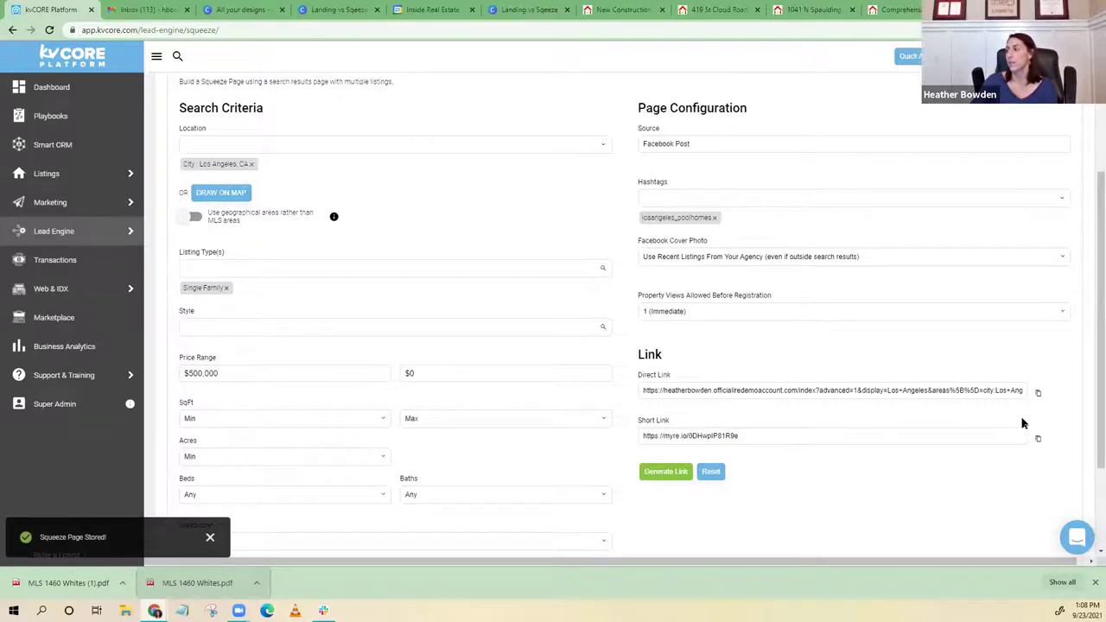
left_click(1037, 439)
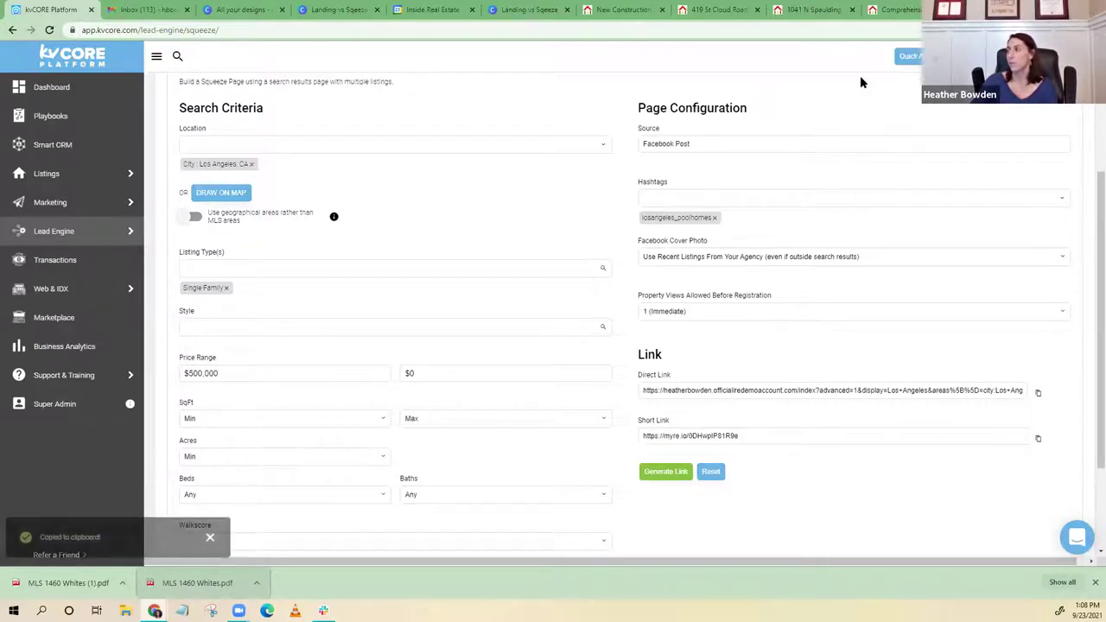
left_click(929, 9)
key("ctrl+v")
key("Return")
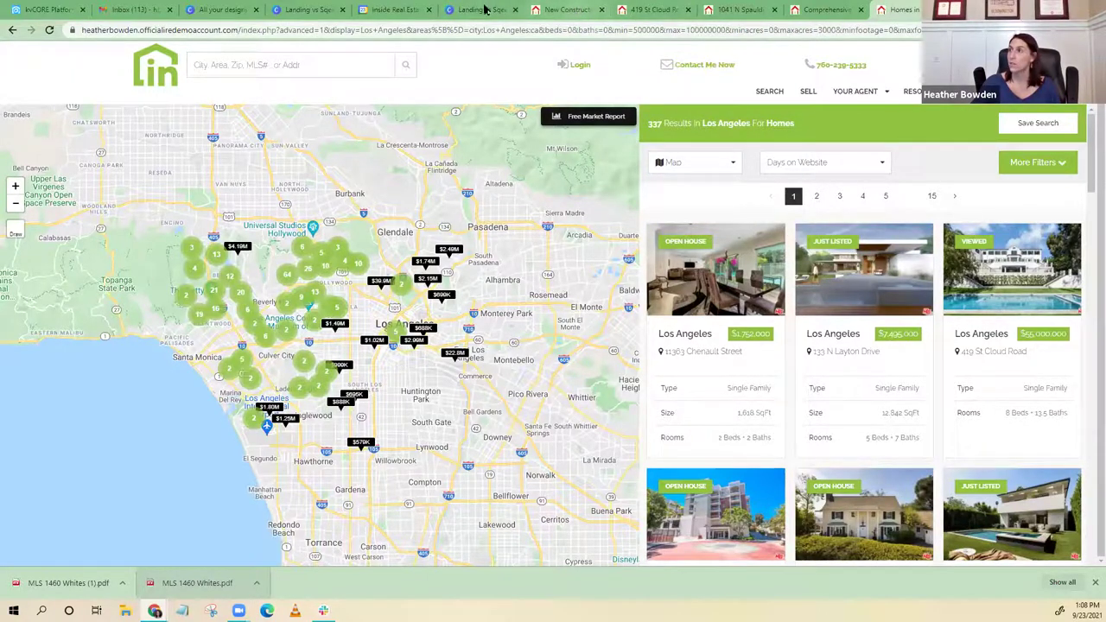
Back in kvCORE, show the HISTORY list of the three Los Angeles Multi-Property squeeze pages
left_click(484, 10)
left_click(316, 10)
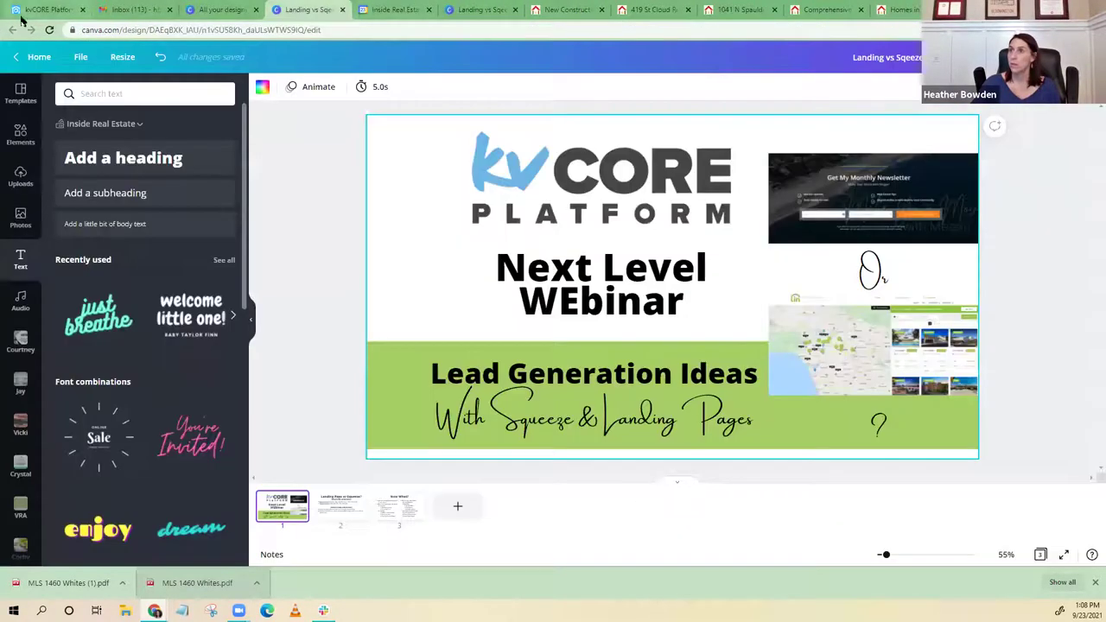
left_click(74, 10)
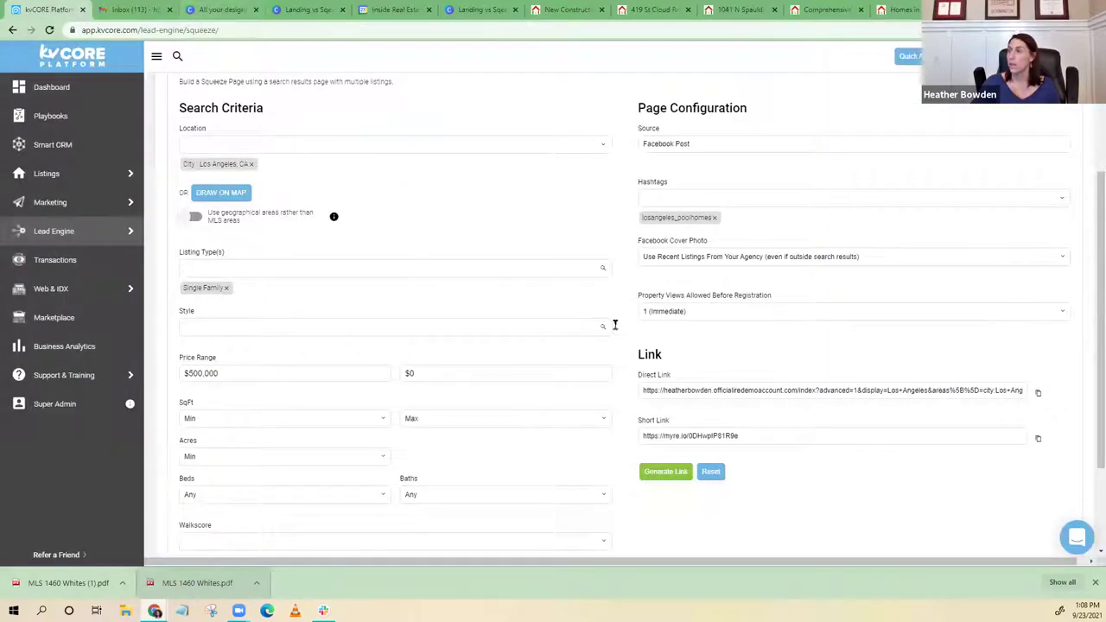
scroll(673, 358, "up", 3)
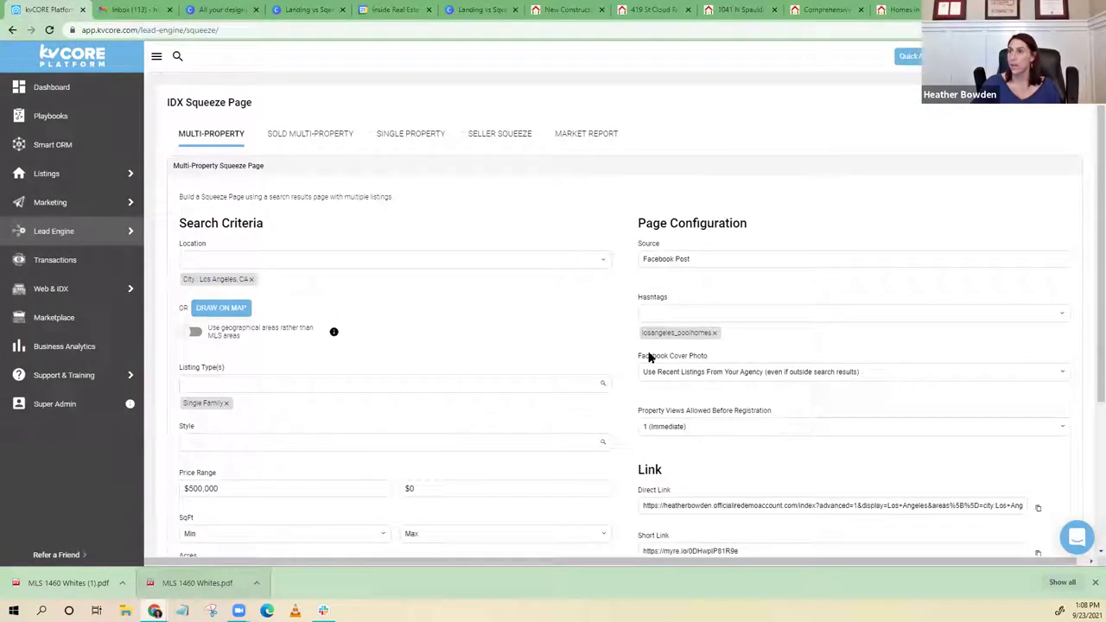
left_click(231, 156)
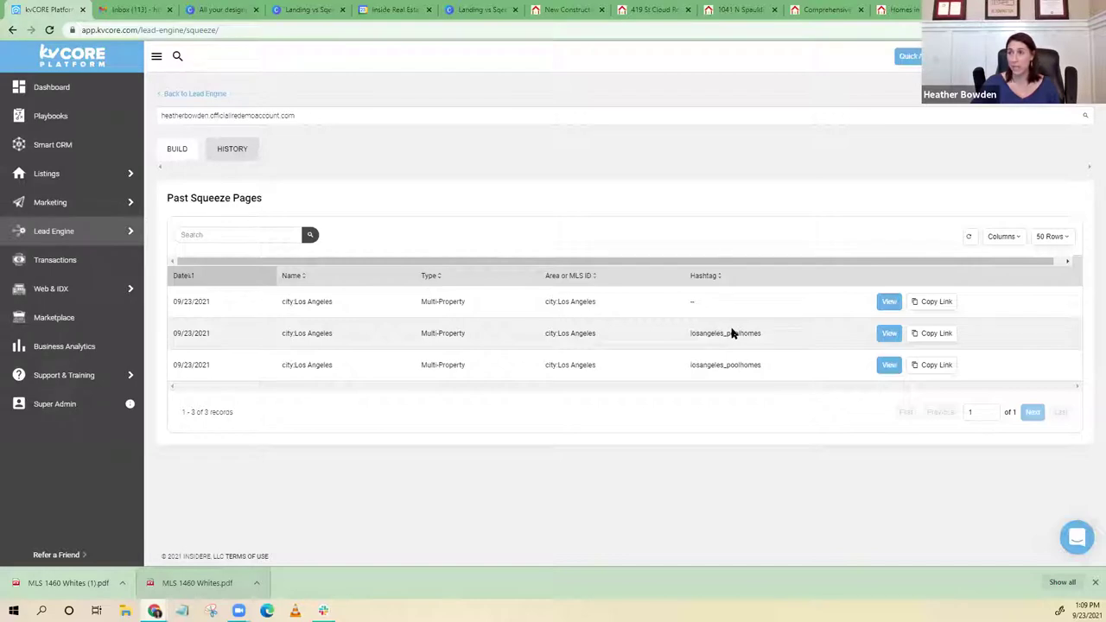
left_click(889, 333)
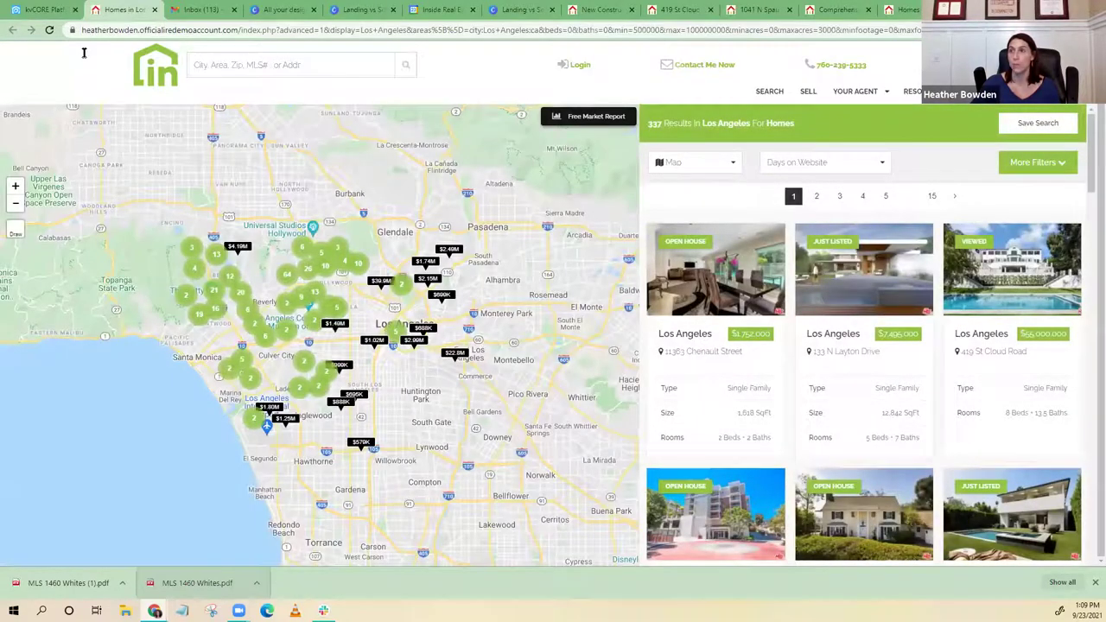
left_click(155, 11)
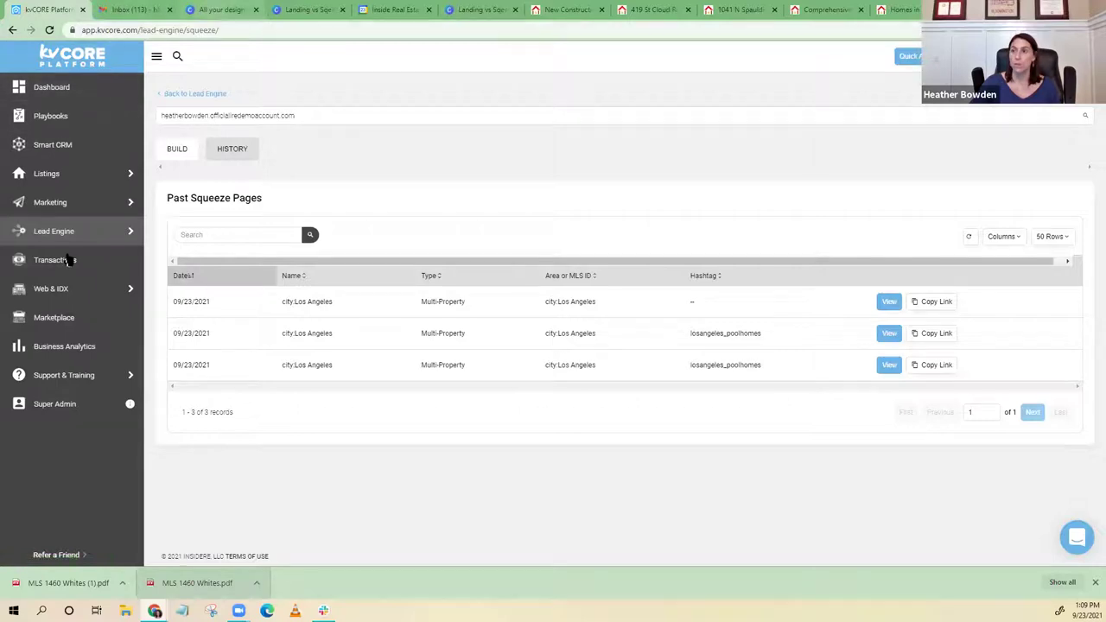
mouse_move(93, 233)
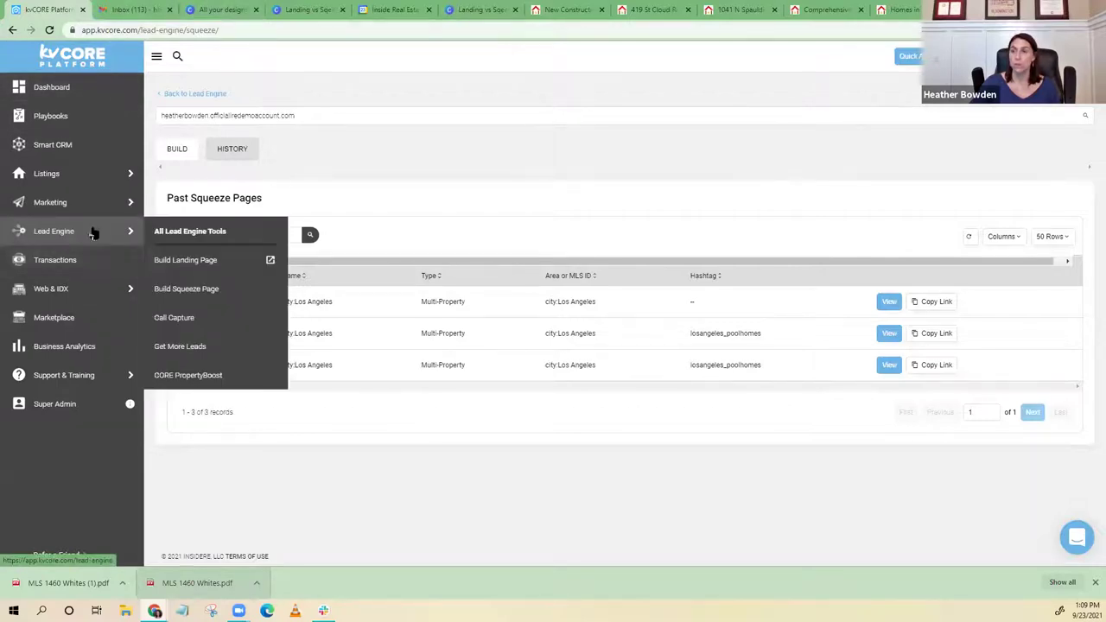
Launch the Build Landing Page builder with its 'YOUR TOWN Real Estate Deals' template, then return to the past squeeze pages
left_click(184, 262)
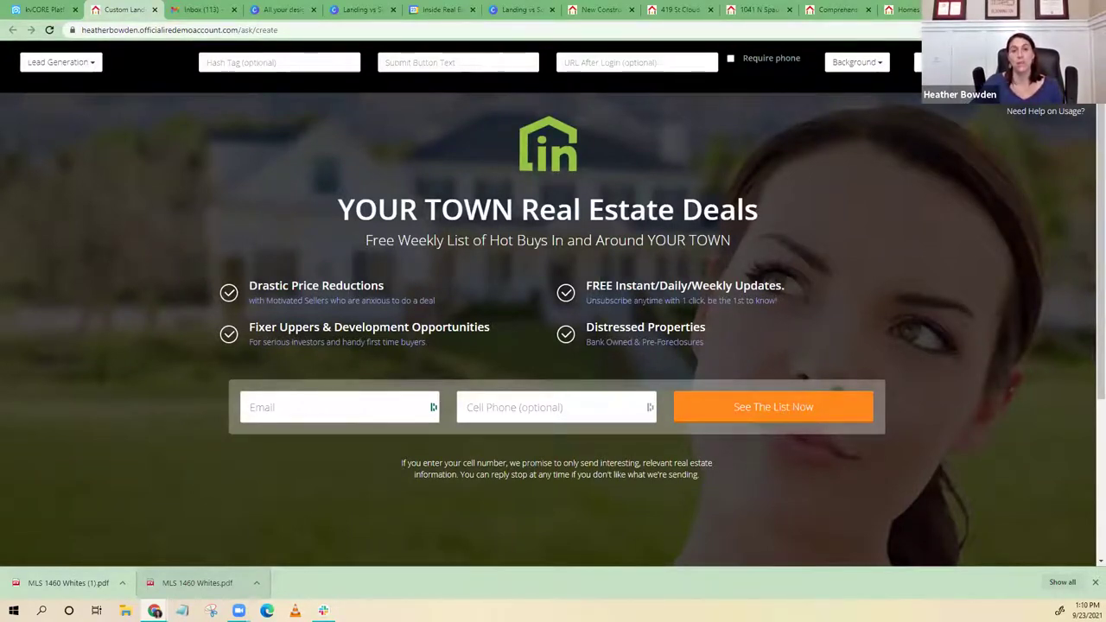
left_click(33, 9)
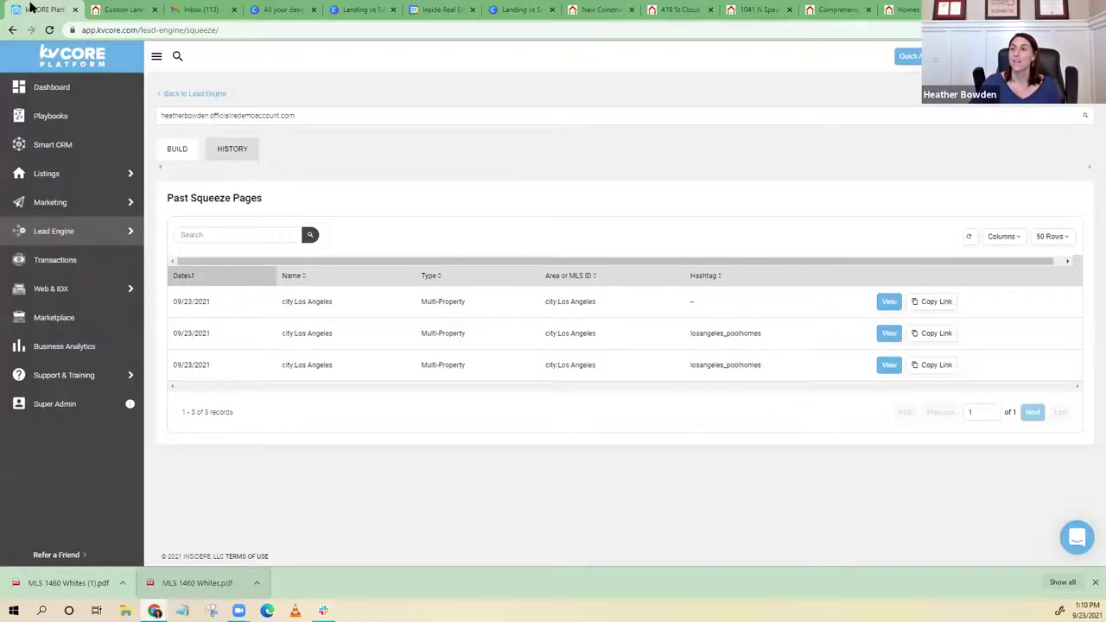
Go through All Marketing to the Search Alerts page and review the Auto Assigned Search Alerts hashtags
mouse_move(42, 204)
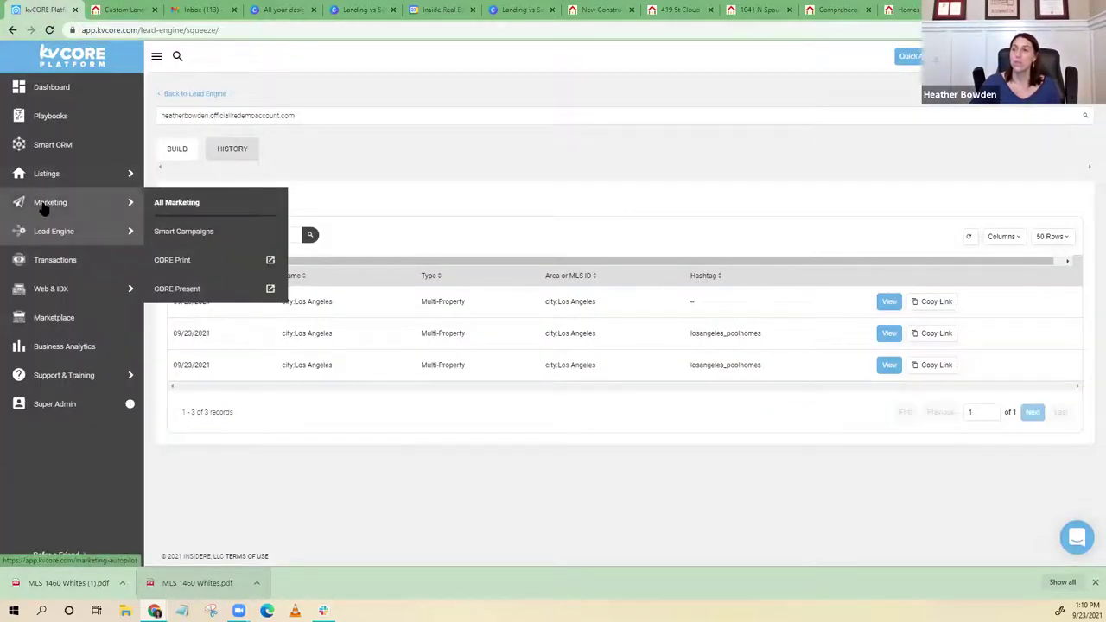
left_click(163, 203)
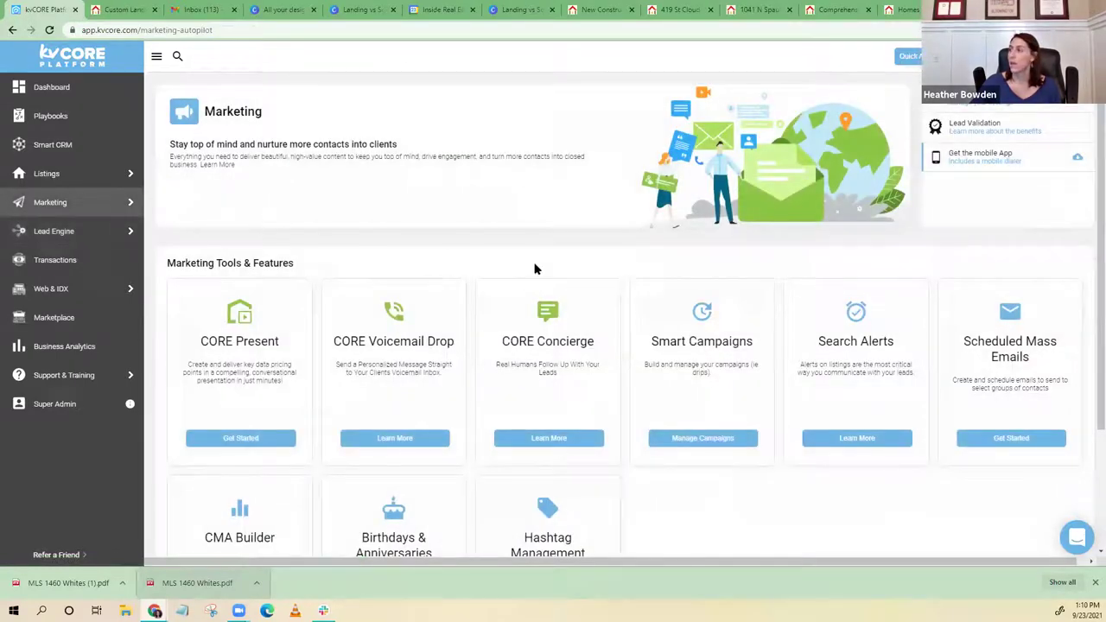
left_click(857, 438)
scroll(425, 333, "down", 1)
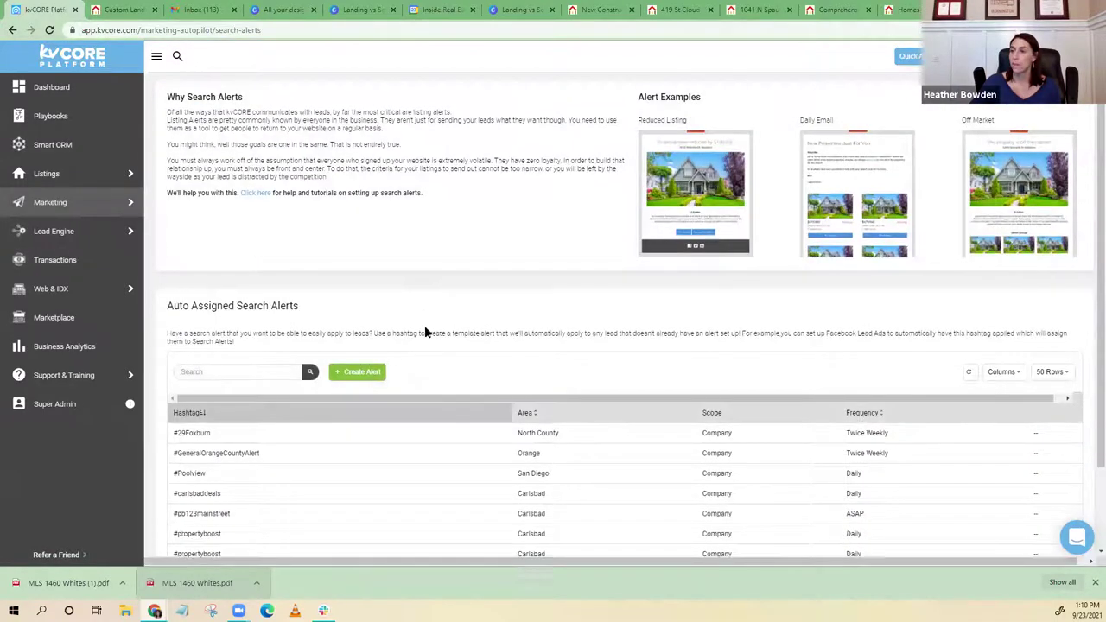
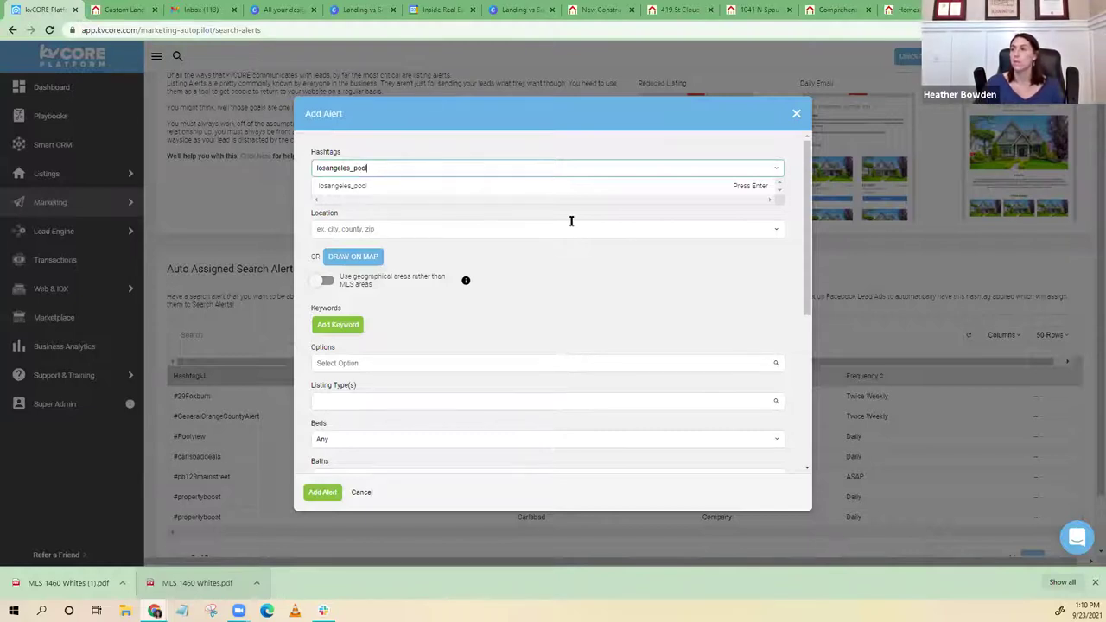
Confirm the losangeles_pool hashtag and set the alert location to City: Los Angeles, CA
left_click(436, 188)
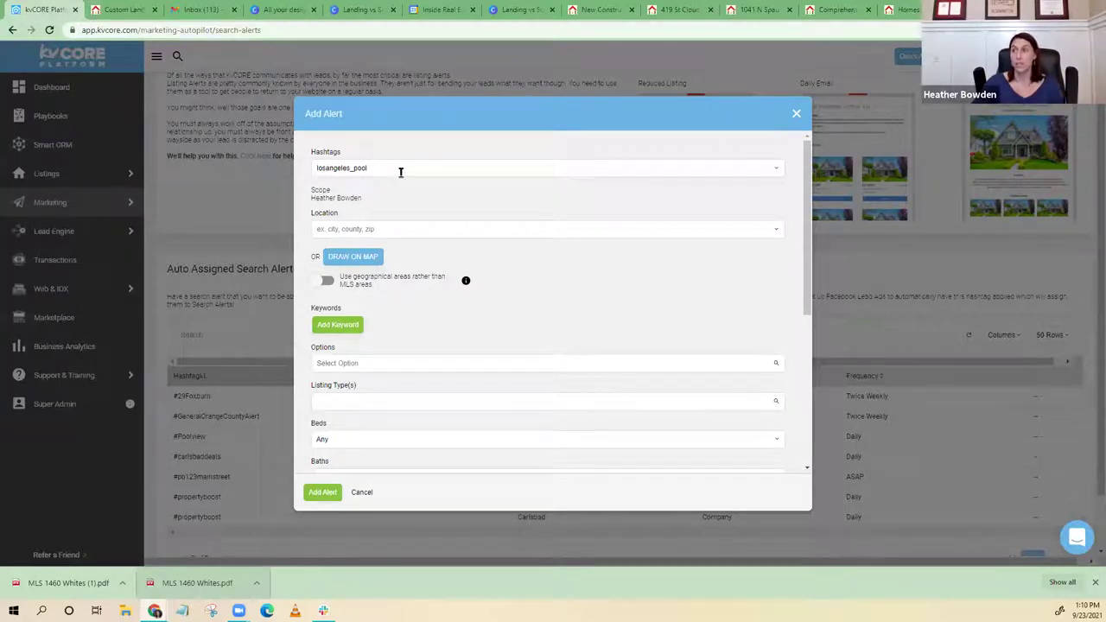
left_click(354, 230)
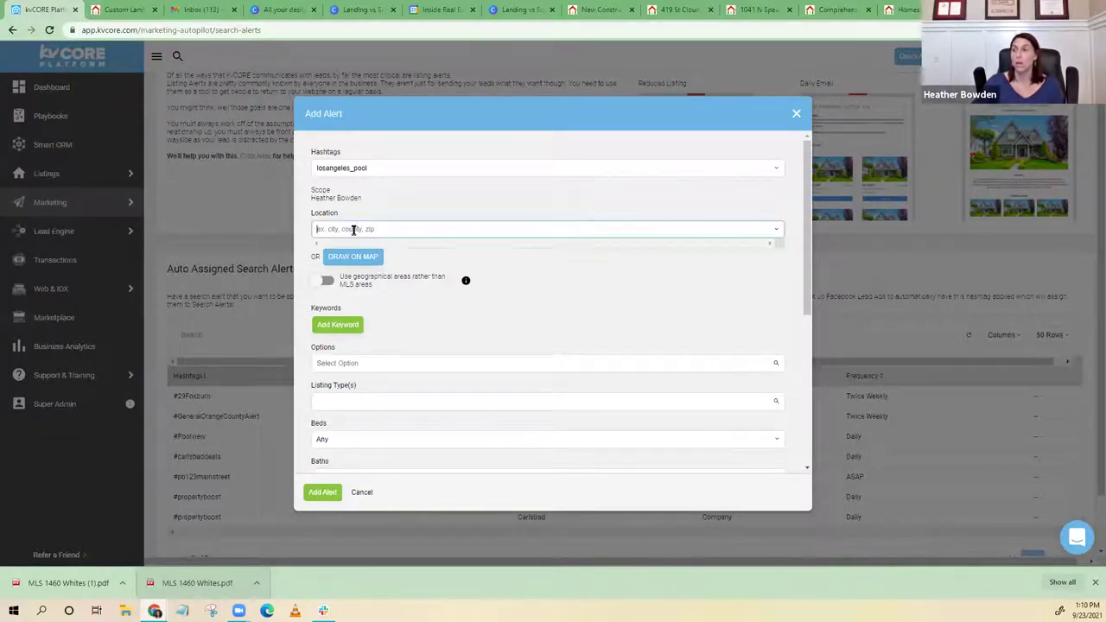
type("l")
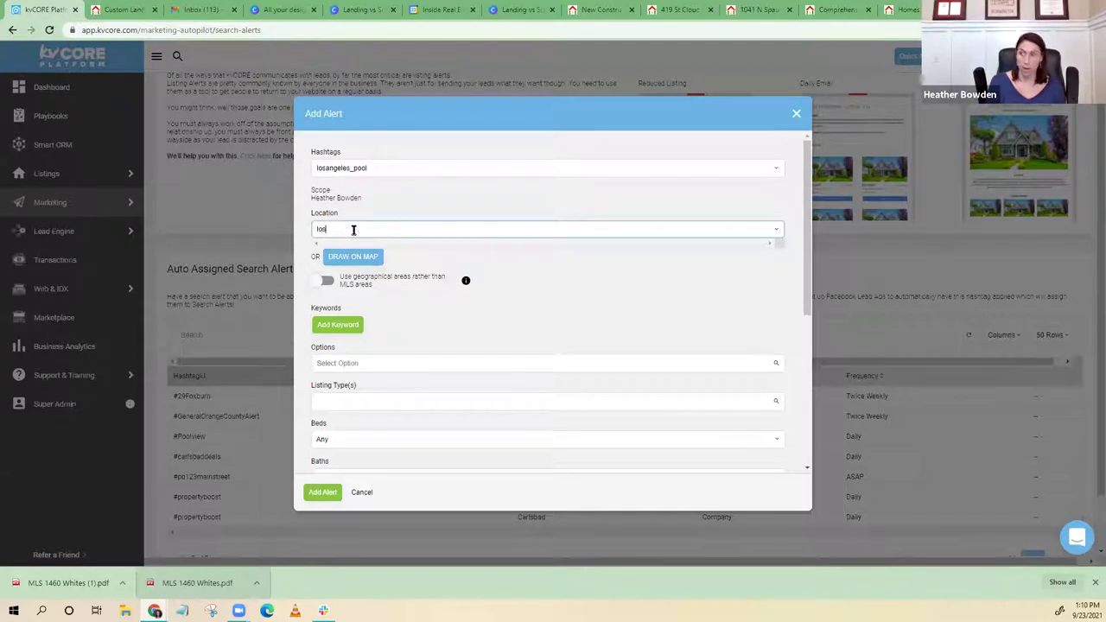
type("os")
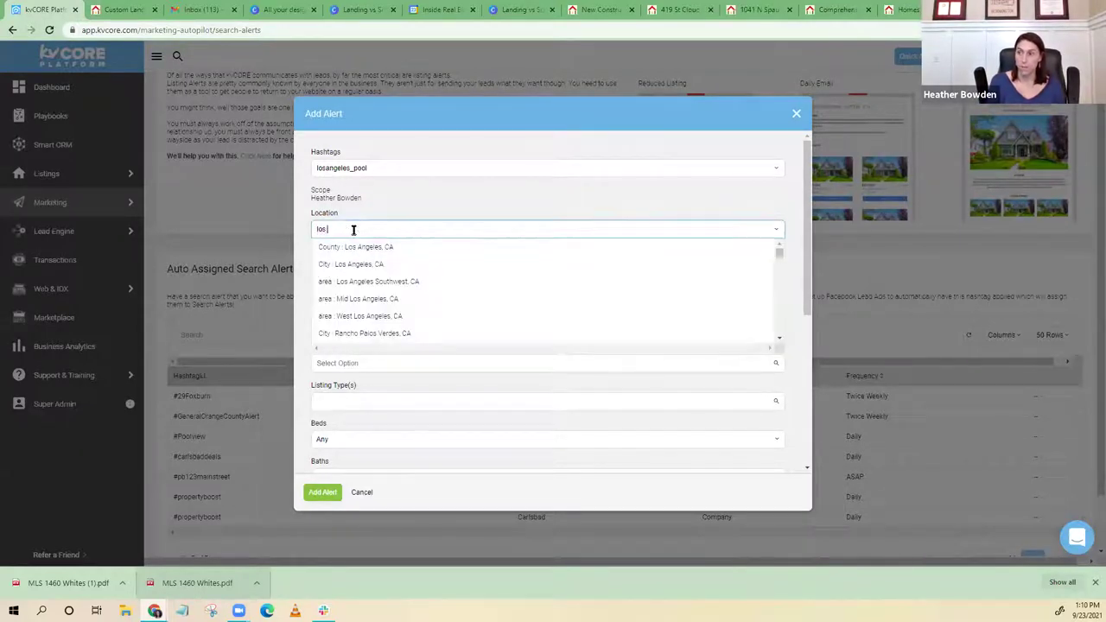
type(" an")
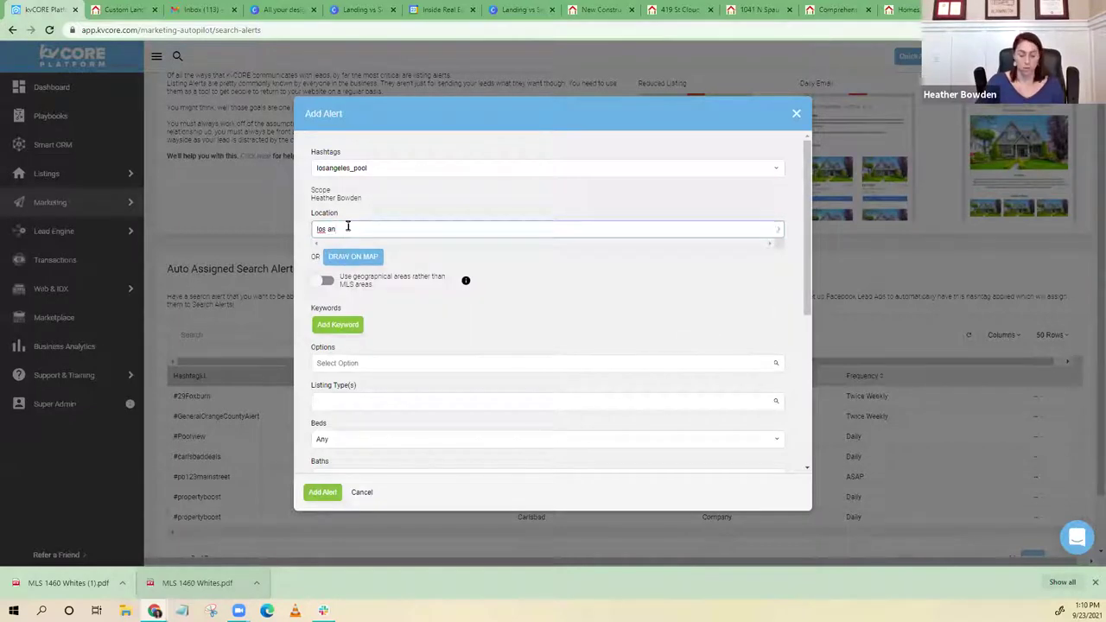
type("g")
left_click(352, 265)
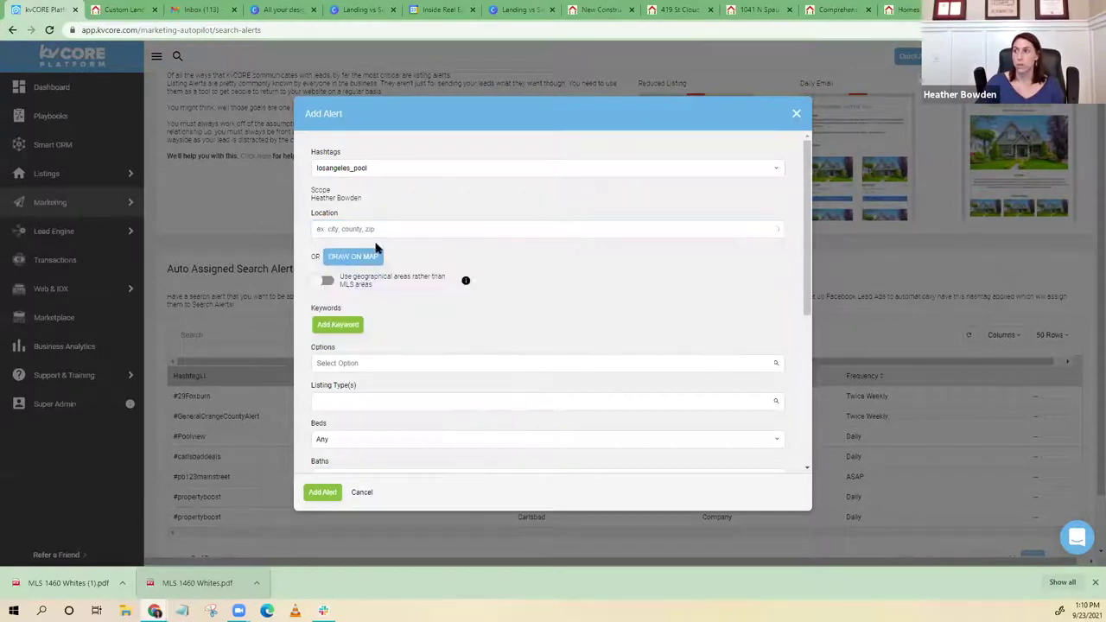
left_click(368, 229)
left_click(363, 264)
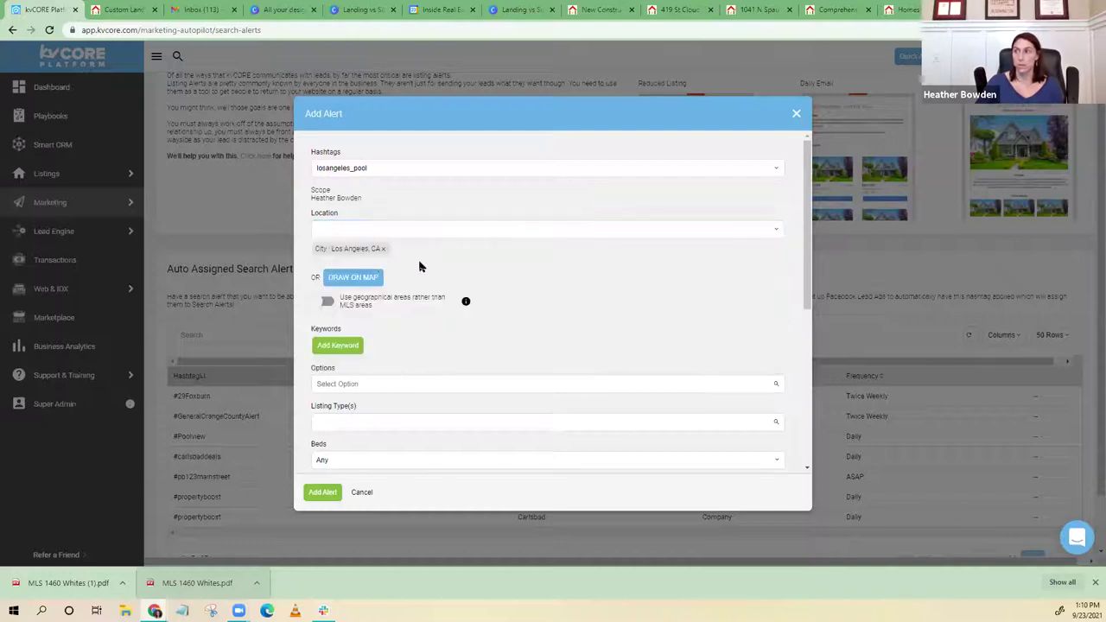
Choose Single Family as the alert's listing type
scroll(375, 306, "down", 3)
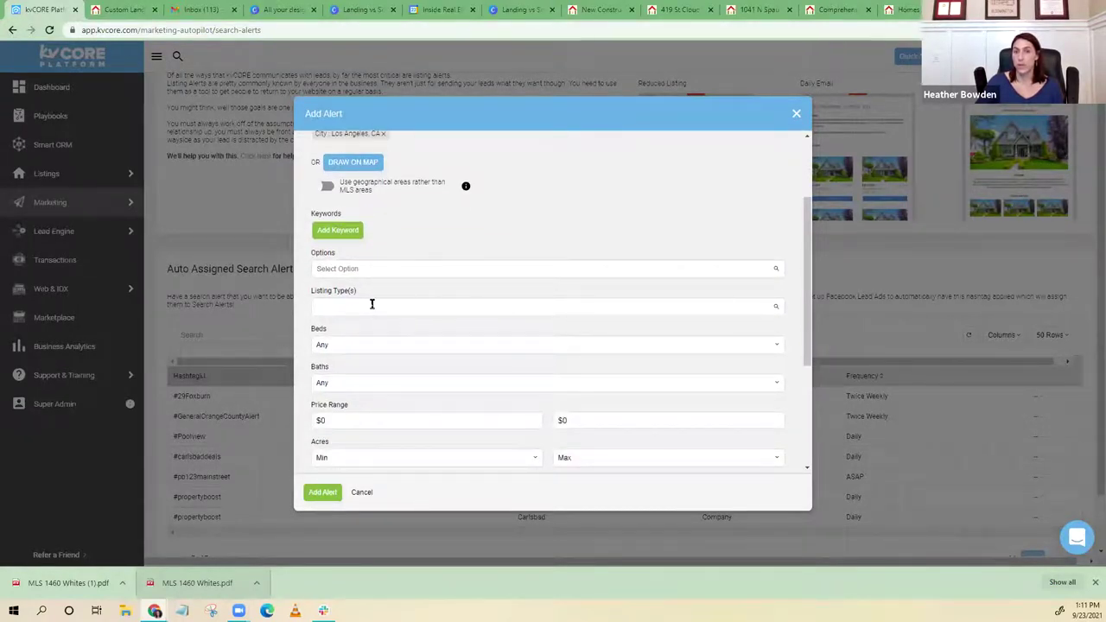
left_click(335, 302)
scroll(350, 397, "down", 2)
scroll(347, 386, "down", 2)
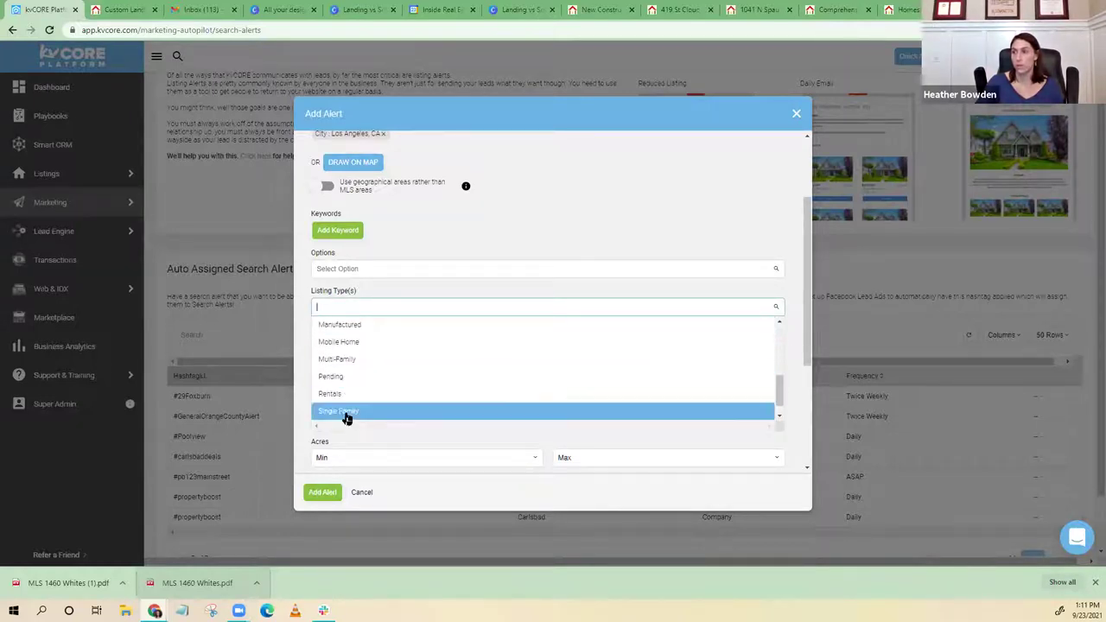
left_click(345, 418)
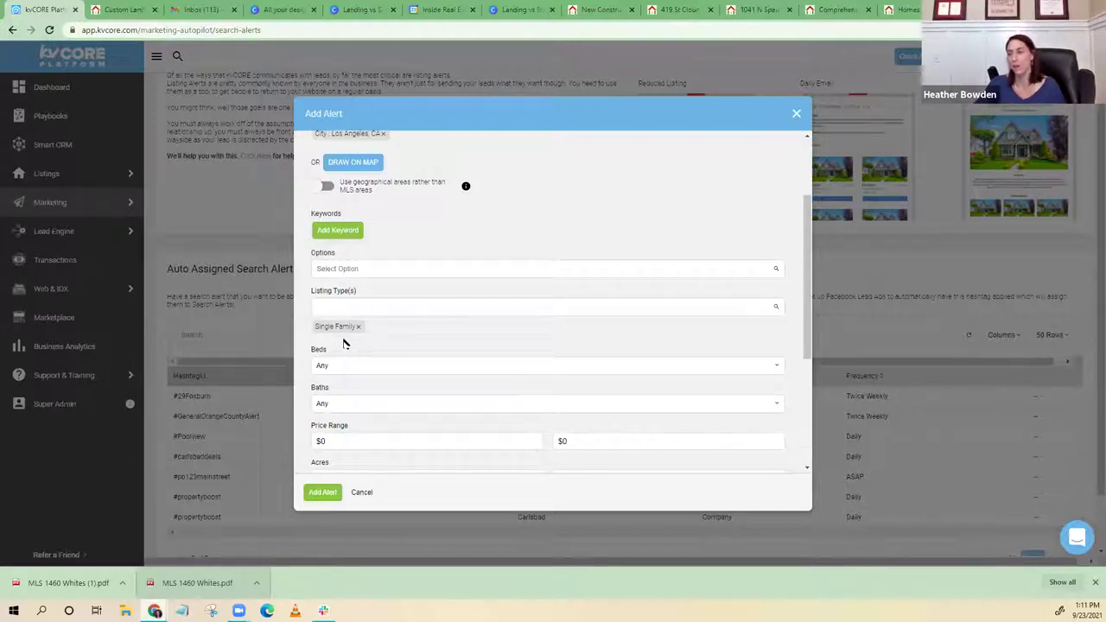
Review the remaining Add Alert fields, then close the form without adding the alert
scroll(341, 347, "down", 3)
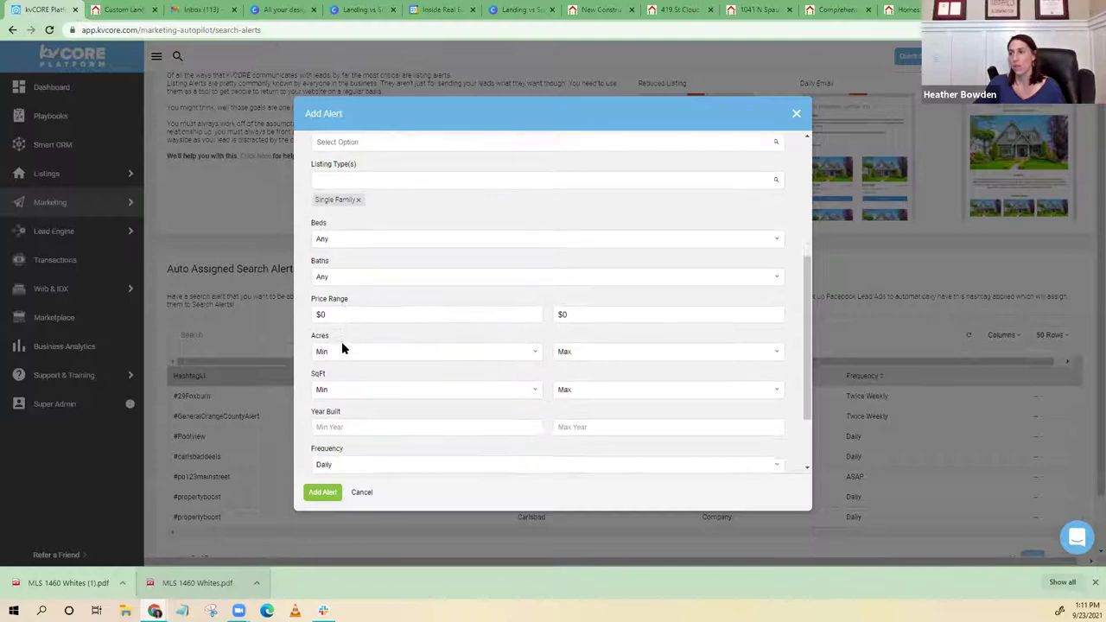
scroll(342, 347, "up", 2)
scroll(342, 345, "up", 1)
scroll(341, 346, "down", 1)
scroll(341, 347, "down", 2)
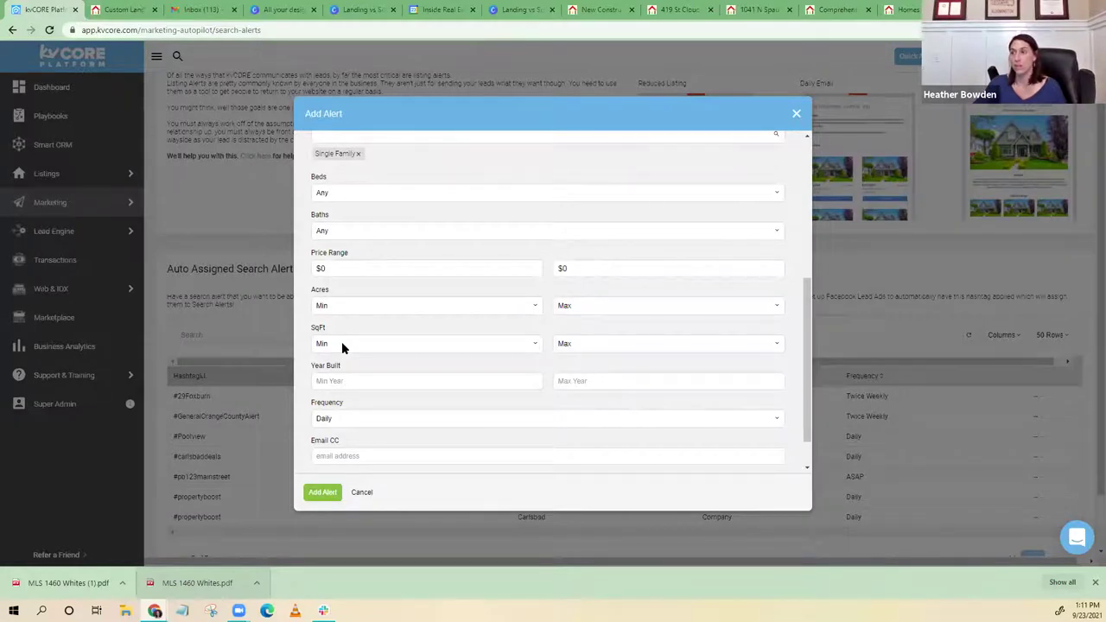
scroll(341, 345, "up", 5)
scroll(341, 345, "down", 3)
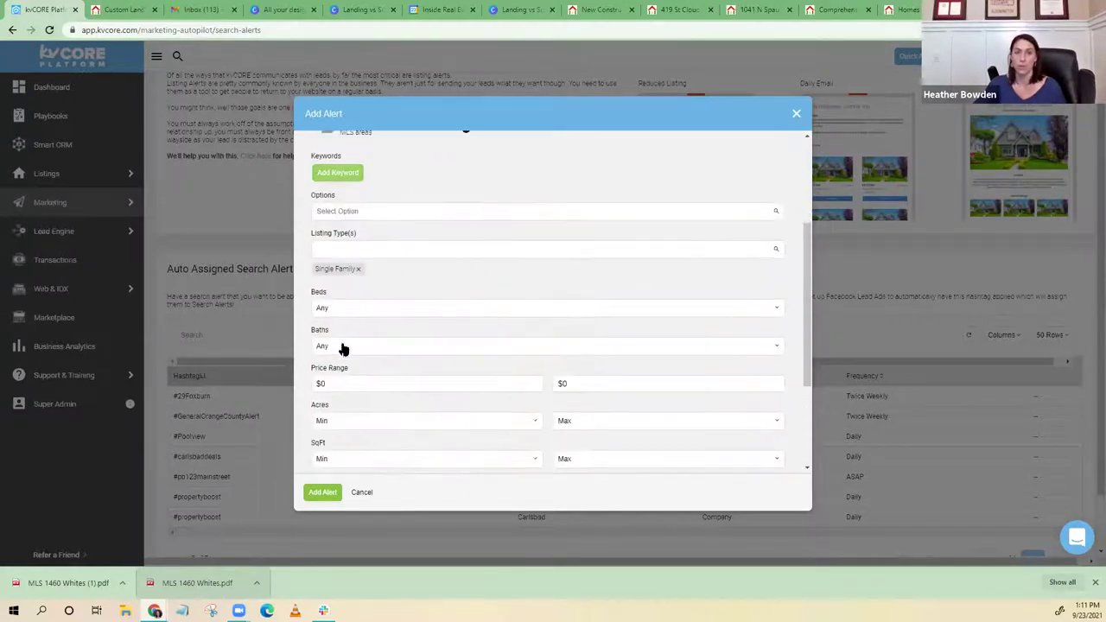
scroll(342, 355, "down", 2)
scroll(342, 363, "up", 5)
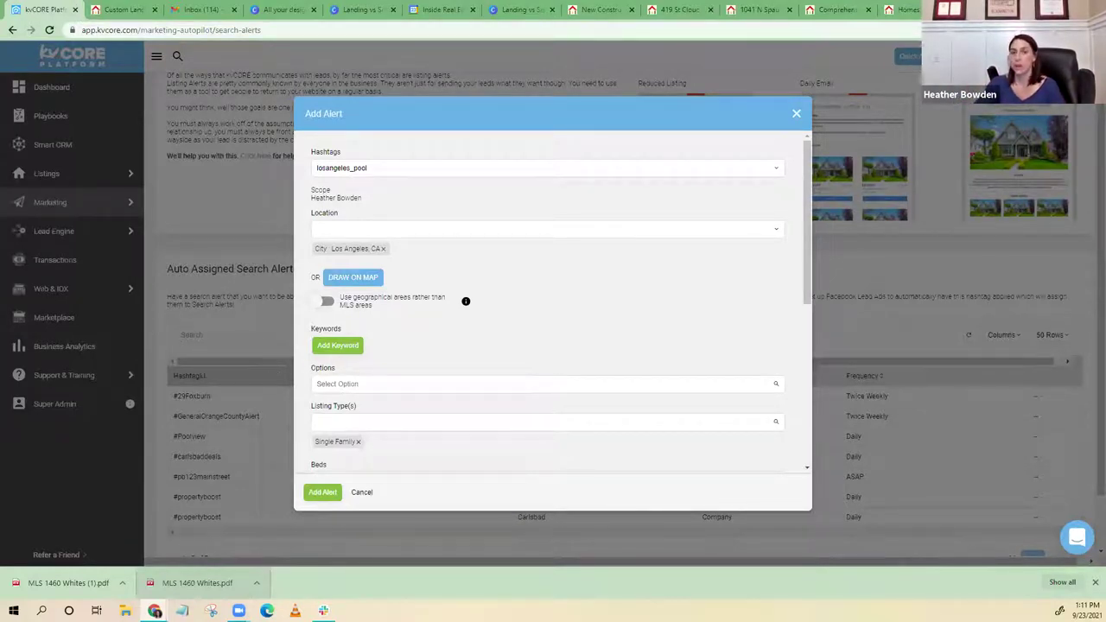
scroll(401, 305, "down", 2)
scroll(401, 311, "down", 2)
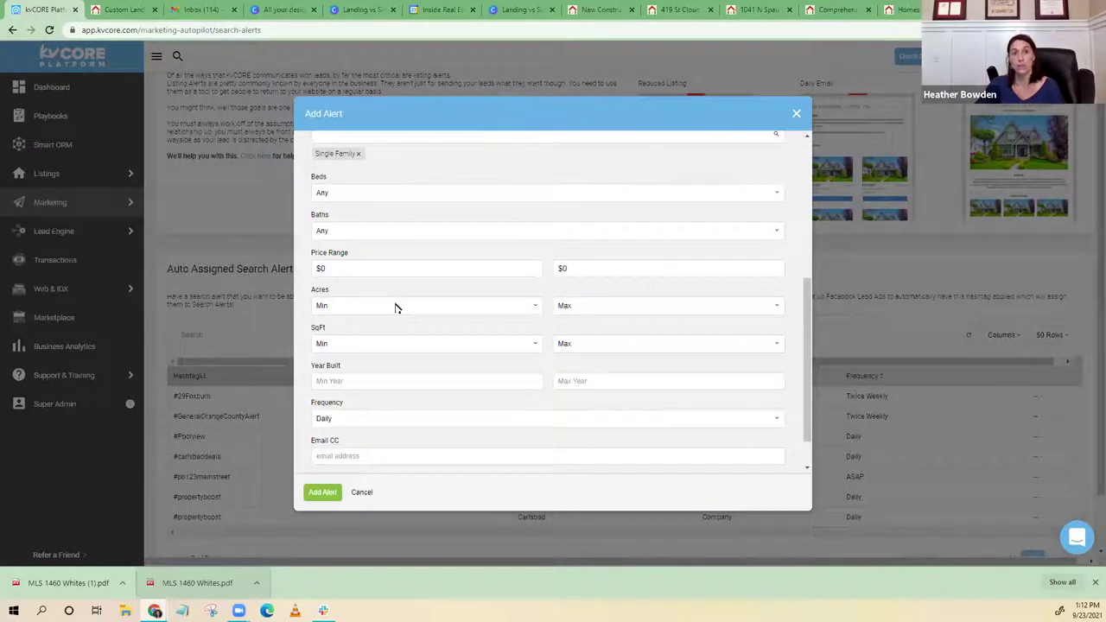
scroll(355, 247, "up", 2)
scroll(356, 244, "down", 2)
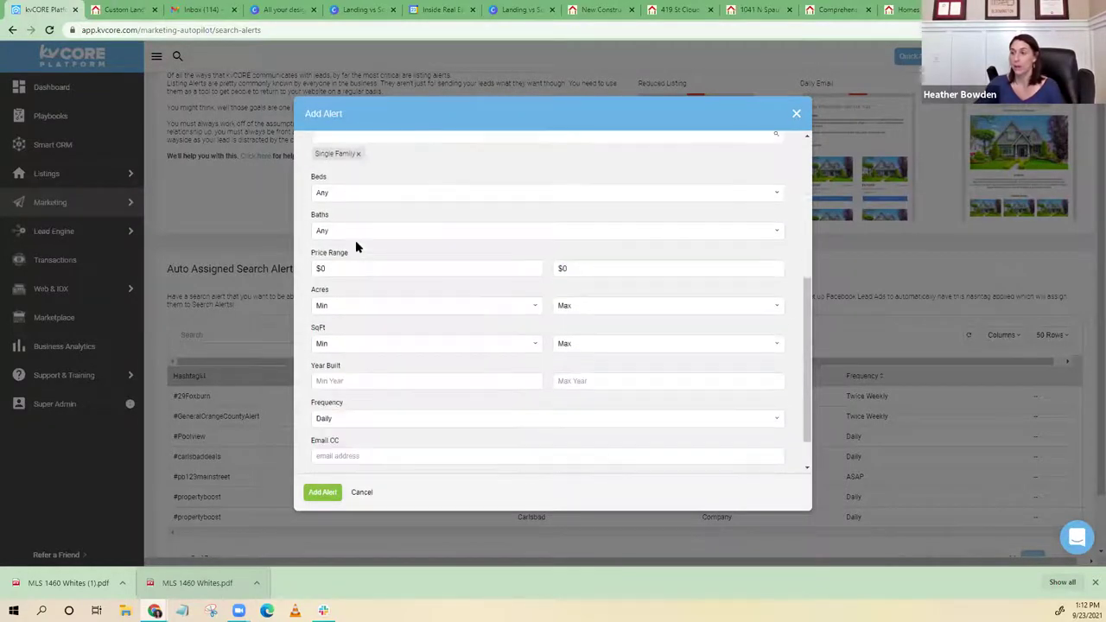
scroll(370, 286, "up", 4)
scroll(370, 286, "up", 1)
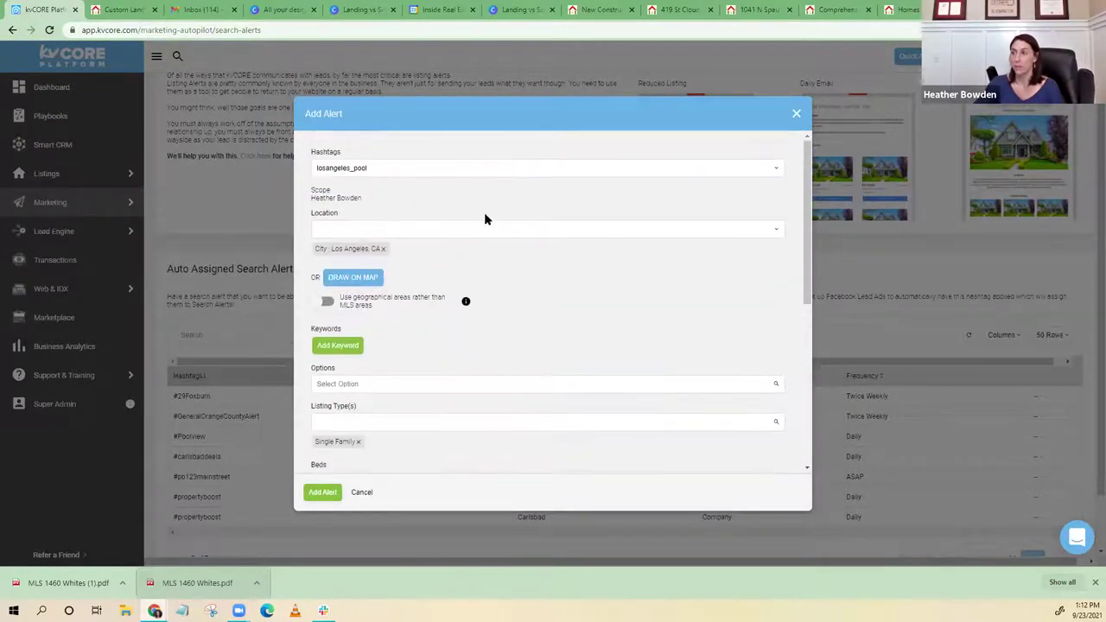
scroll(384, 311, "down", 4)
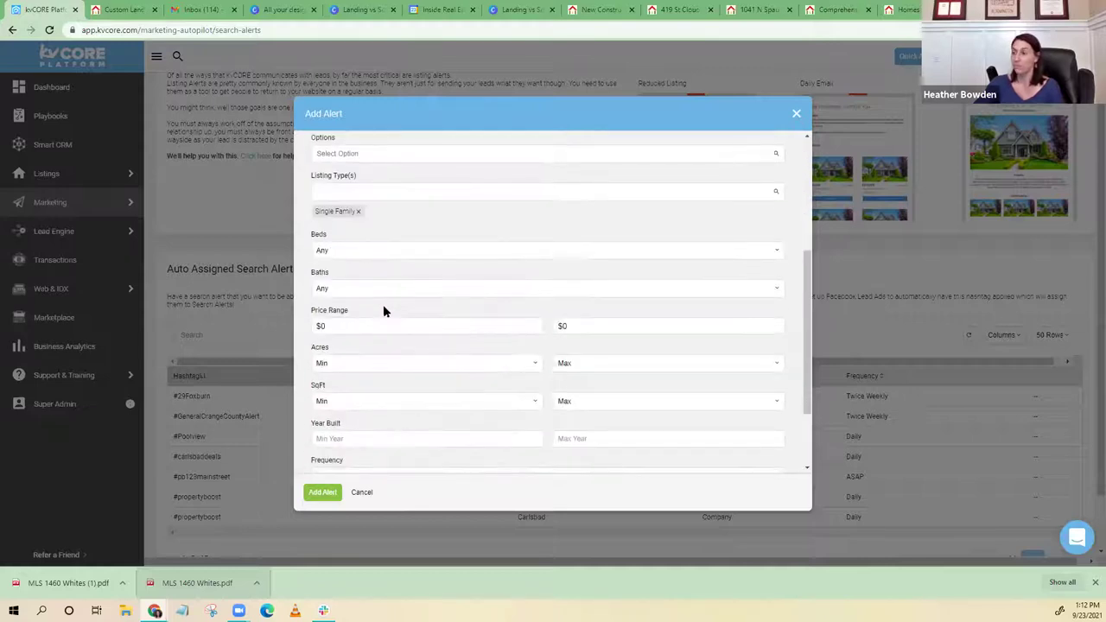
scroll(371, 400, "down", 2)
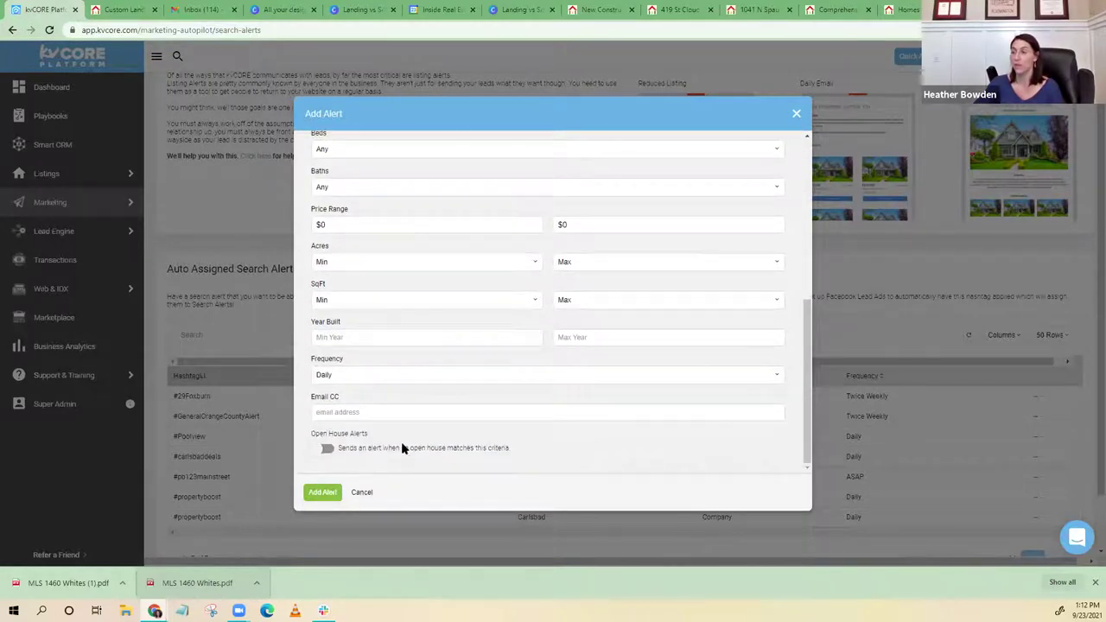
scroll(367, 427, "up", 2)
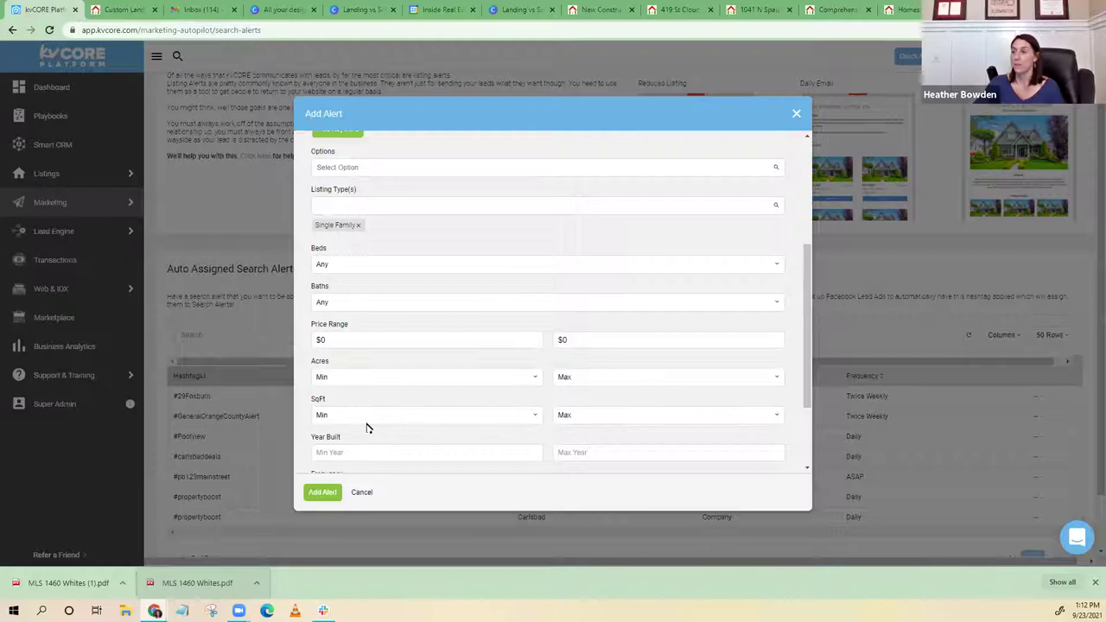
scroll(366, 427, "up", 4)
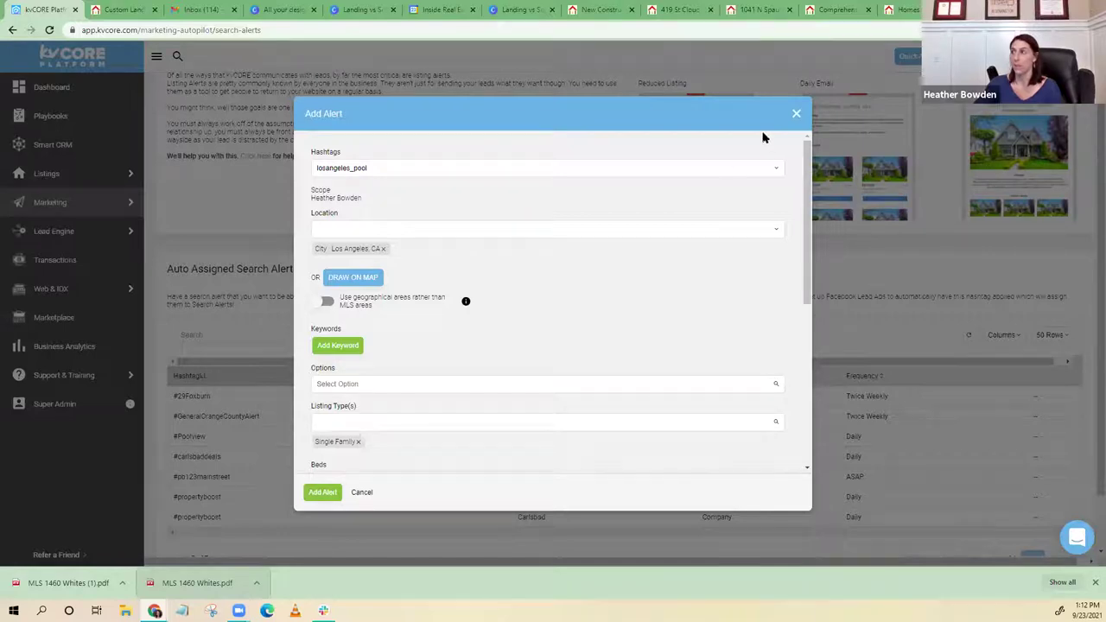
left_click(795, 117)
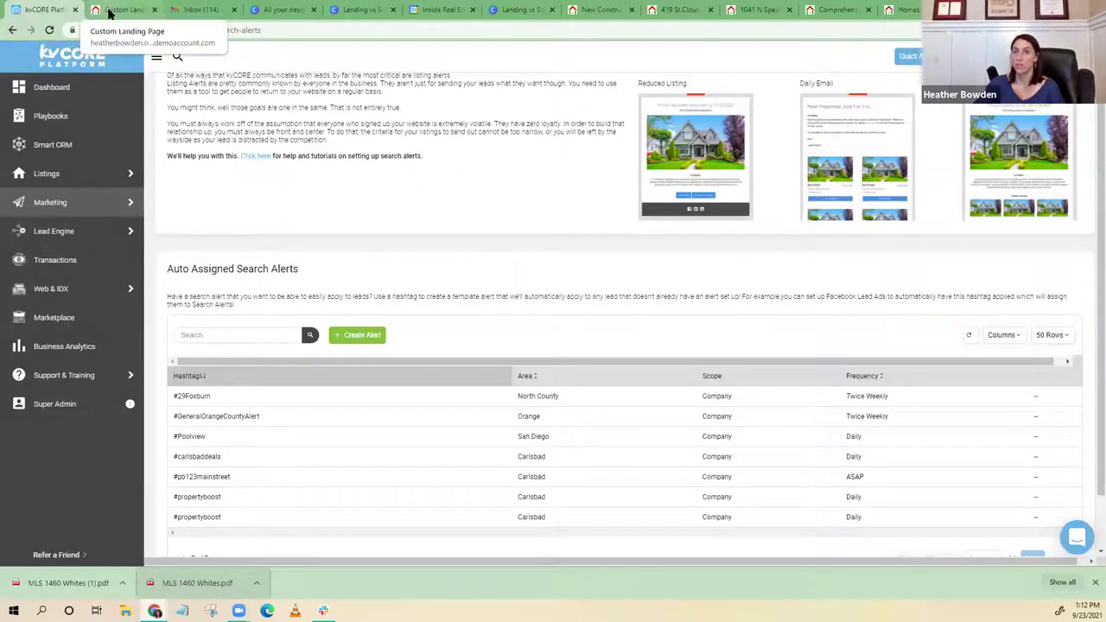
In the landing page editor, replace 'YOUR TOWN Real Estate Deals' with 'Fall Buyer's Guide is Here!'
left_click(110, 11)
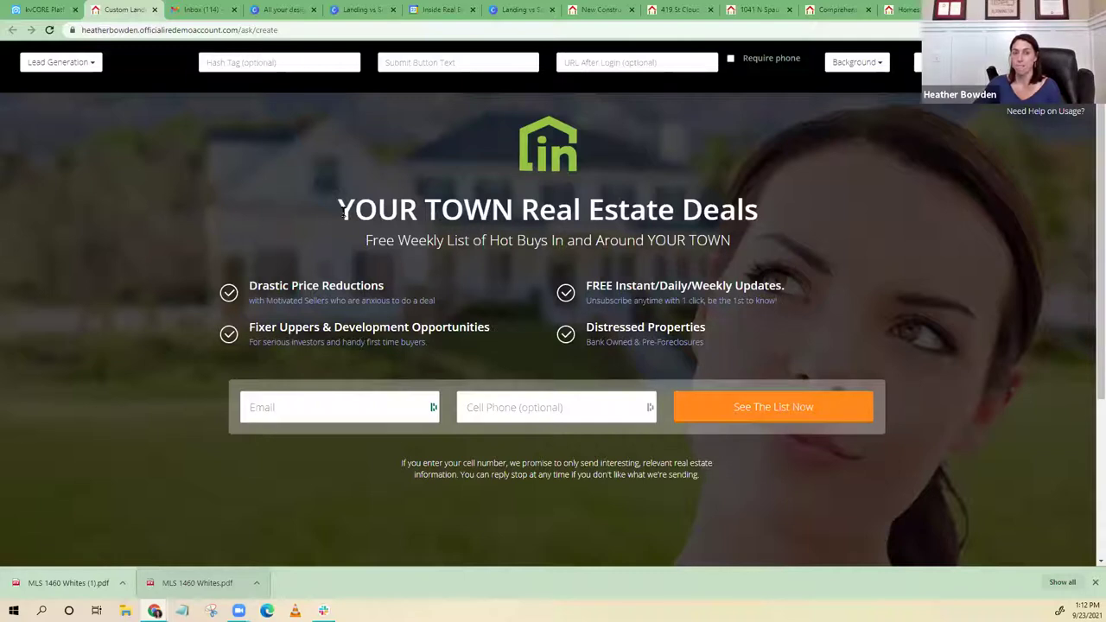
left_click_drag(339, 211, 782, 205)
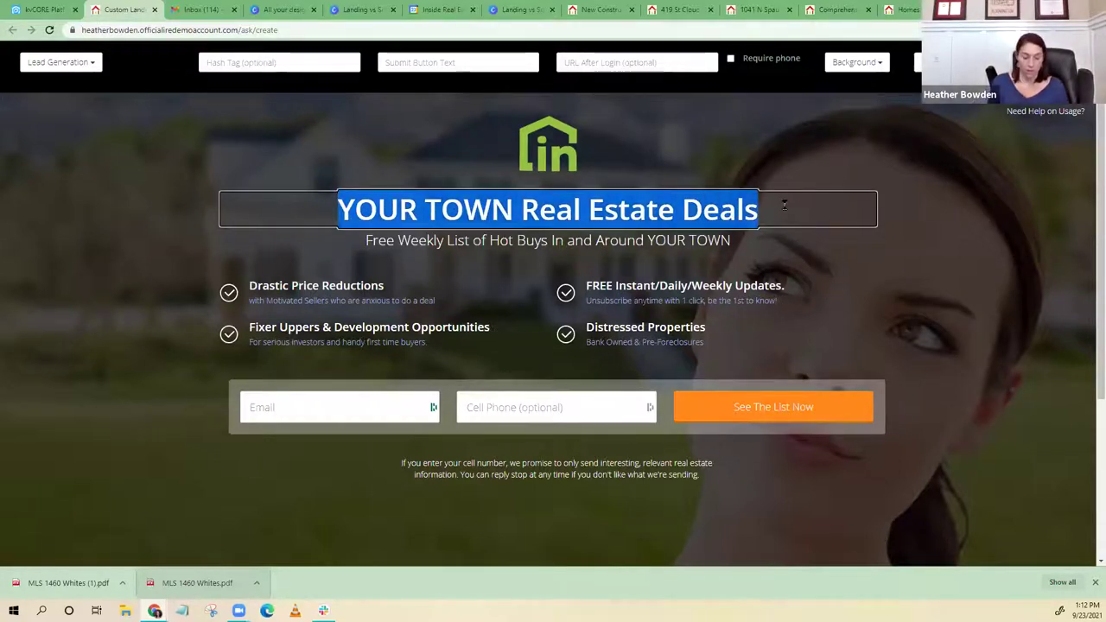
type("Do")
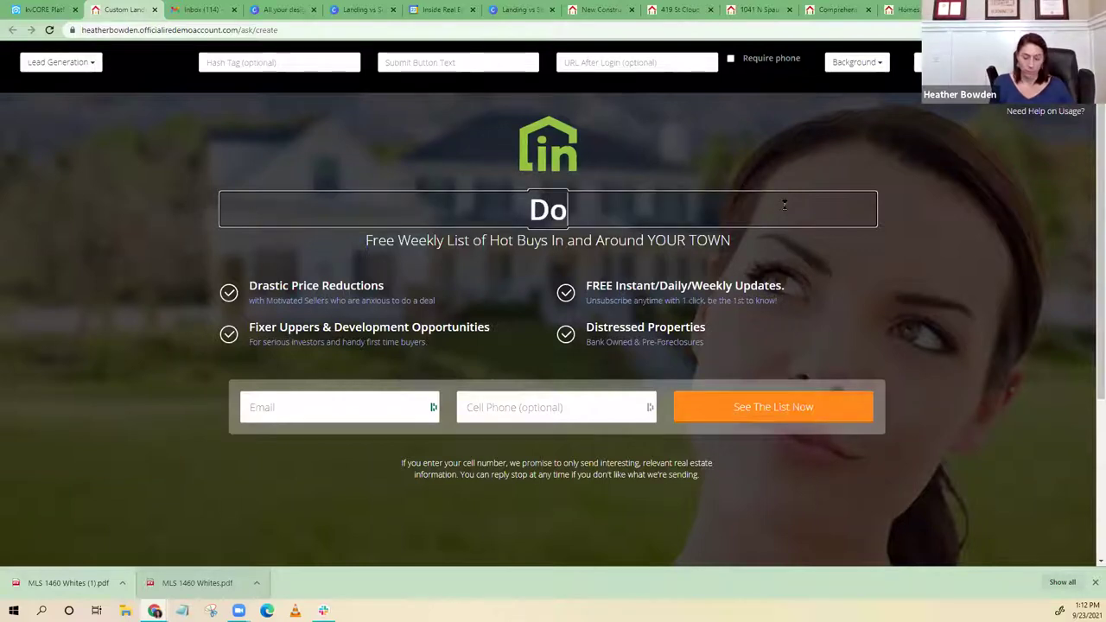
key("BackSpace")
key("BackSpace")
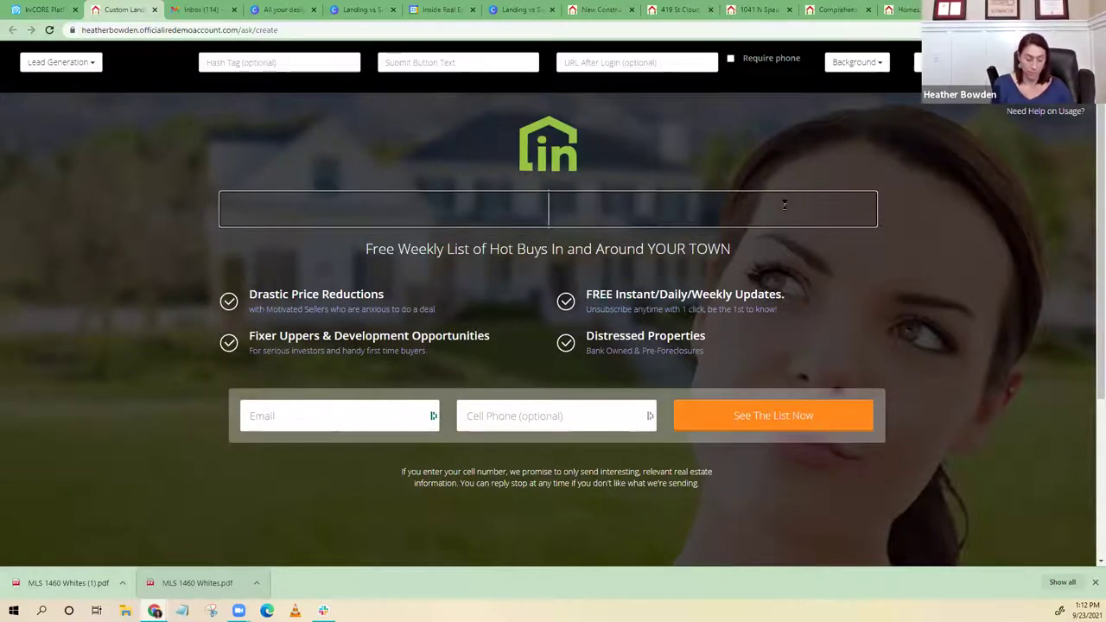
type("Fall Buyer's Guide is Here!")
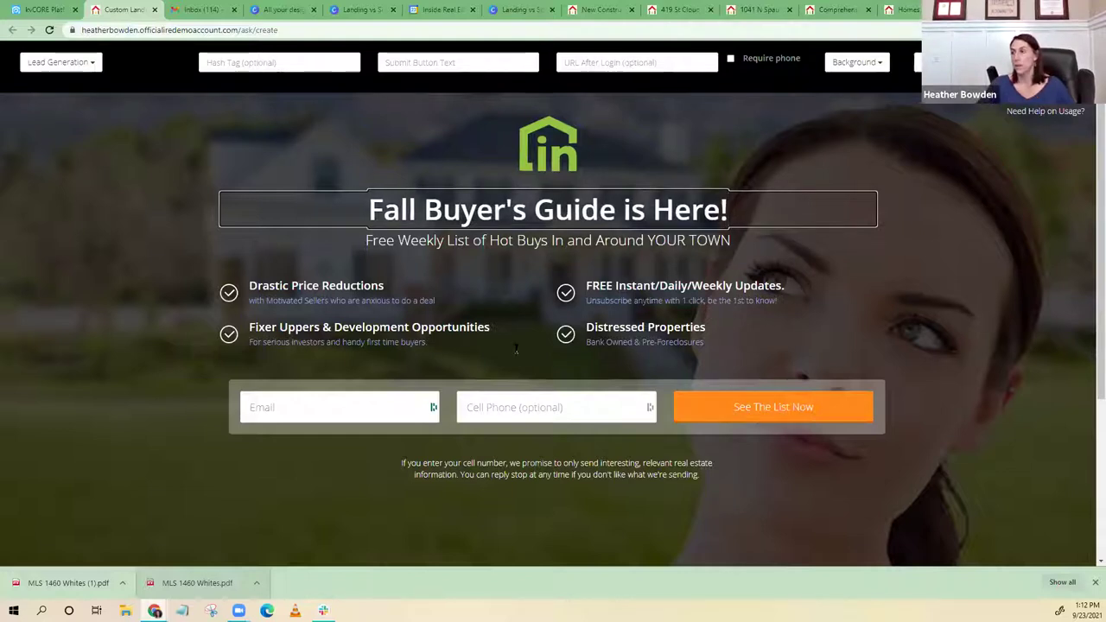
Replace the subtitle with 'Get out newest Buyer's Guide!', correcting the 'newset' typo
left_click_drag(366, 242, 733, 243)
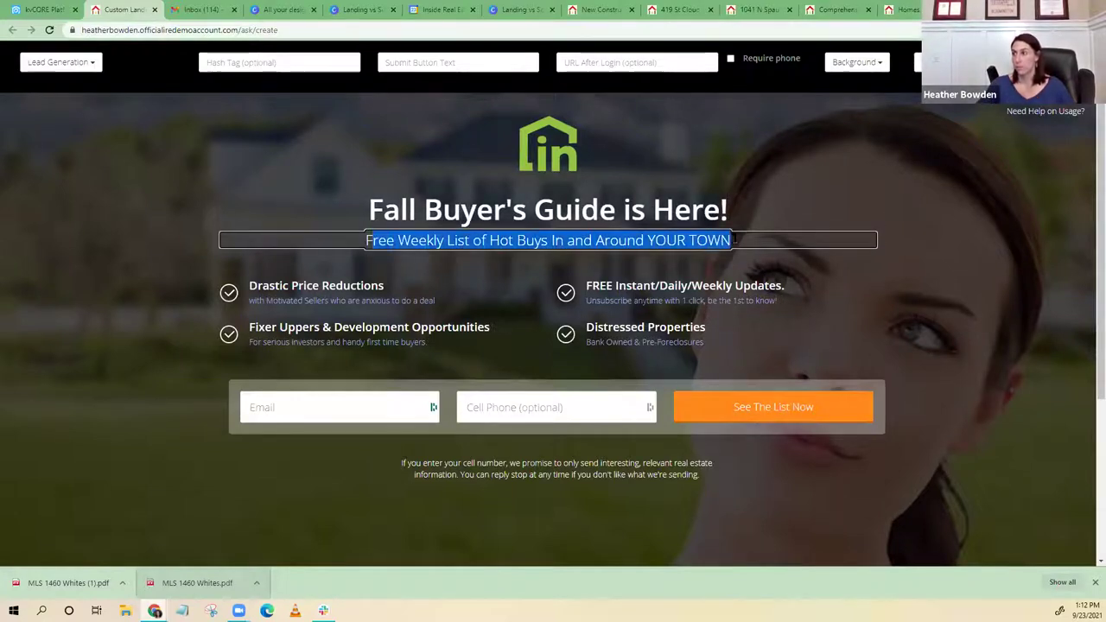
key("BackSpace")
type("Get")
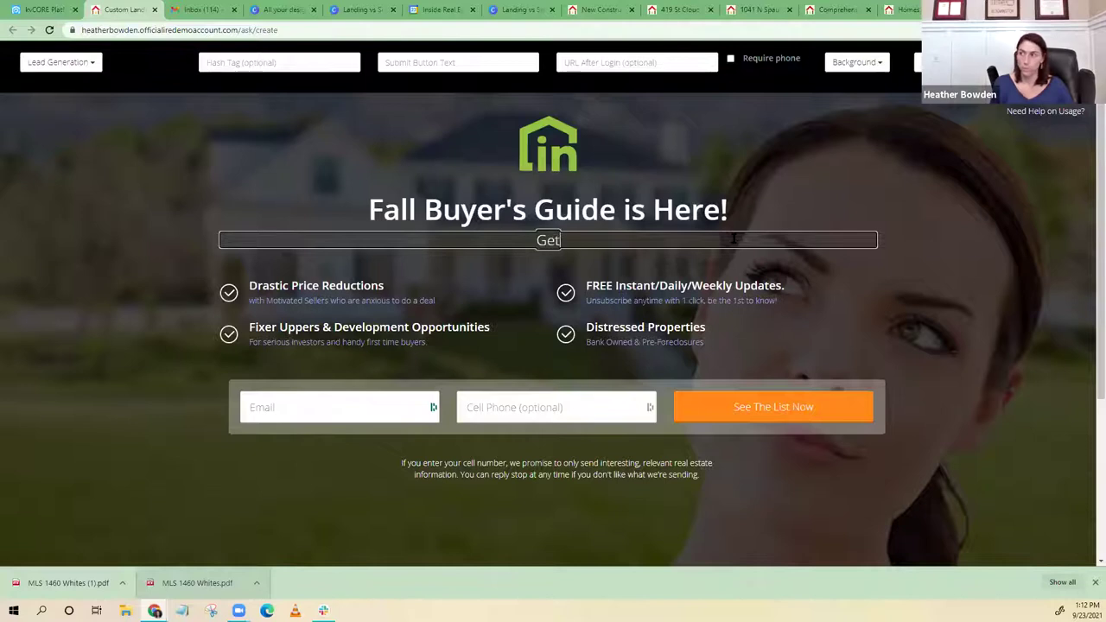
type(" out")
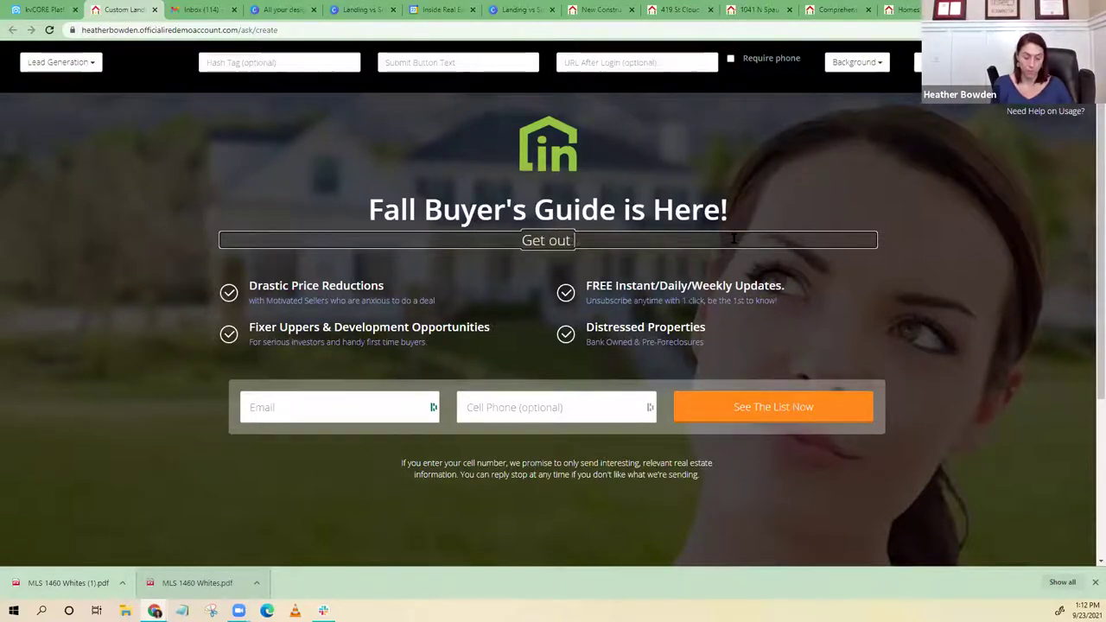
type(" newset Buy")
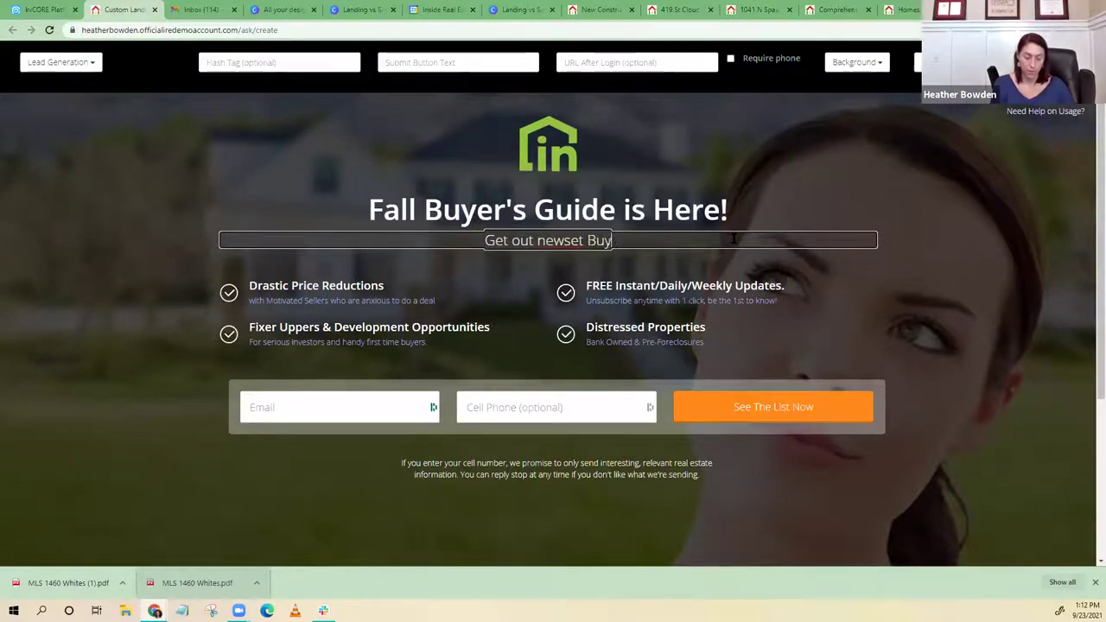
type("er's Gui")
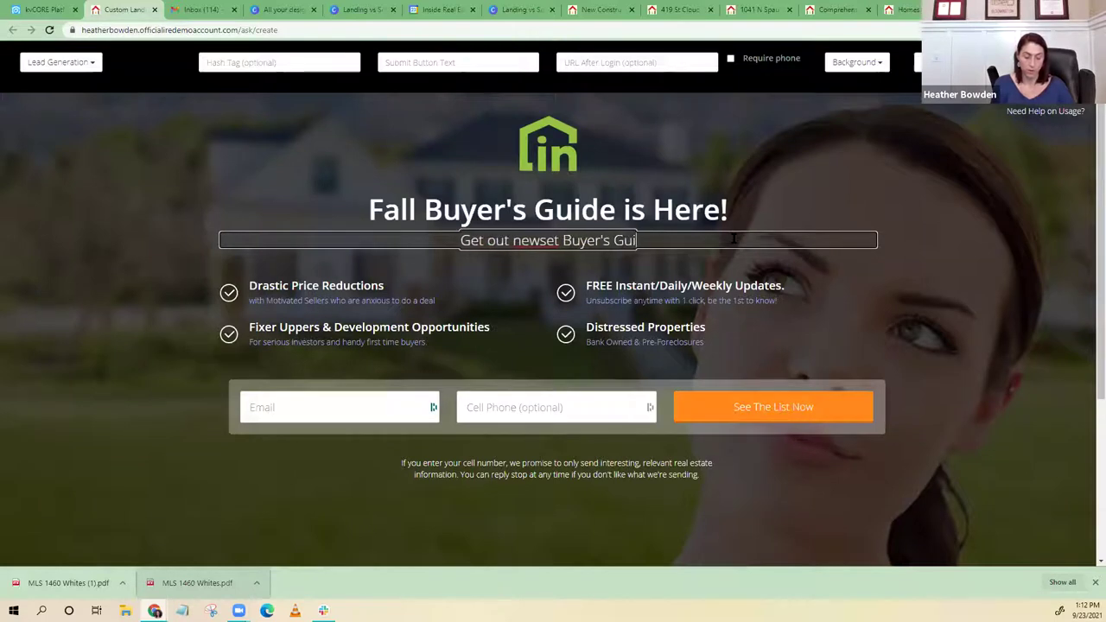
type("de!")
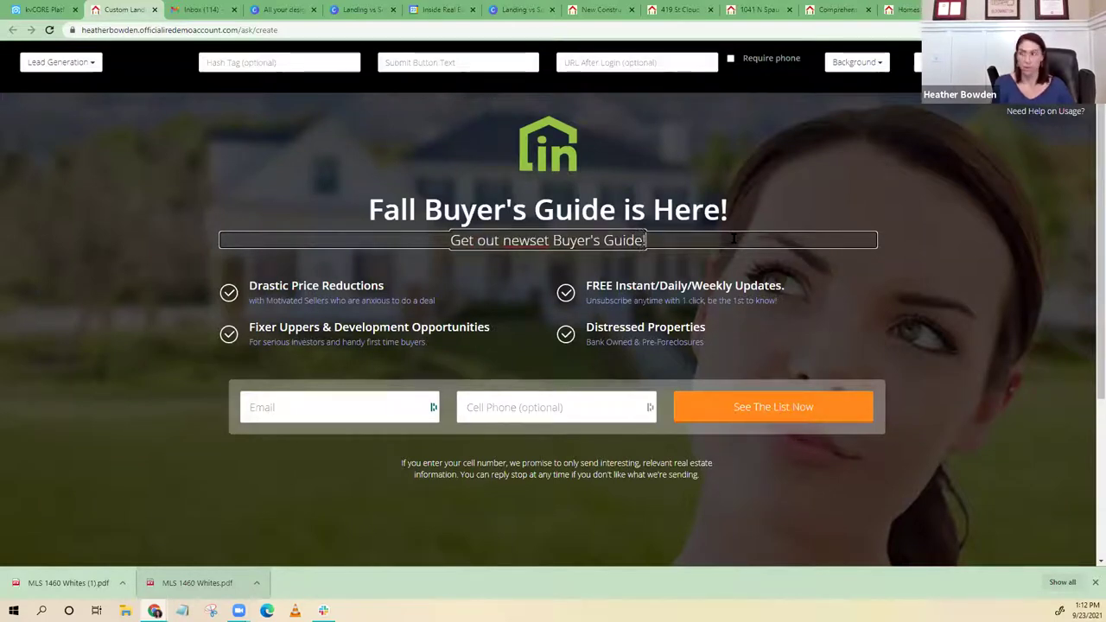
left_click(536, 240)
key("BackSpace")
key("Right")
type("s")
type("s")
Capitalise 'Newest' and 'Out' in the subtitle
left_click(508, 241)
key("BackSpace")
type("N")
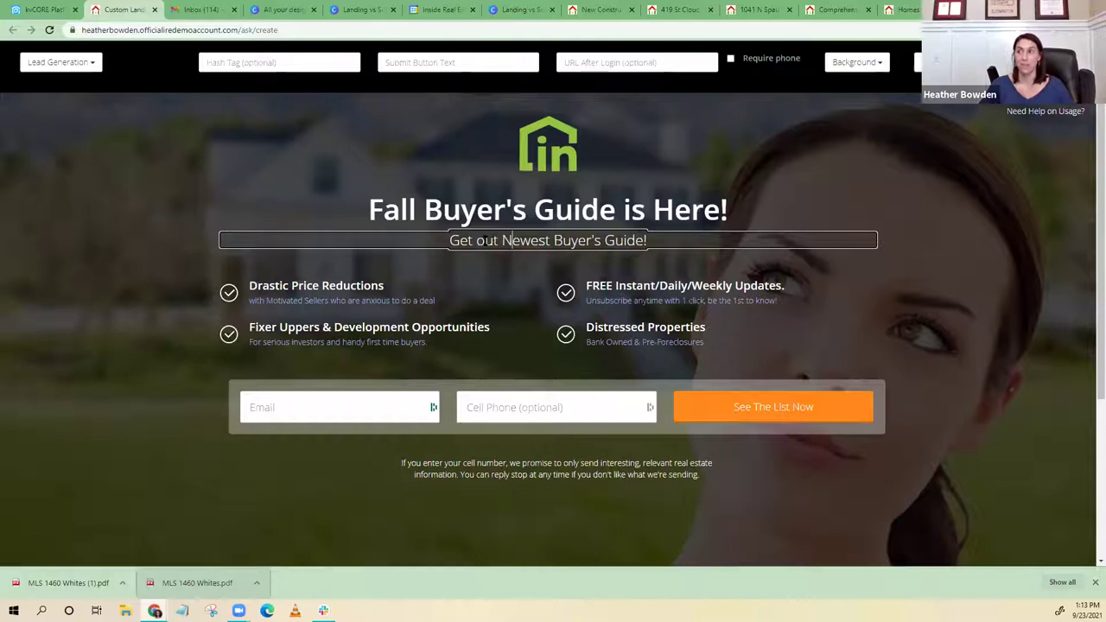
left_click(482, 241)
key("BackSpace")
type("O")
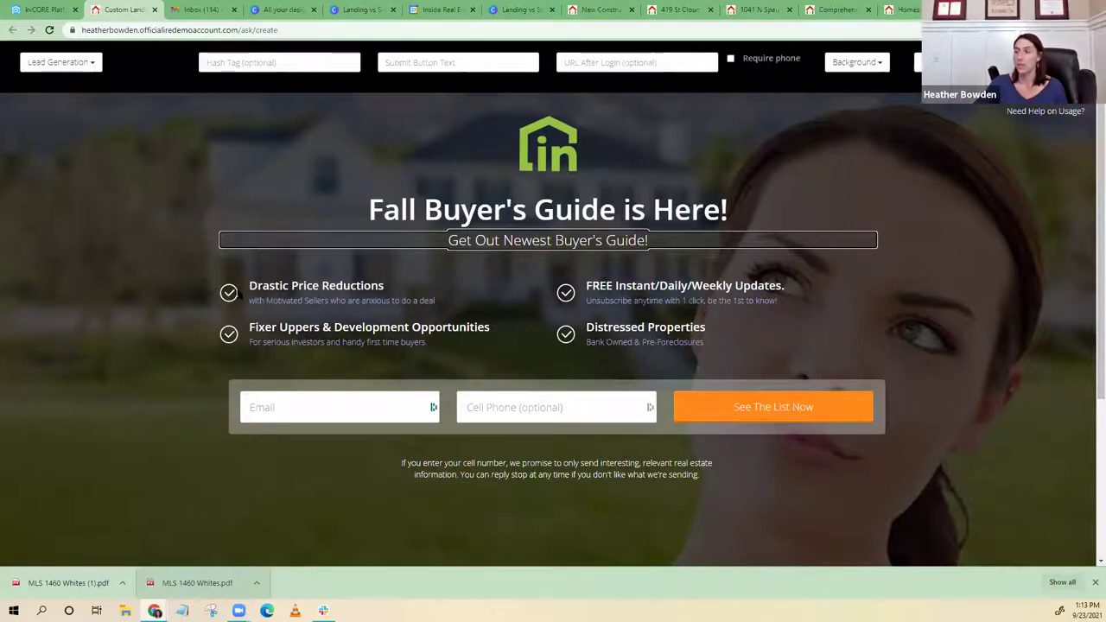
Rename 'Drastic Price Reductions' to 'Strategies to win the offer' and delete the FREE Updates bullet
left_click_drag(250, 285, 386, 286)
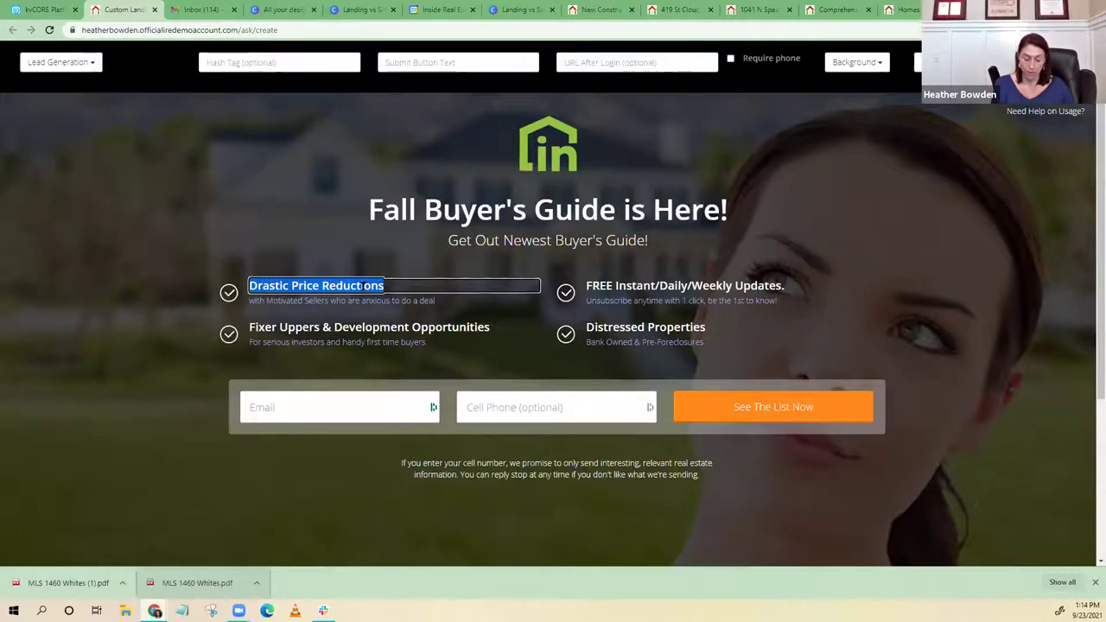
type("St")
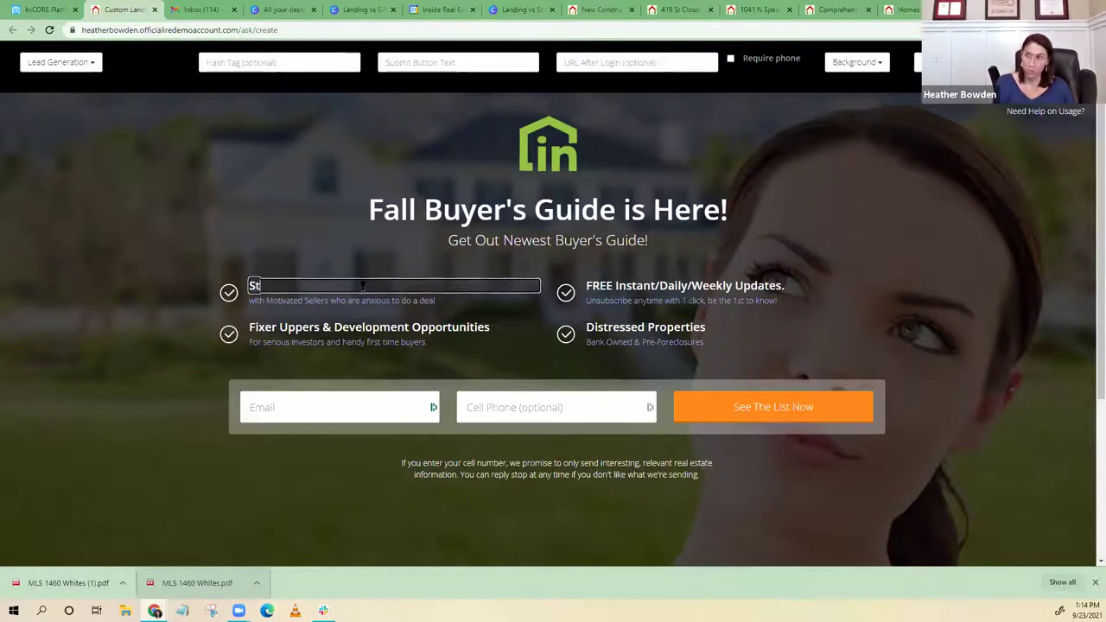
type("rategi")
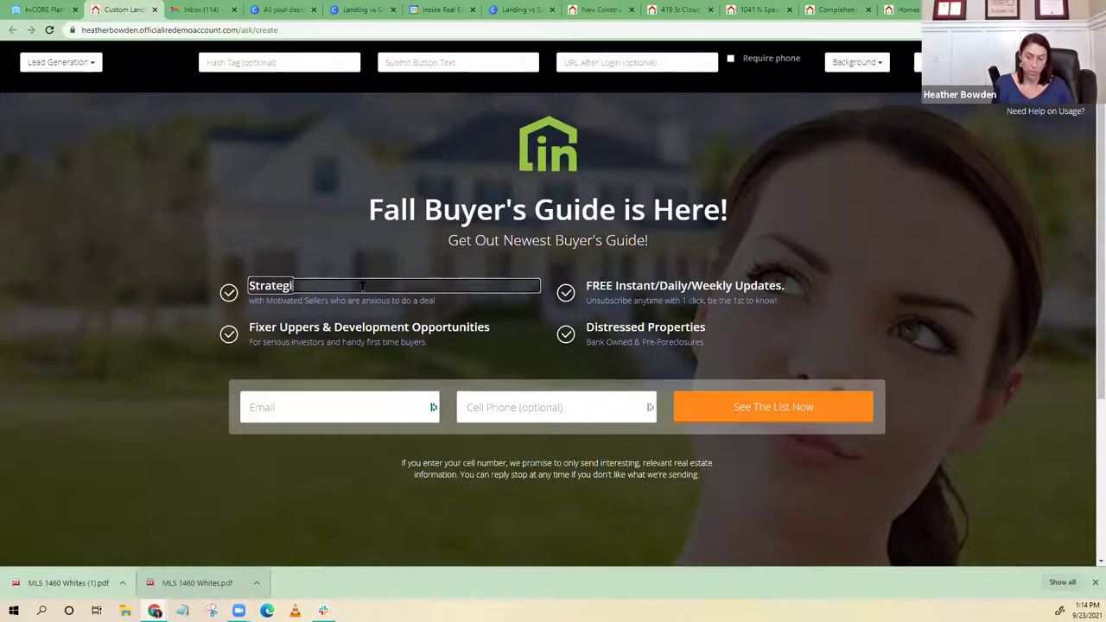
type("es t")
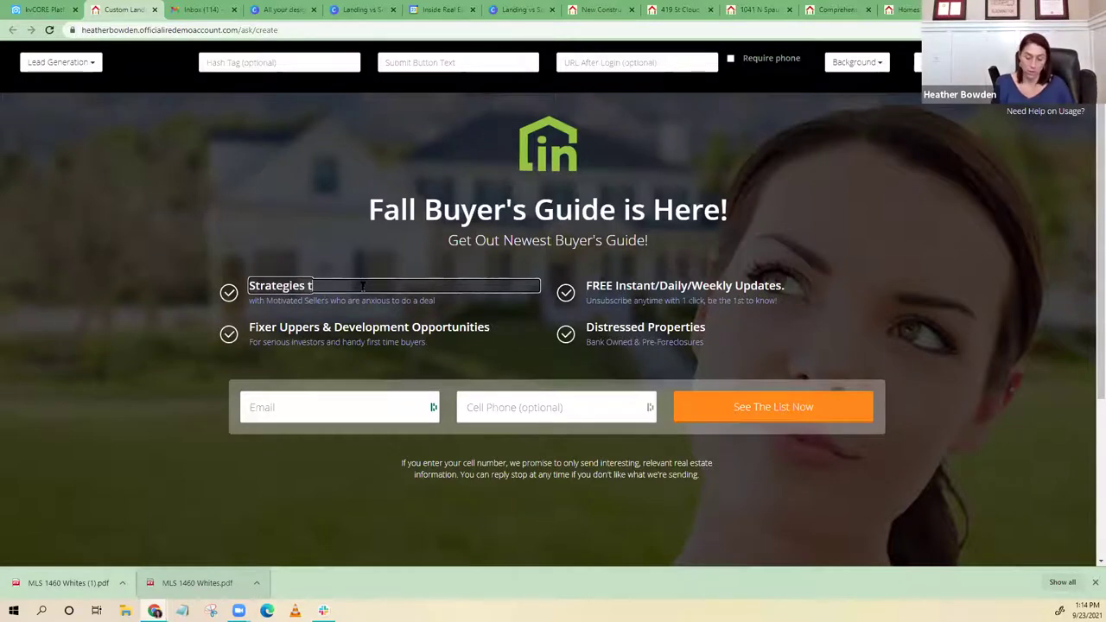
type("o wi")
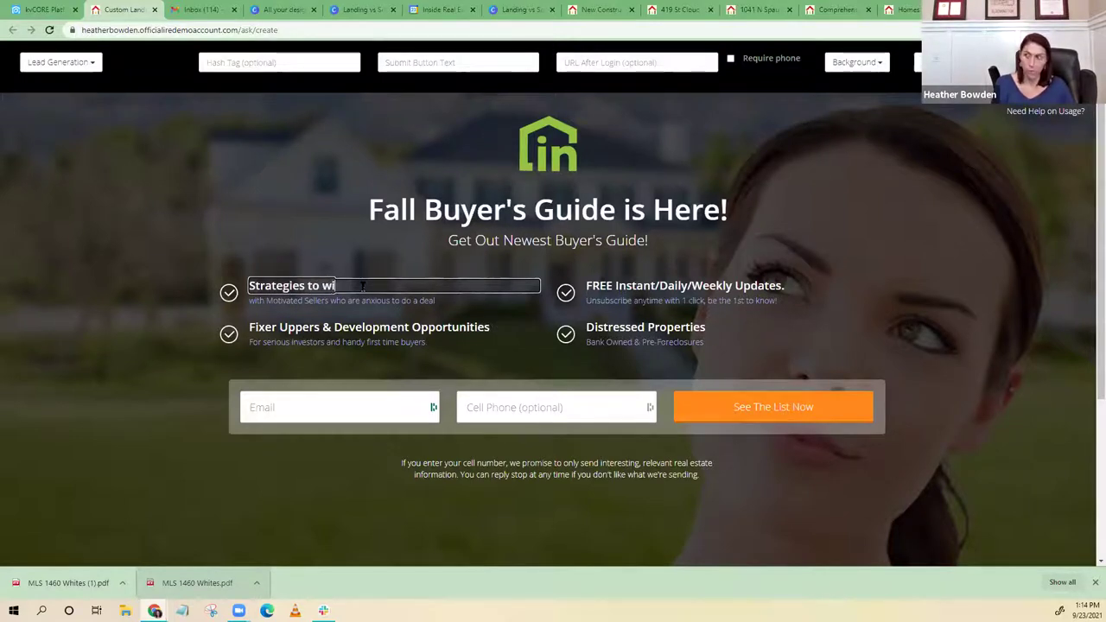
type("n the offer")
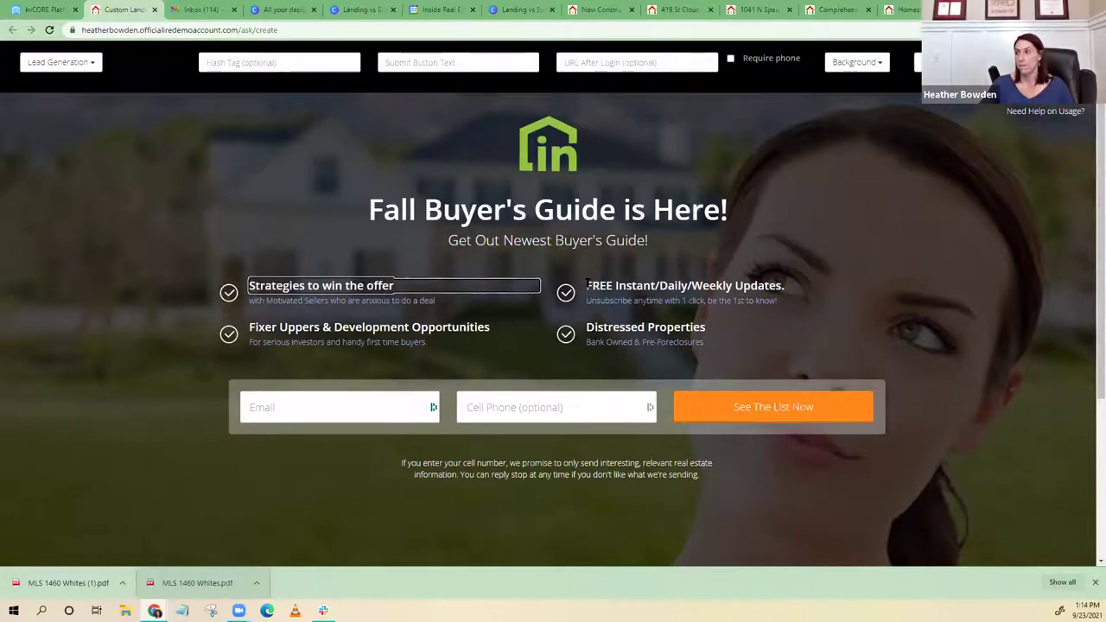
left_click_drag(586, 286, 788, 288)
key("BackSpace")
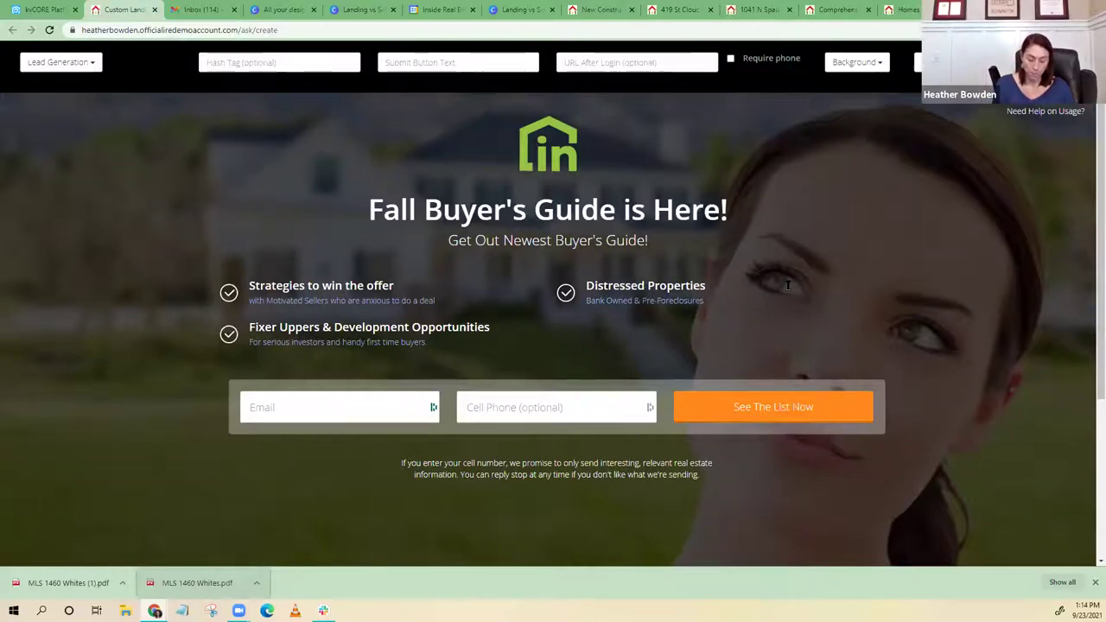
Rename 'Distressed Properties' to 'How to find the best neighborhood' and delete the Fixer Uppers bullet
scroll(788, 290, "down", 3)
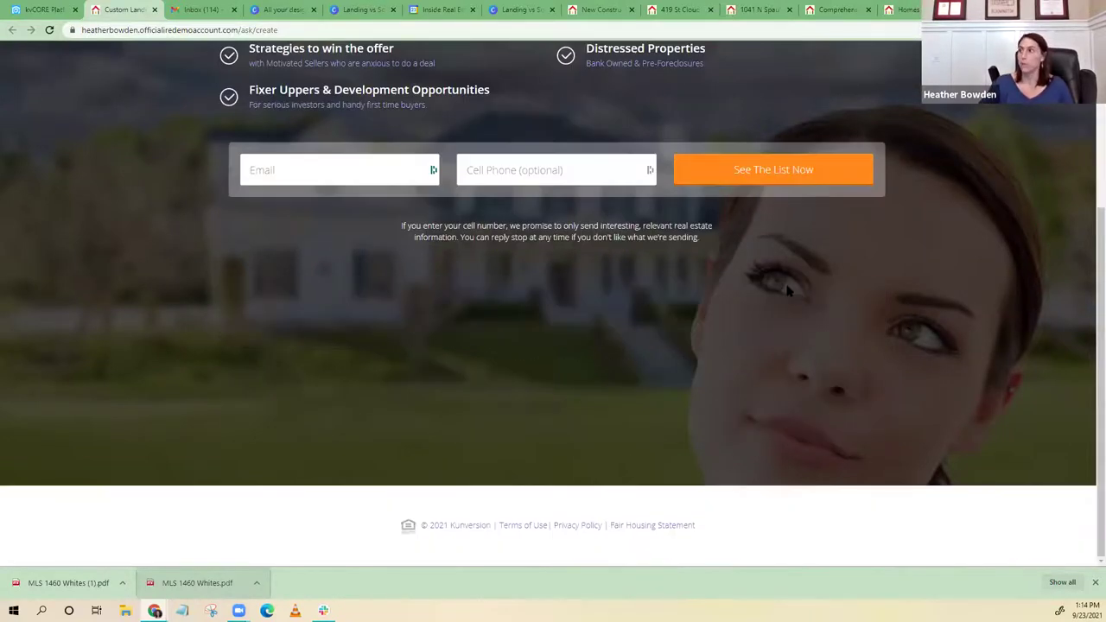
scroll(788, 289, "up", 3)
left_click(589, 286)
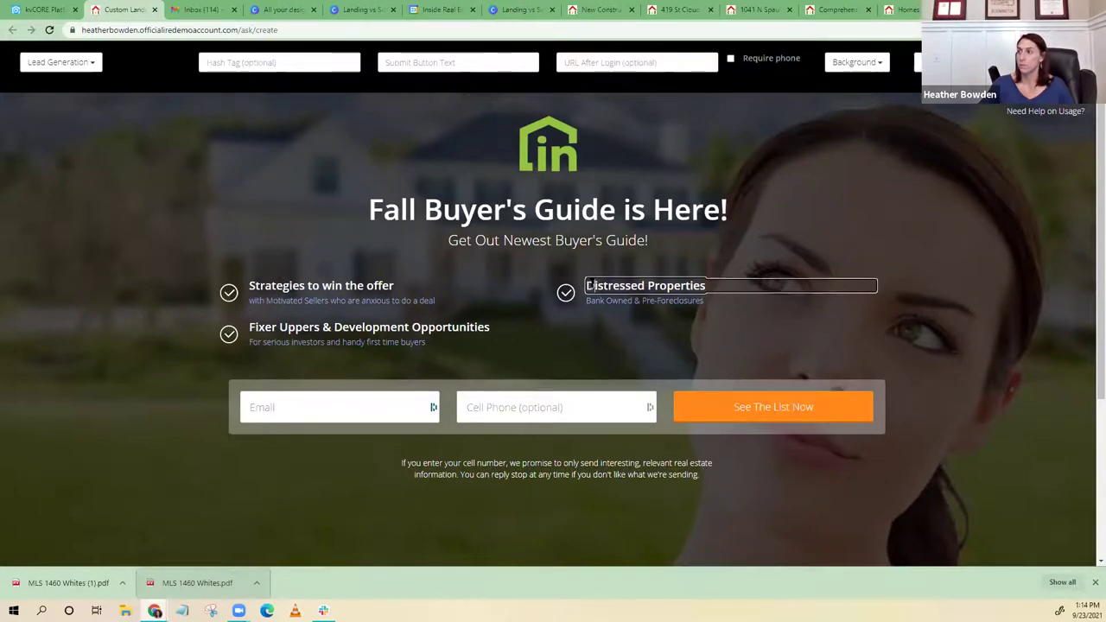
left_click_drag(590, 286, 706, 286)
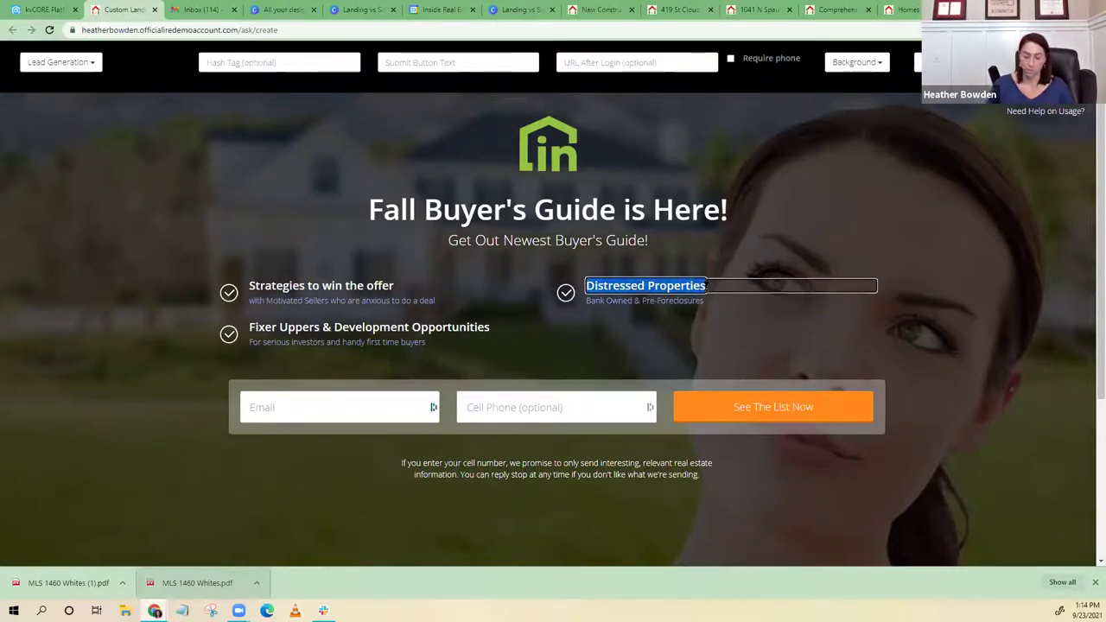
type("How to find the b")
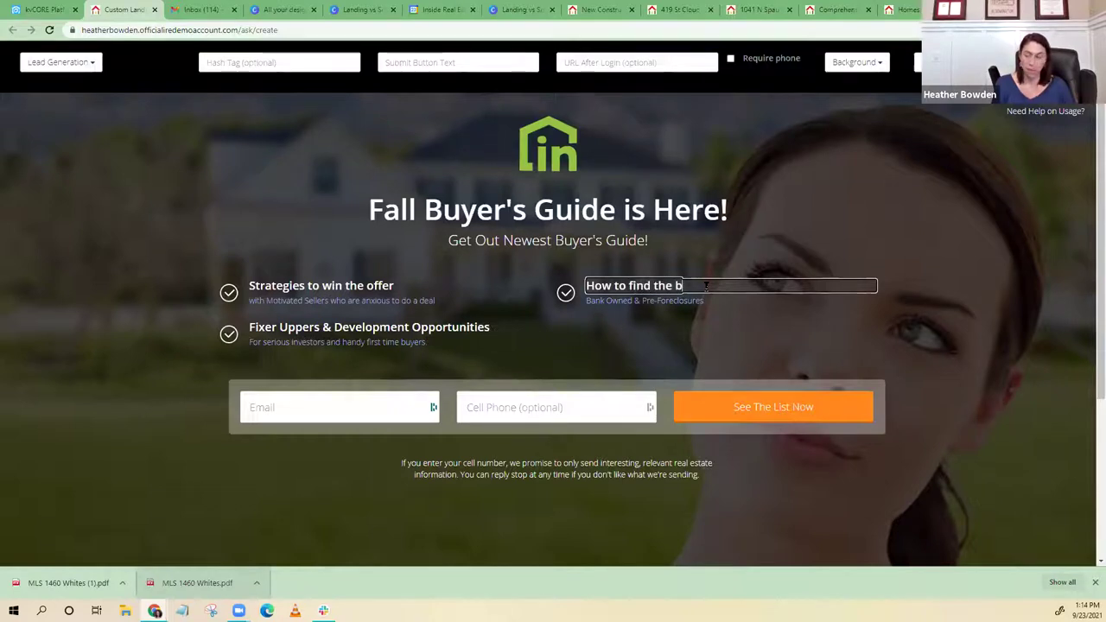
type("est neighborhood")
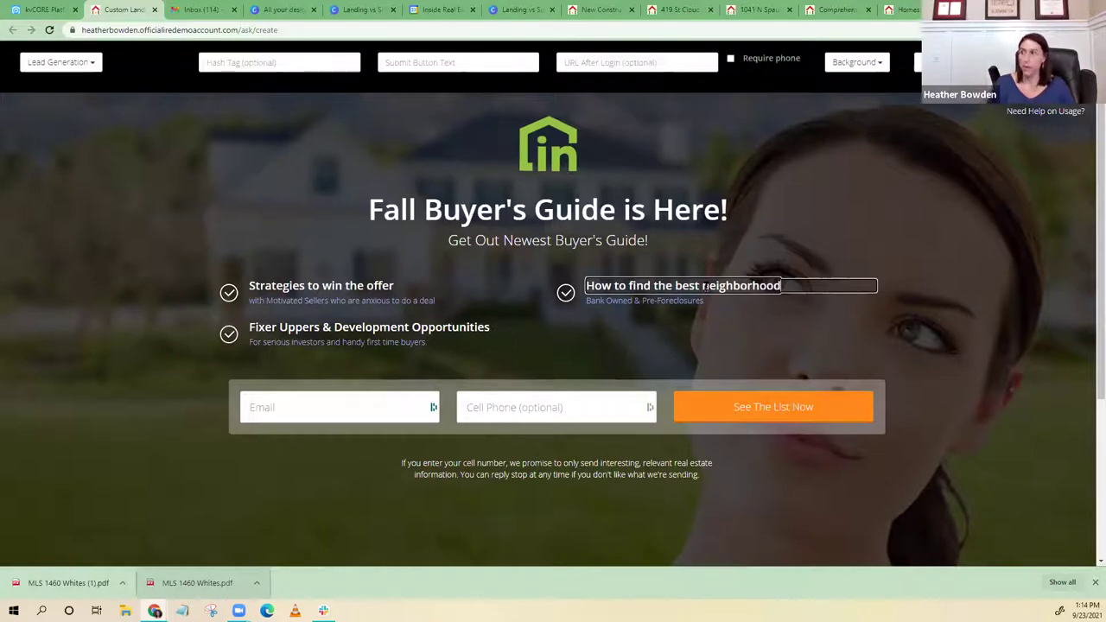
left_click(259, 331)
left_click(239, 341)
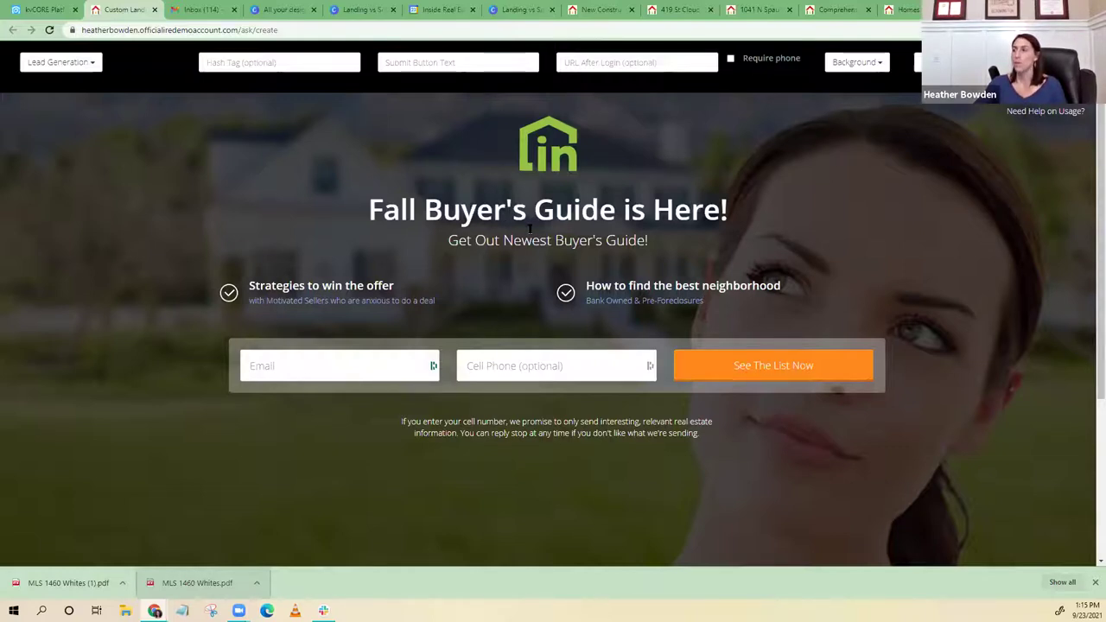
Caption the bullets 'beat the competition' and 'Be the neighborhood overview', then show the page types
left_click_drag(250, 300, 438, 300)
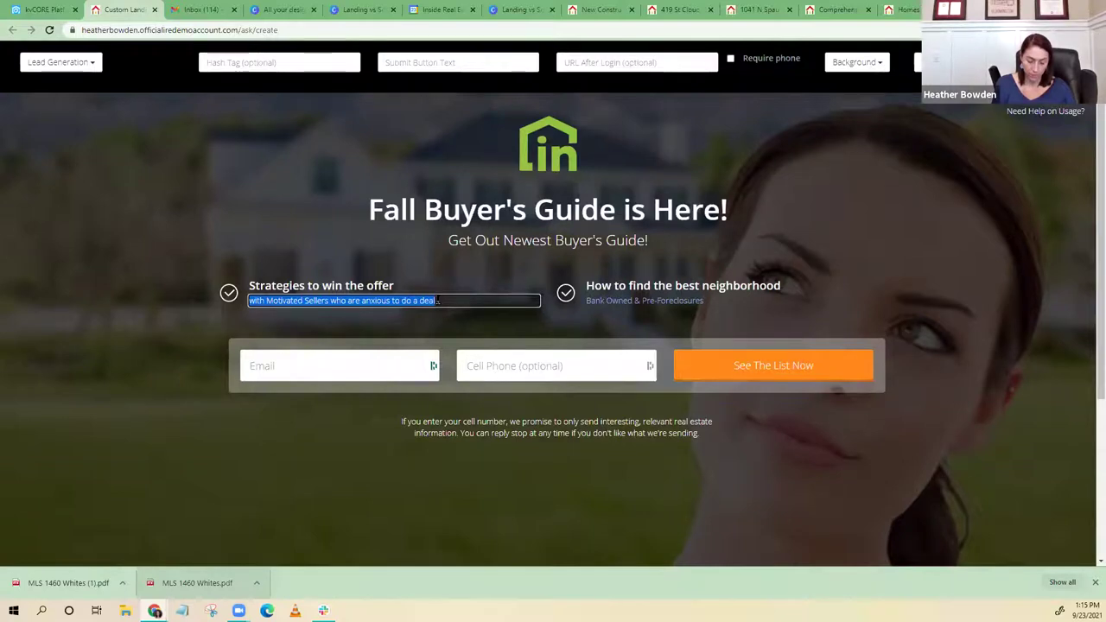
type("beat the competition")
left_click(610, 300)
key("ctrl+shift+Left")
key("ctrl+shift+Left")
key("ctrl+shift+Left")
key("ctrl+shift+Left")
key("ctrl+shift+Left")
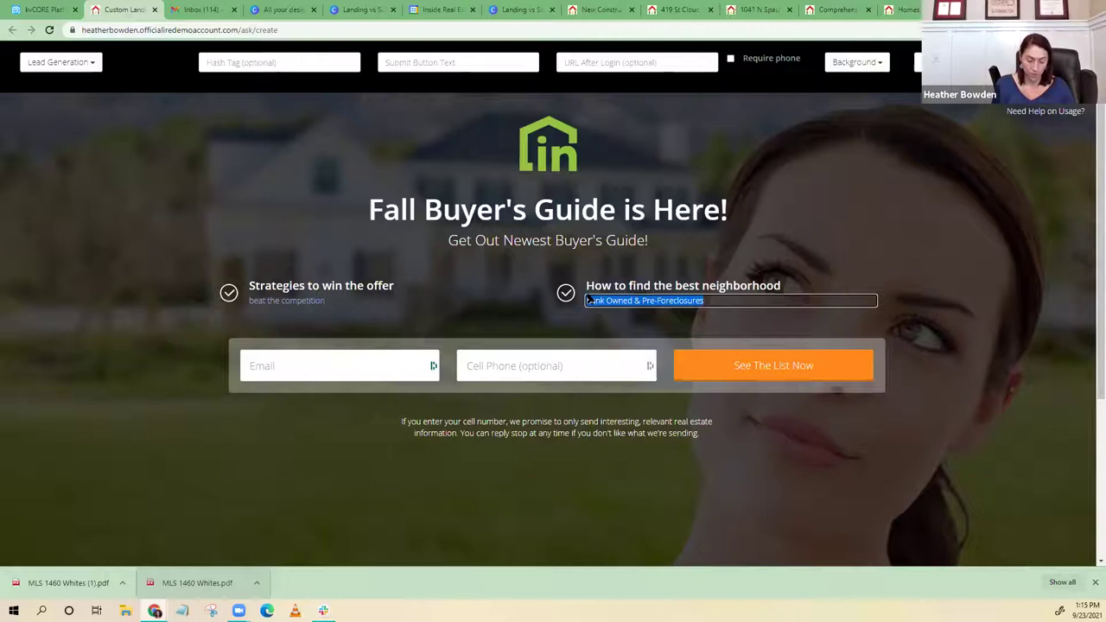
key("BackSpace")
type("Be the neighborhood overview")
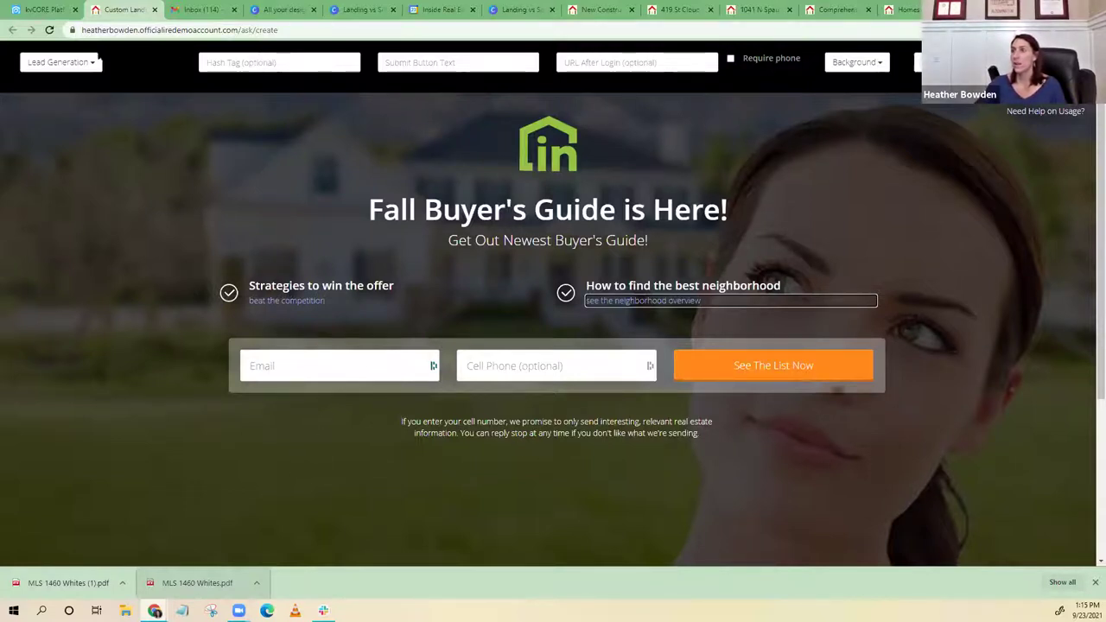
left_click(831, 149)
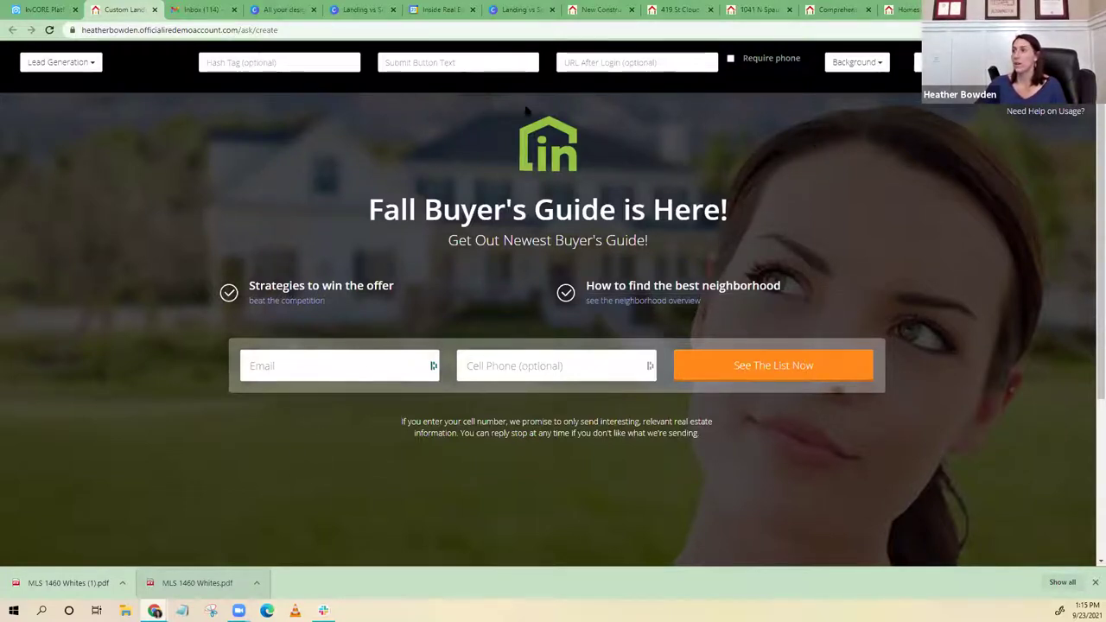
left_click(74, 69)
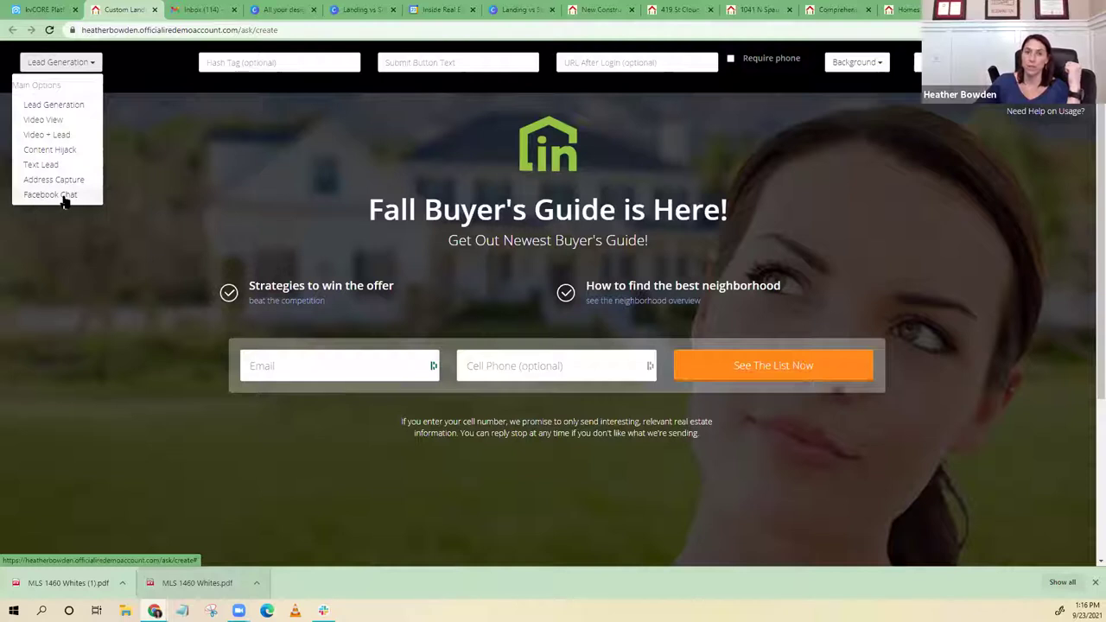
Set the hash tag to buyersguide and the submit button text to 'Download the Guide NOW'
left_click(74, 274)
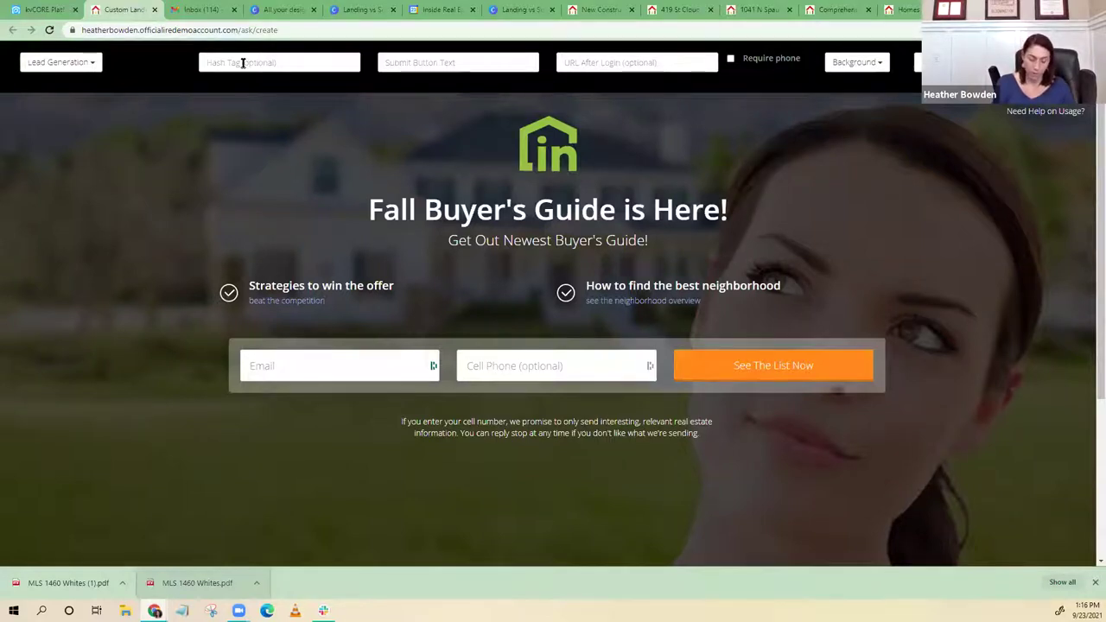
type("buyersguide")
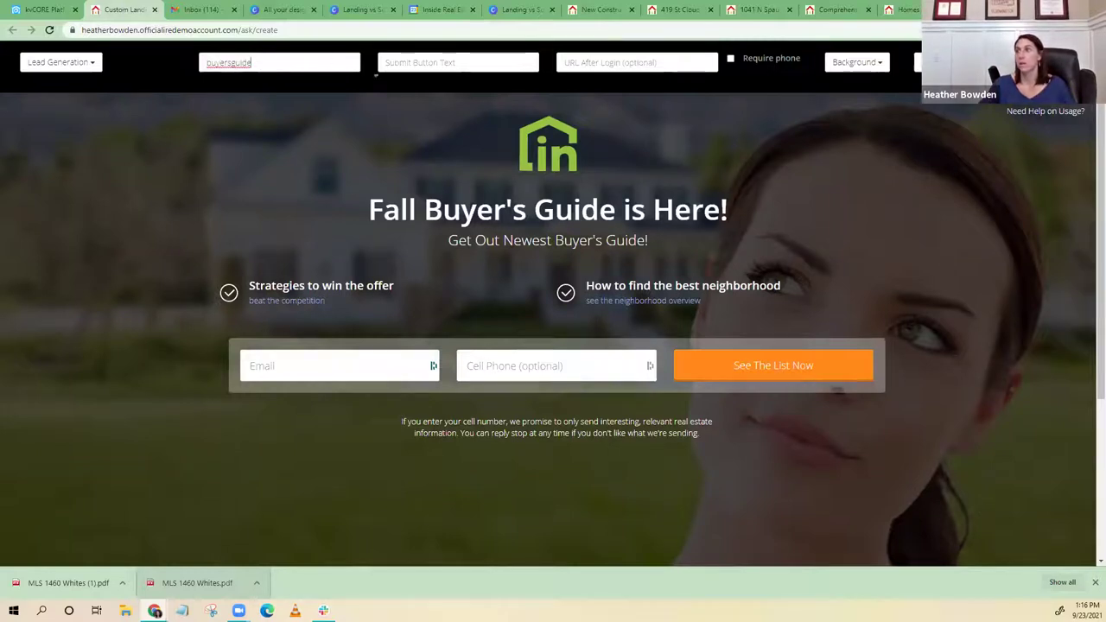
left_click(412, 66)
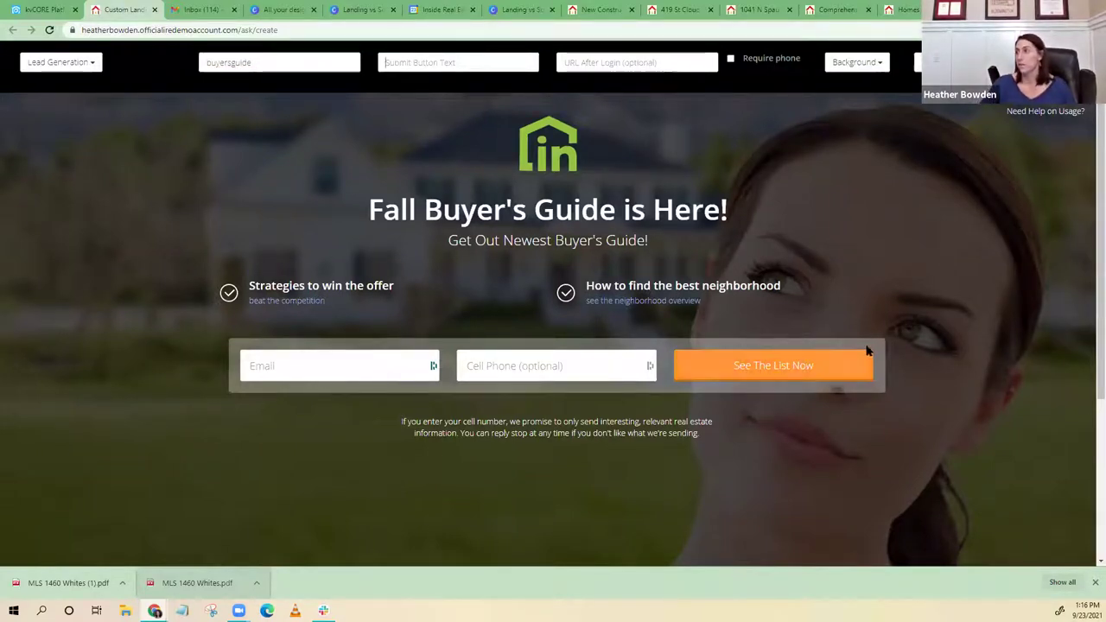
type("Get")
key("BackSpace")
key("BackSpace")
key("BackSpace")
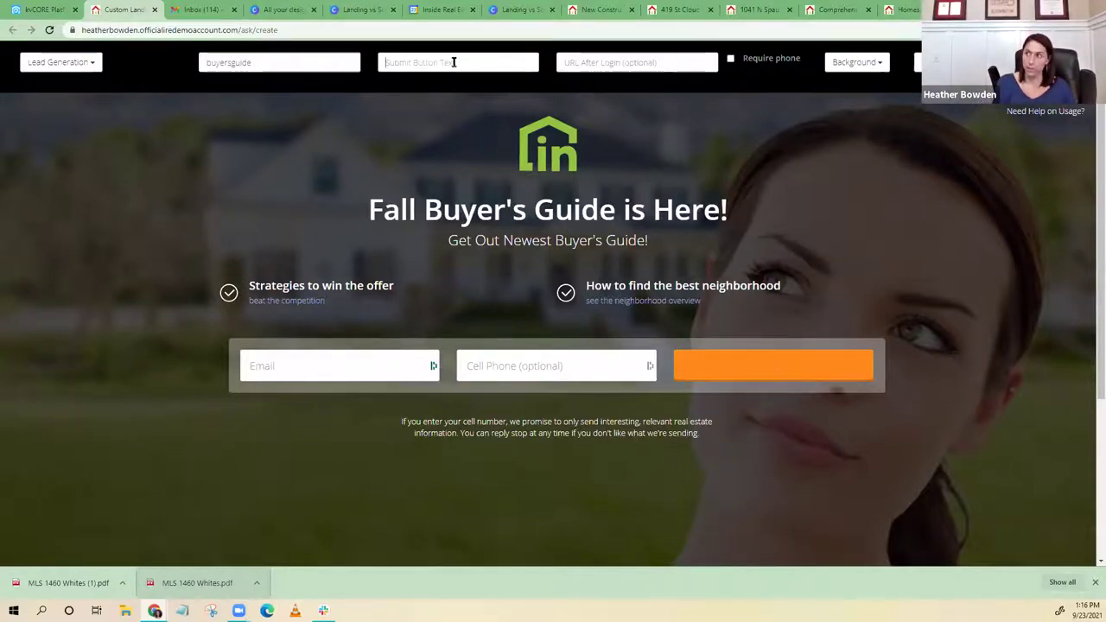
type("Do")
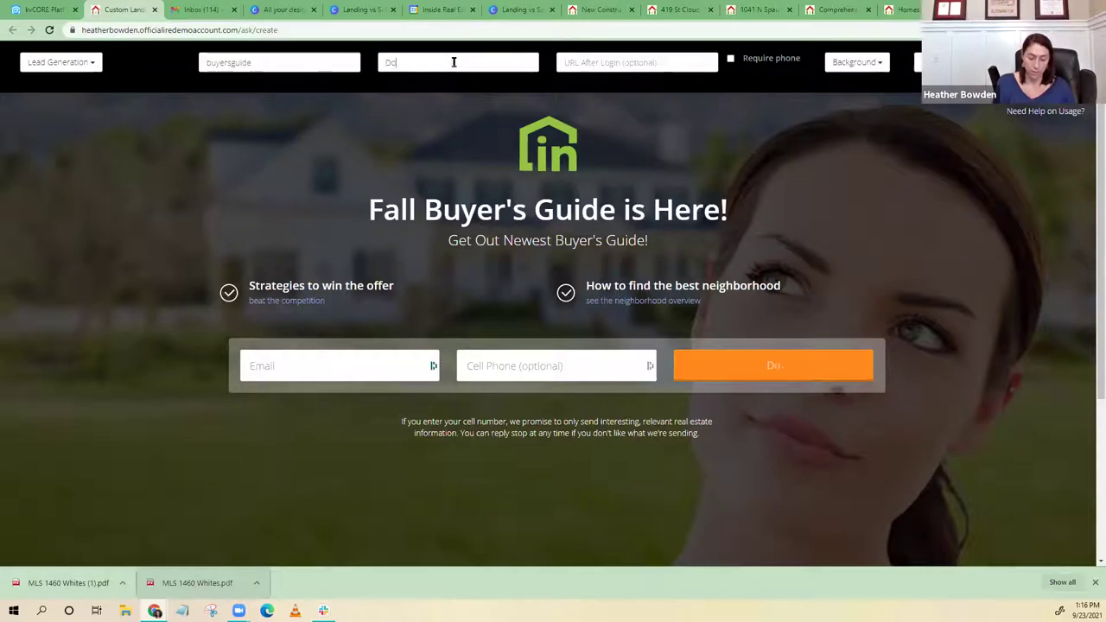
type("wnload the")
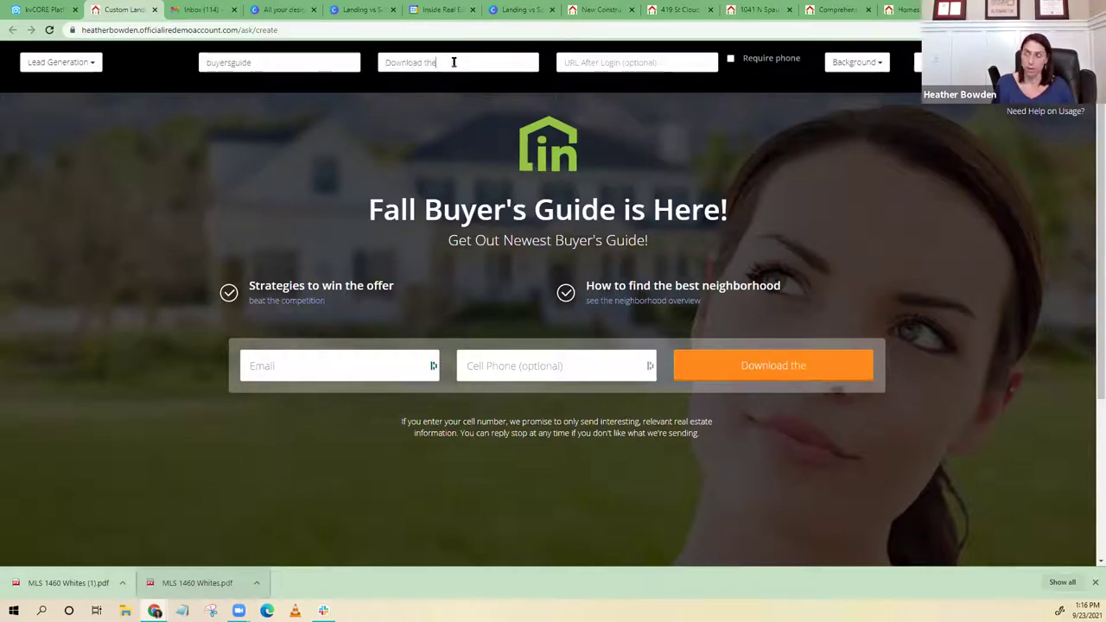
type(" Guide")
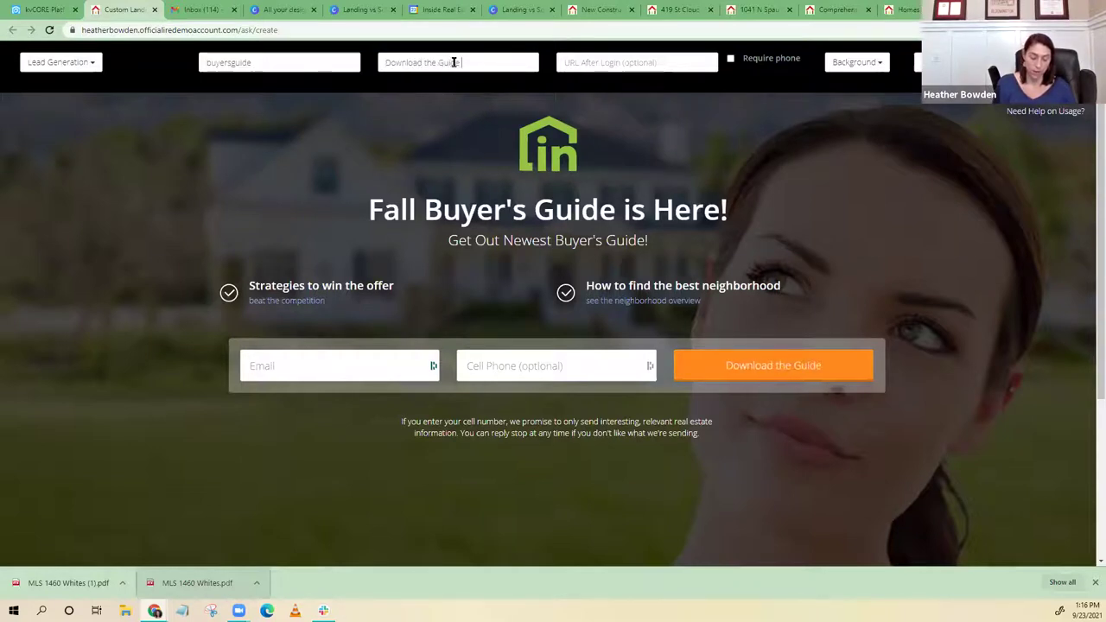
type(" NOW")
left_click(579, 67)
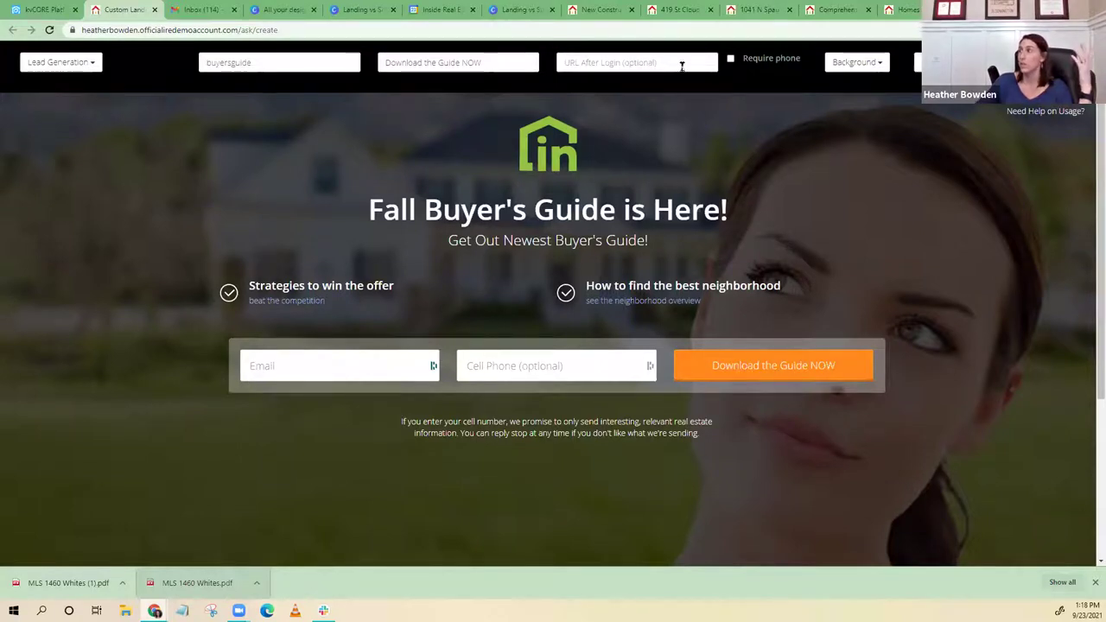
Try the Kitchen background, apply Eco instead, then open a new browser tab
left_click(845, 63)
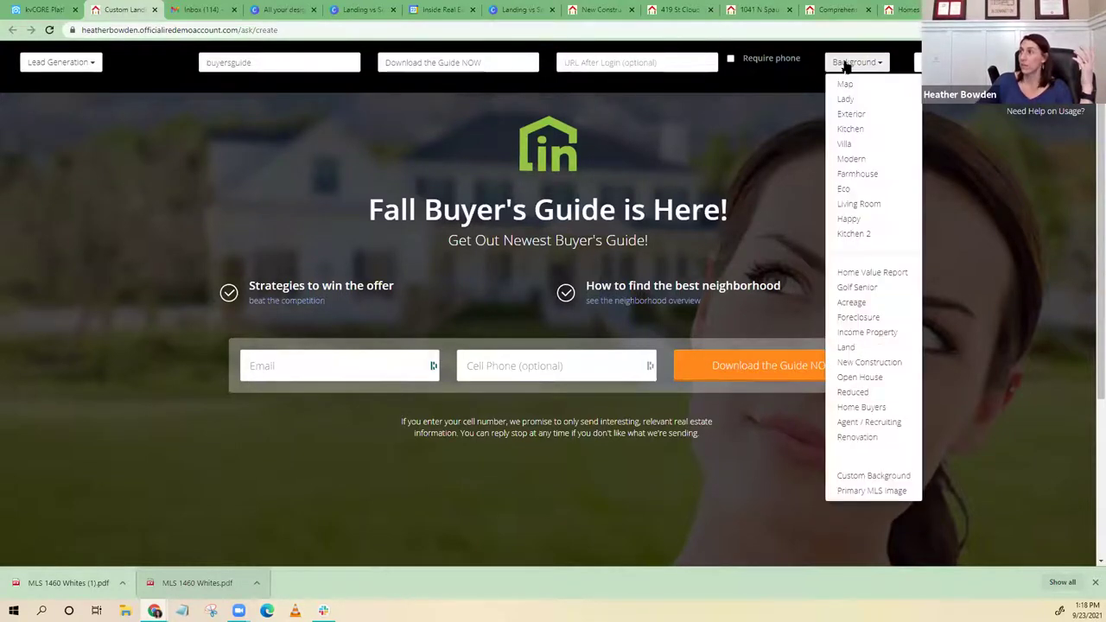
left_click(855, 128)
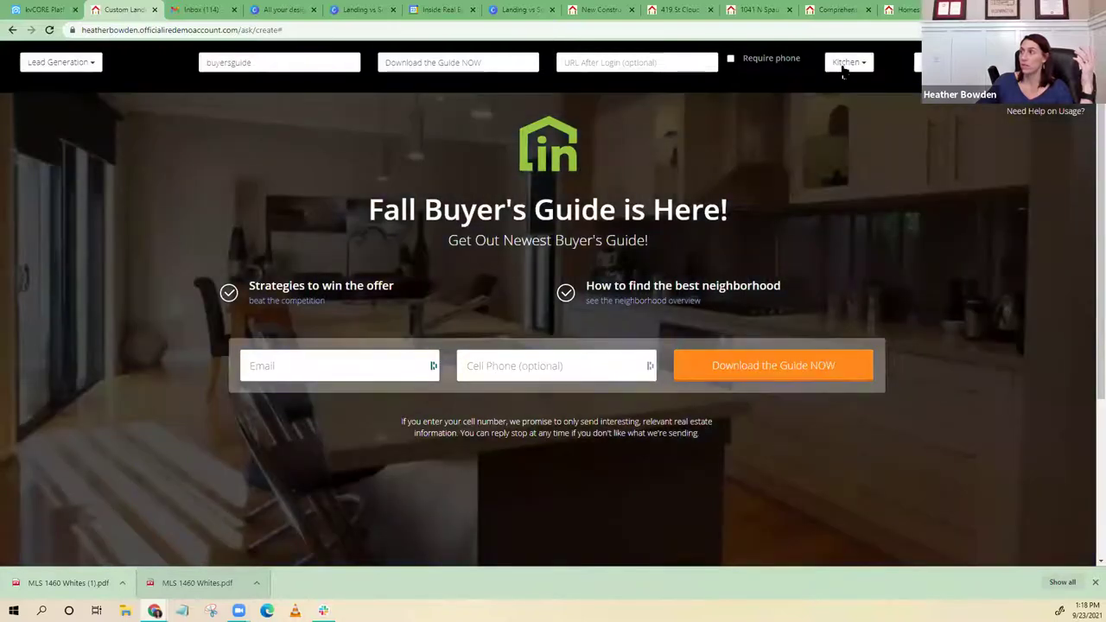
left_click(845, 63)
left_click(865, 188)
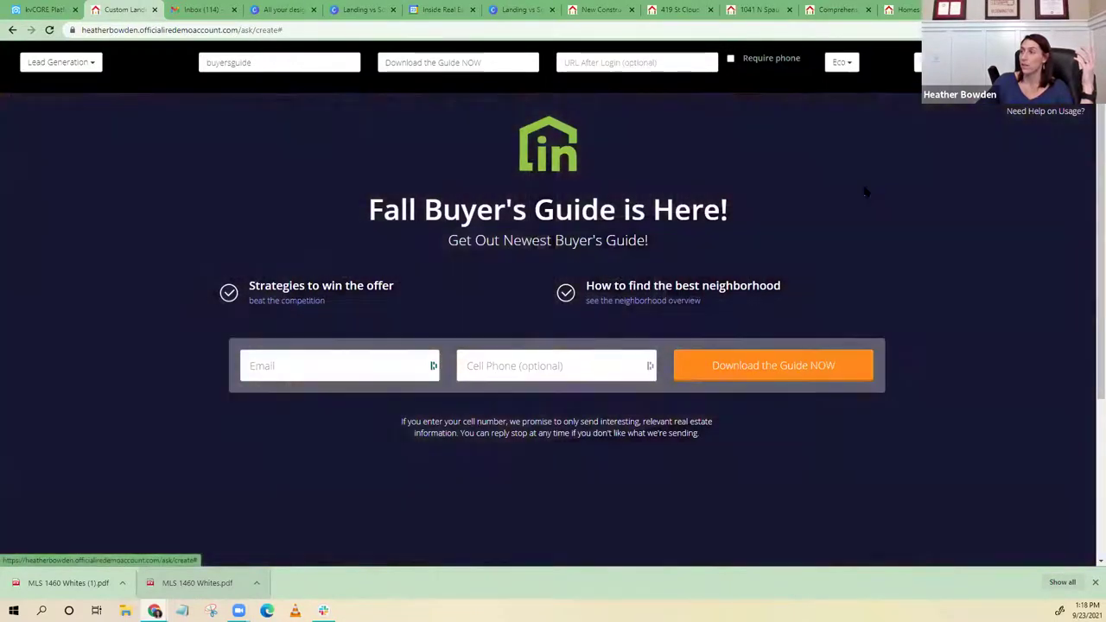
left_click(842, 62)
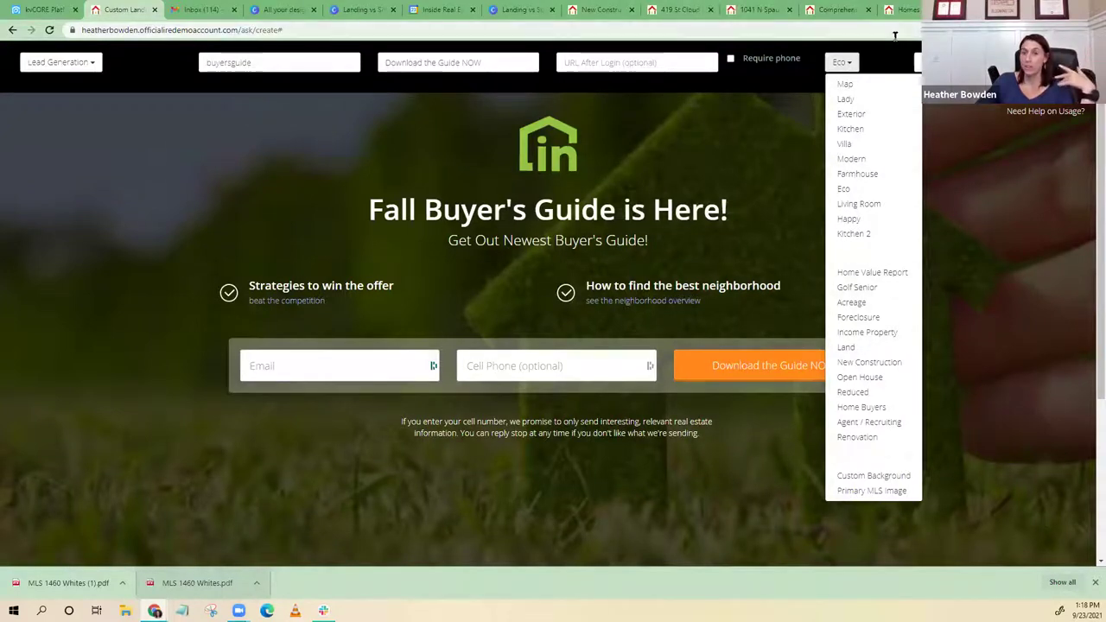
key("ctrl+t")
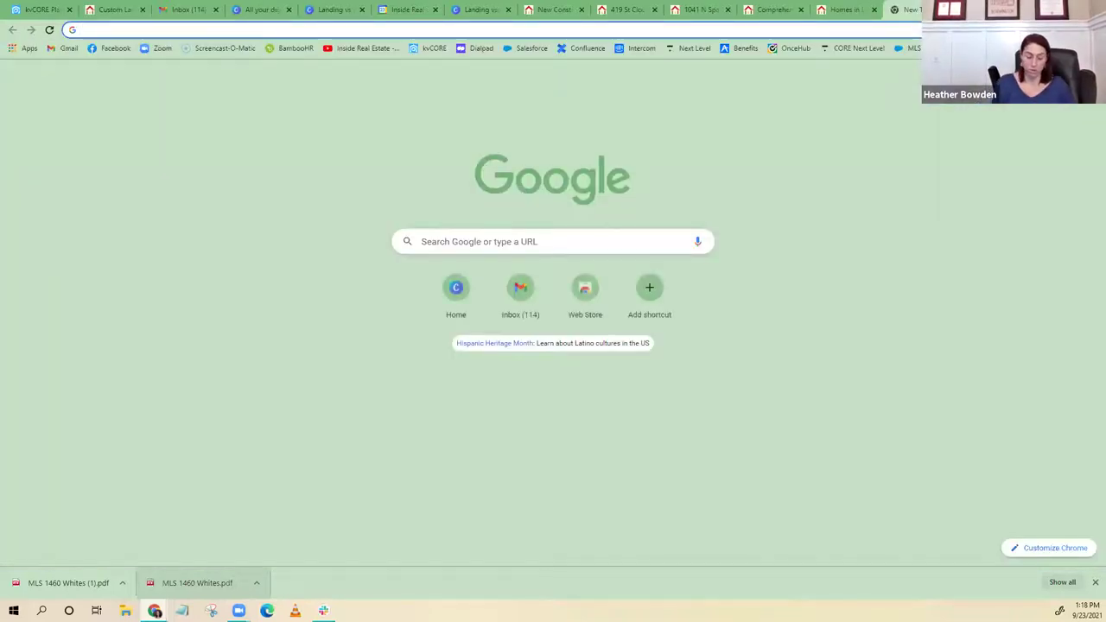
Search for imgur, open the Imgur homepage and continue with a Google account
type("img")
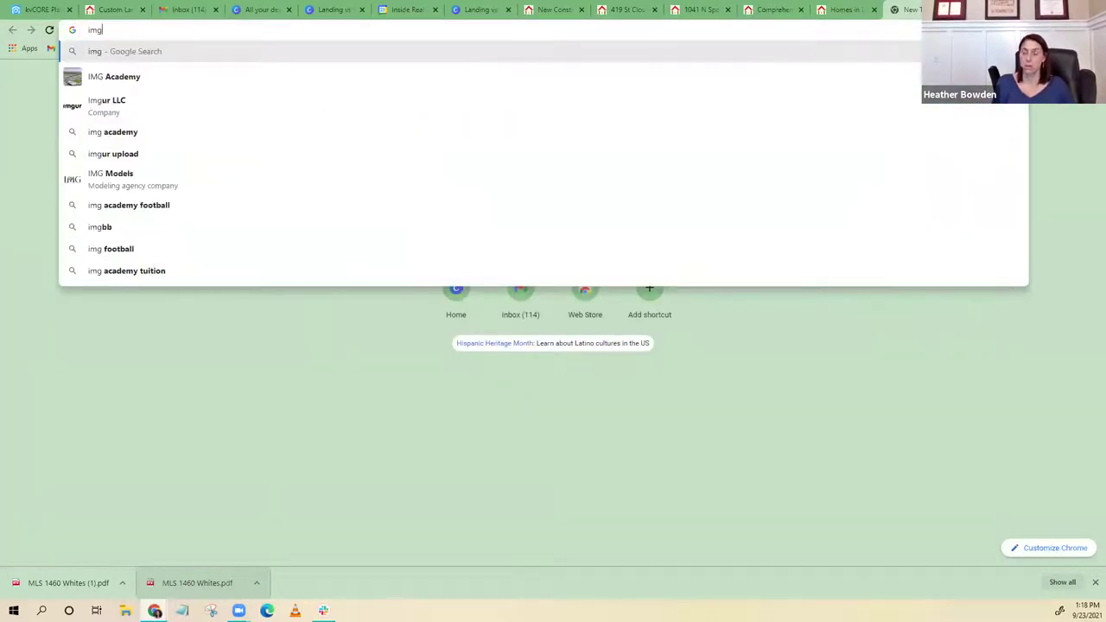
type("ur")
key("Return")
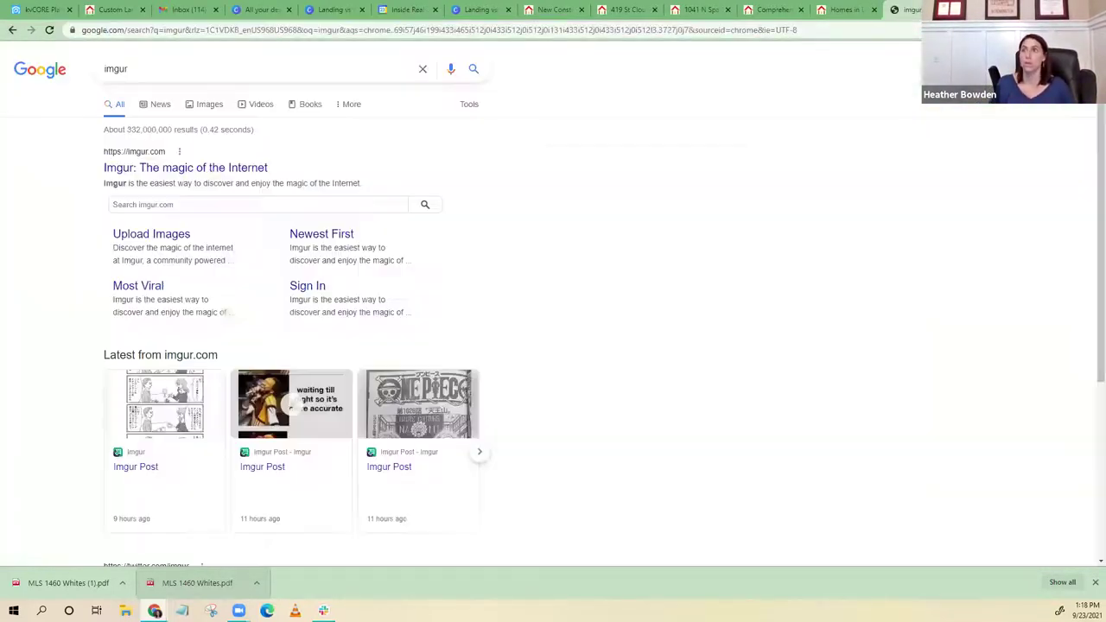
left_click(147, 175)
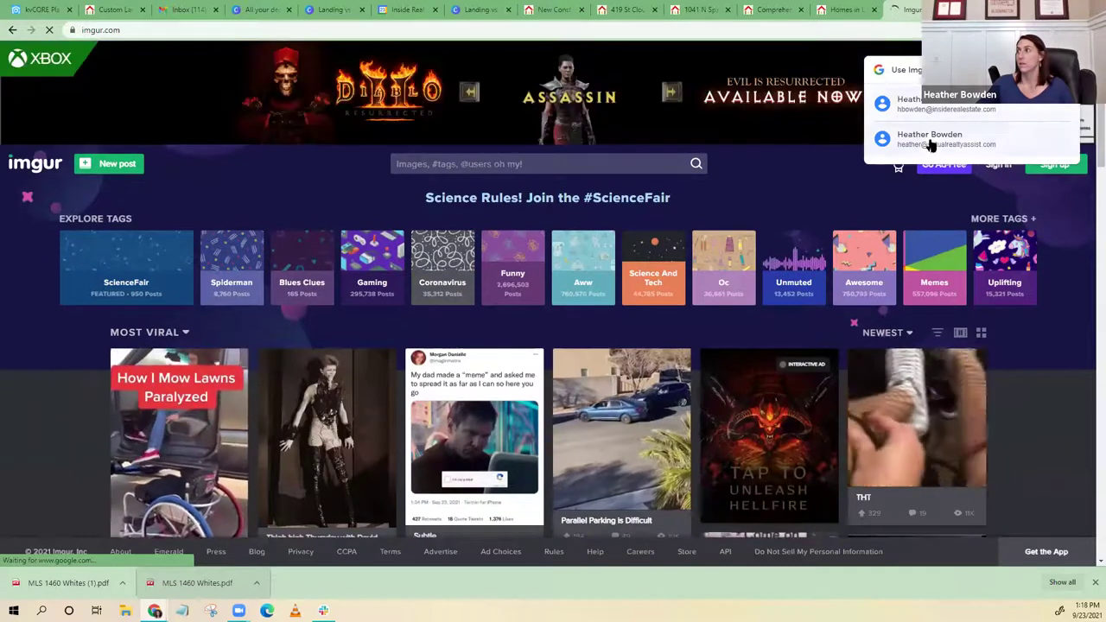
left_click(930, 143)
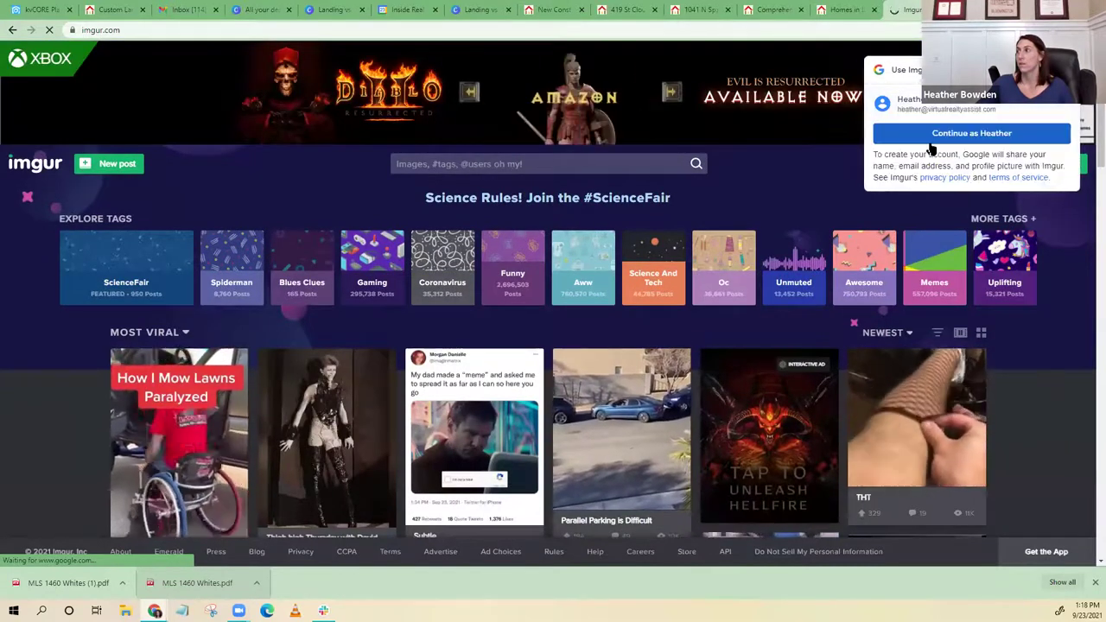
left_click(927, 139)
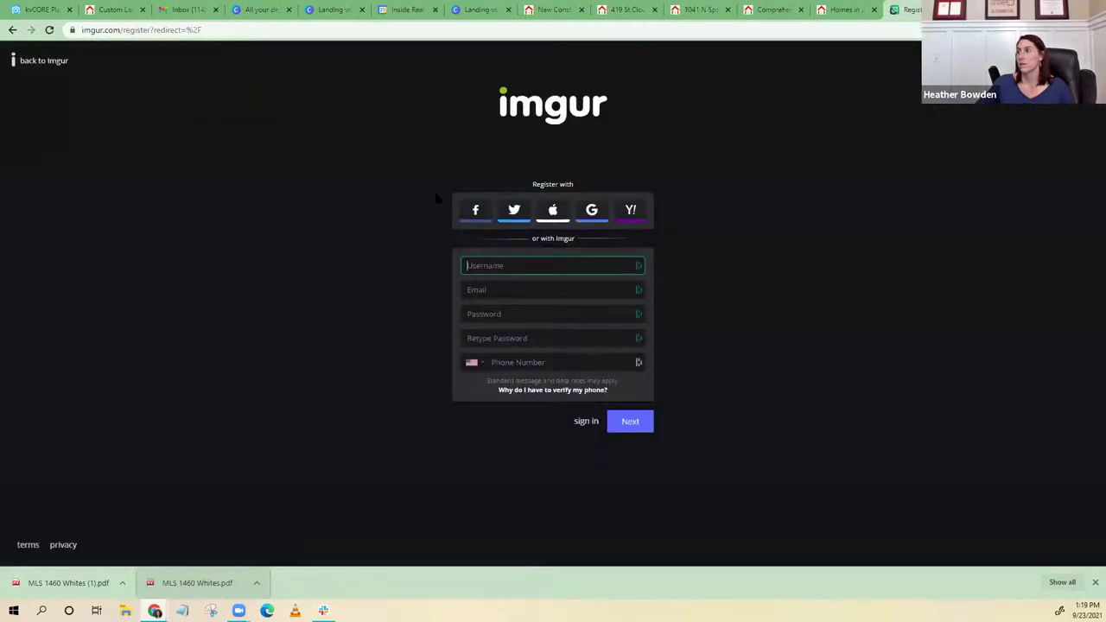
Register for Imgur through Facebook, pass the reCAPTCHA and submit the chosen username
left_click(475, 210)
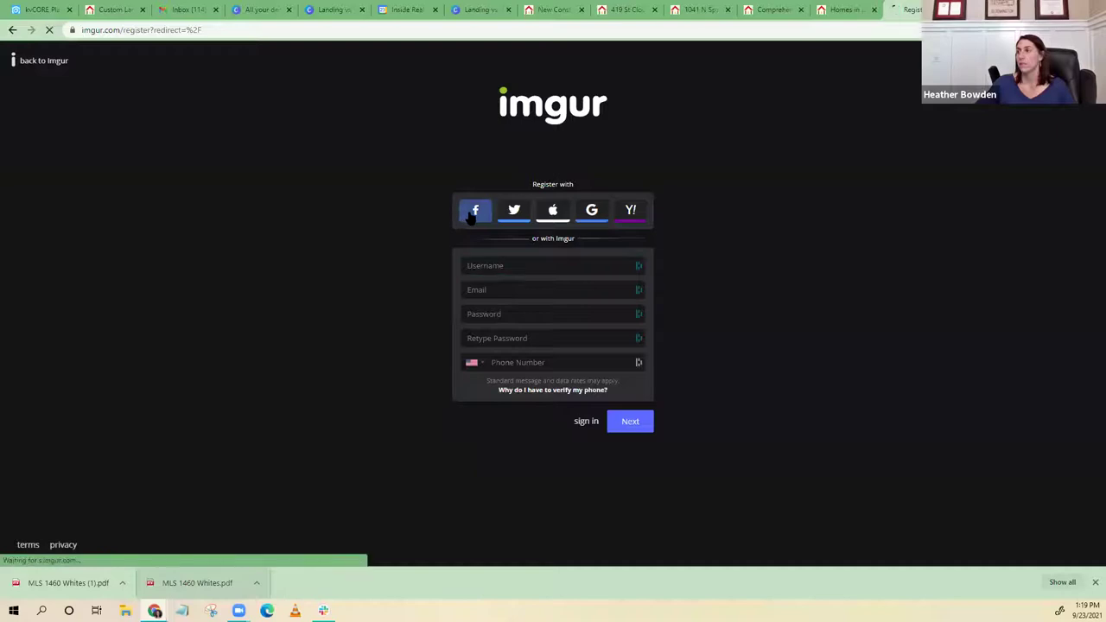
left_click(475, 211)
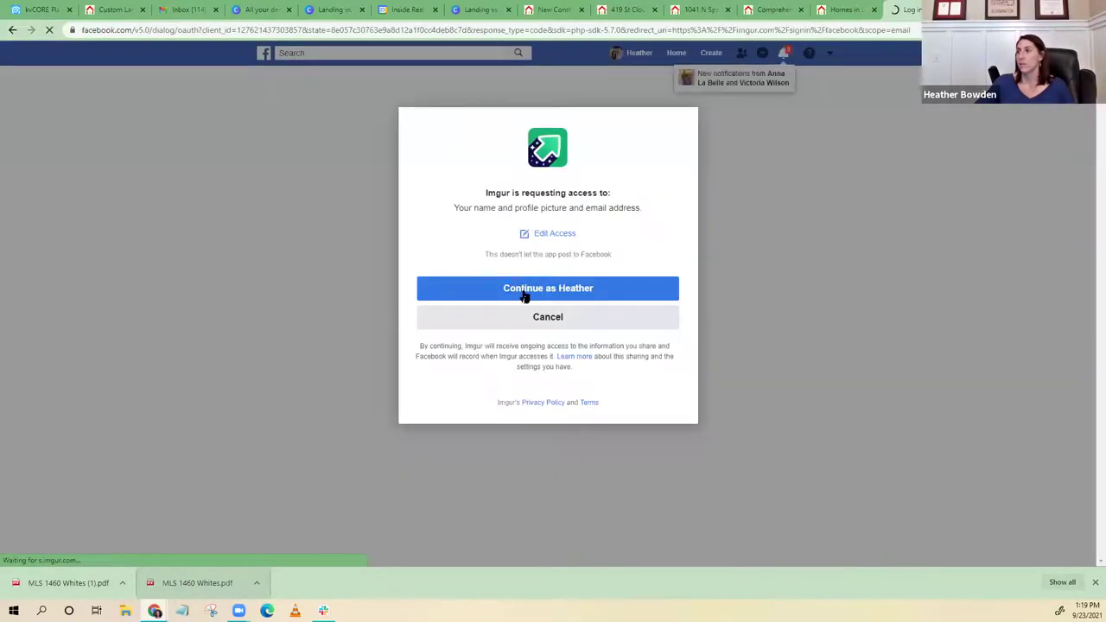
left_click(522, 290)
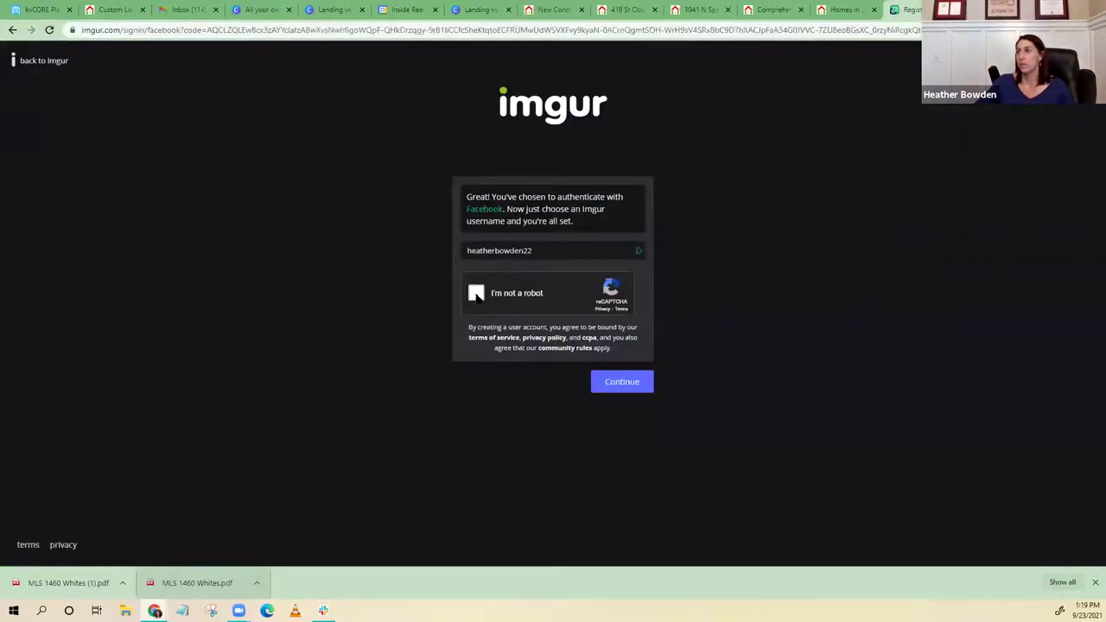
left_click(475, 292)
left_click(629, 389)
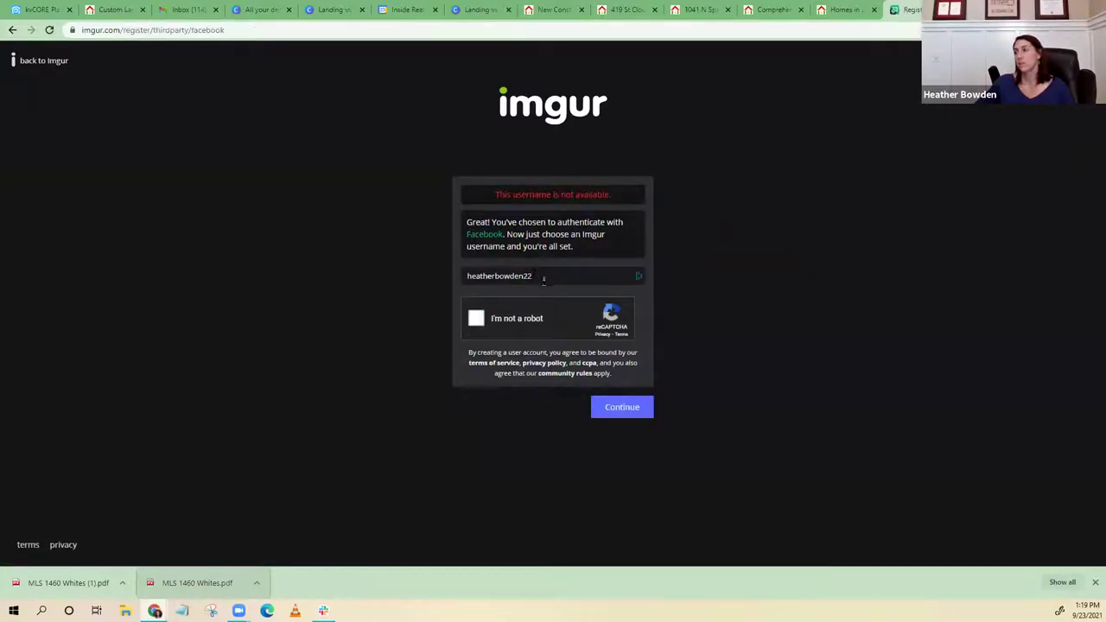
Append 'yes' to the unavailable username, redo the reCAPTCHA and submit the registration
left_click(543, 278)
left_click(476, 318)
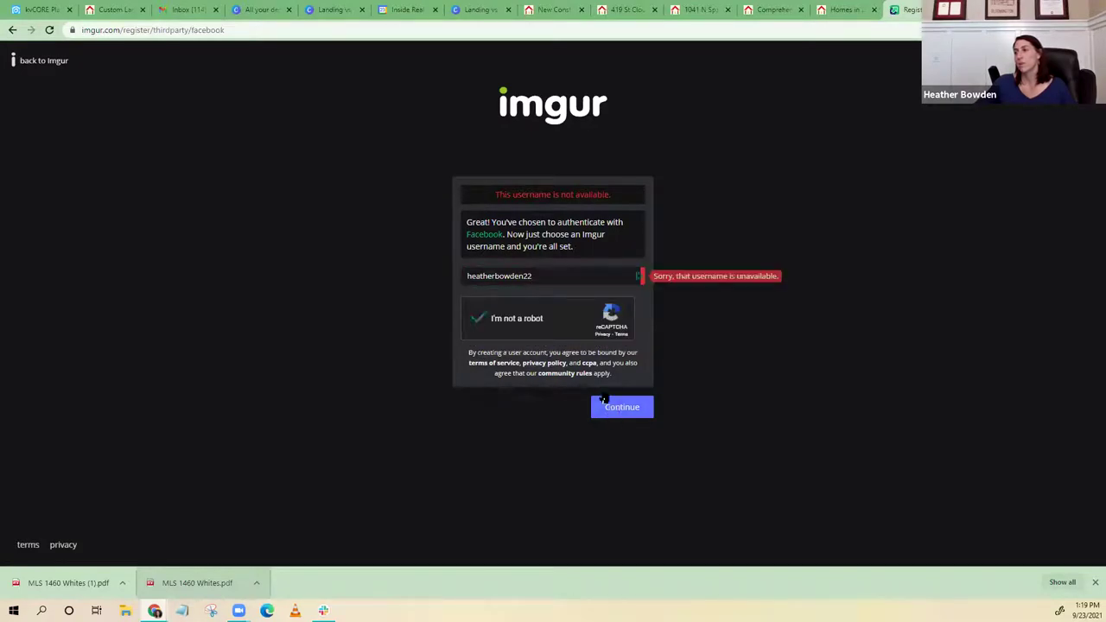
left_click(535, 276)
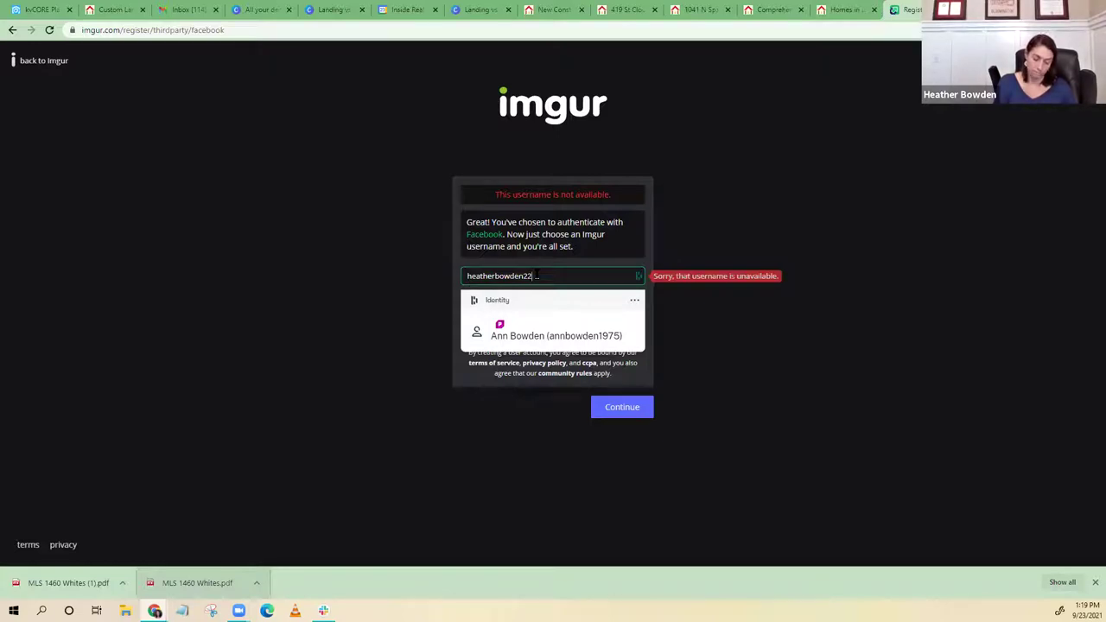
type("yes")
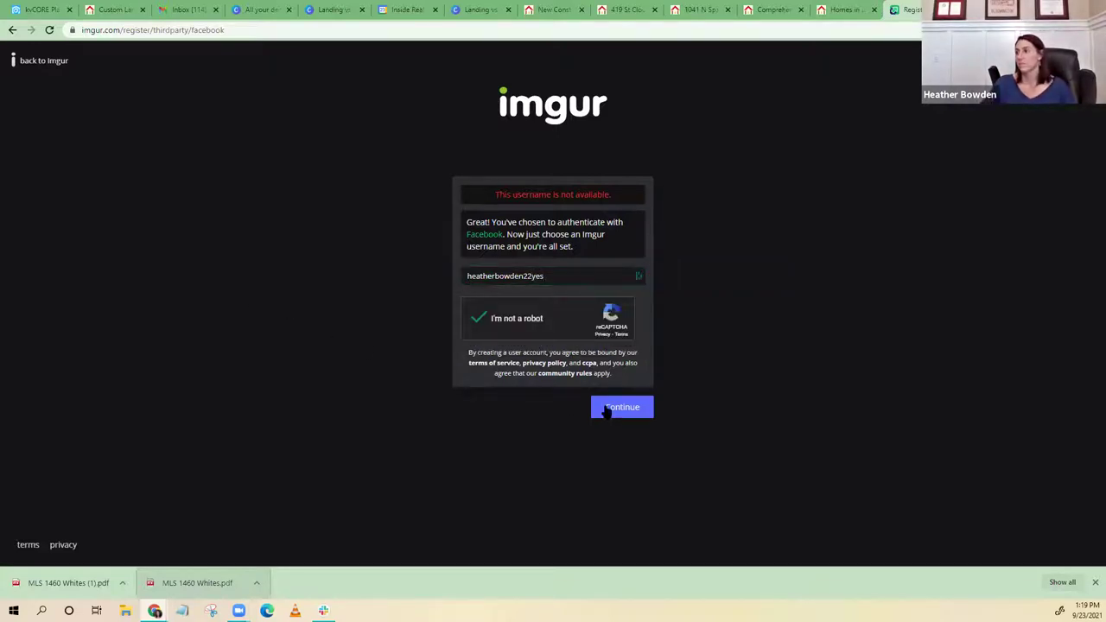
left_click(622, 406)
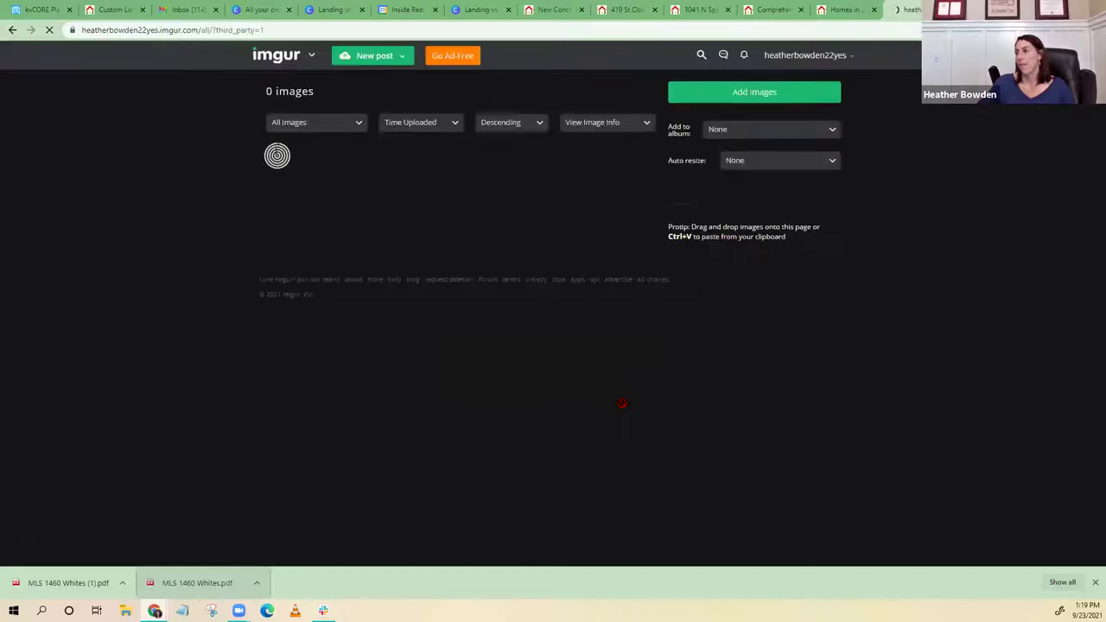
Upload 'Just Listed! (1).mp4' from Downloads to Imgur, then return to kvCORE
left_click(748, 97)
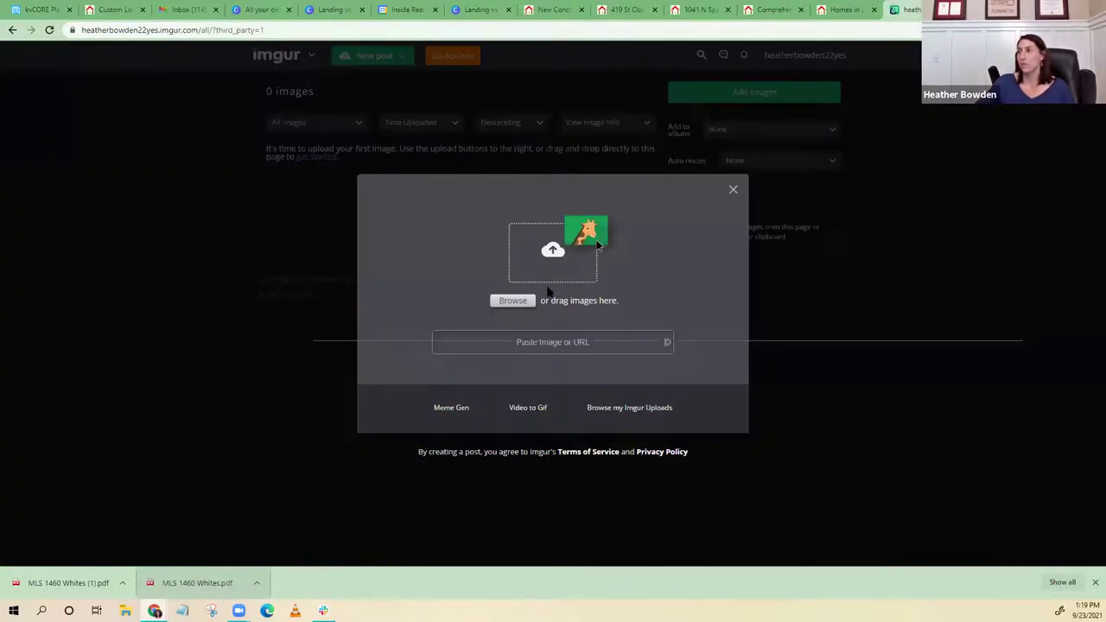
left_click(512, 302)
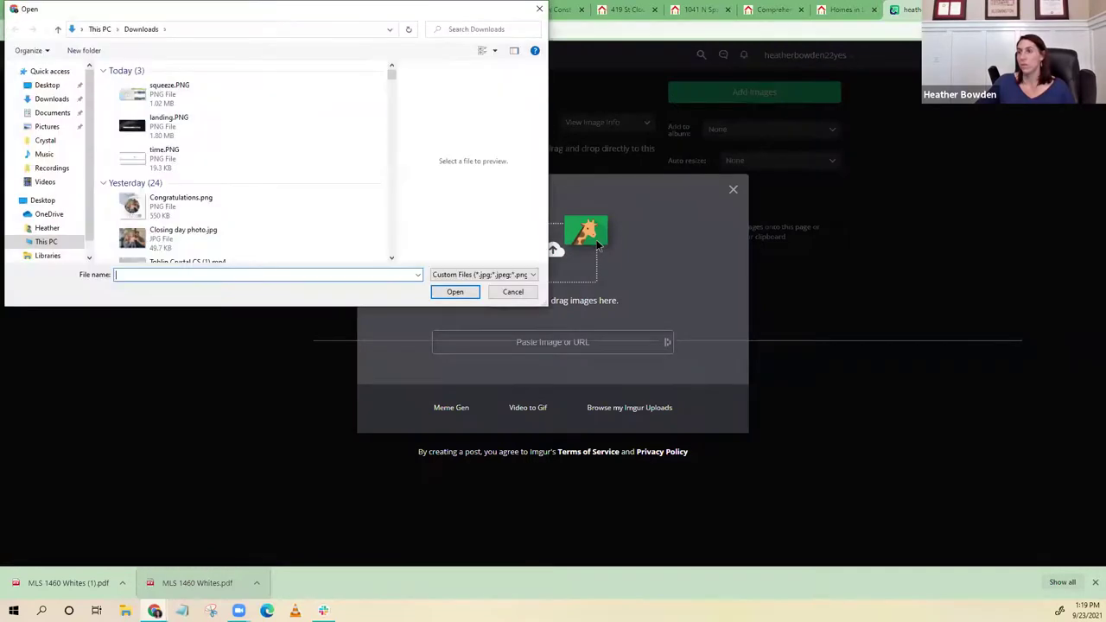
scroll(151, 153, "down", 2)
scroll(151, 153, "down", 3)
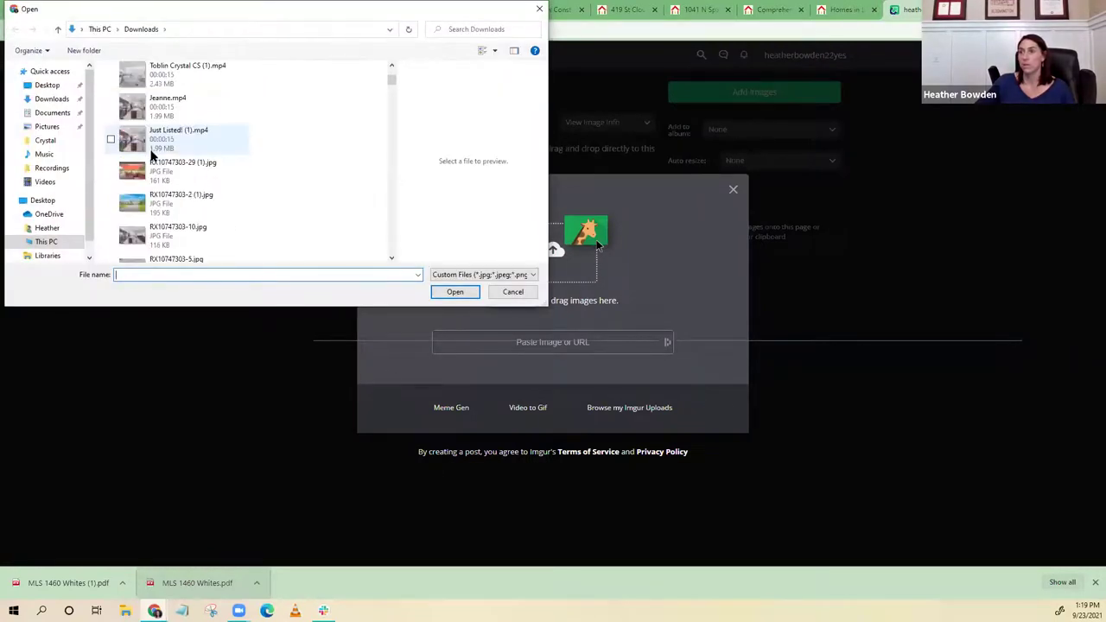
left_click(173, 136)
left_click(455, 291)
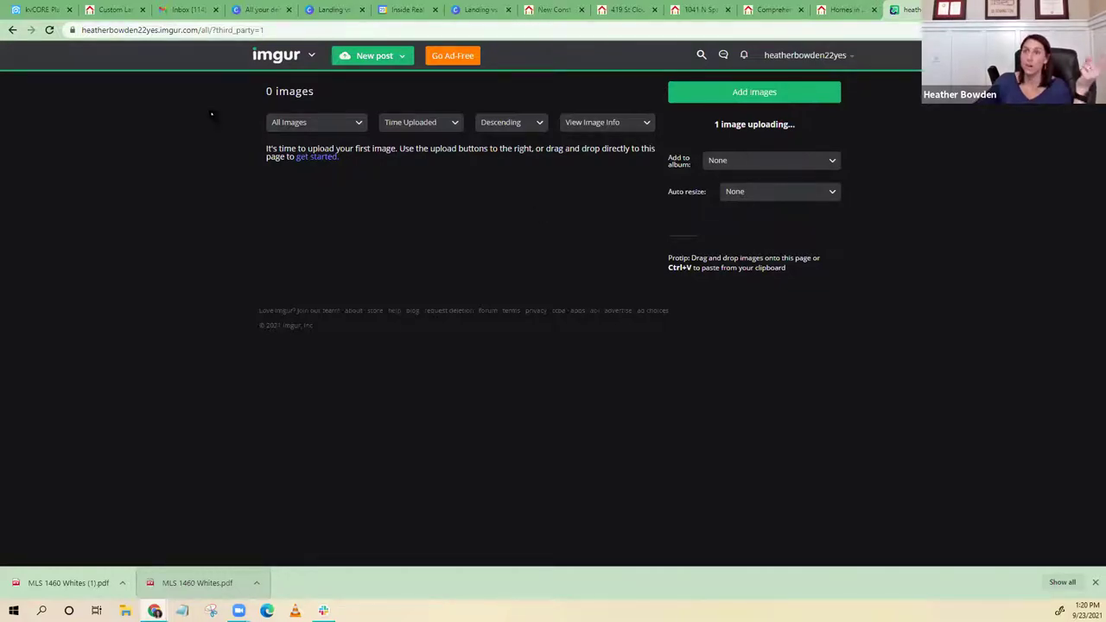
left_click(26, 10)
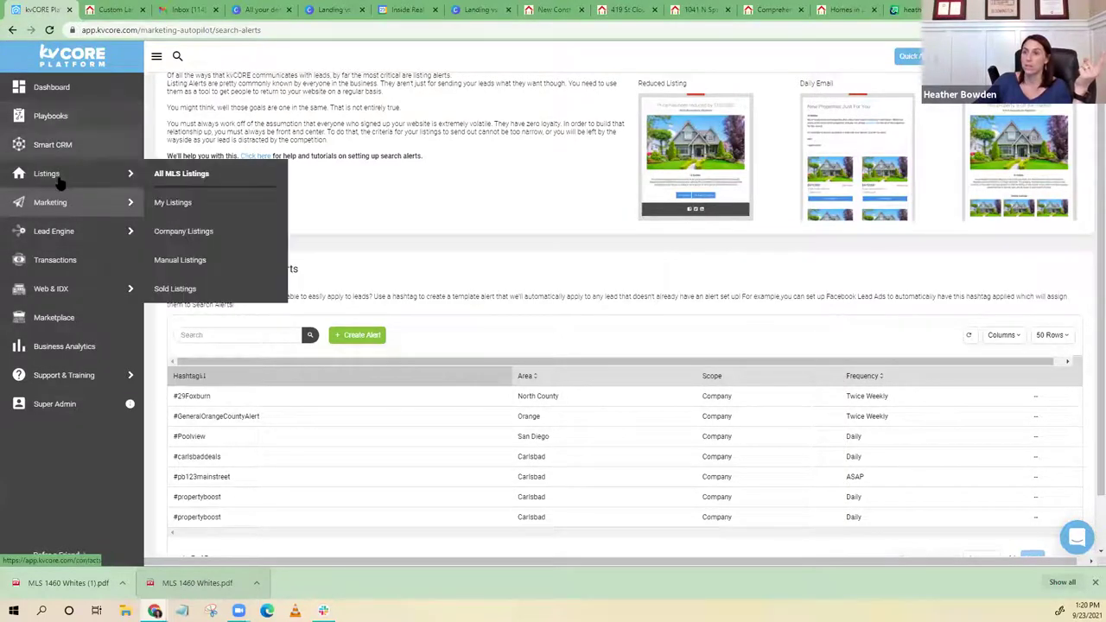
Go to the website's Blog Posts page from the Quick Actions dropdown
mouse_move(59, 201)
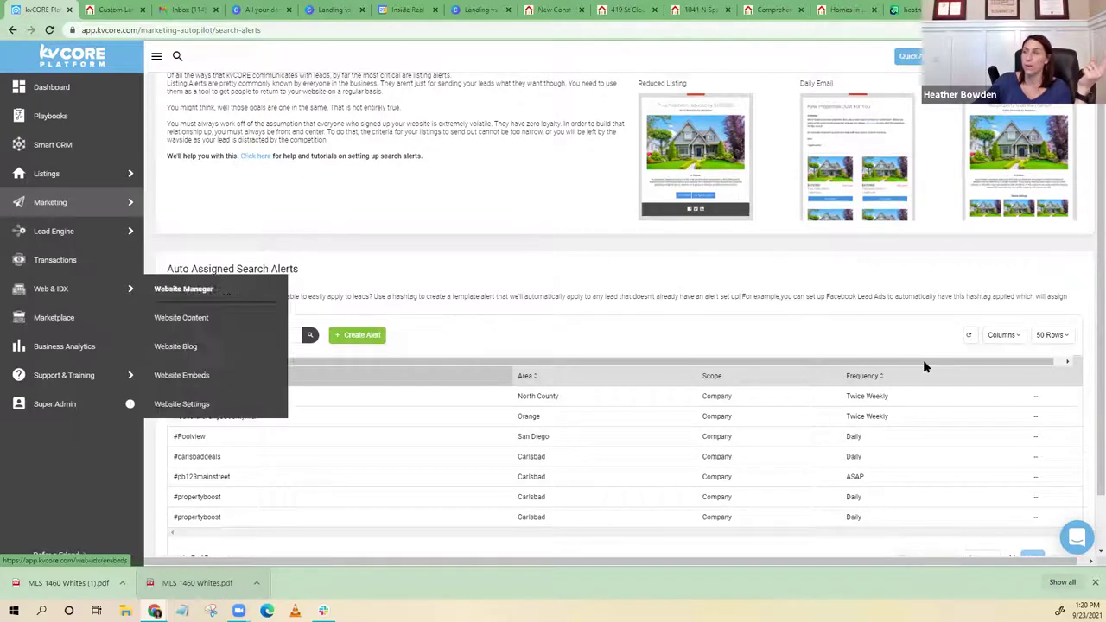
scroll(922, 359, "up", 2)
left_click(910, 56)
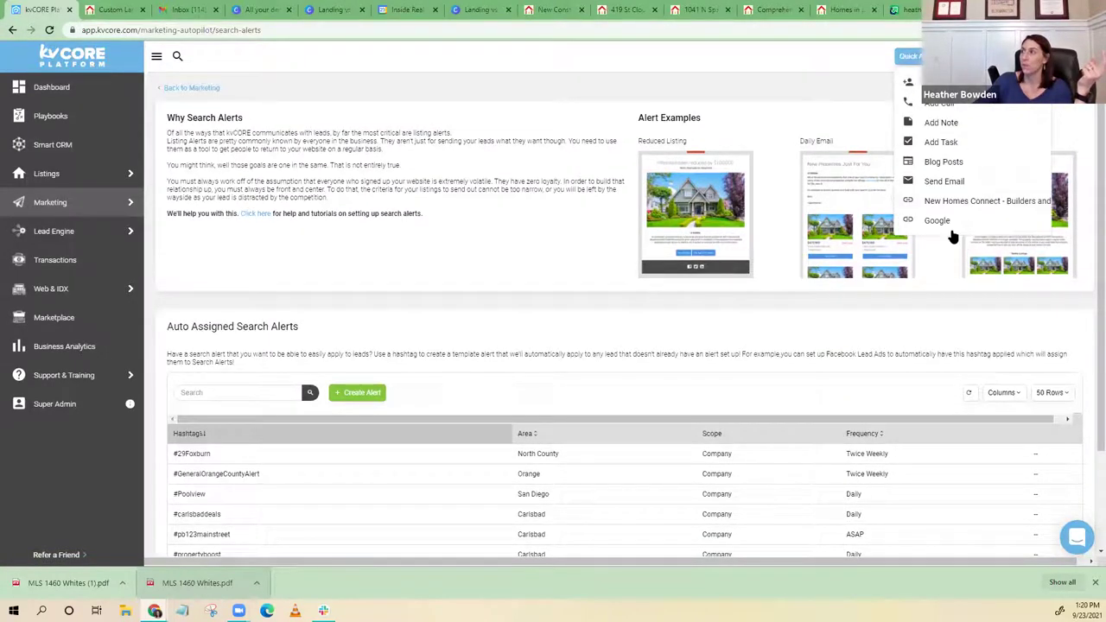
left_click(933, 162)
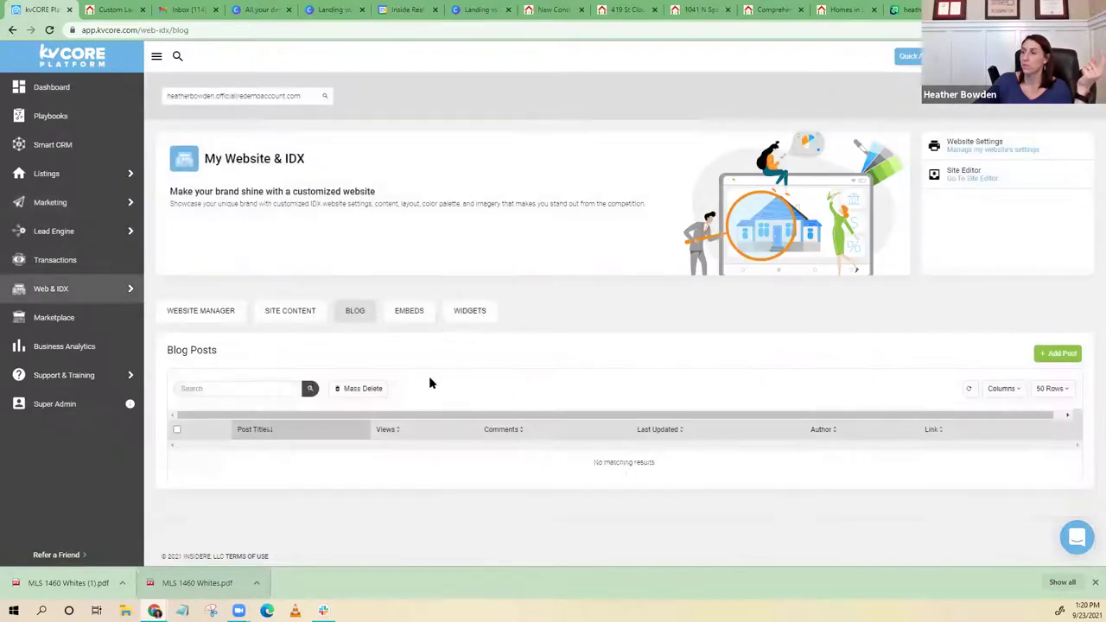
Start a new blog post and upload RX10747303-10.jpg through its image dialog
left_click(1056, 354)
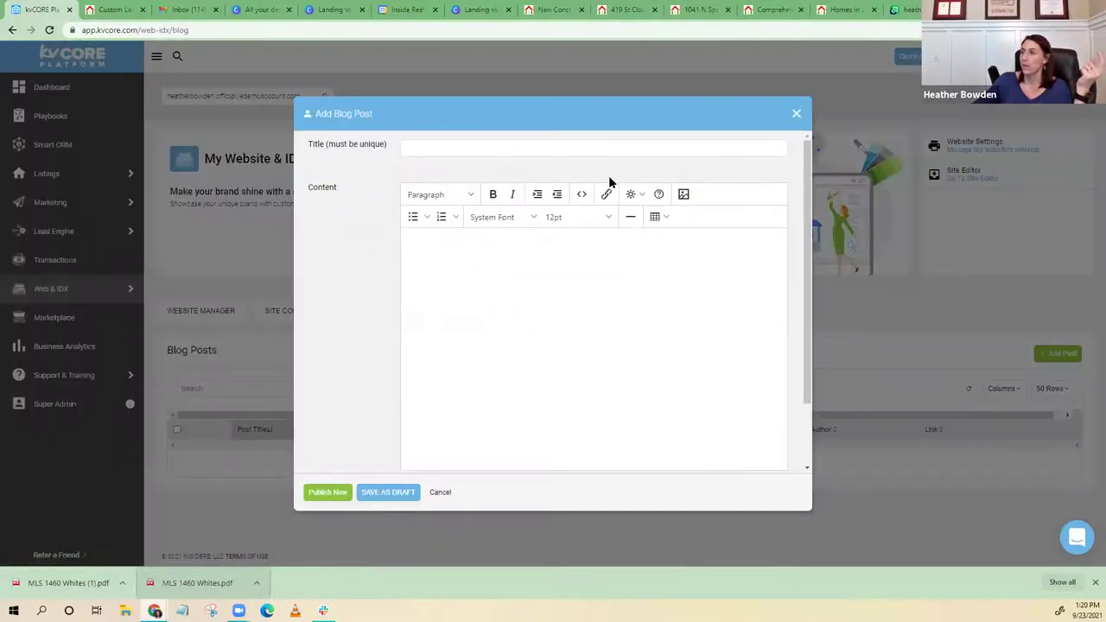
left_click(683, 193)
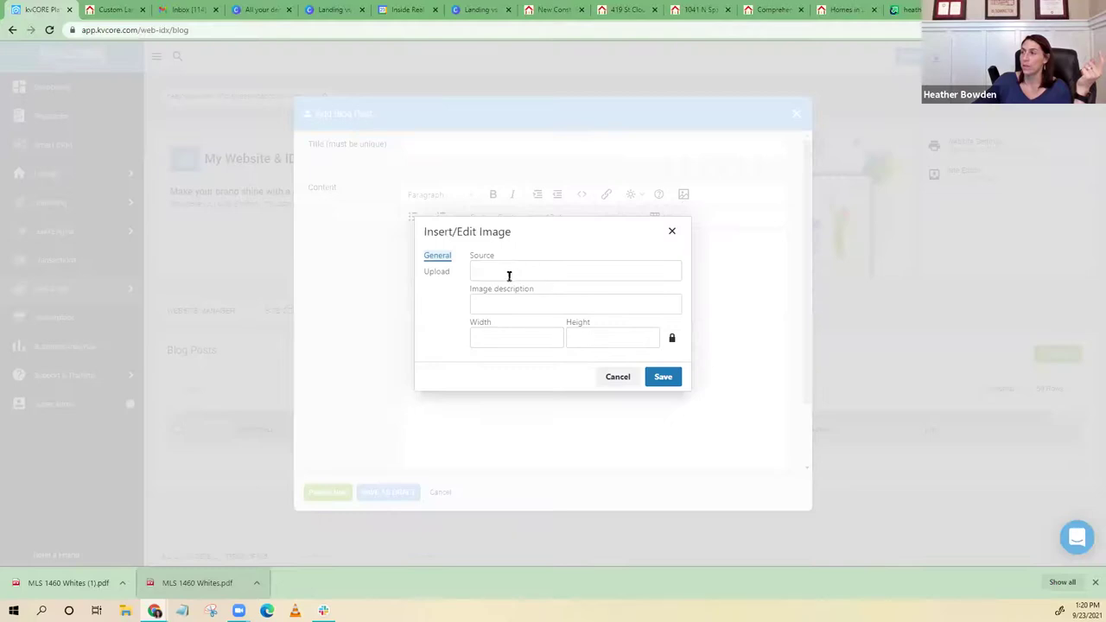
left_click(431, 277)
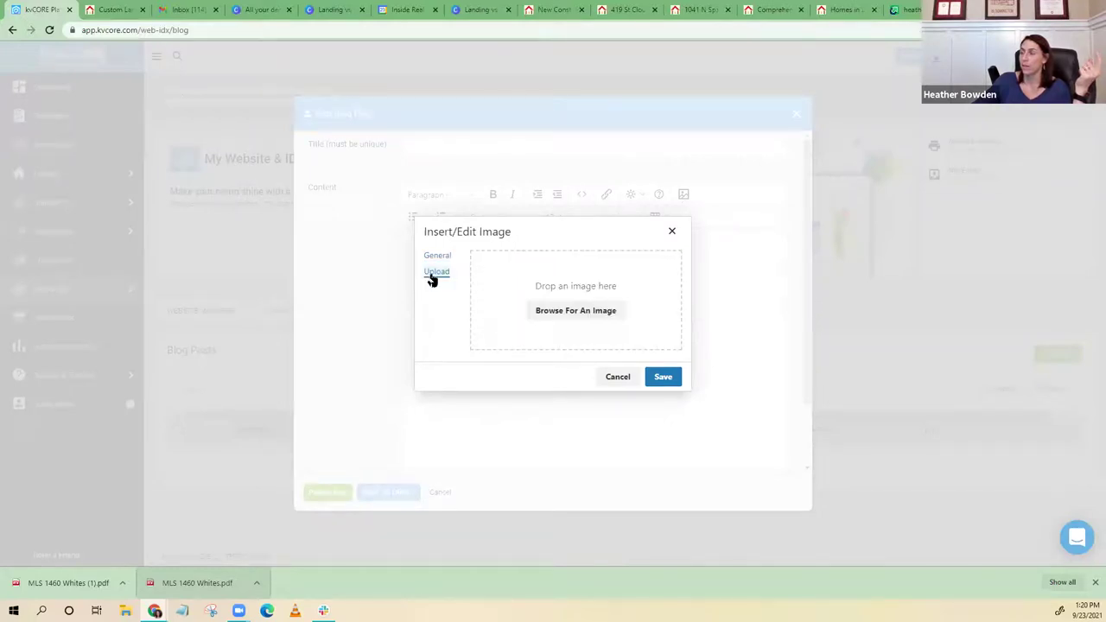
left_click(541, 310)
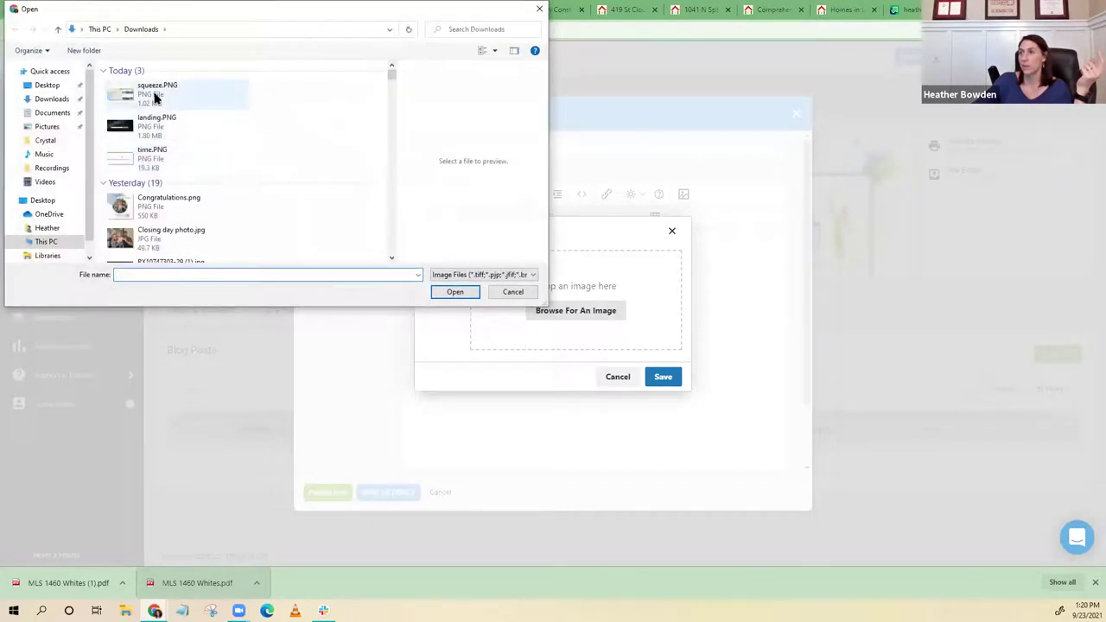
scroll(164, 207, "down", 3)
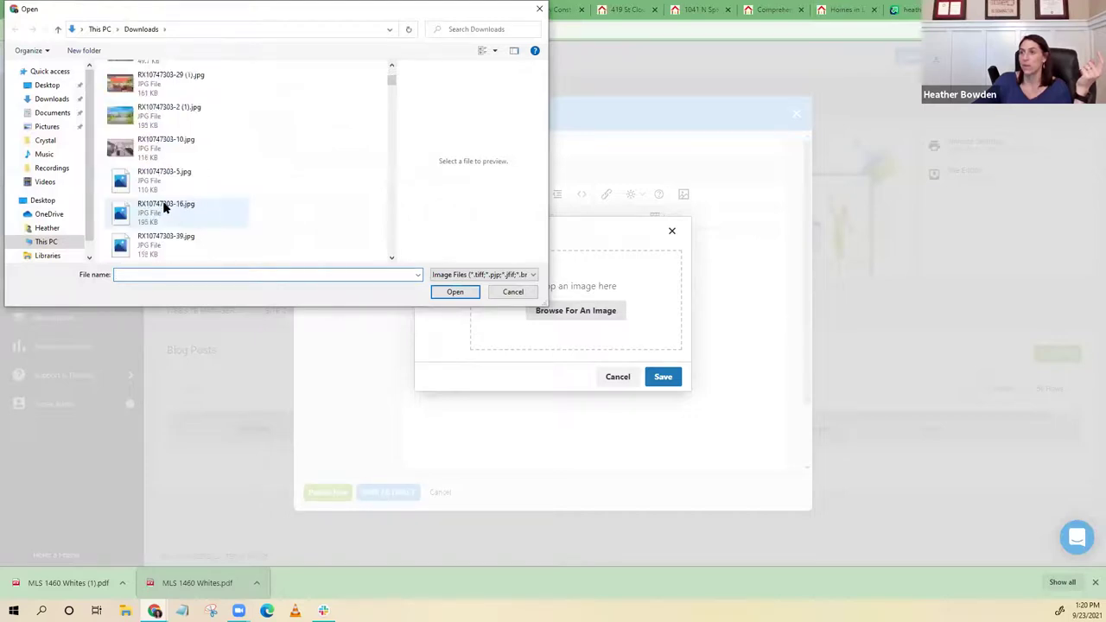
double_click(152, 147)
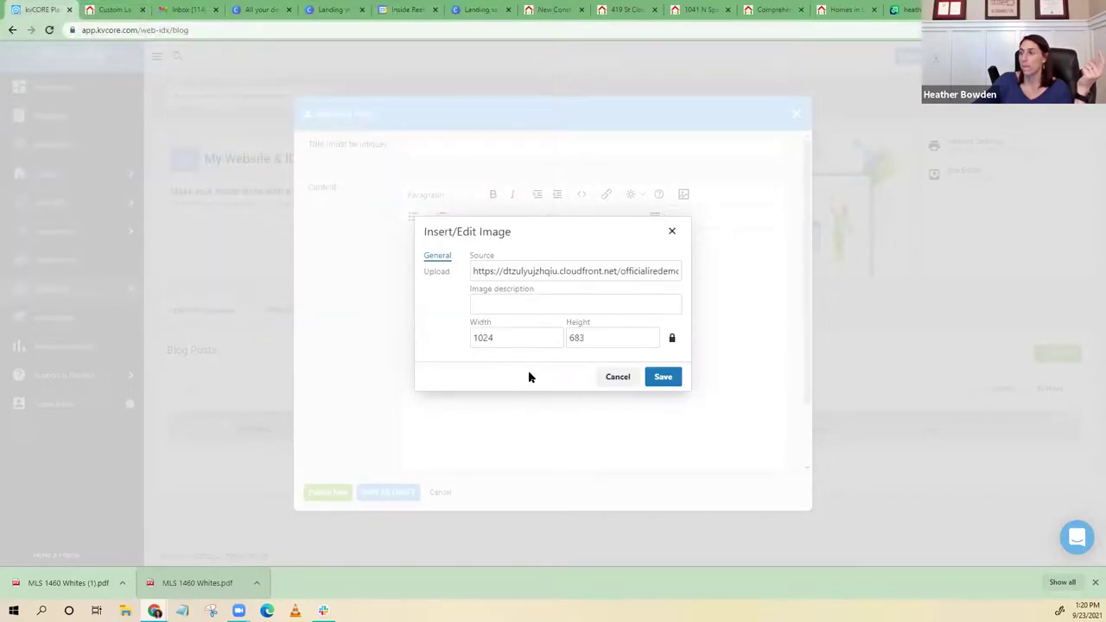
Insert the kitchen photo and select its hosted image URL in the Source Code view
left_click(662, 378)
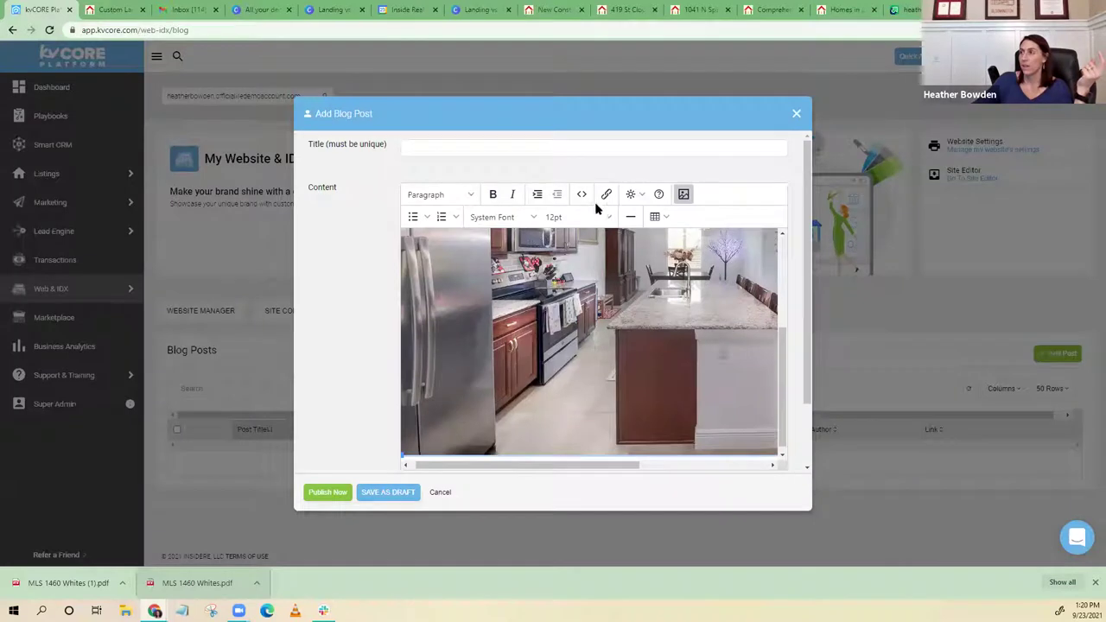
left_click(582, 195)
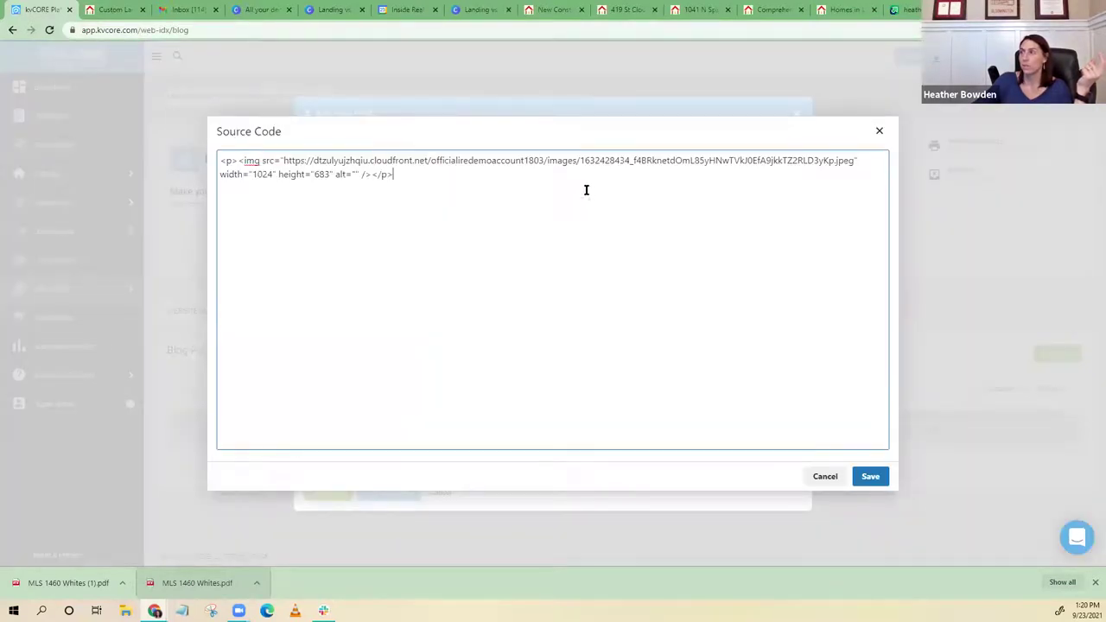
left_click_drag(284, 161, 847, 160)
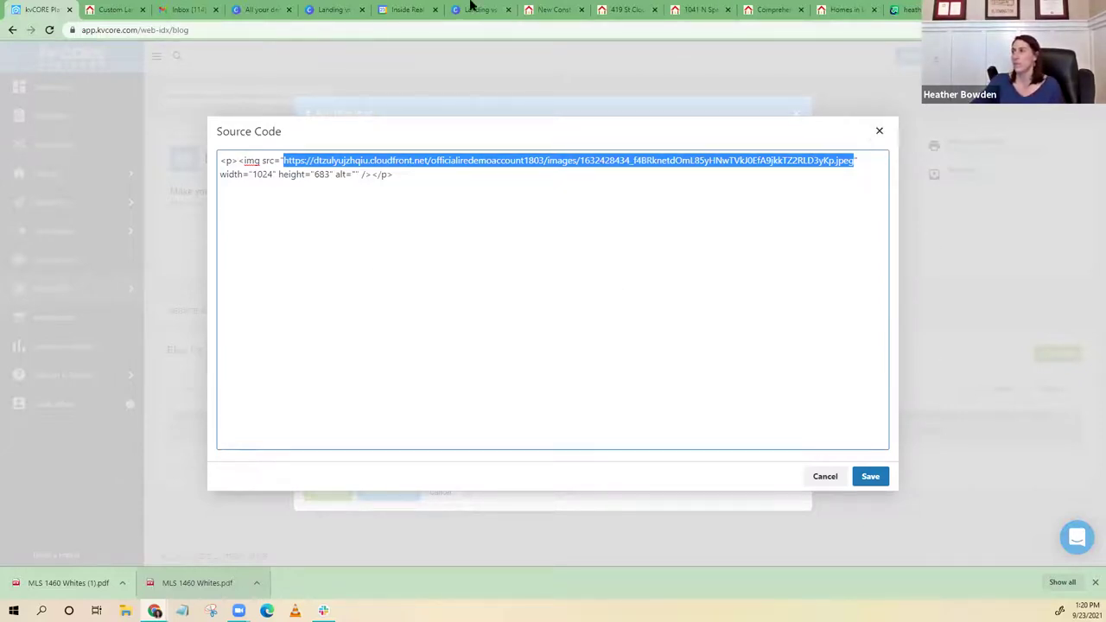
Set the Fall Buyer's Guide background to the pasted kitchen image URL via Custom Background
left_click(119, 12)
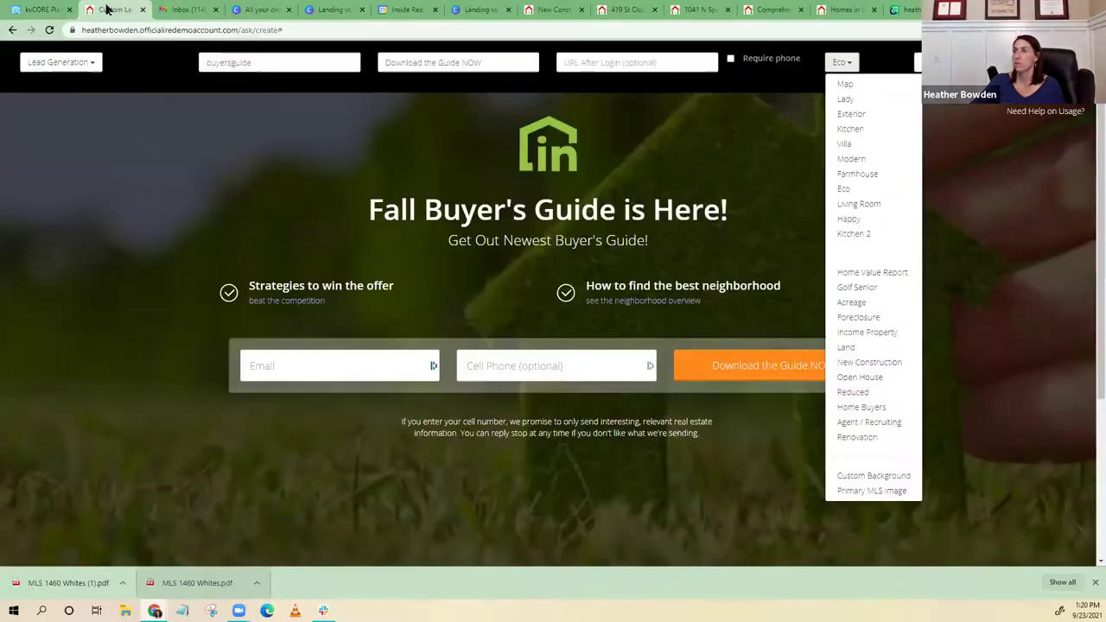
left_click(861, 479)
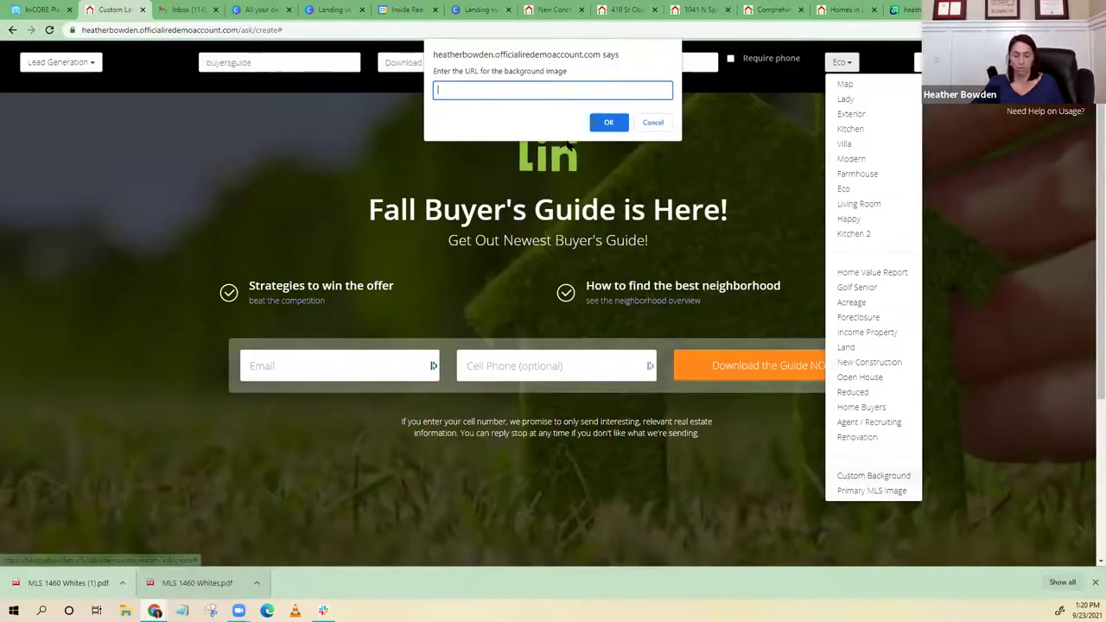
key("ctrl+v")
left_click(607, 123)
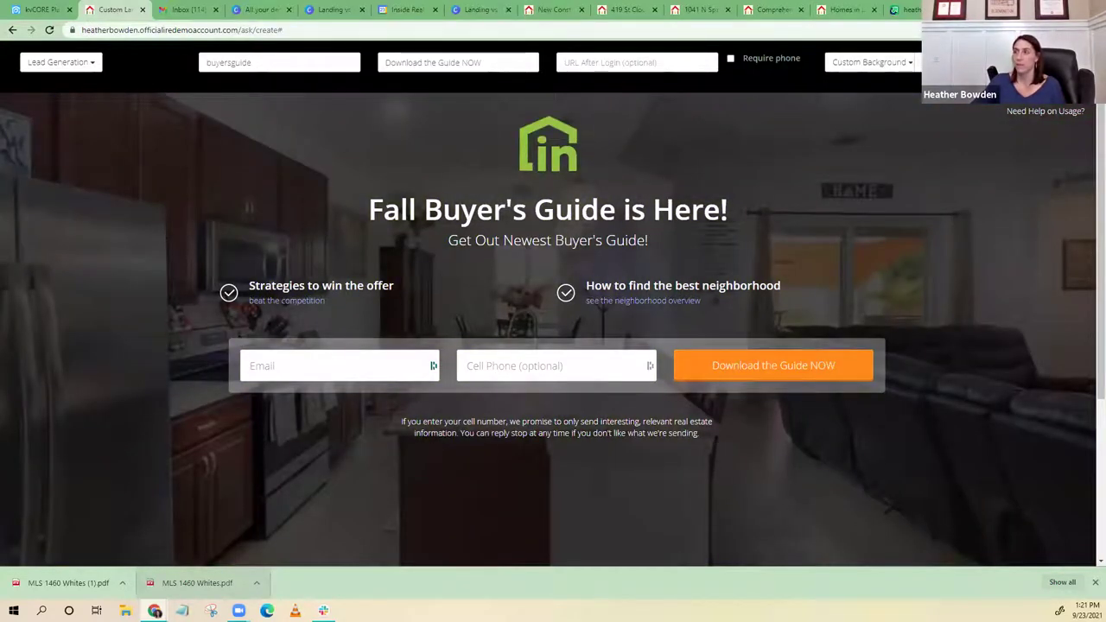
left_click(911, 10)
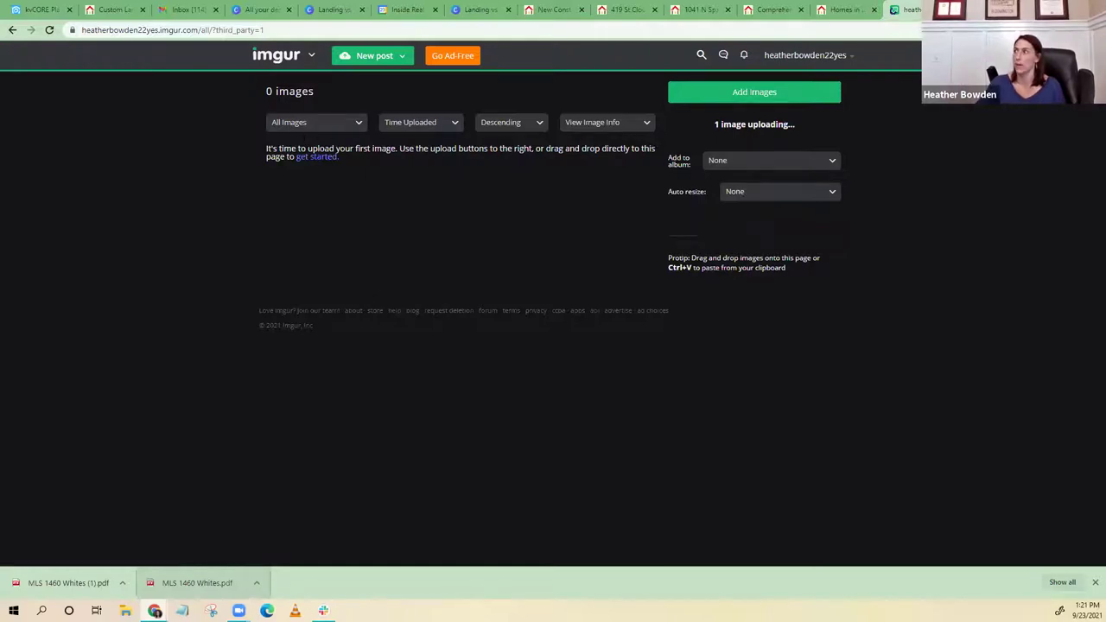
Switch back to the kvCORE tab showing the blog post's Source Code
left_click(36, 9)
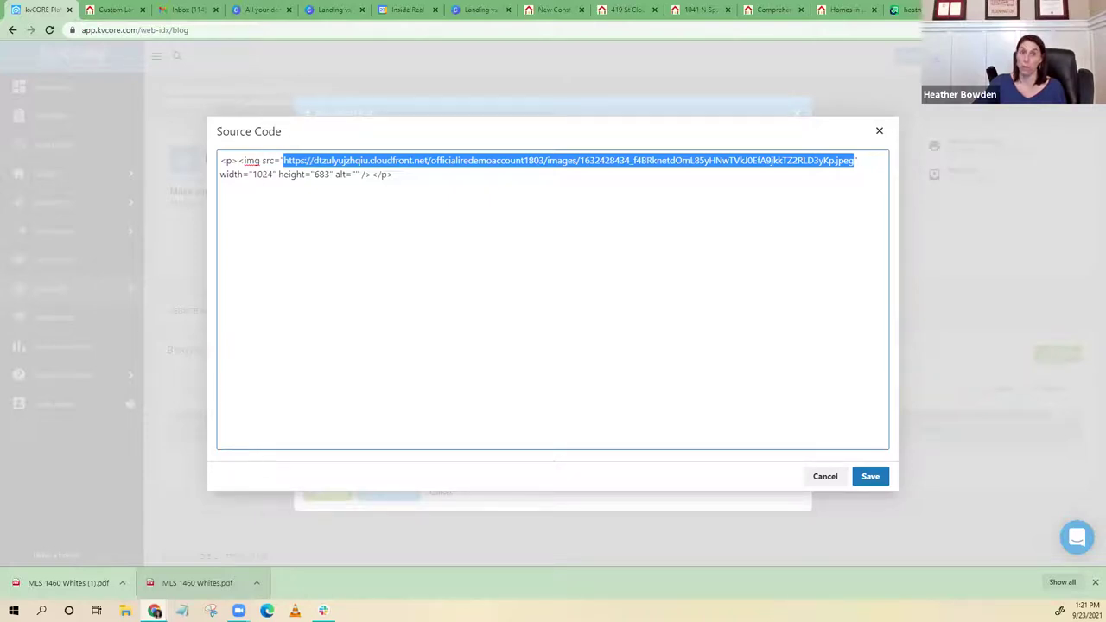
Close the source view and discard the unsaved blog post draft
left_click(829, 477)
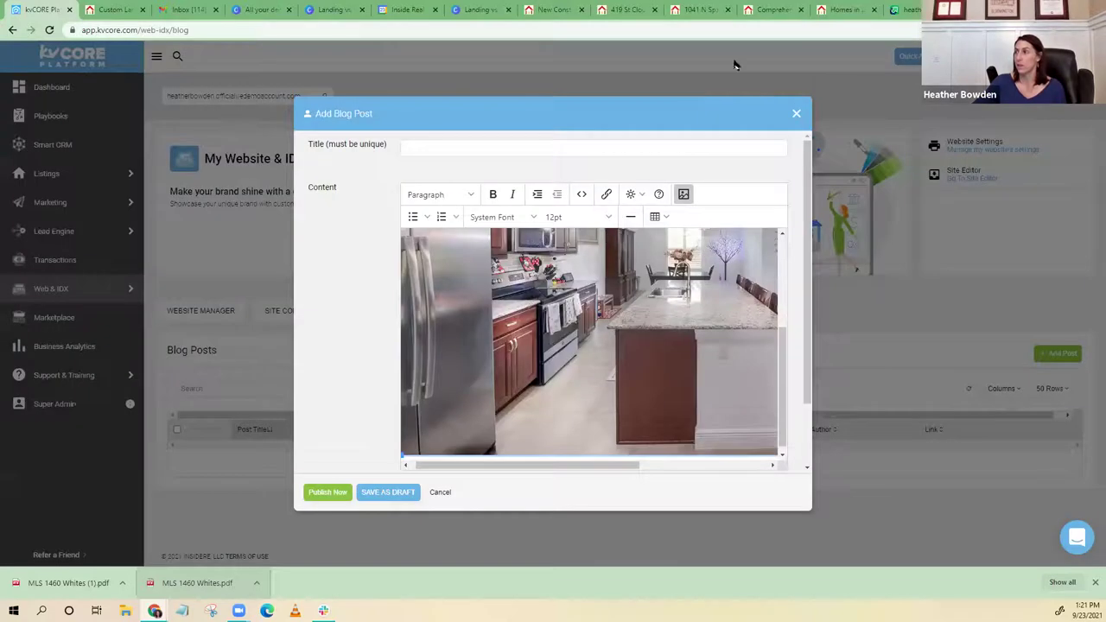
left_click(796, 115)
left_click(507, 292)
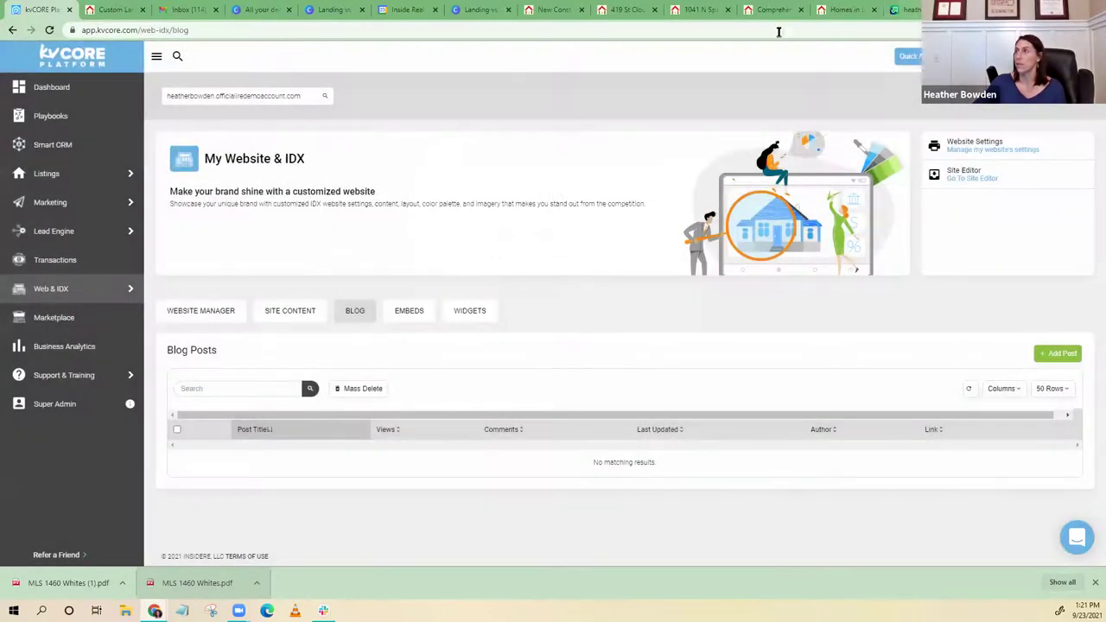
Return to the Fall Buyer's Guide editor's URL After Login field and start a new browser tab
left_click(113, 8)
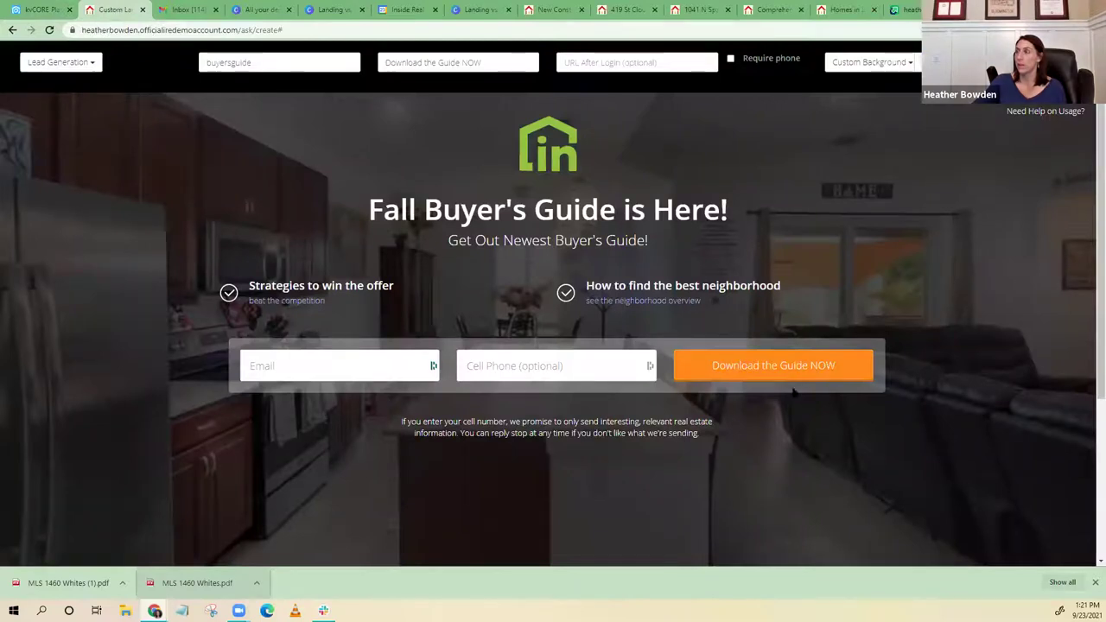
left_click(648, 63)
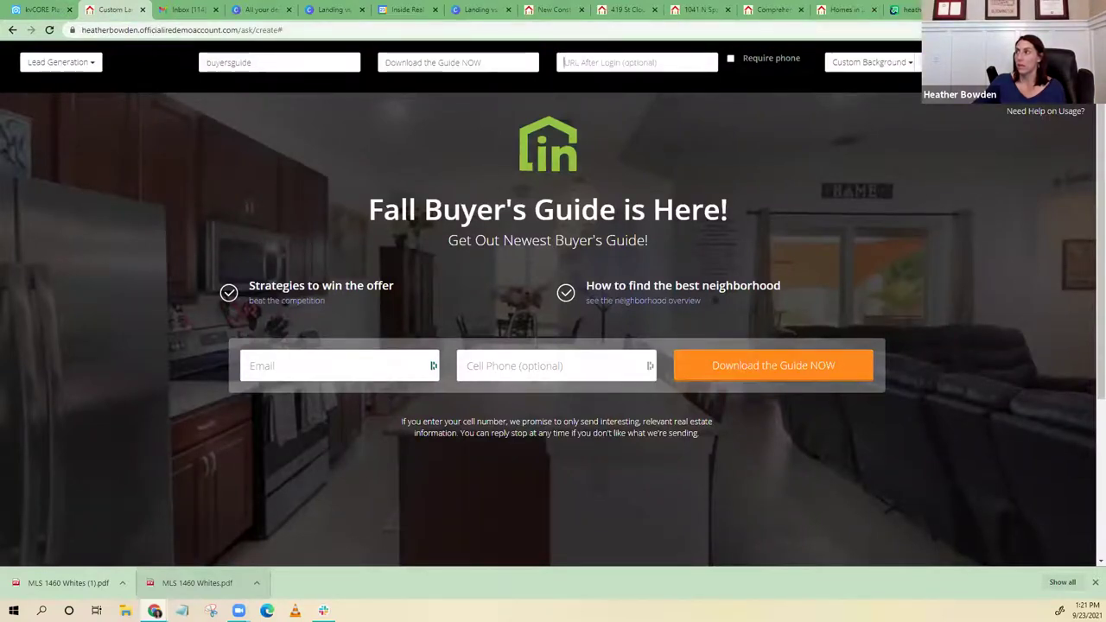
key("ctrl+t")
Load google.com, launch Google Slides, and open the kvCORE Team Leader Tactics deck
type("goo")
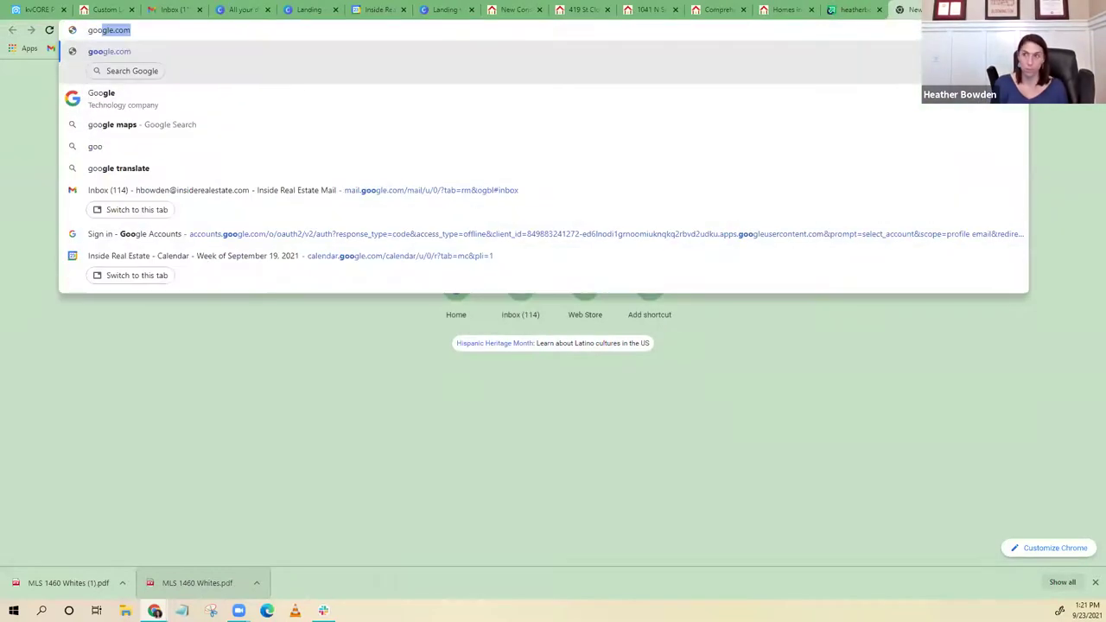
key("Return")
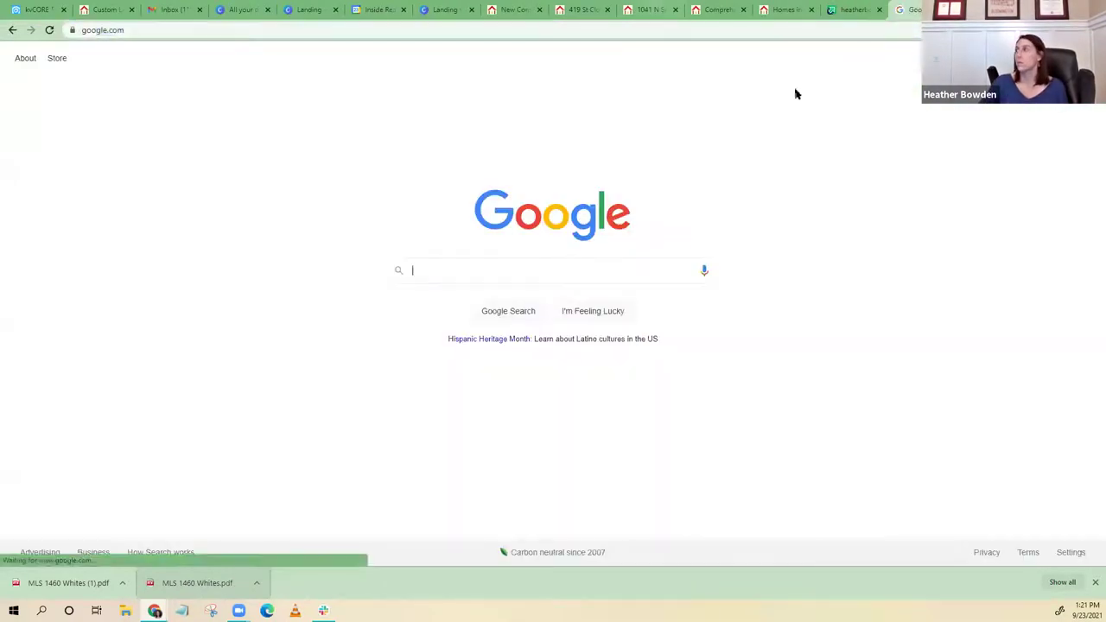
left_click(1037, 58)
left_click(1060, 170)
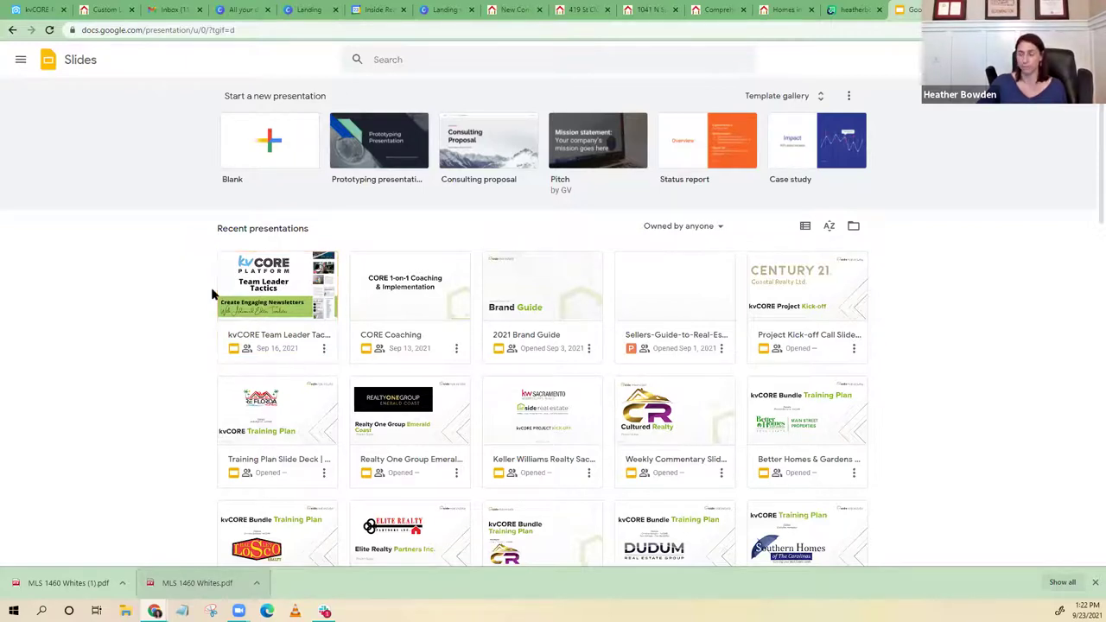
left_click(324, 349)
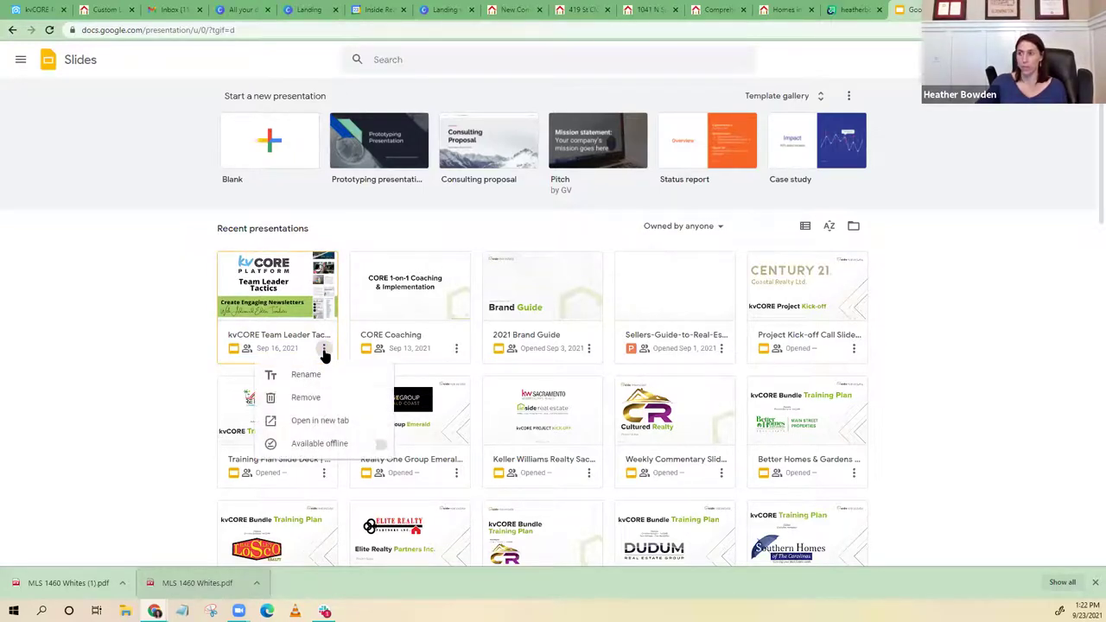
left_click(259, 348)
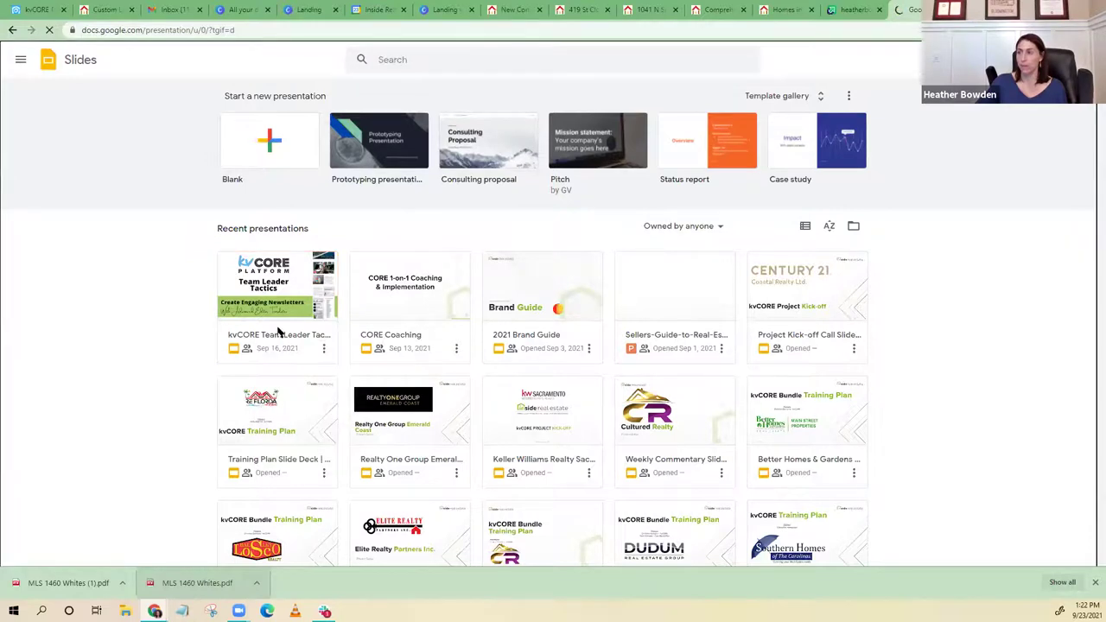
left_click(279, 329)
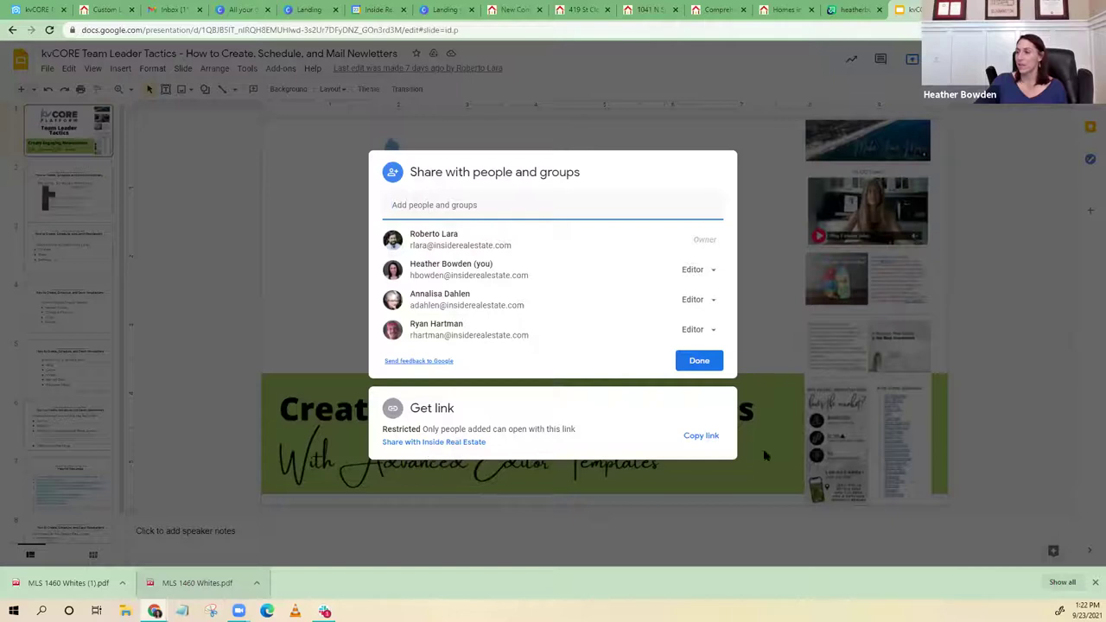
Make the deck viewable by anyone with the link and paste that link into URL After Login
left_click(456, 430)
left_click(455, 356)
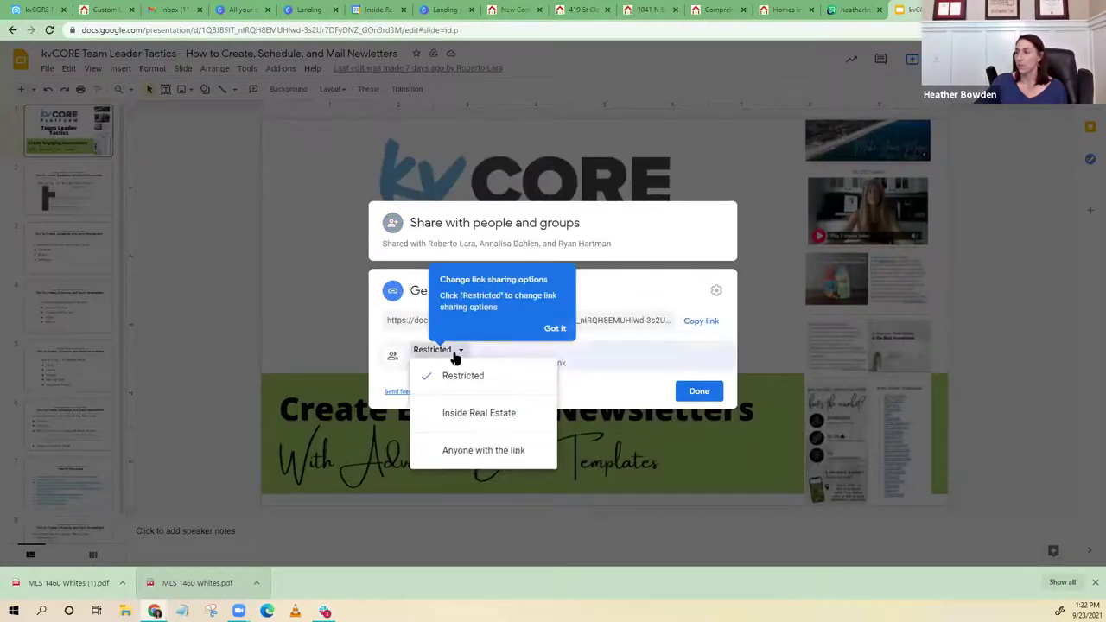
left_click(468, 452)
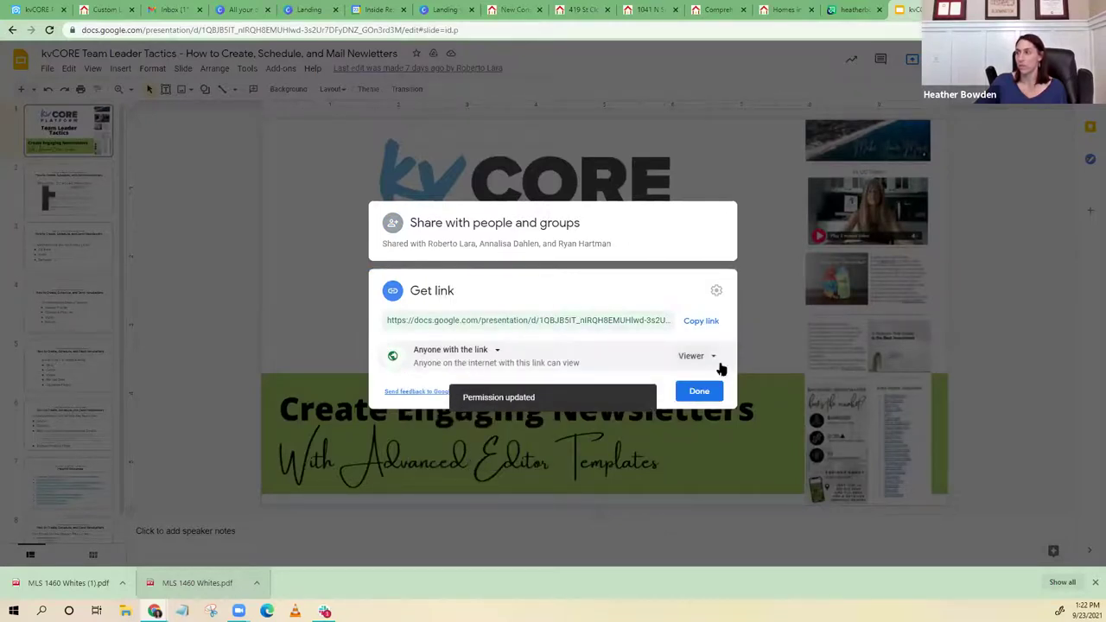
left_click(696, 322)
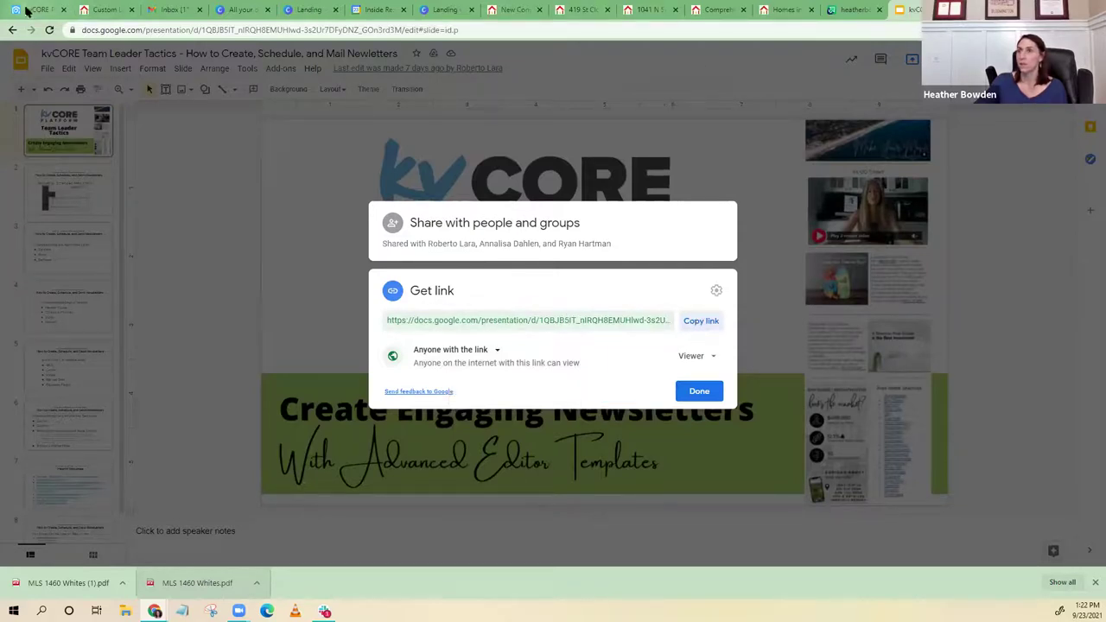
left_click(92, 10)
key("ctrl+v")
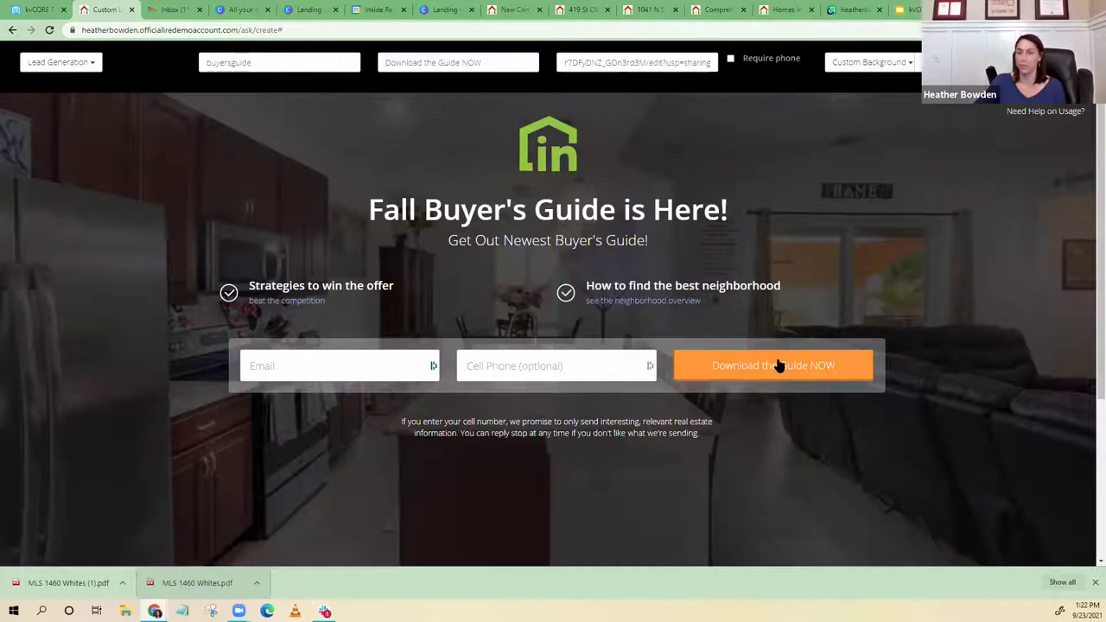
Check the neighborhood heading, then Create/Save the landing page and confirm to open it live
left_click(829, 286)
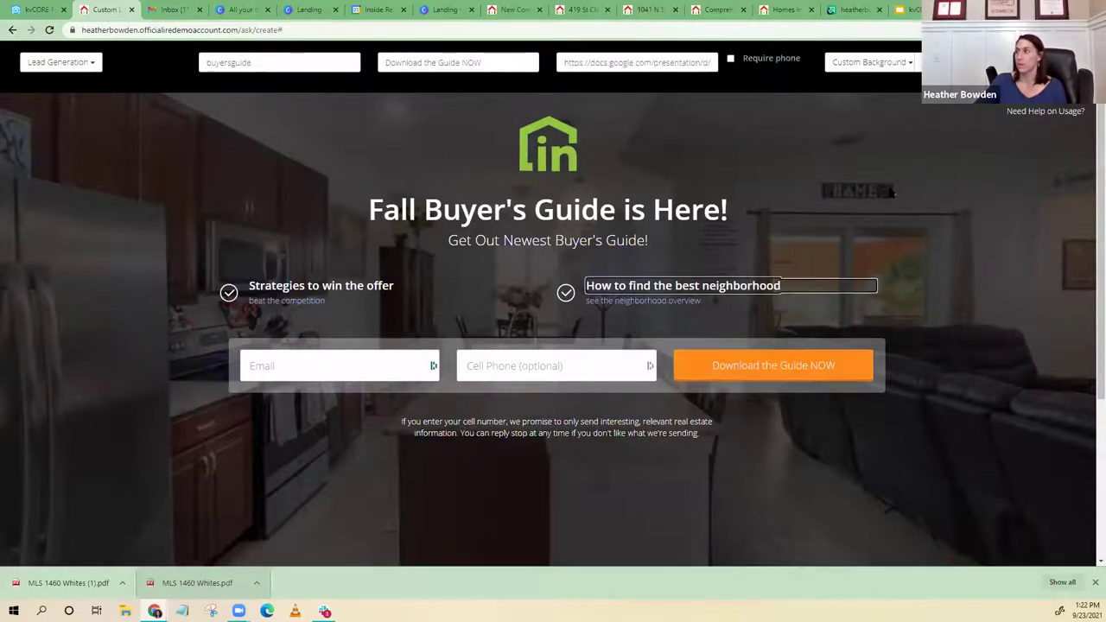
left_click(937, 122)
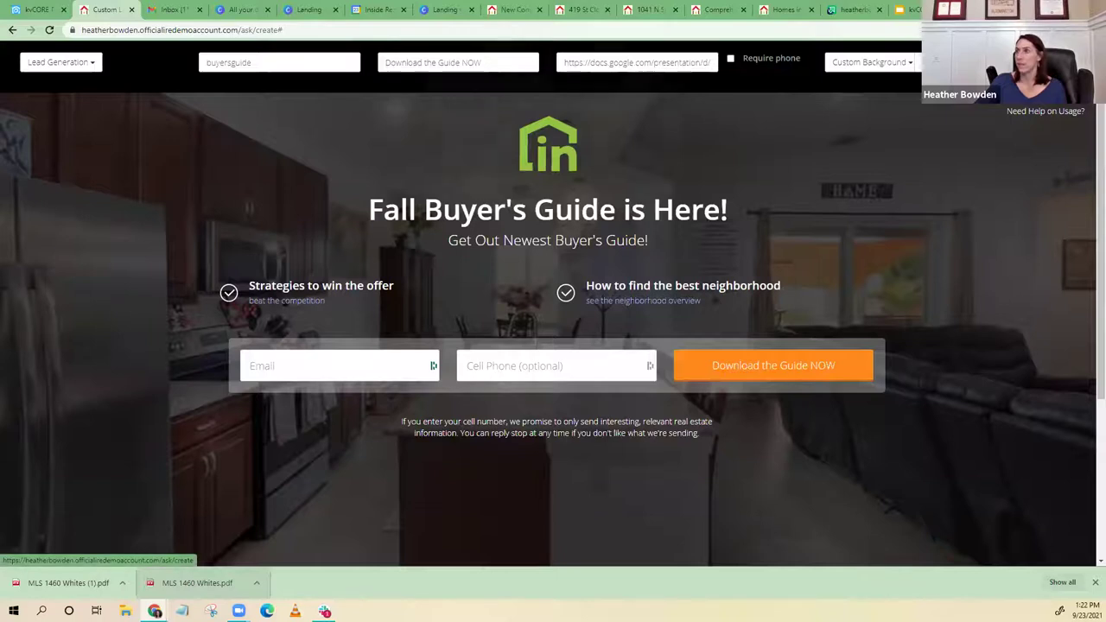
left_click(968, 63)
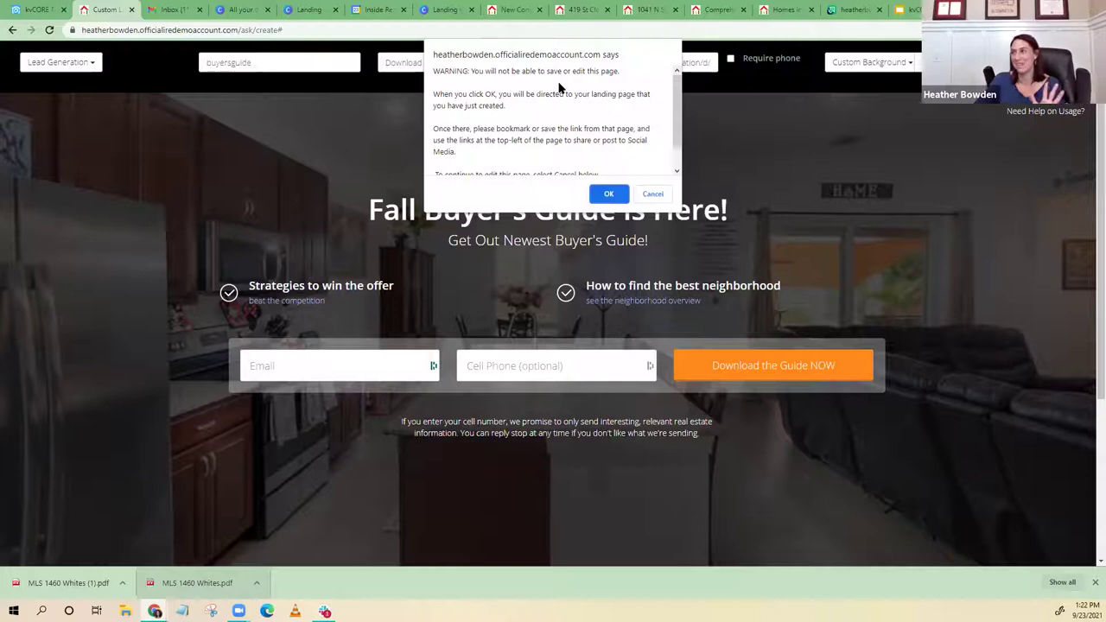
left_click(608, 196)
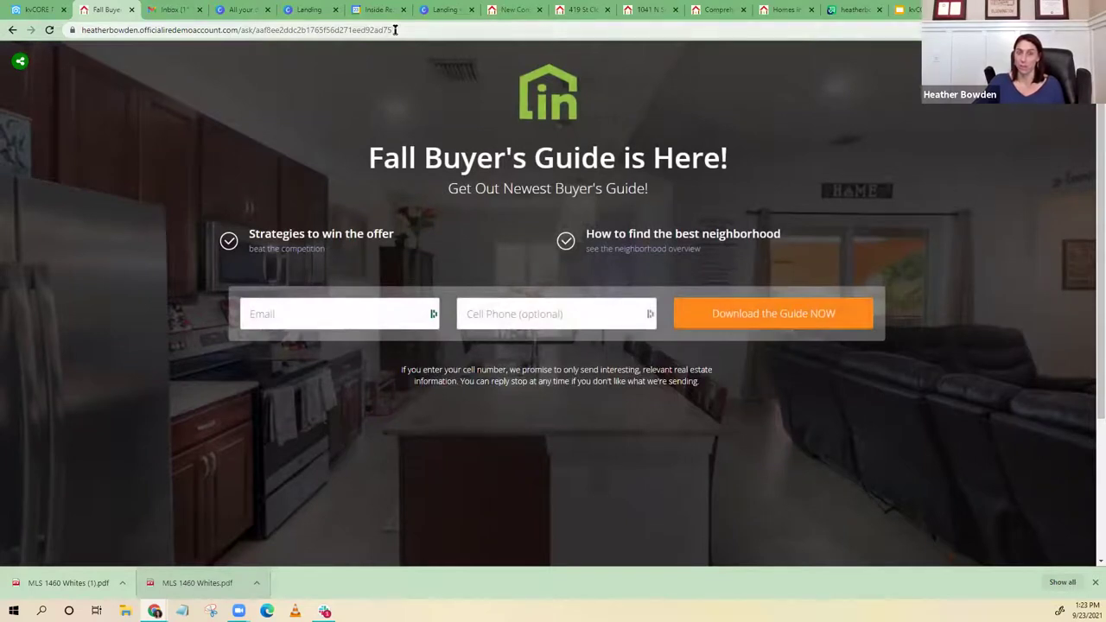
Highlight the live page's URL, then switch to the Canva Lead Generation Ideas webinar deck
left_click_drag(395, 29, 71, 28)
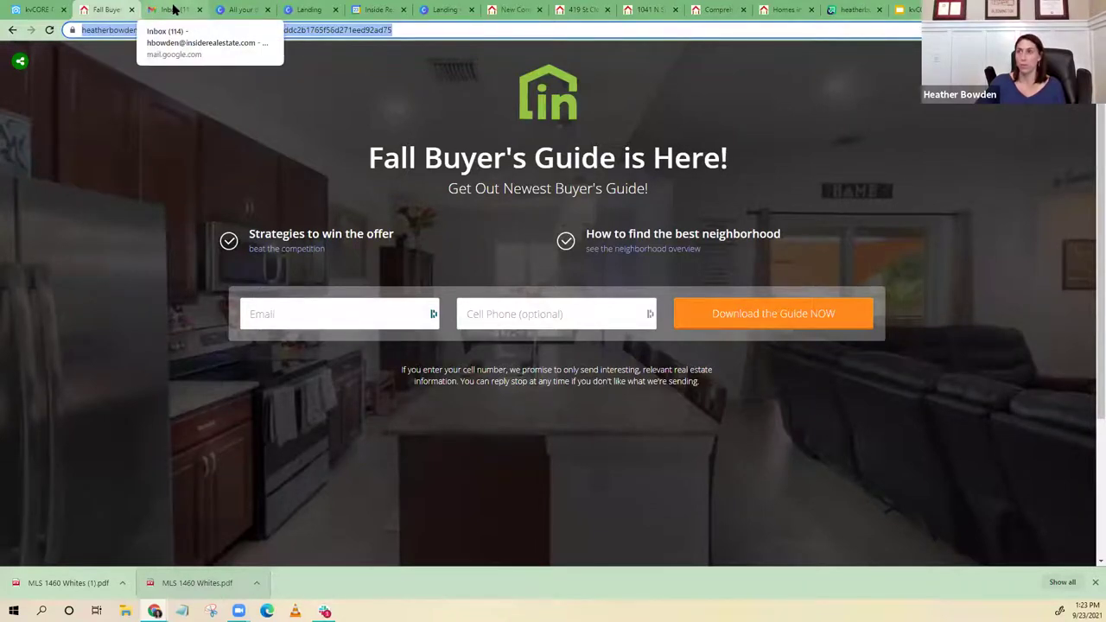
left_click(314, 10)
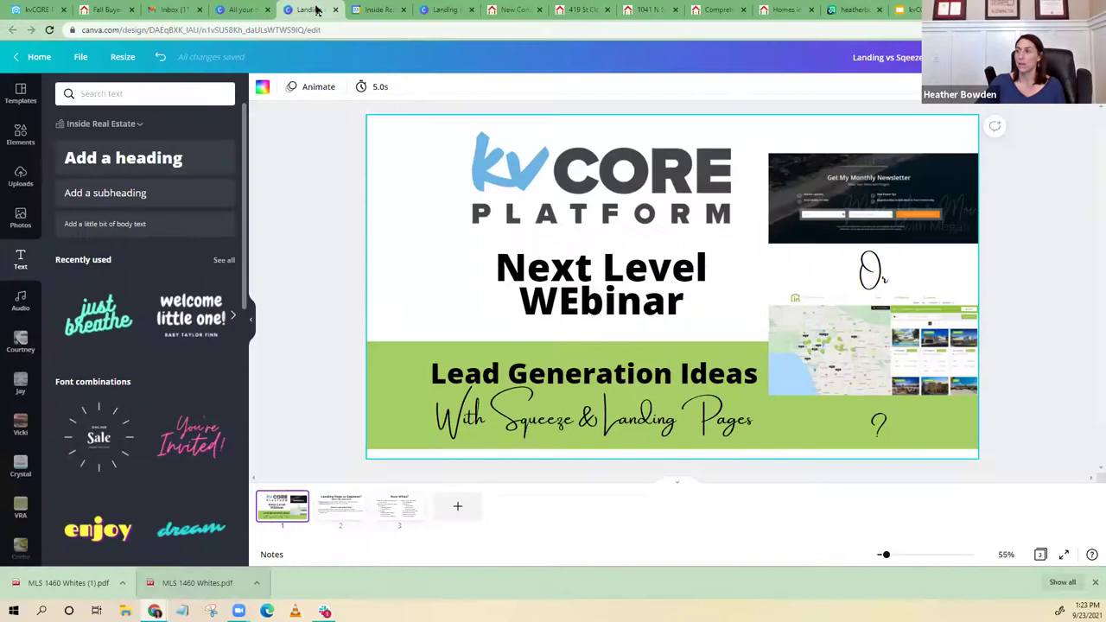
Show the Canva Now What? slide, then return to the live Fall Buyer's Guide page
left_click(444, 9)
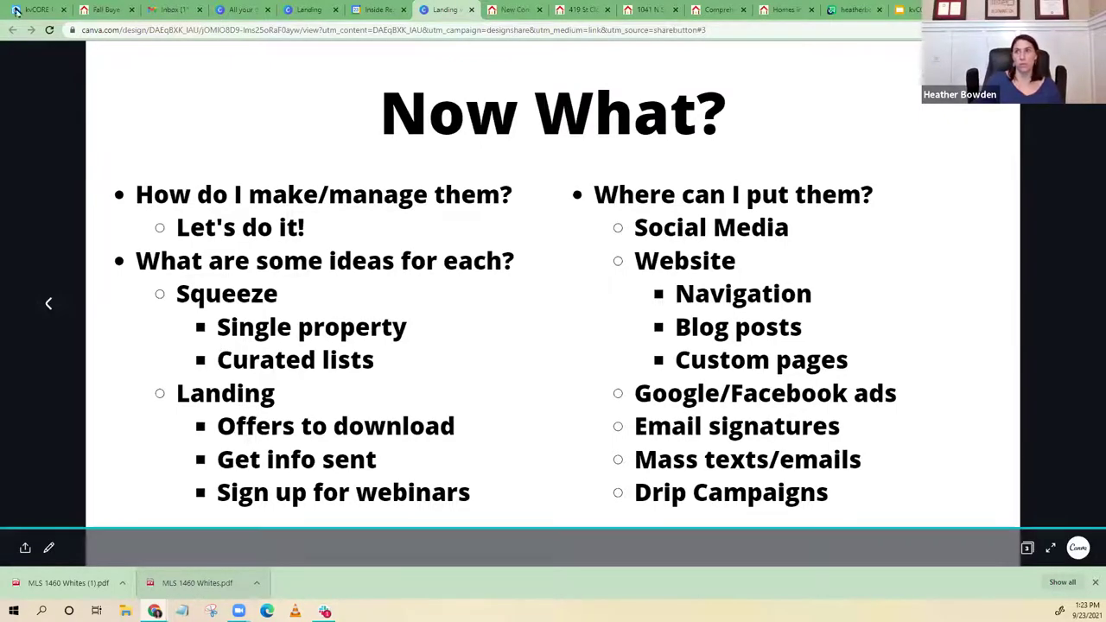
left_click(102, 8)
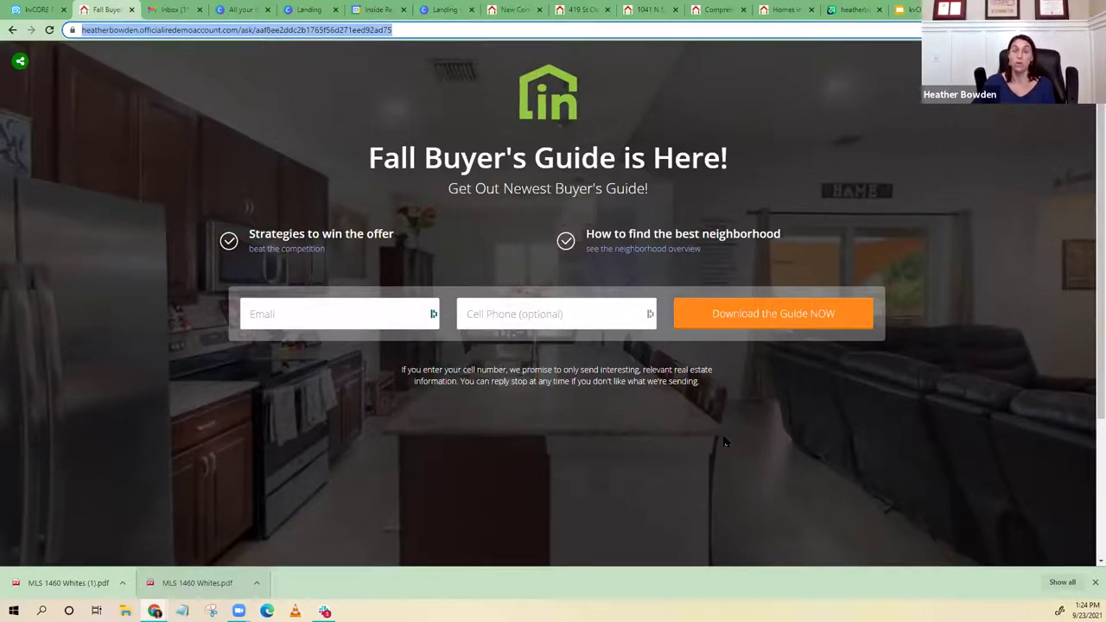
Open kvCORE's Quick Squeeze Page builder from the Lead Engine menu
left_click(32, 10)
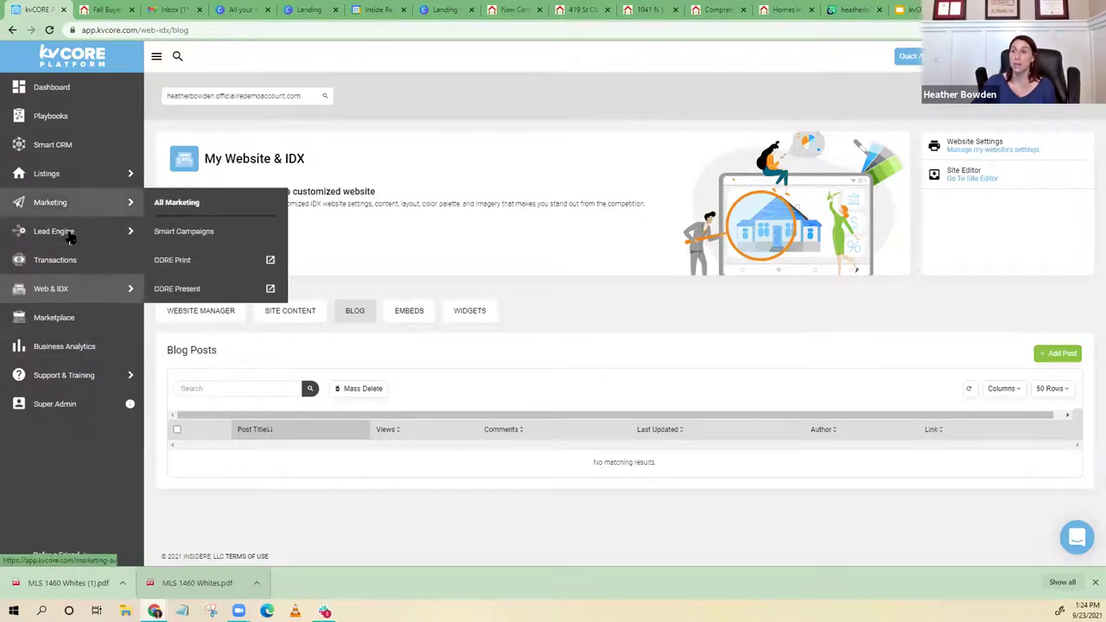
mouse_move(128, 233)
left_click(185, 291)
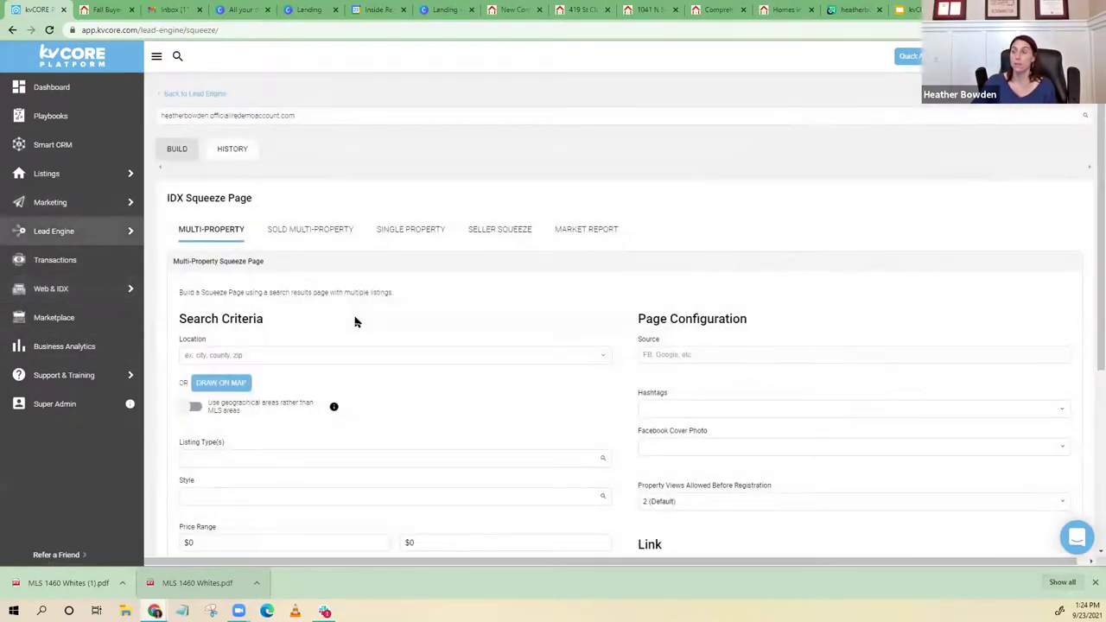
Check the Property Views allowed before registration, then return to Canva's Now What? slide
scroll(566, 287, "down", 2)
left_click(698, 334)
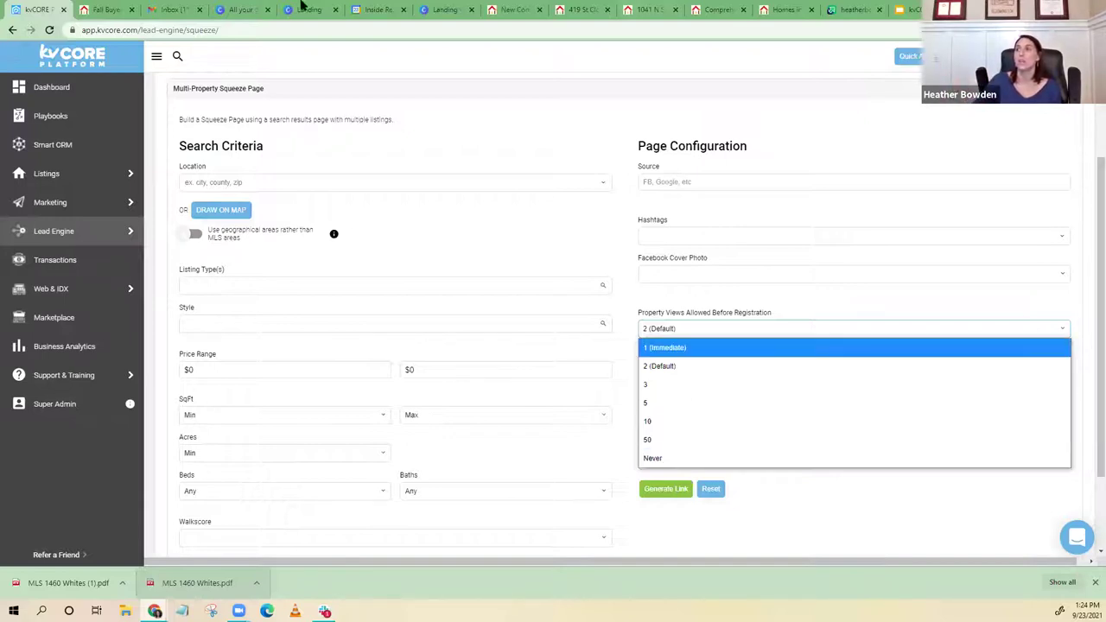
left_click(103, 9)
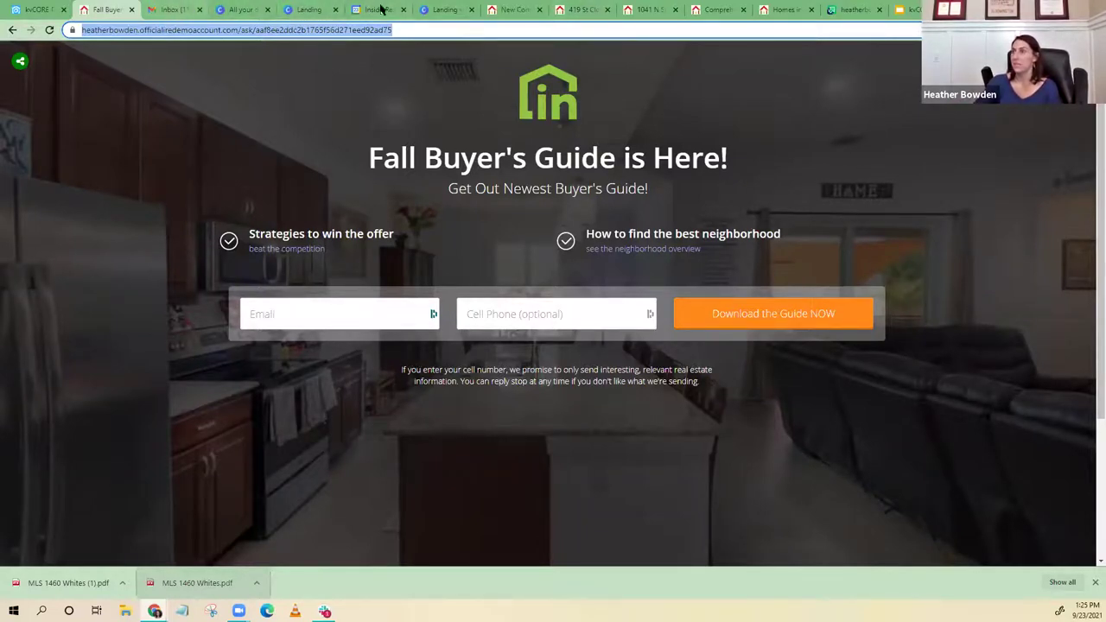
left_click(439, 9)
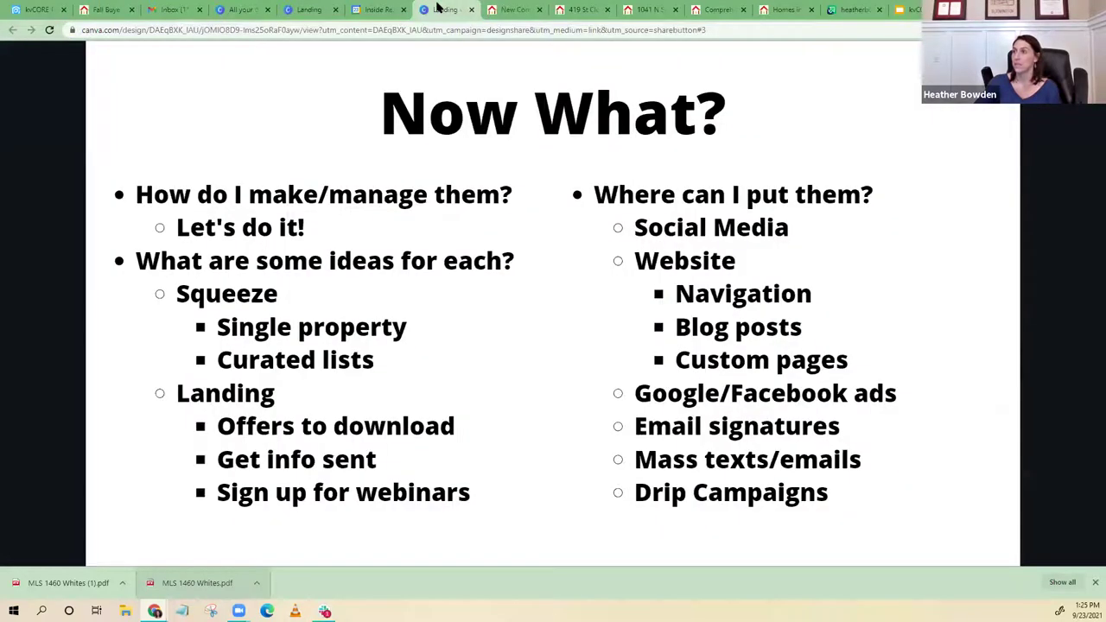
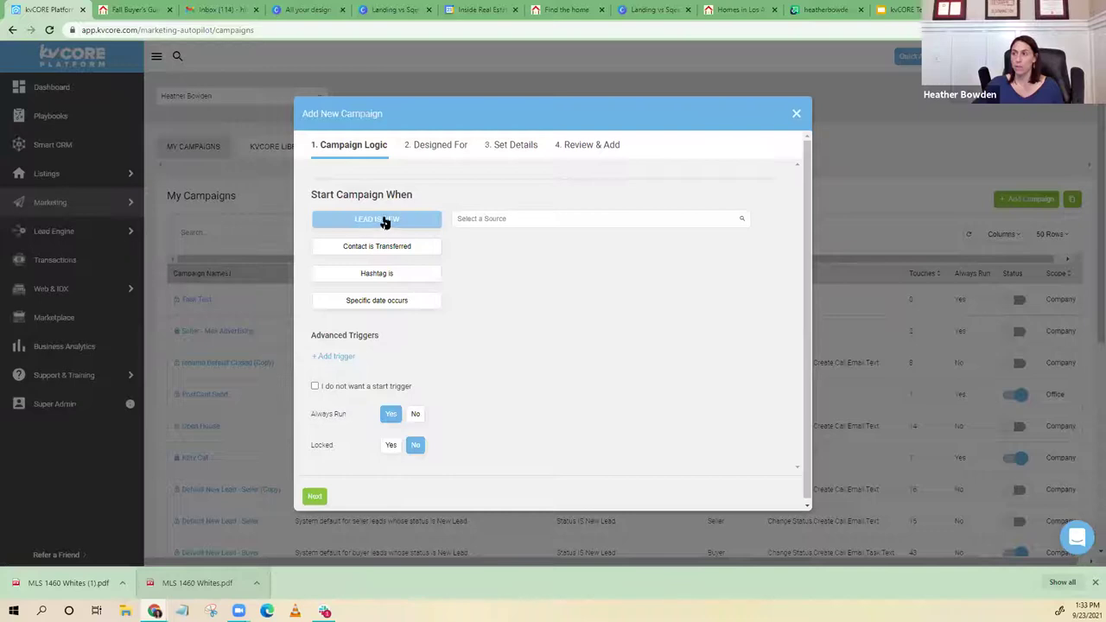
Add an advanced campaign trigger reading Hashtag IS losangeles_pools
left_click(340, 358)
left_click(546, 370)
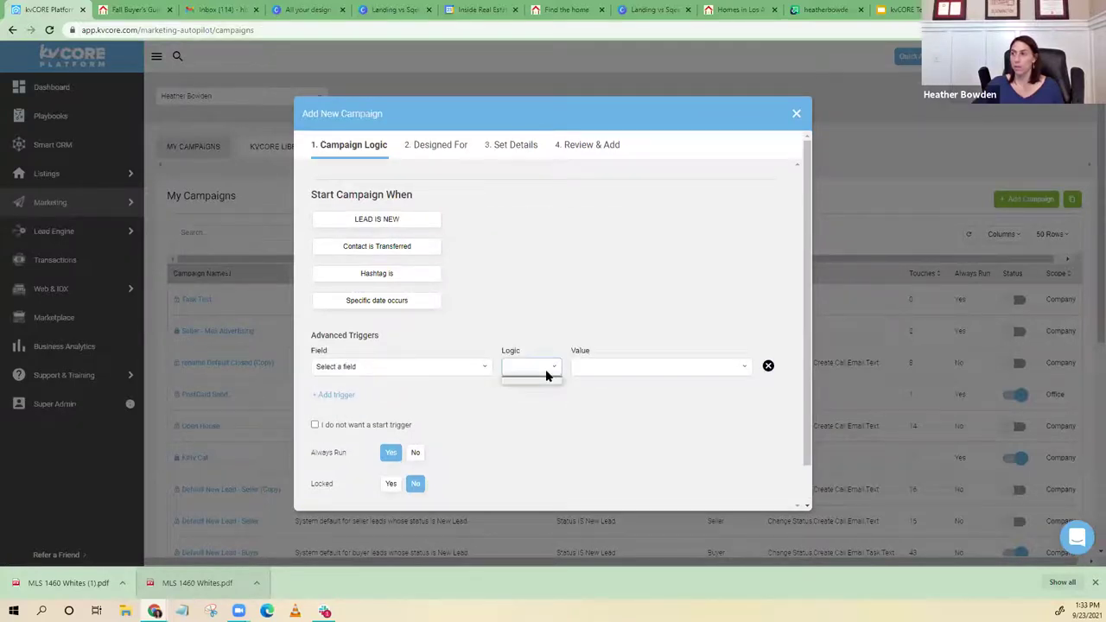
left_click(367, 368)
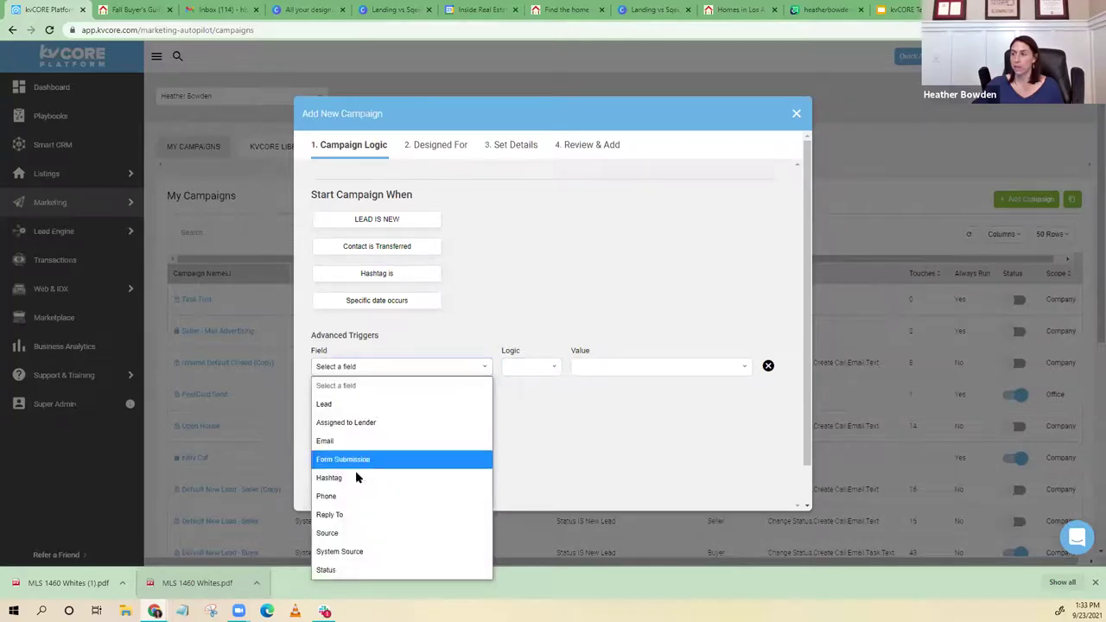
left_click(358, 477)
left_click(594, 369)
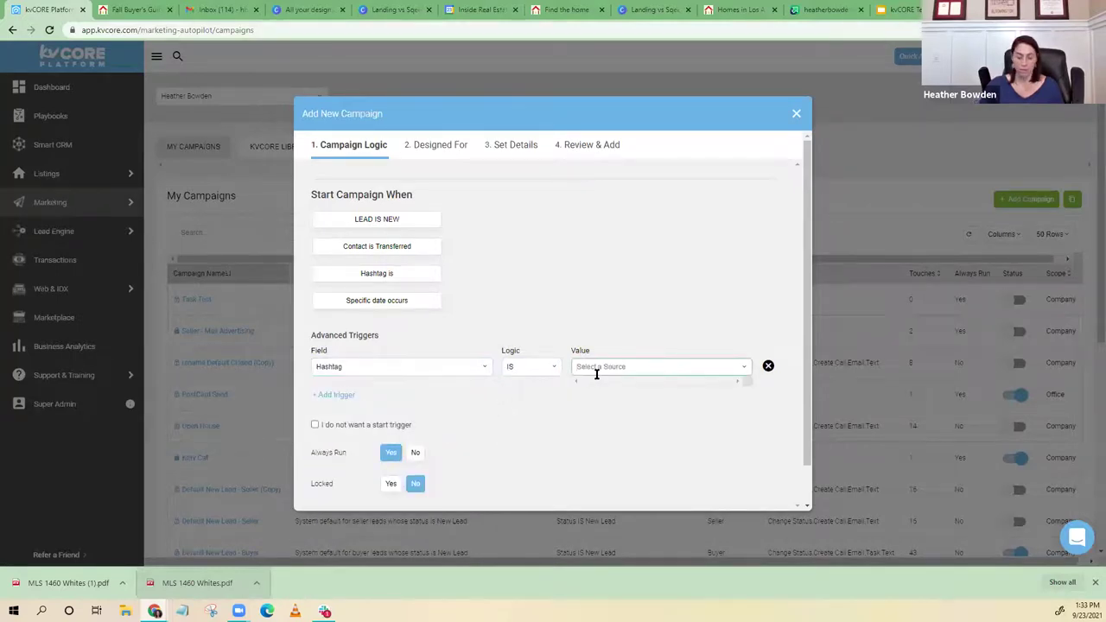
type("losangel")
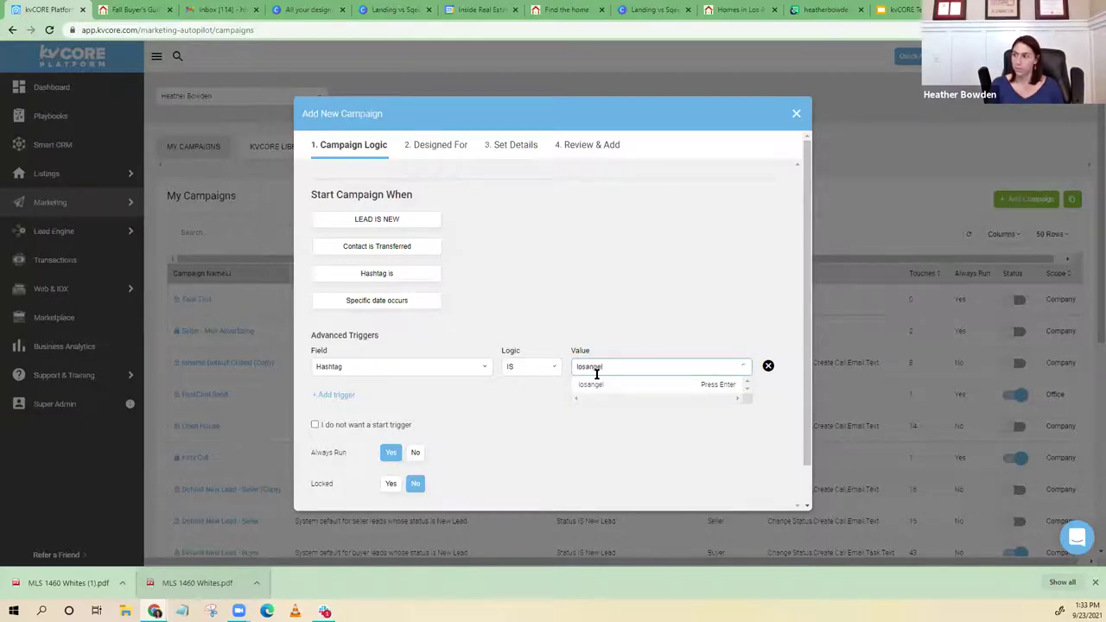
type("es")
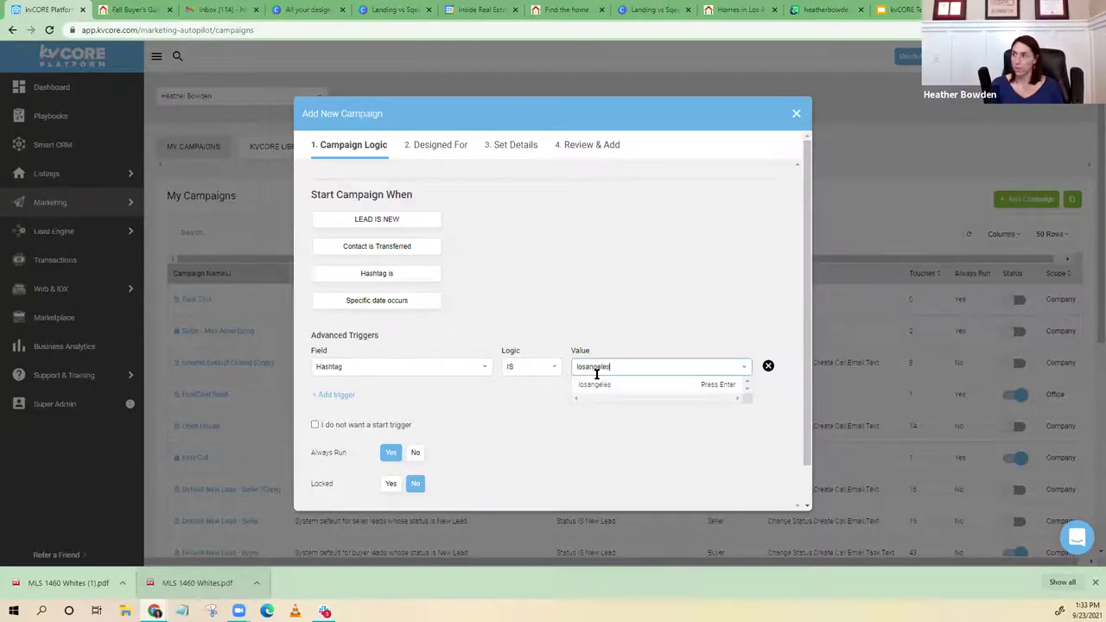
type("_pdols")
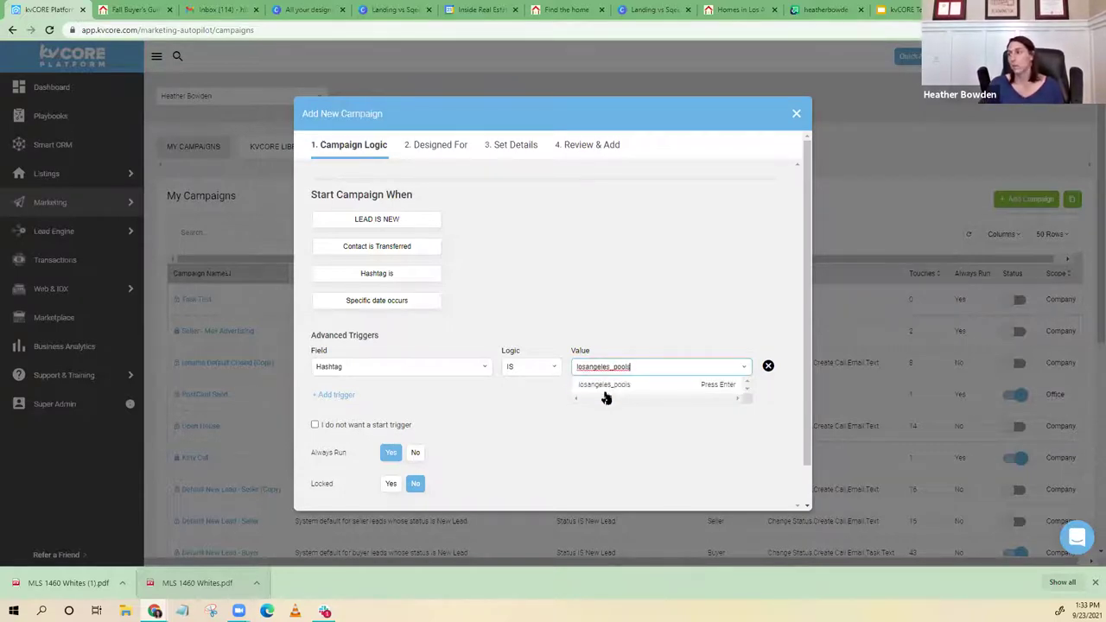
left_click(601, 387)
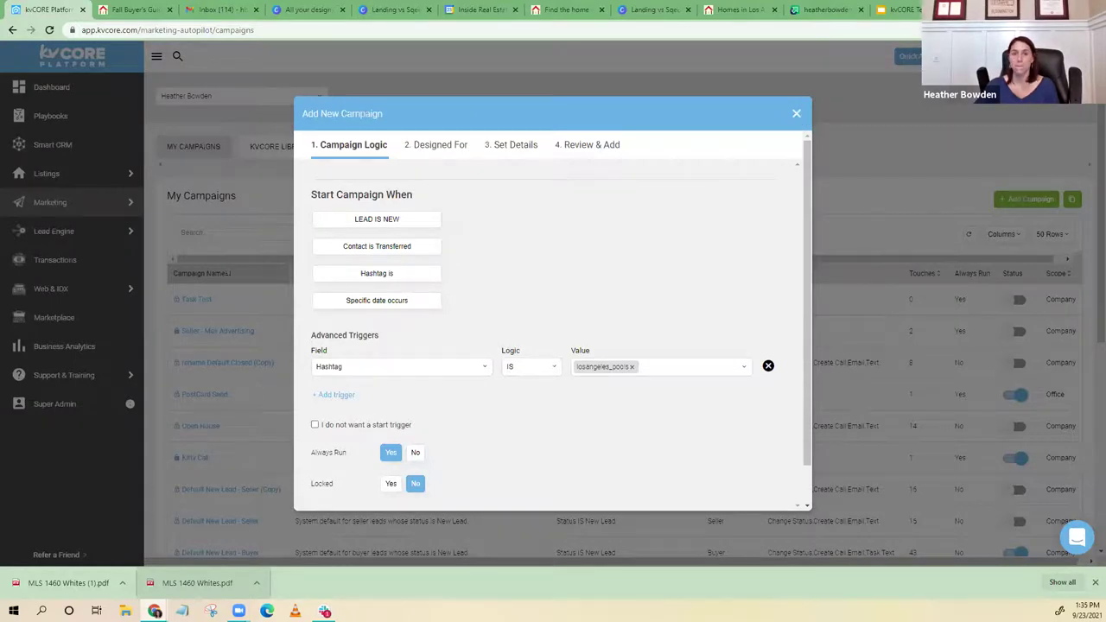
Close the Add New Campaign dialog and confirm discarding the unsaved campaign
left_click(797, 115)
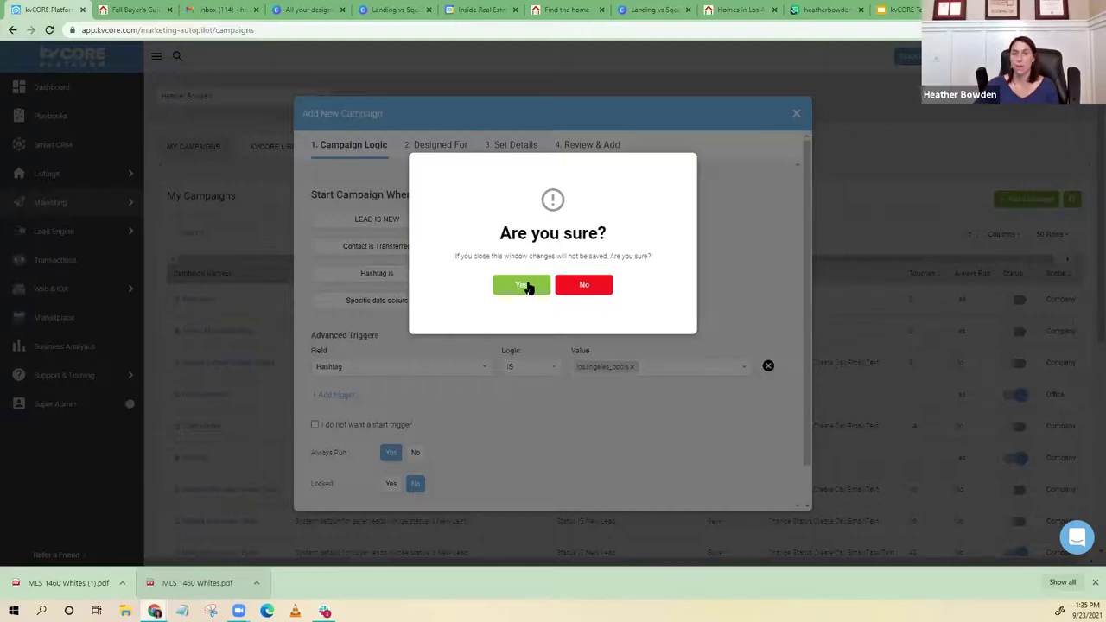
left_click(518, 288)
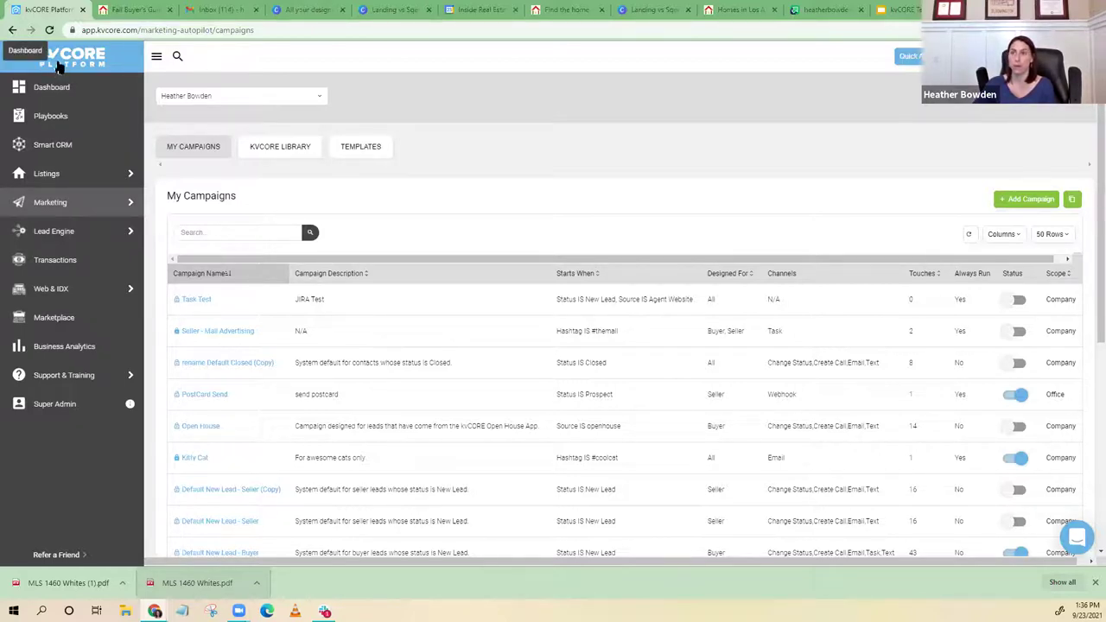
Show the kvCORE Dashboard with today's calls, tasks and lead activity in a separate browser window
left_click(54, 94)
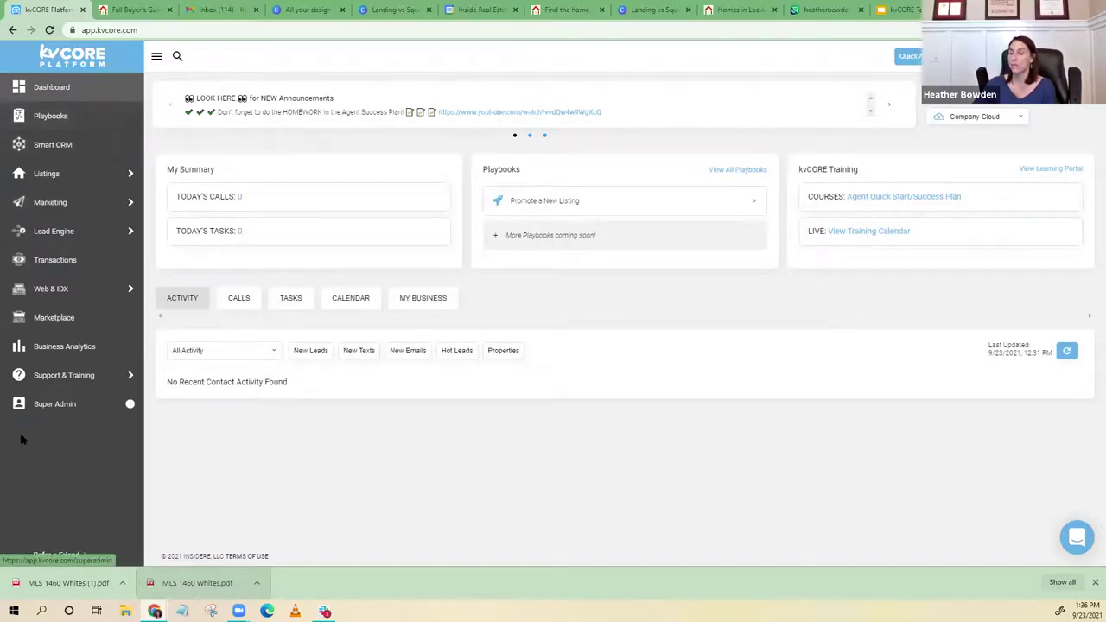
mouse_move(67, 12)
left_mouse_down()
mouse_move(69, 26)
mouse_move(52, 11)
left_mouse_up()
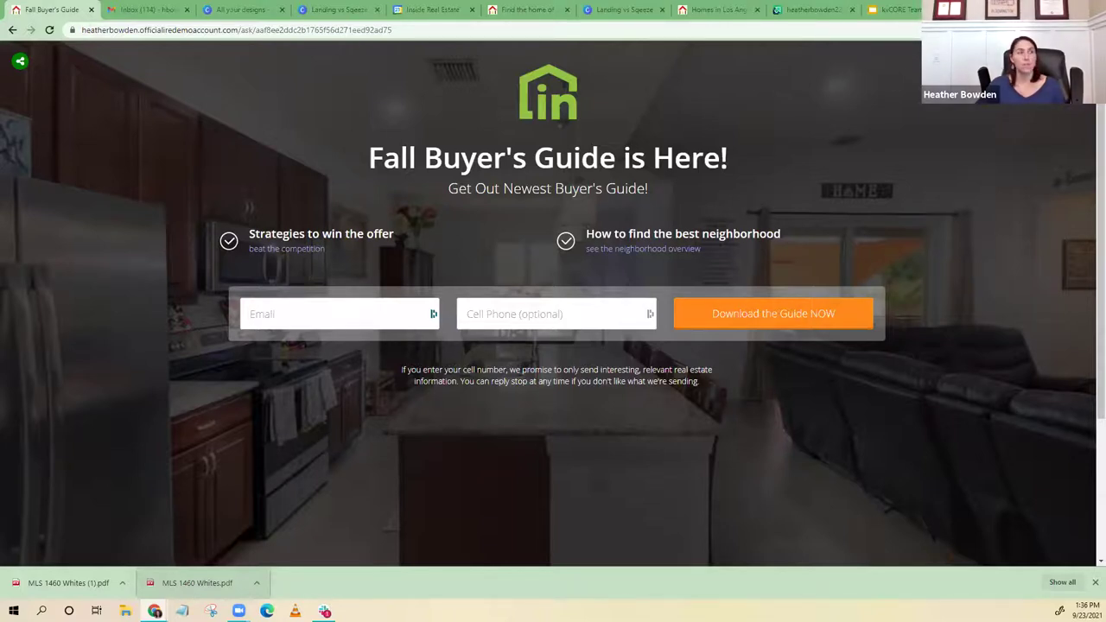
left_click(570, 9)
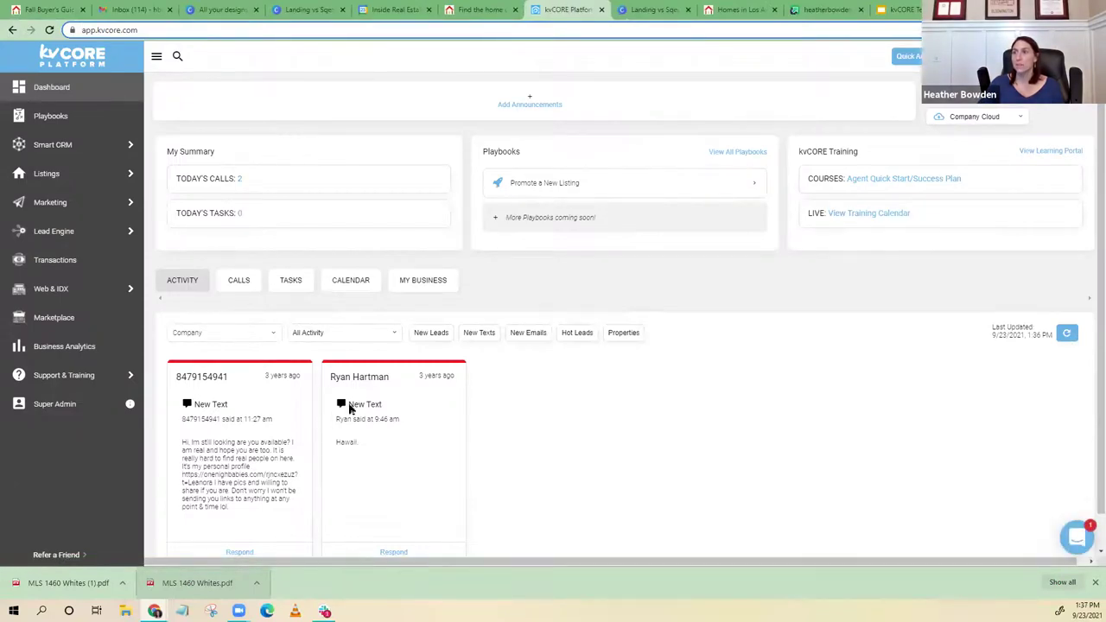
scroll(314, 326, "down", 1)
scroll(293, 311, "up", 1)
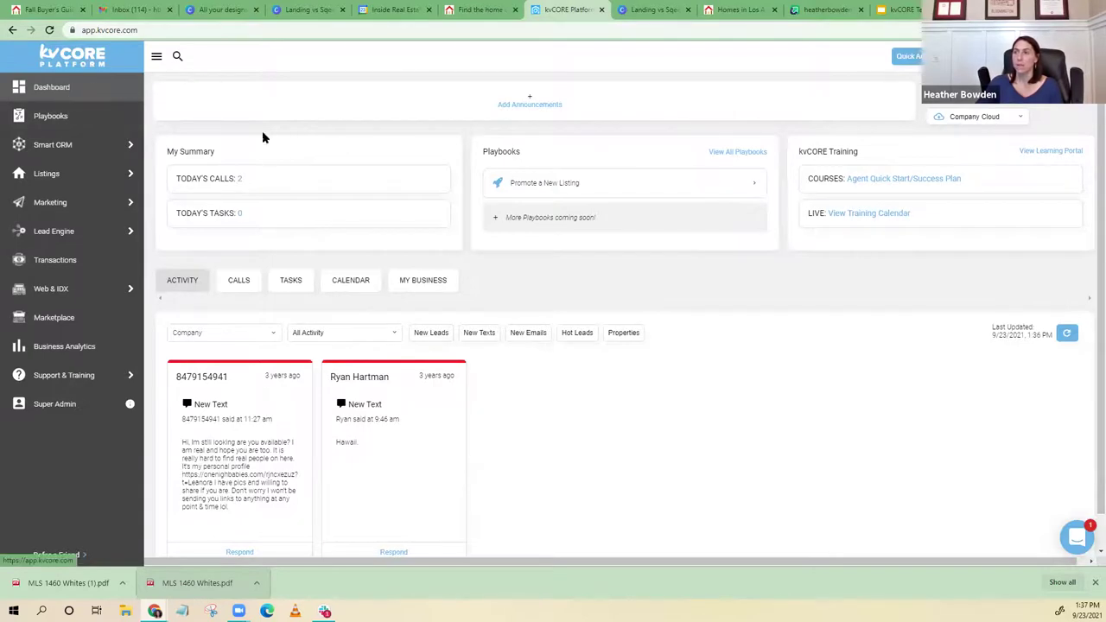
left_click(238, 180)
scroll(266, 484, "down", 1)
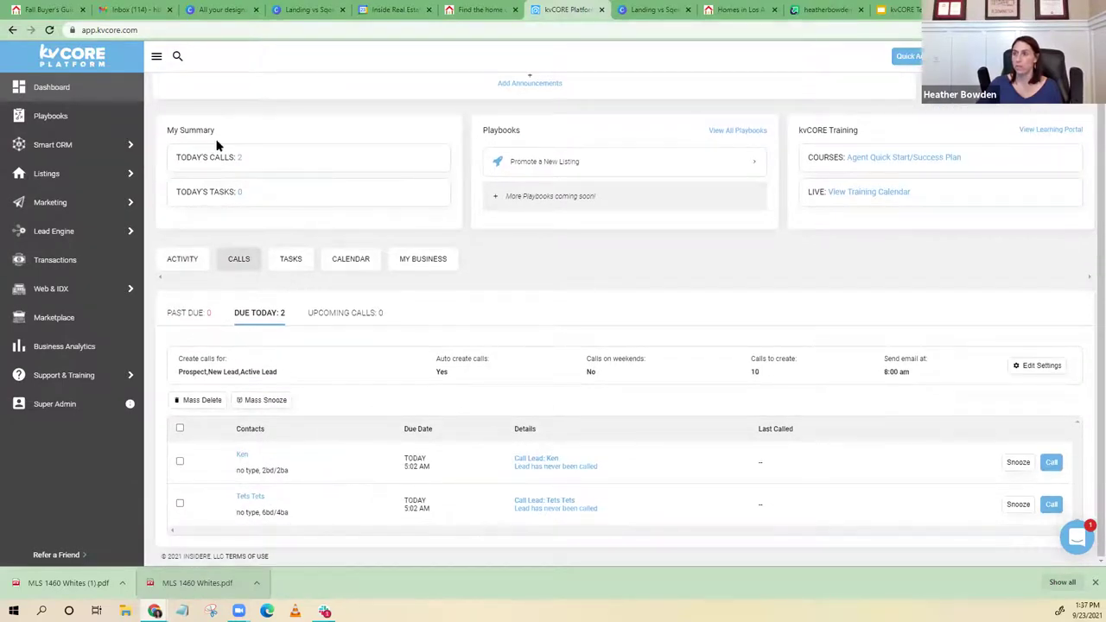
scroll(229, 198, "up", 1)
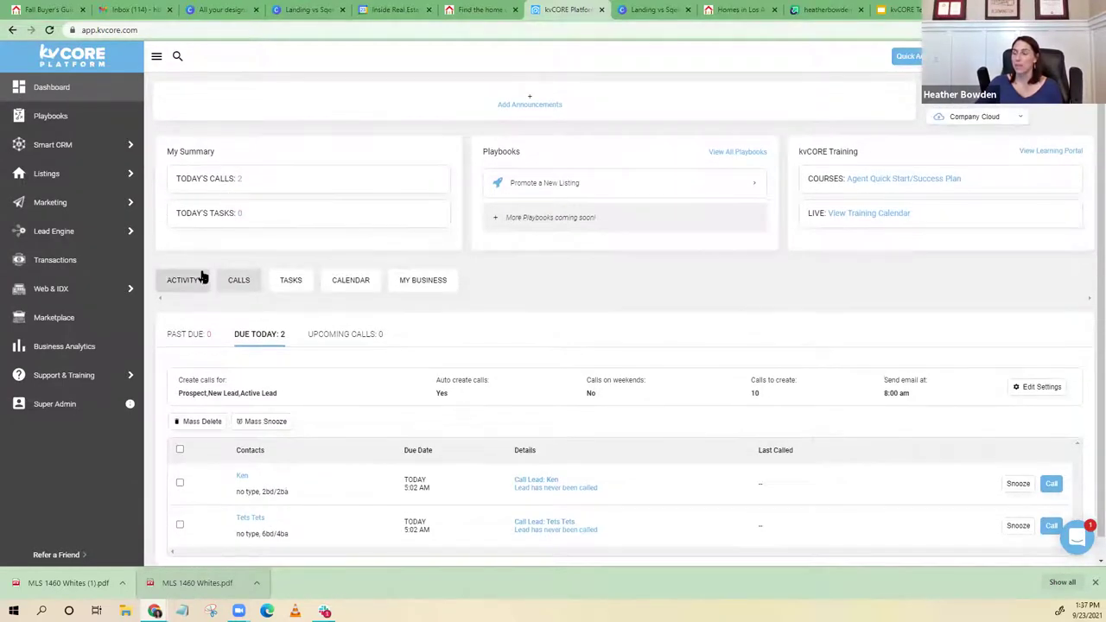
left_click(240, 217)
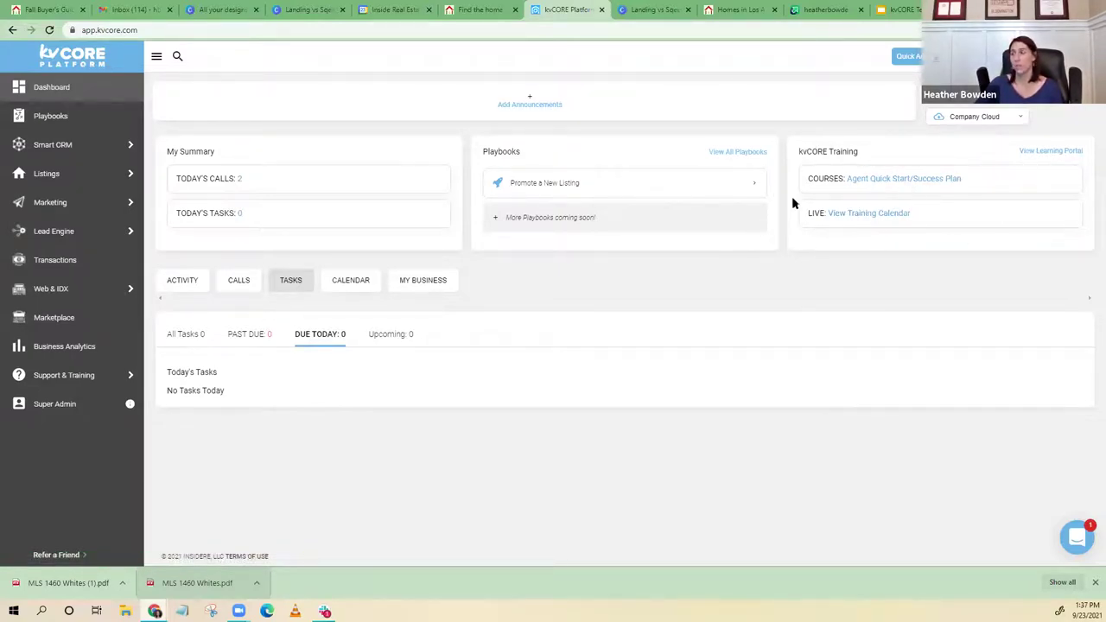
left_click(177, 286)
scroll(334, 178, "down", 1)
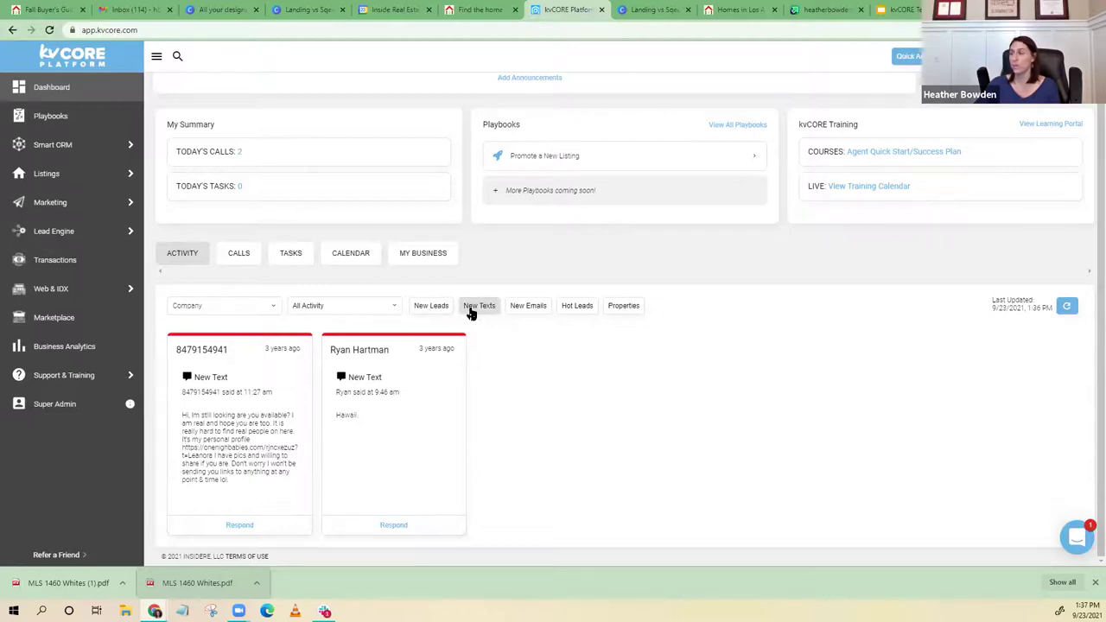
Leave the activity filter on All Activity and switch to the dashboard CALENDAR view
left_click(383, 311)
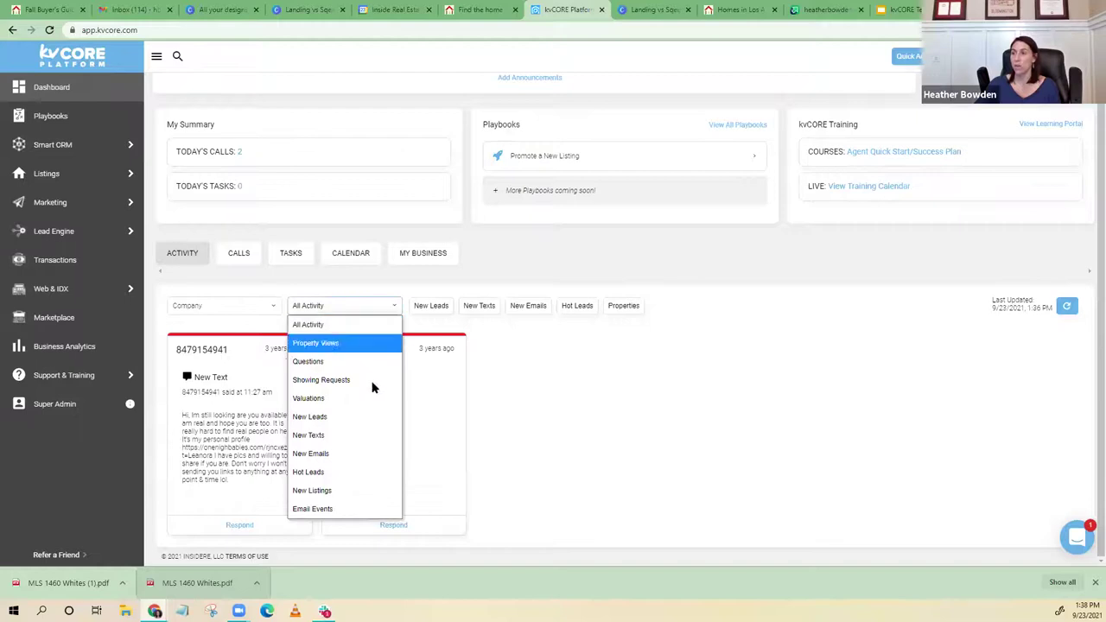
left_click(356, 314)
left_click(345, 308)
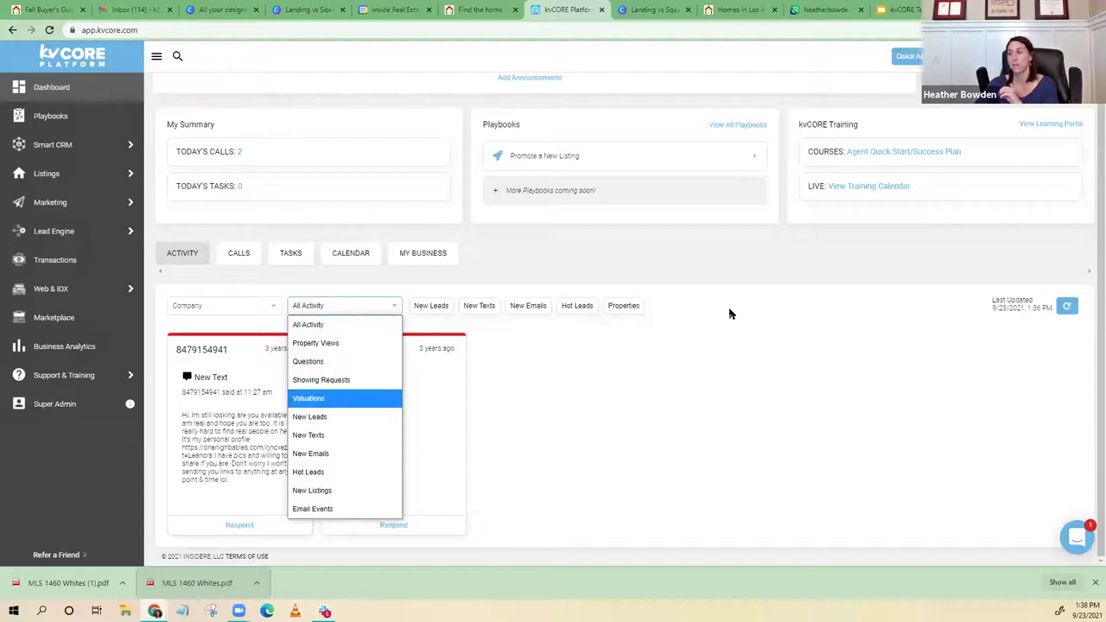
left_click(685, 394)
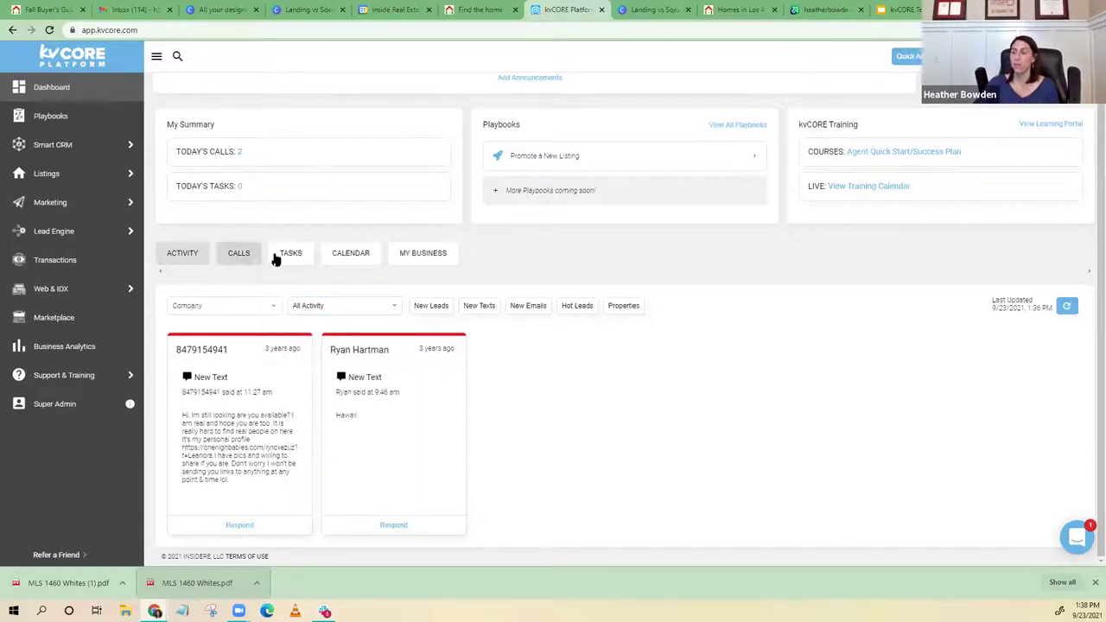
left_click(336, 255)
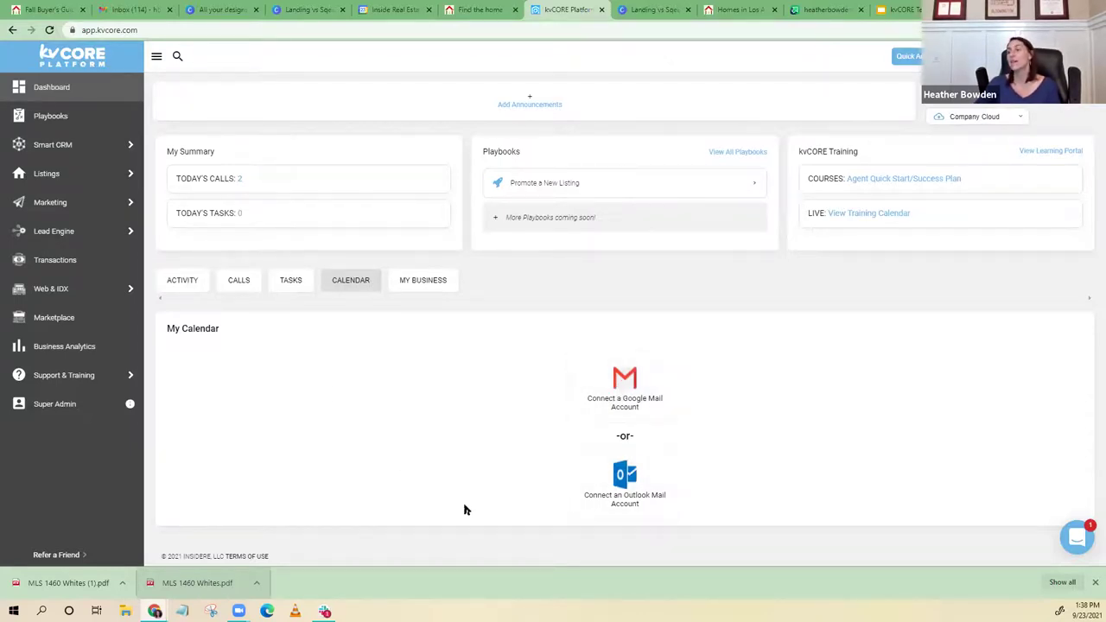
Review the MY BUSINESS stats, then go to the Business Analytics pipeline of 8 contacts
left_click(422, 289)
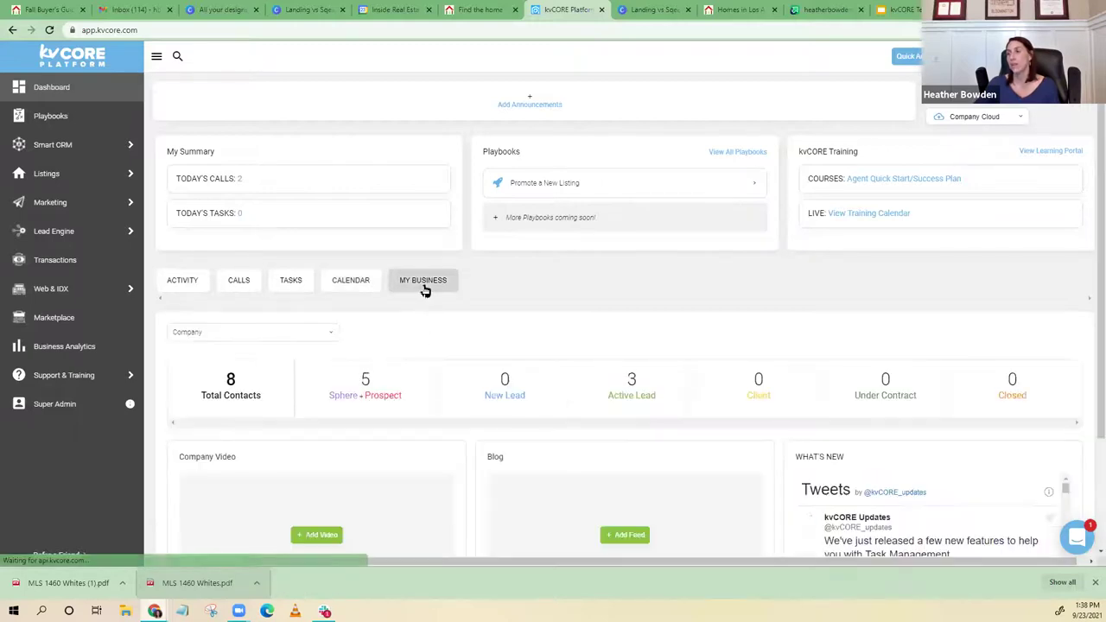
scroll(545, 327, "down", 3)
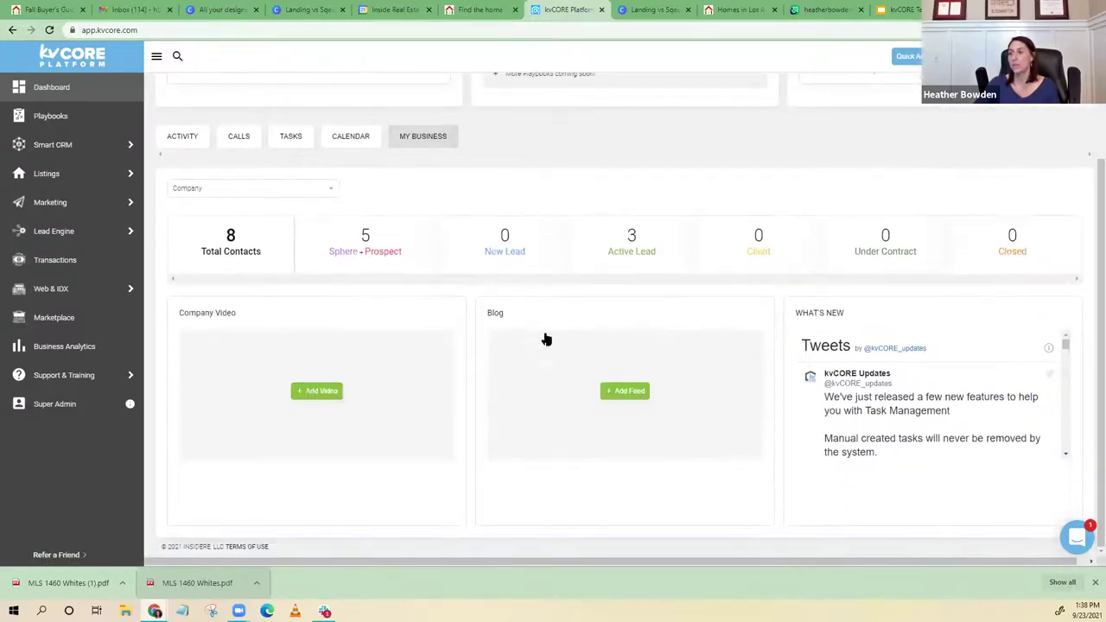
scroll(308, 367, "up", 1)
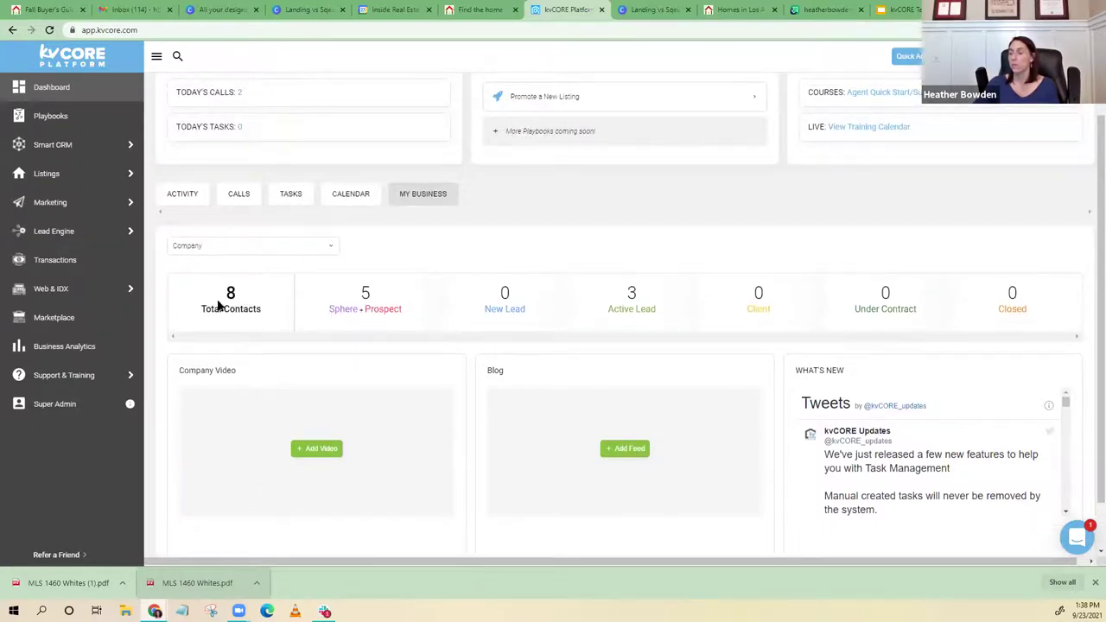
scroll(815, 328, "down", 1)
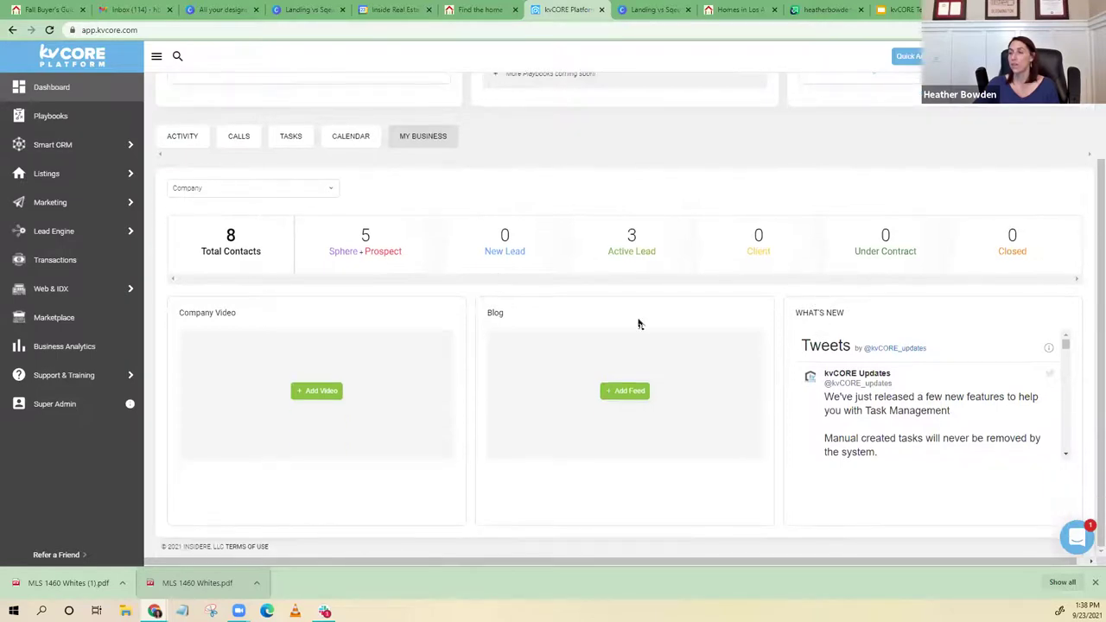
left_click(65, 356)
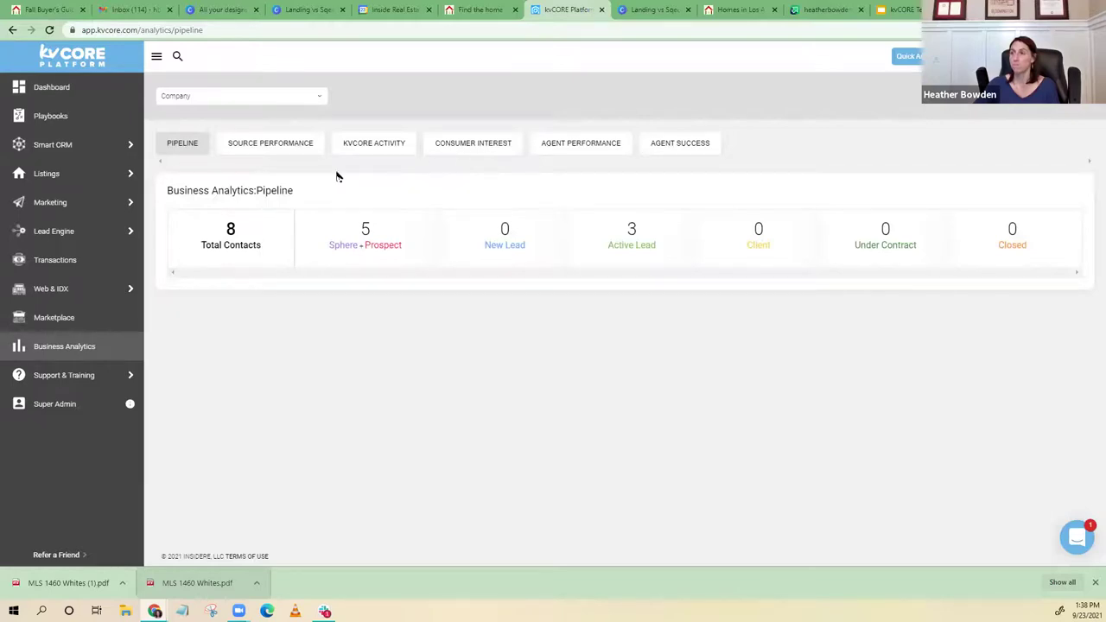
Look through the Consumer Interest analytics report
left_click(456, 151)
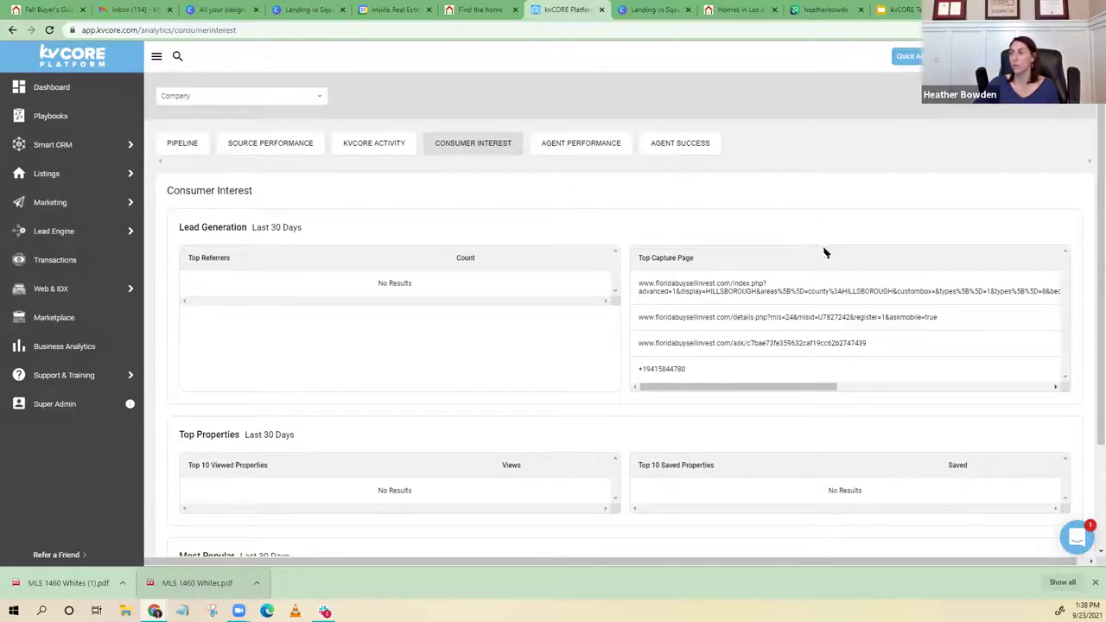
scroll(456, 363, "down", 1)
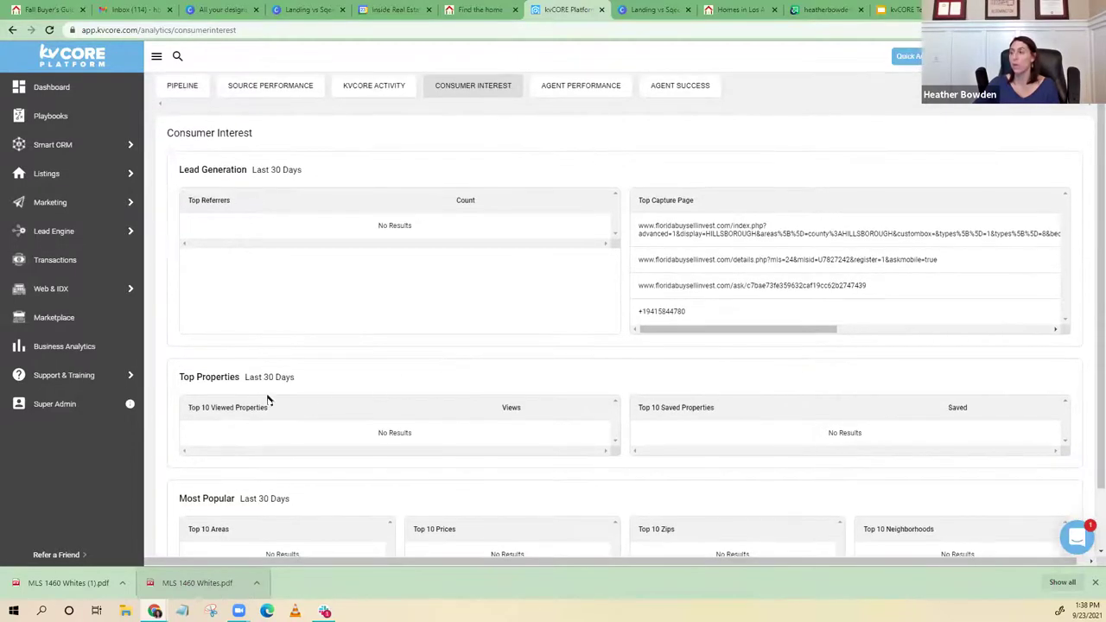
scroll(268, 396, "down", 2)
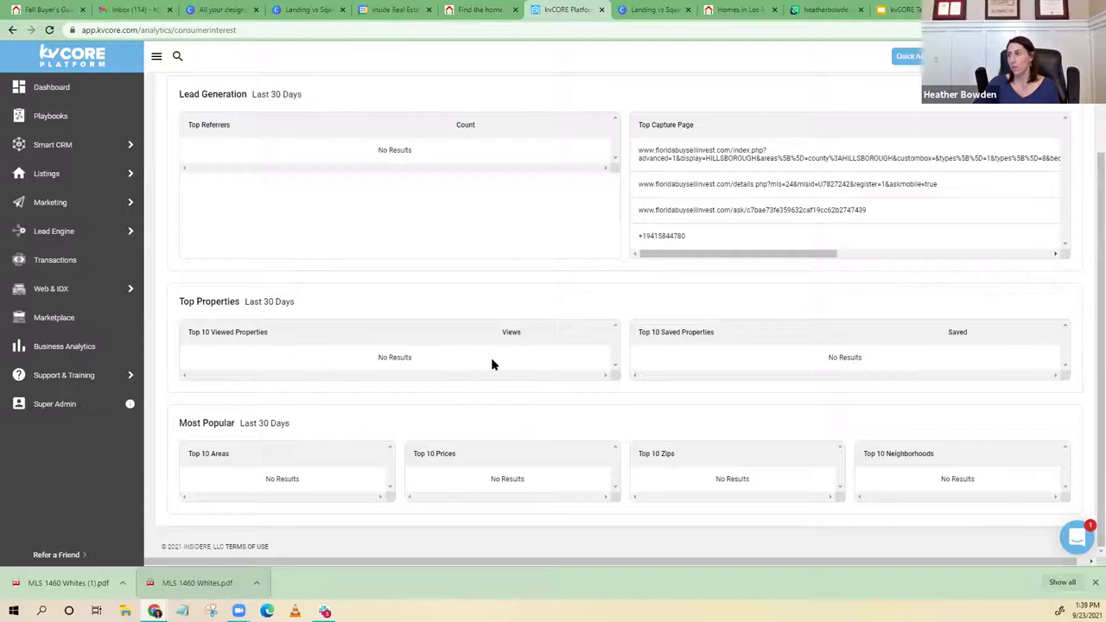
scroll(449, 425, "up", 3)
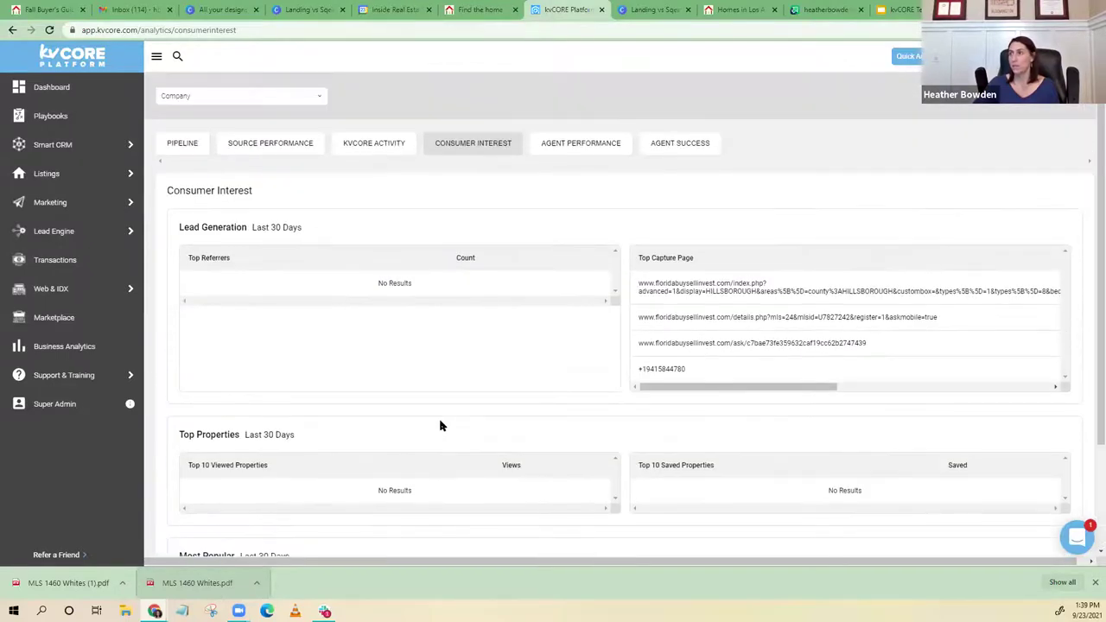
Review the Agent Performance and Agent Success reports, then the kvCORE Activity summary
left_click(587, 154)
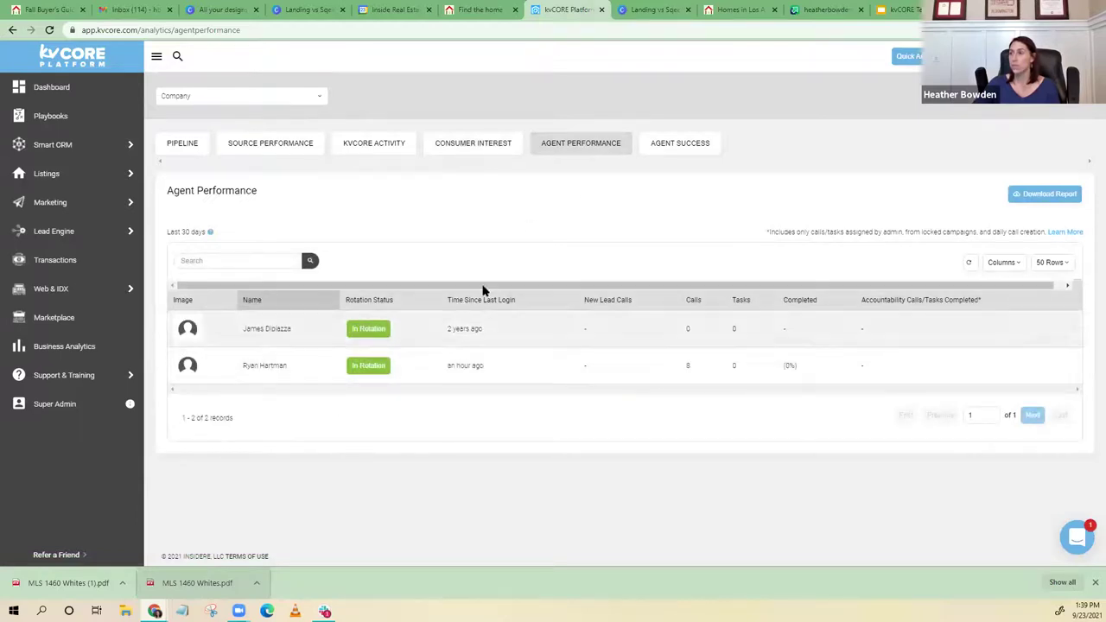
left_click(652, 152)
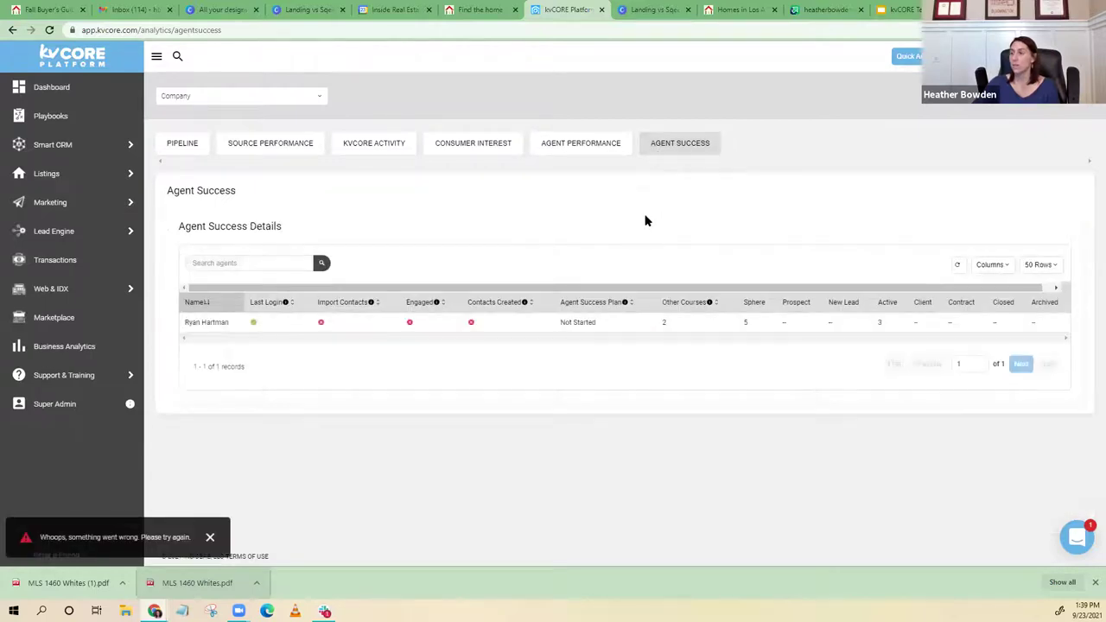
left_click(376, 147)
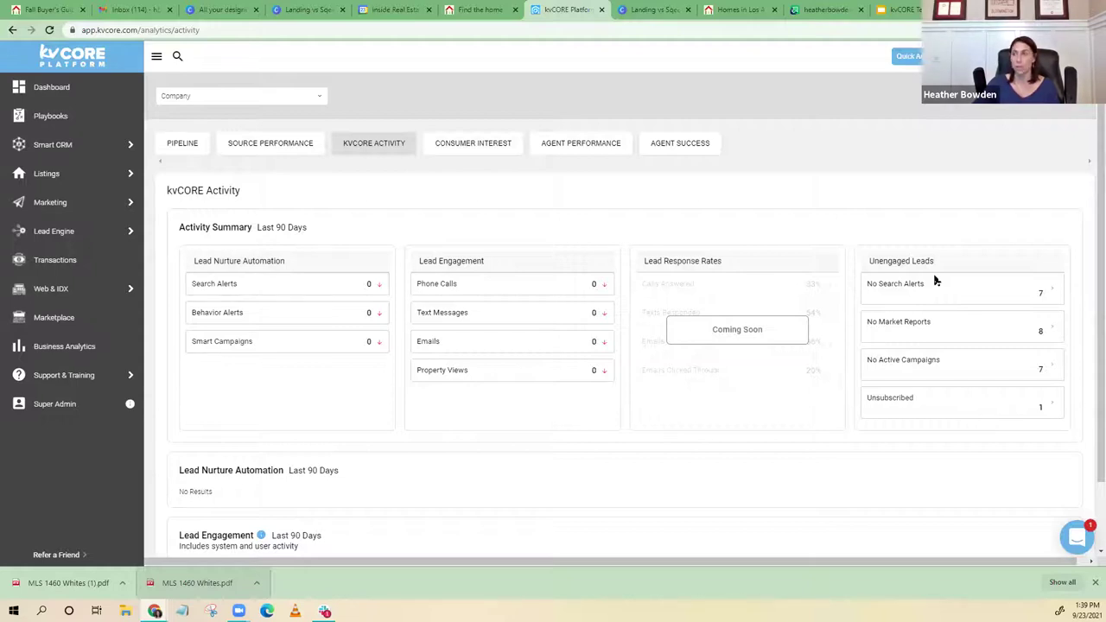
scroll(569, 393, "down", 1)
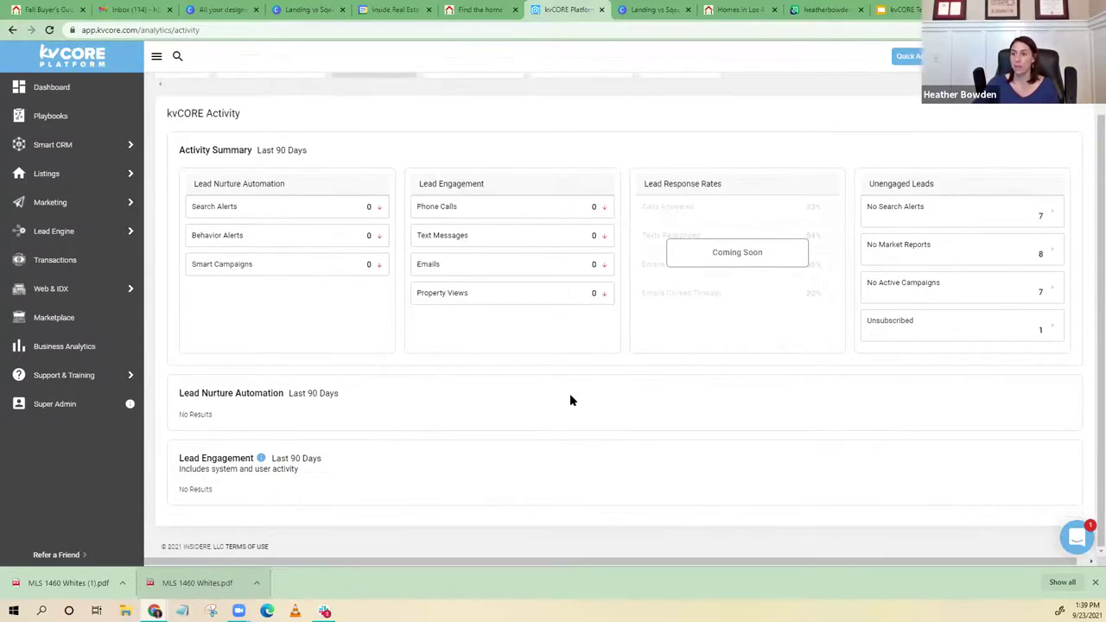
scroll(570, 393, "up", 1)
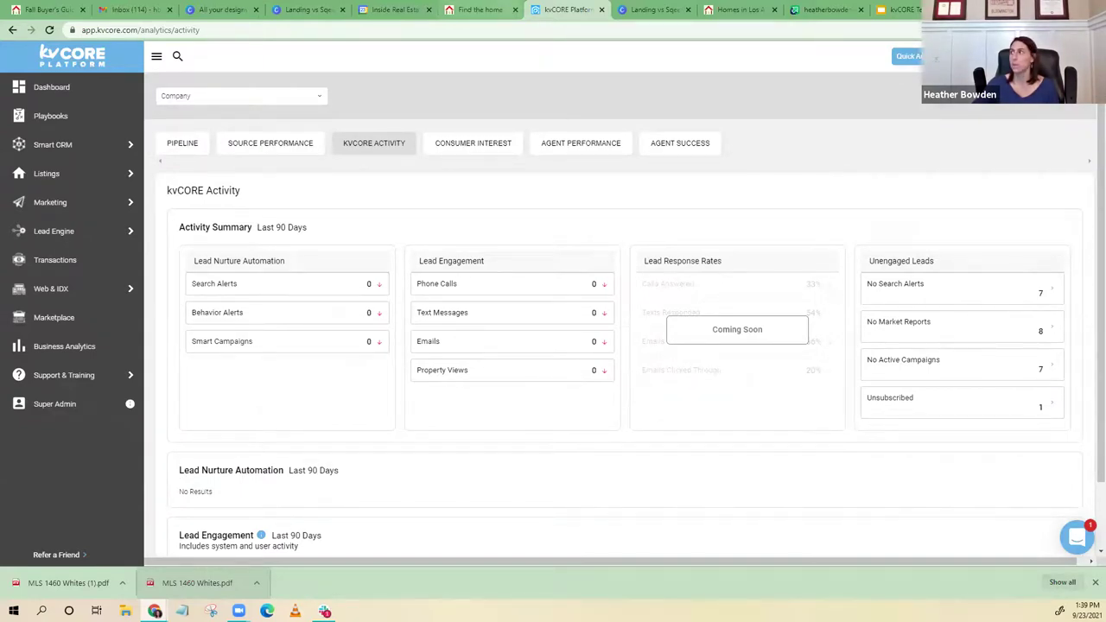
Search for zapier in a new tab and open the zapier.com website
key("ctrl+t")
type("zapier")
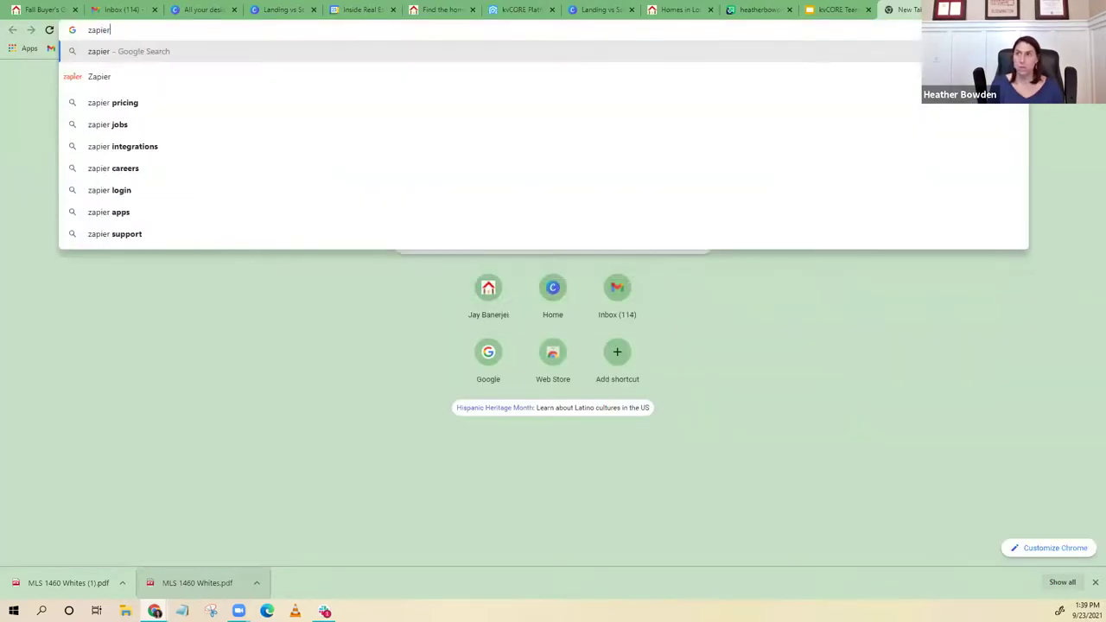
key("Return")
left_click(167, 173)
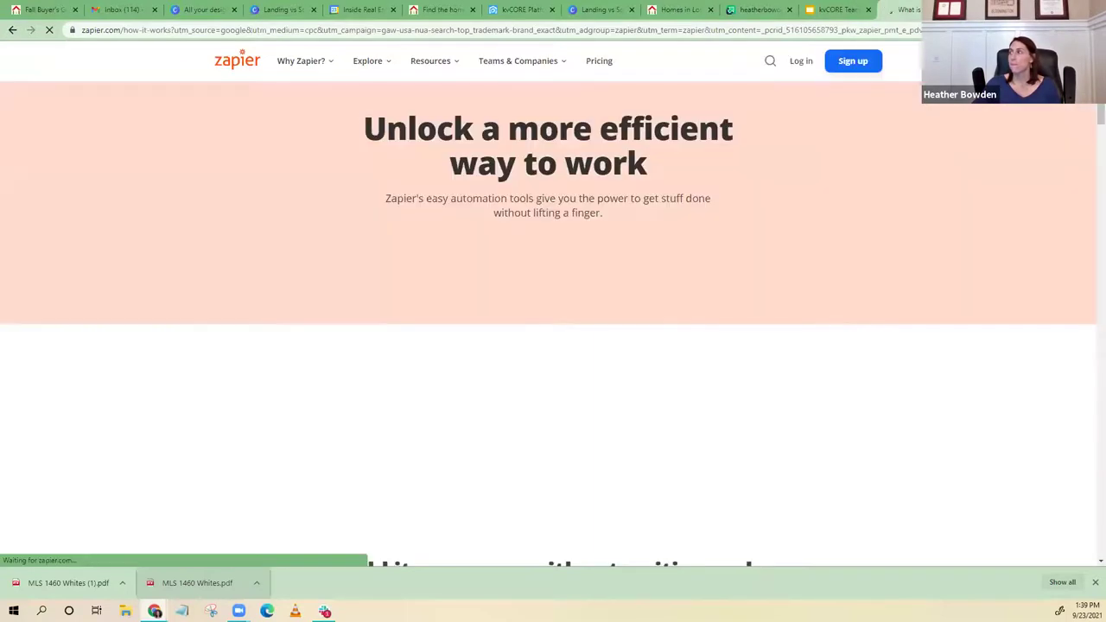
Log in to Zapier with a Google account
left_click(801, 62)
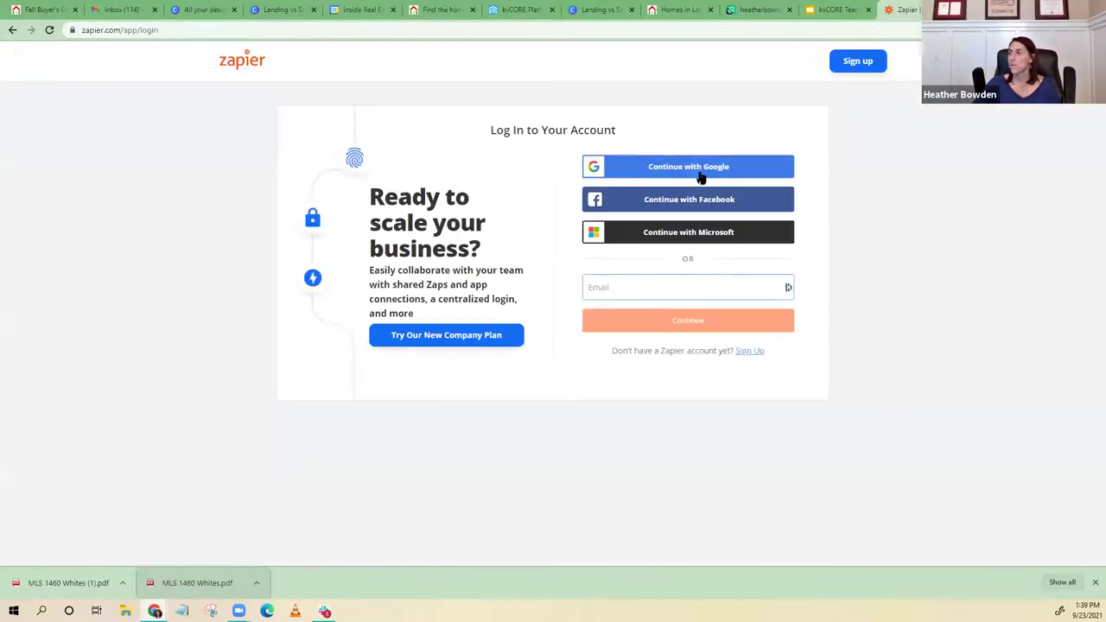
left_click(692, 170)
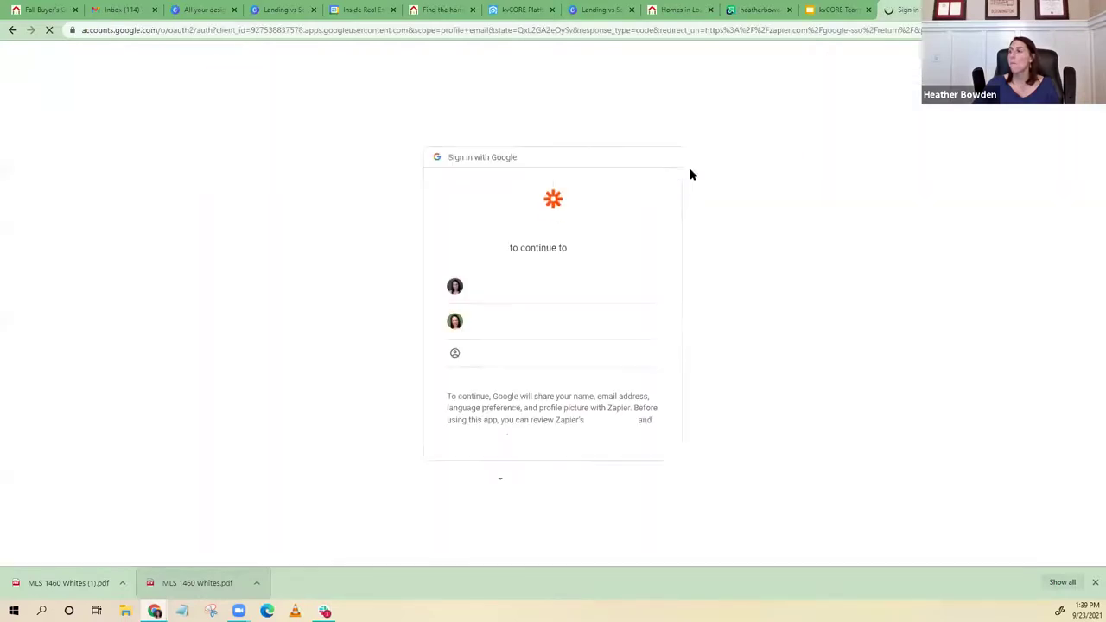
left_click(531, 325)
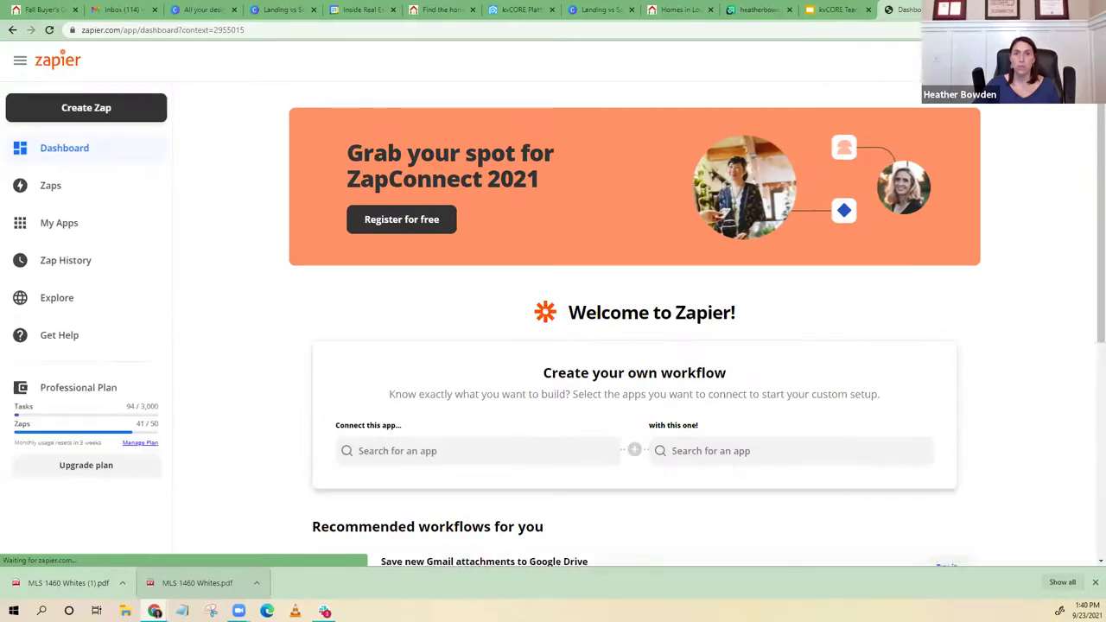
Create a new Zap triggered by New Lead in Facebook Lead Ads
left_click(114, 111)
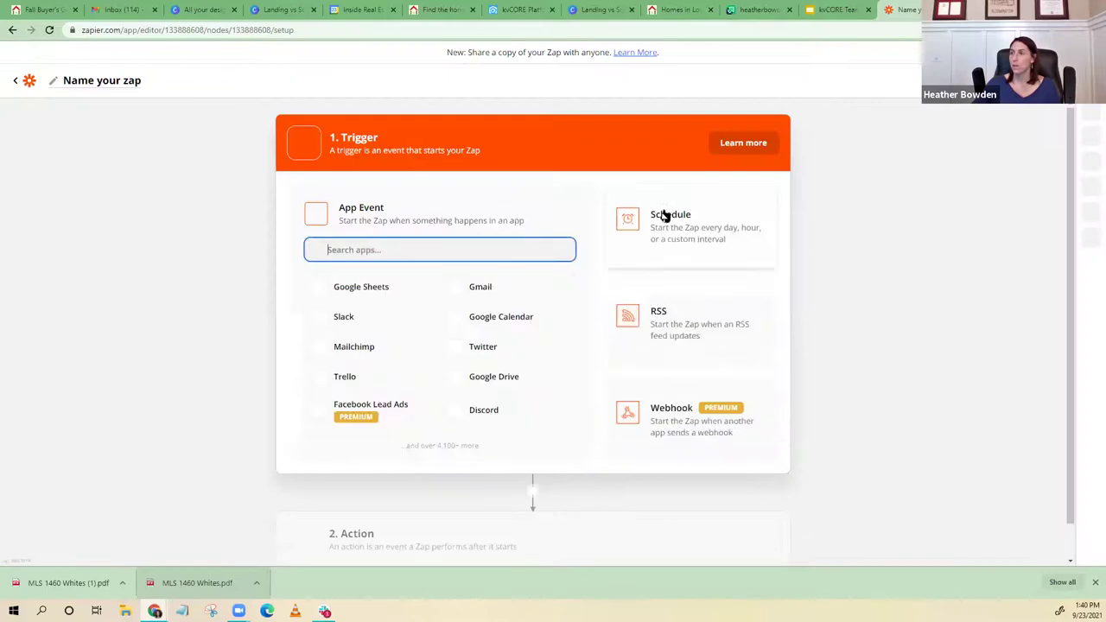
left_click(350, 288)
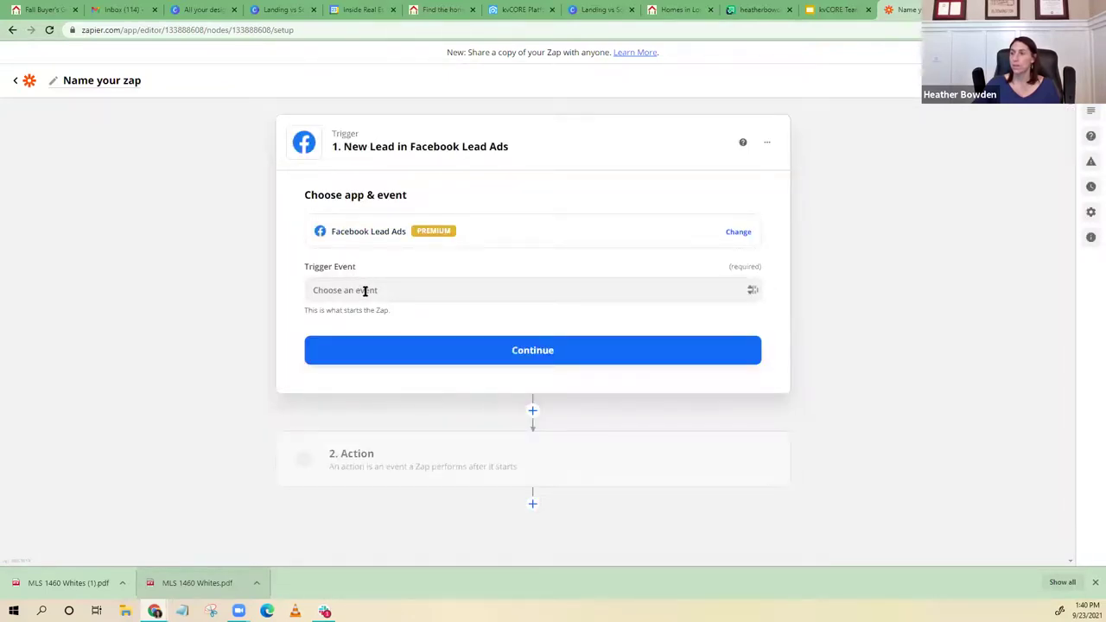
left_click(365, 291)
left_click(368, 335)
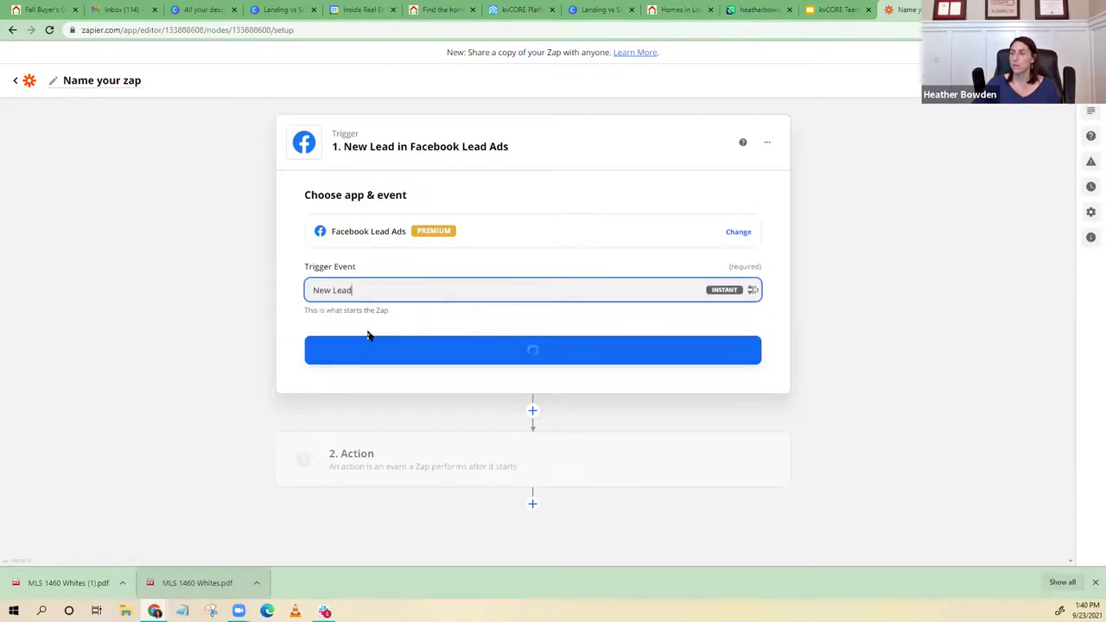
left_click(374, 354)
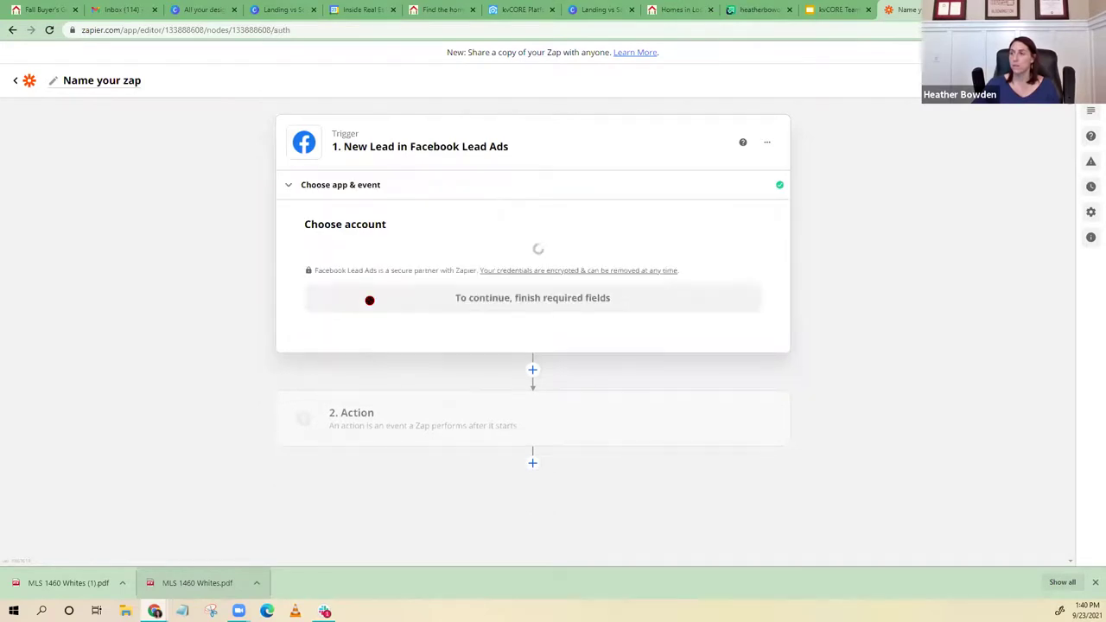
Choose the connected Facebook Lead Ads account for the trigger
left_click(377, 269)
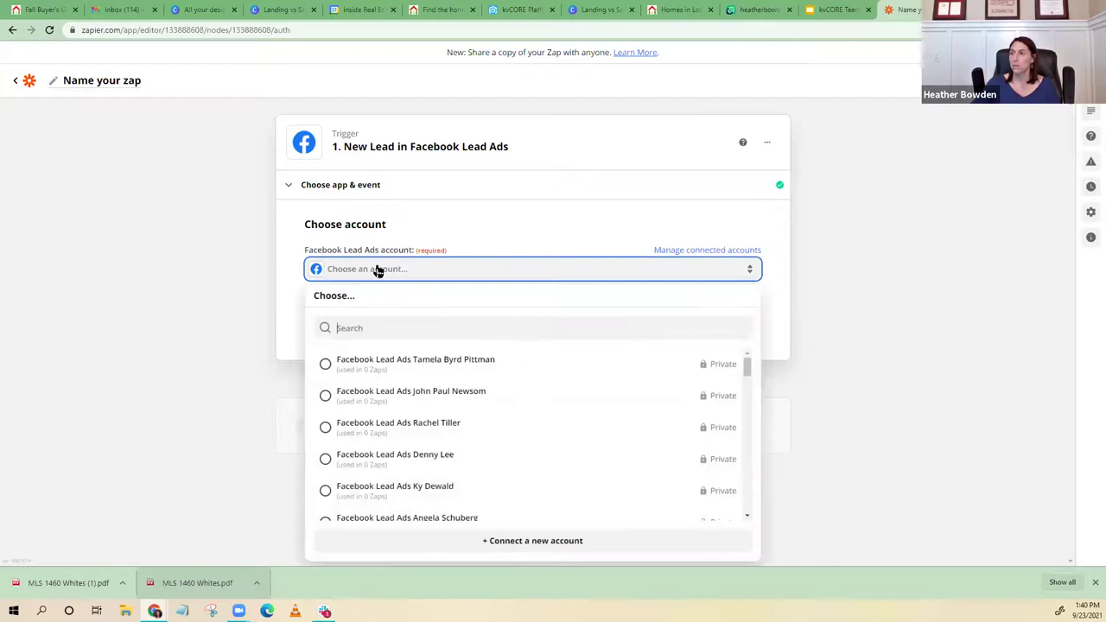
scroll(705, 391, "down", 3)
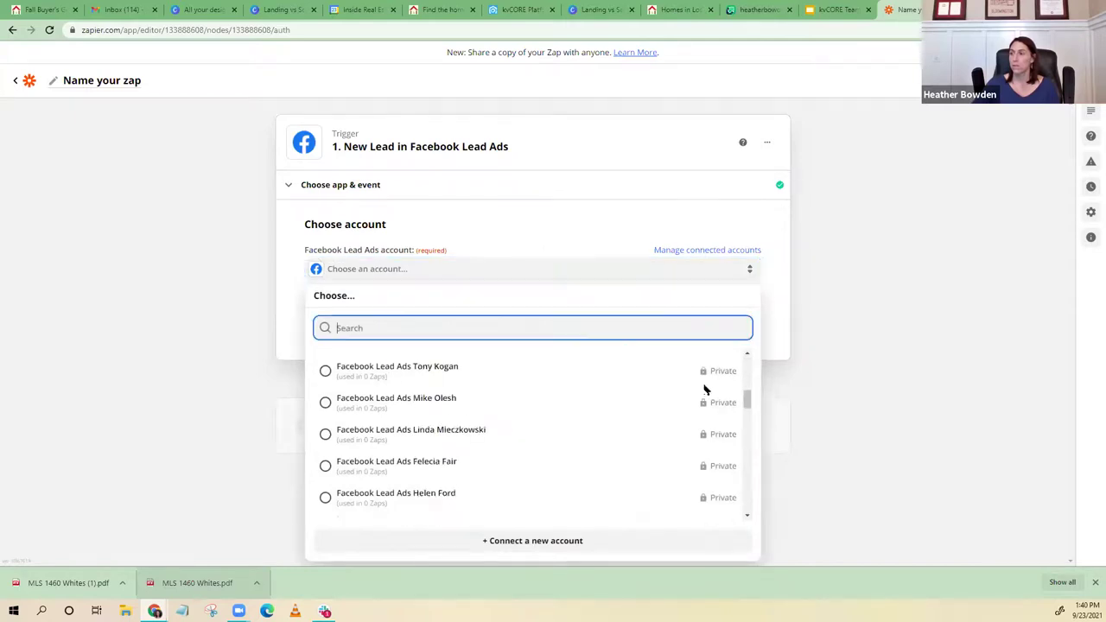
scroll(506, 405, "down", 3)
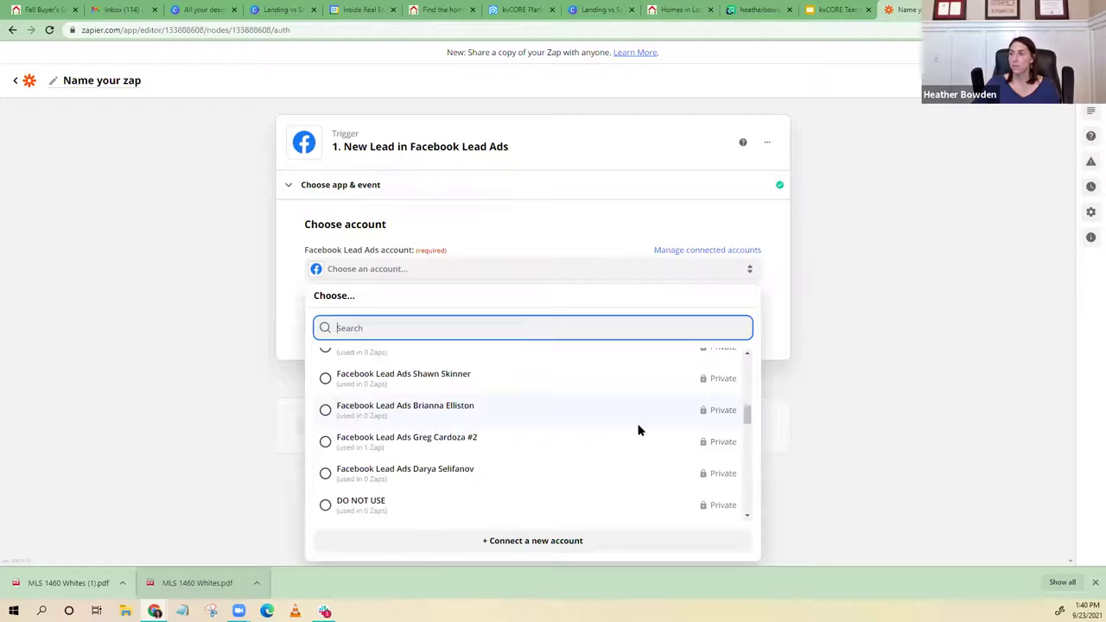
scroll(717, 418, "up", 3)
left_click(556, 419)
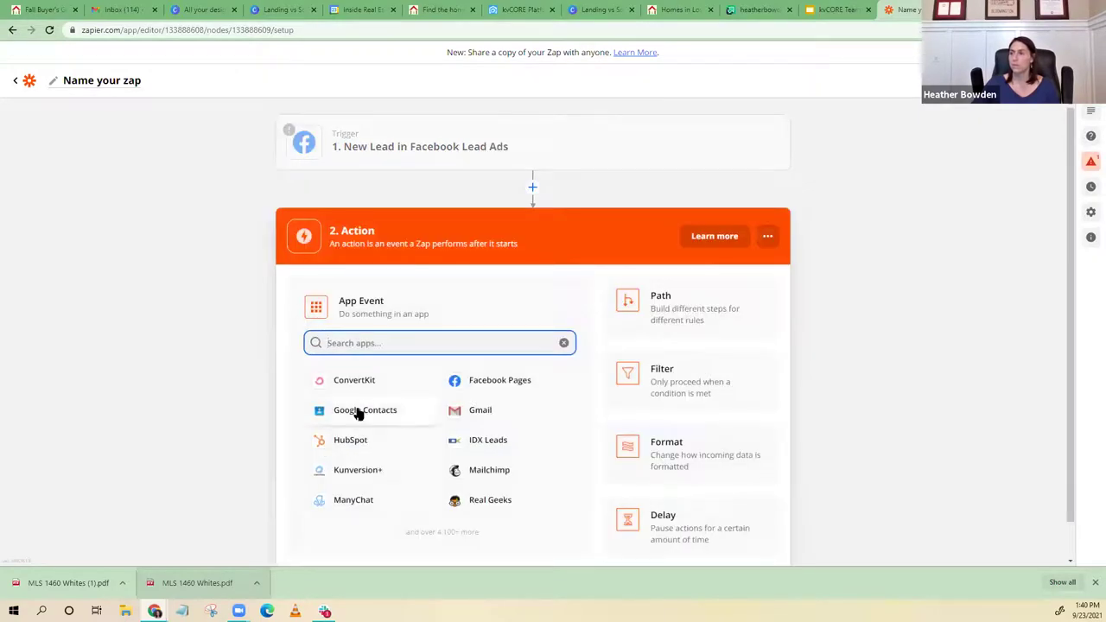
Set the trigger's Facebook Page to the Atlantic Shores Realty team page
left_click(401, 151)
left_click(373, 303)
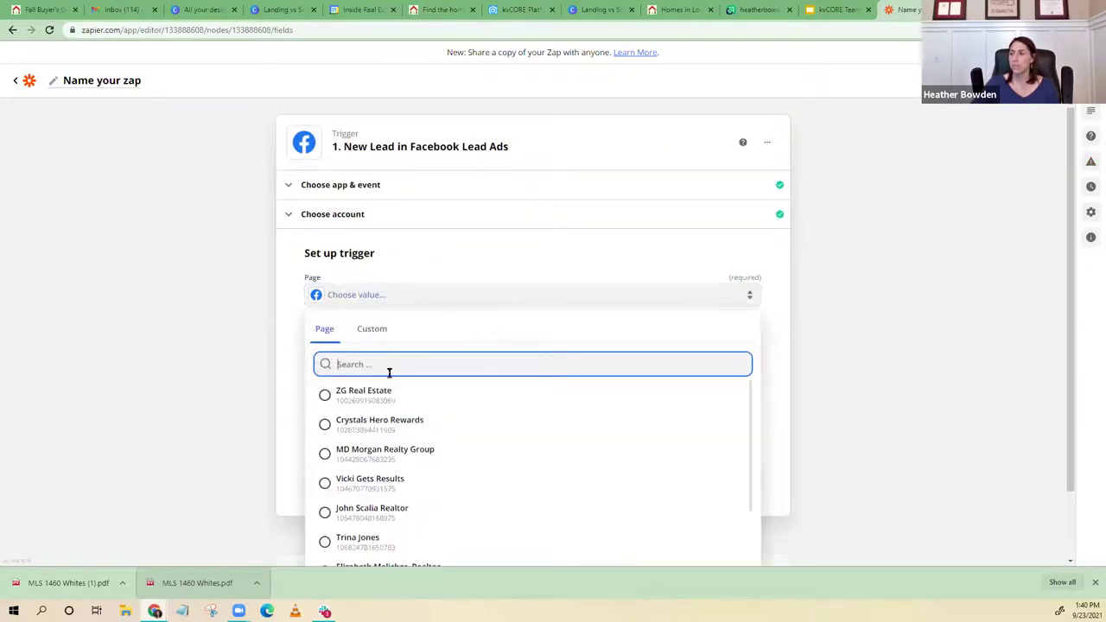
scroll(343, 419, "down", 1)
scroll(344, 419, "down", 4)
scroll(343, 427, "down", 2)
scroll(320, 428, "down", 2)
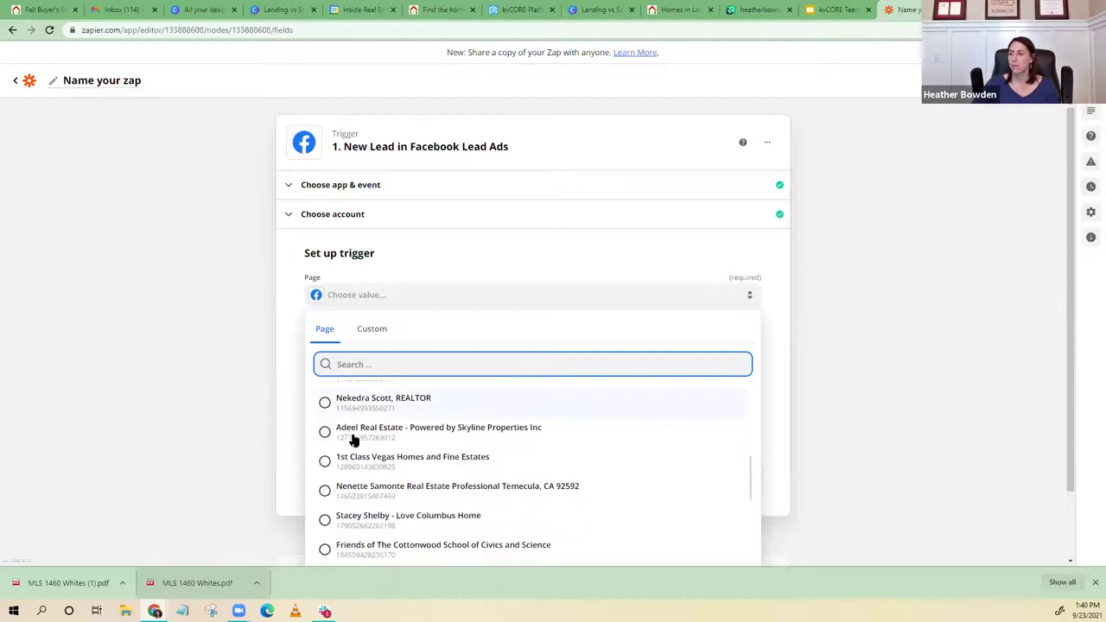
scroll(353, 440, "down", 5)
scroll(353, 441, "down", 4)
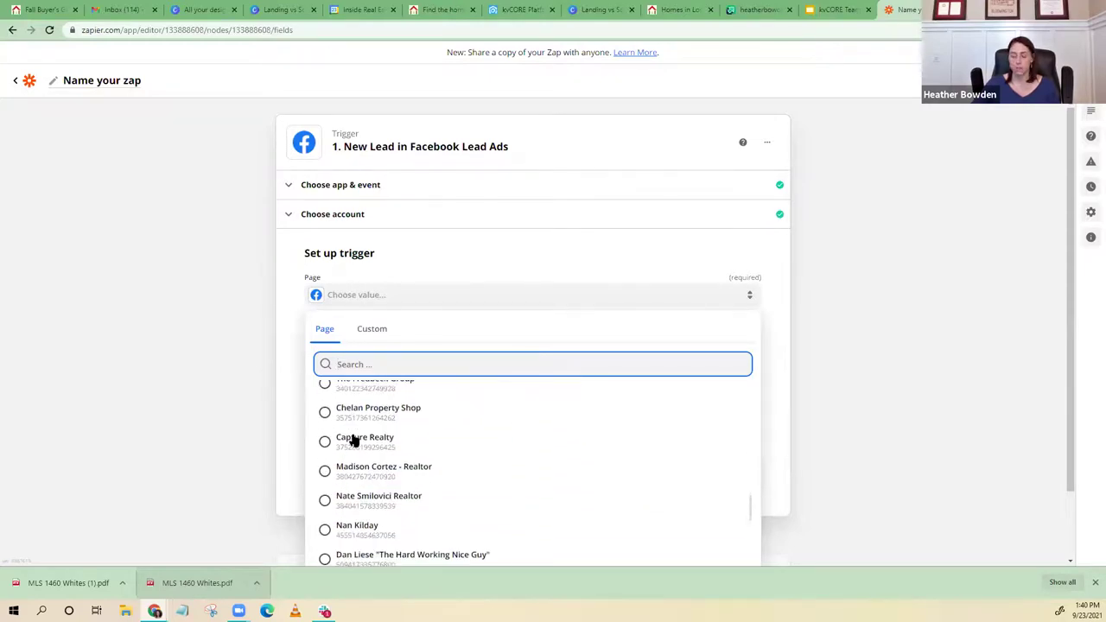
type("te")
left_click(396, 408)
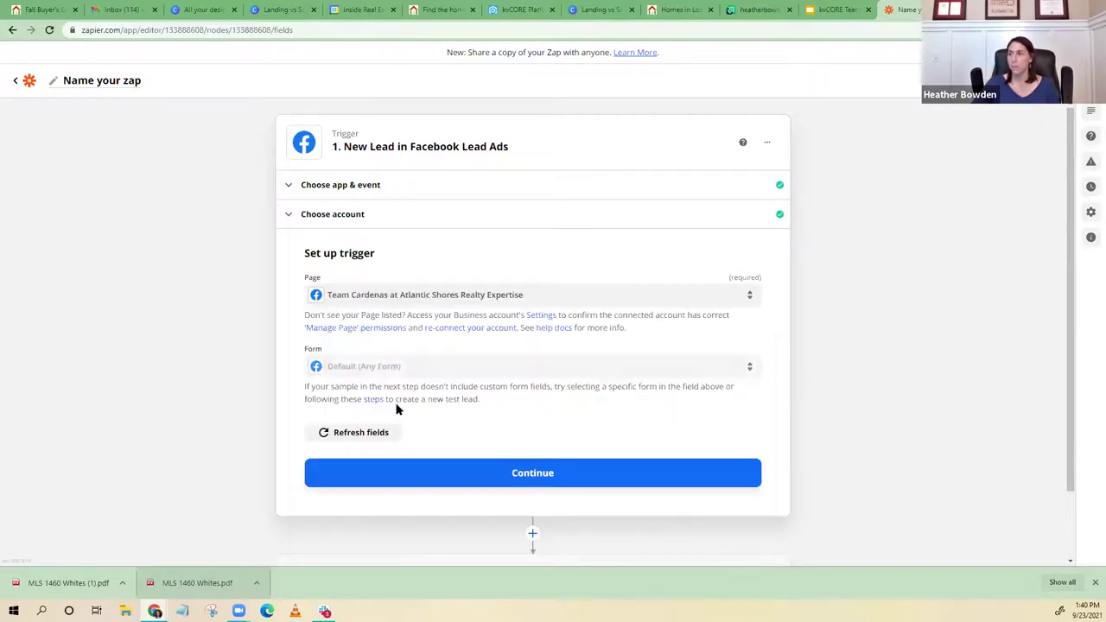
Select the specific lead form for the trigger
left_click(370, 367)
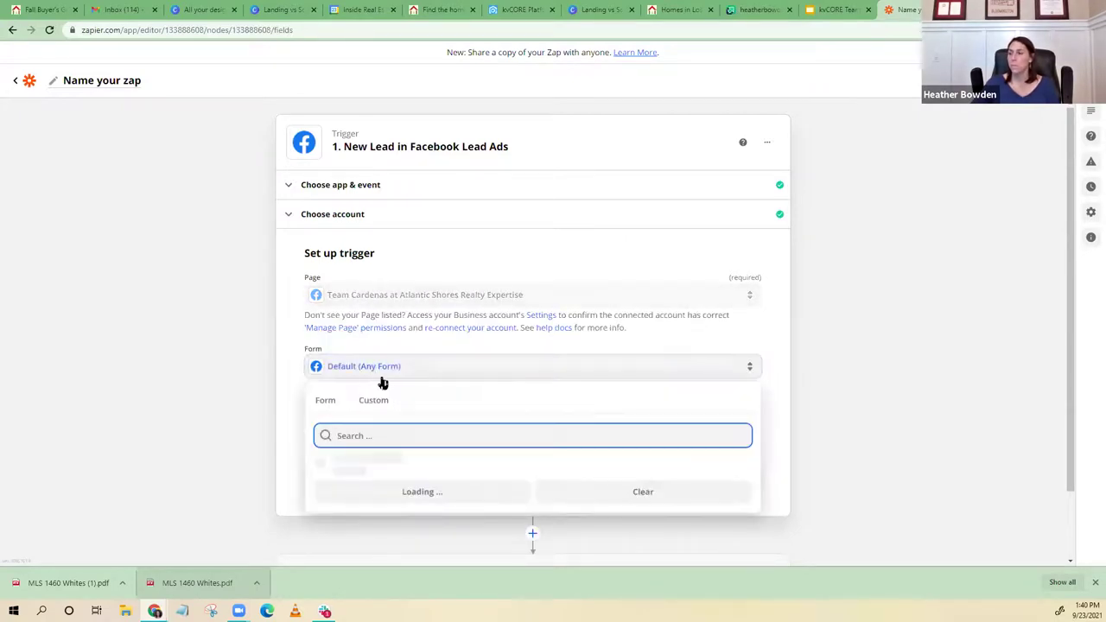
scroll(378, 412, "down", 2)
scroll(339, 447, "up", 1)
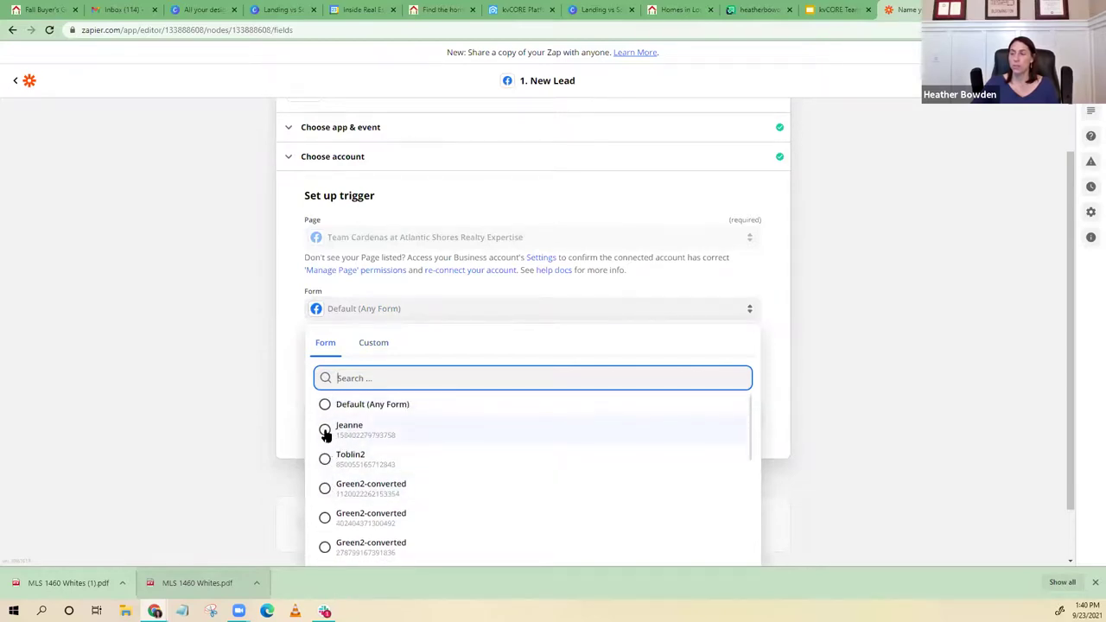
left_click(325, 430)
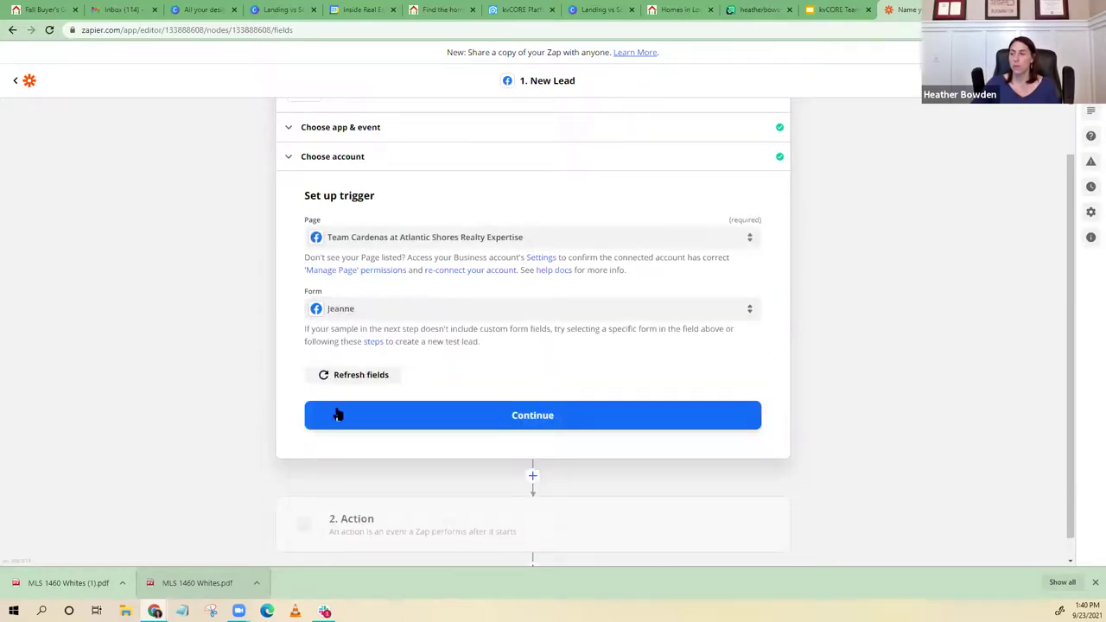
left_click(366, 314)
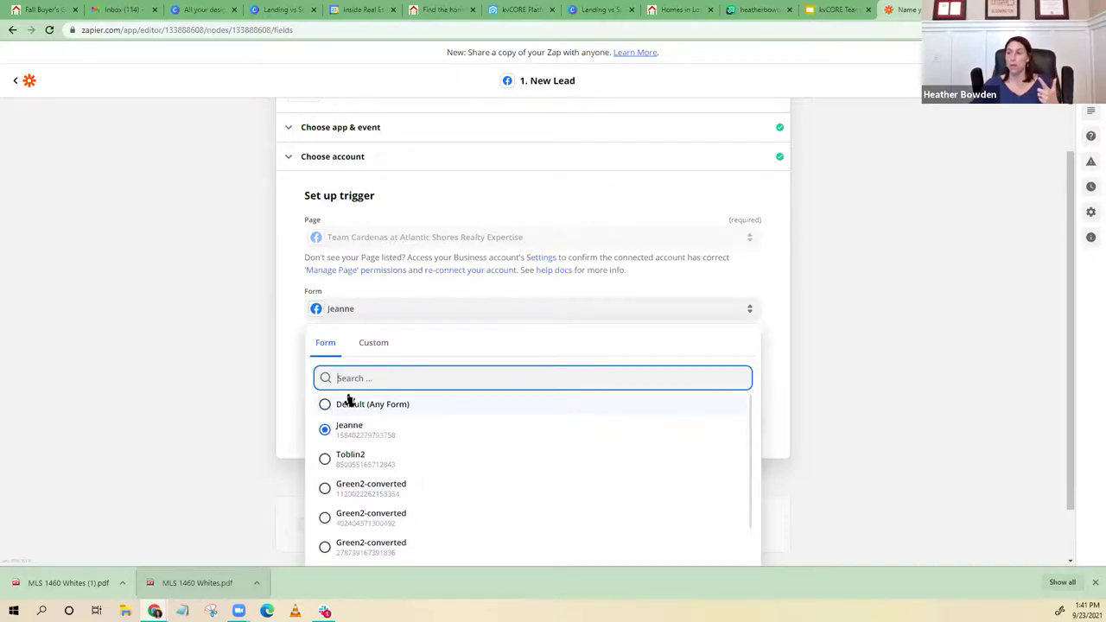
left_click(284, 406)
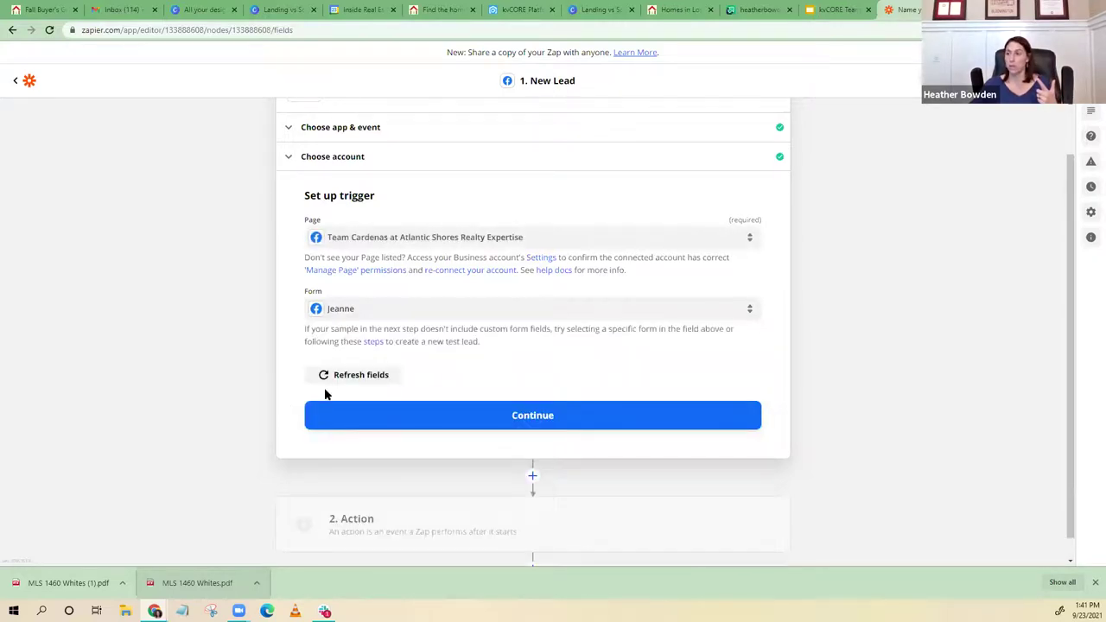
Test the trigger and retrieve sample lead Lead C
left_click(442, 420)
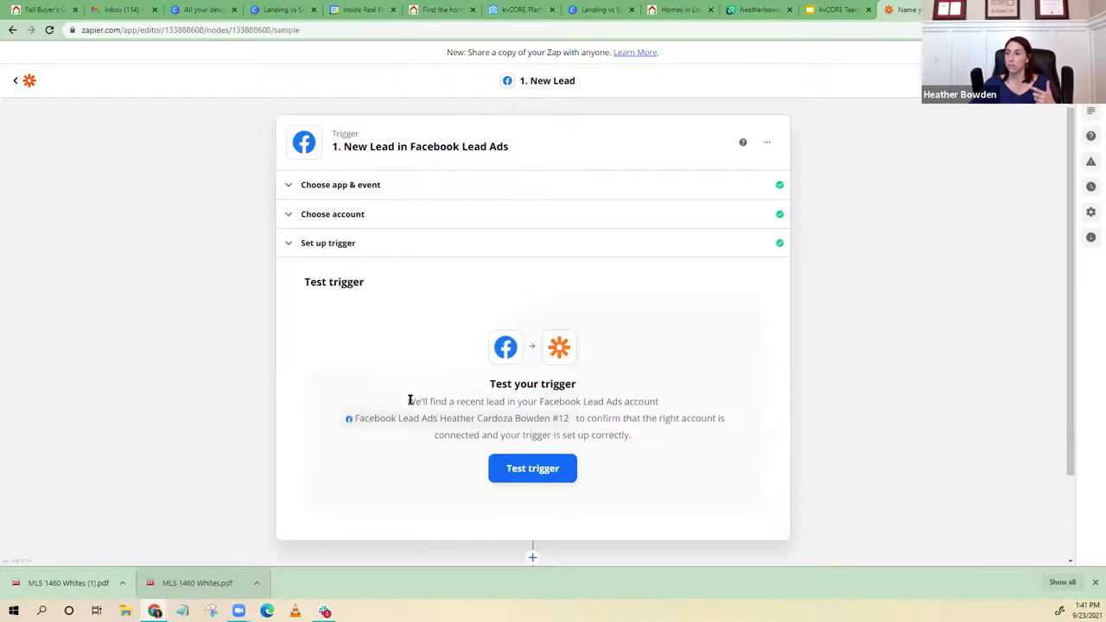
left_click(511, 473)
scroll(460, 422, "down", 2)
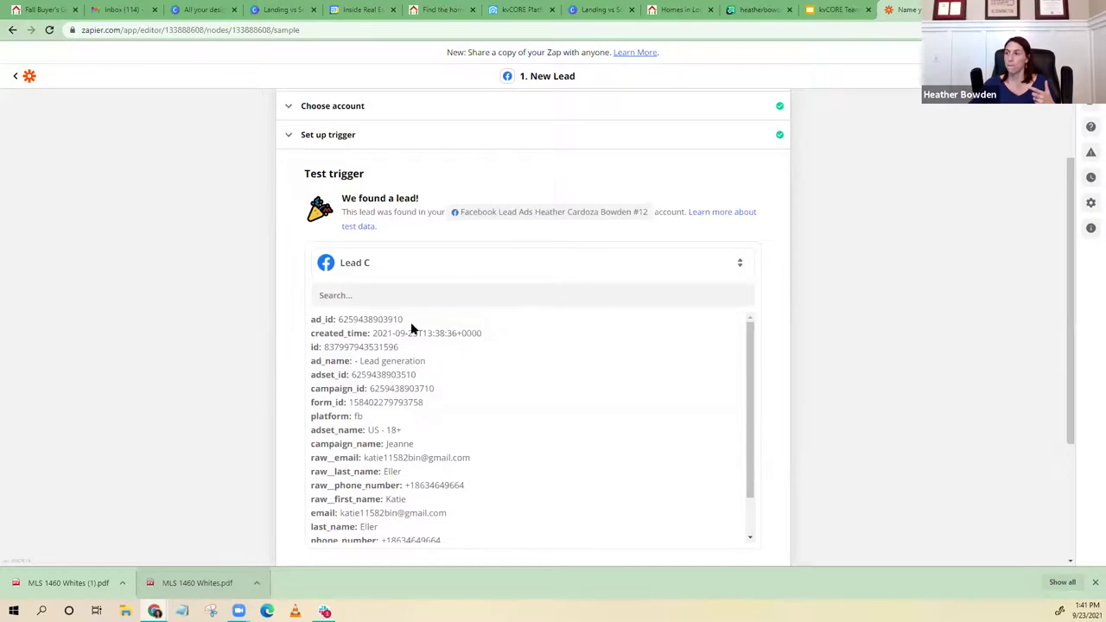
scroll(411, 329, "down", 5)
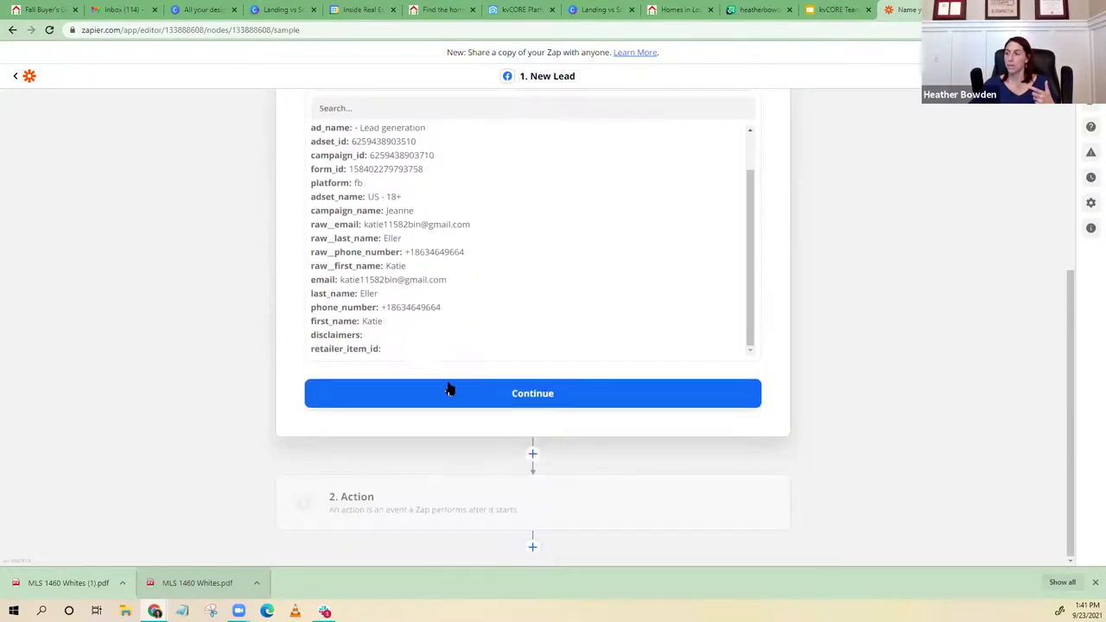
Set the Zap's action to kvCORE with the Create Contact (Post) event
left_click(448, 389)
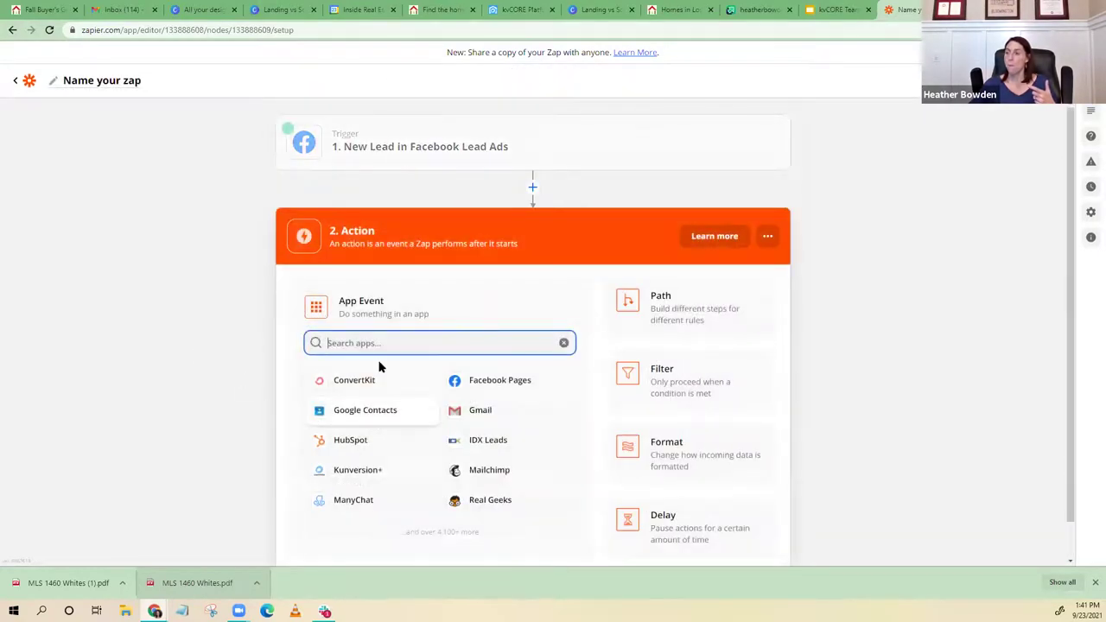
type("k")
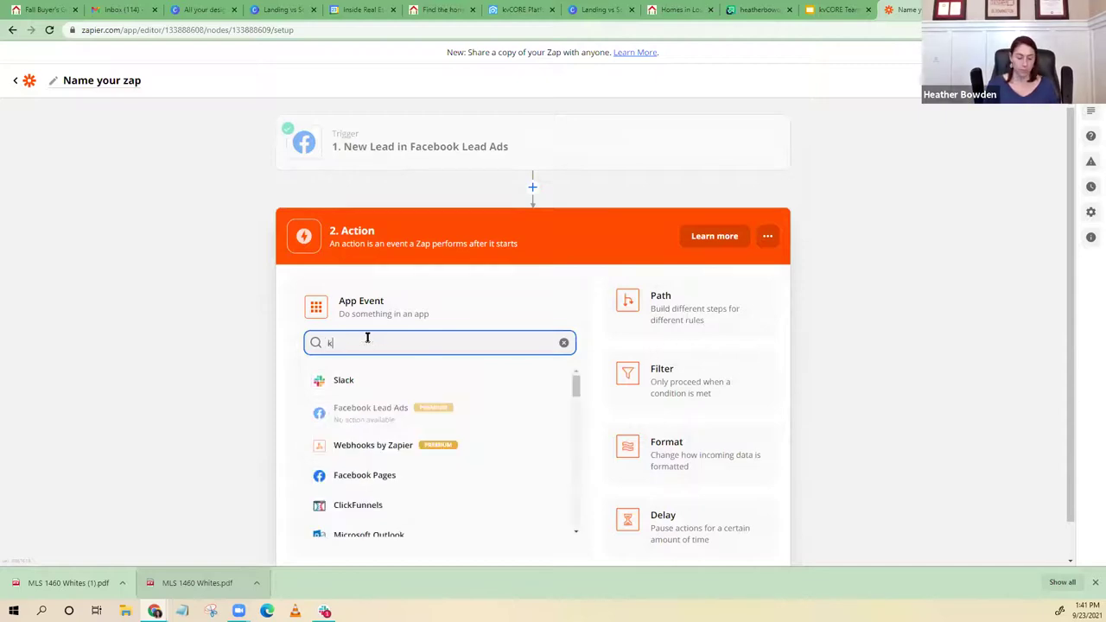
type("v")
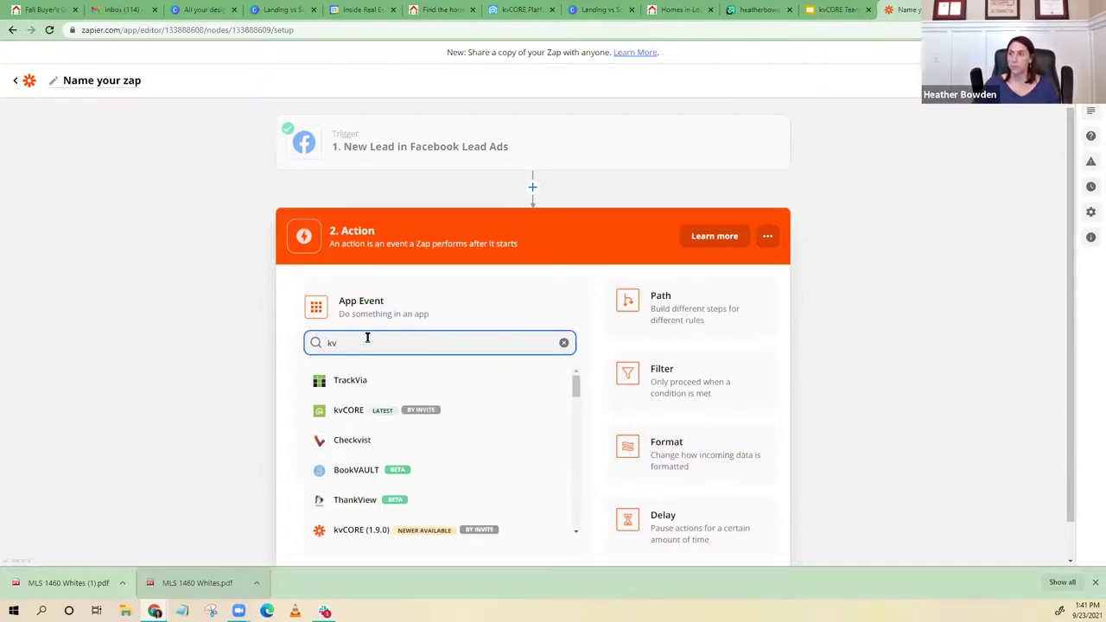
left_click(333, 412)
left_click(352, 387)
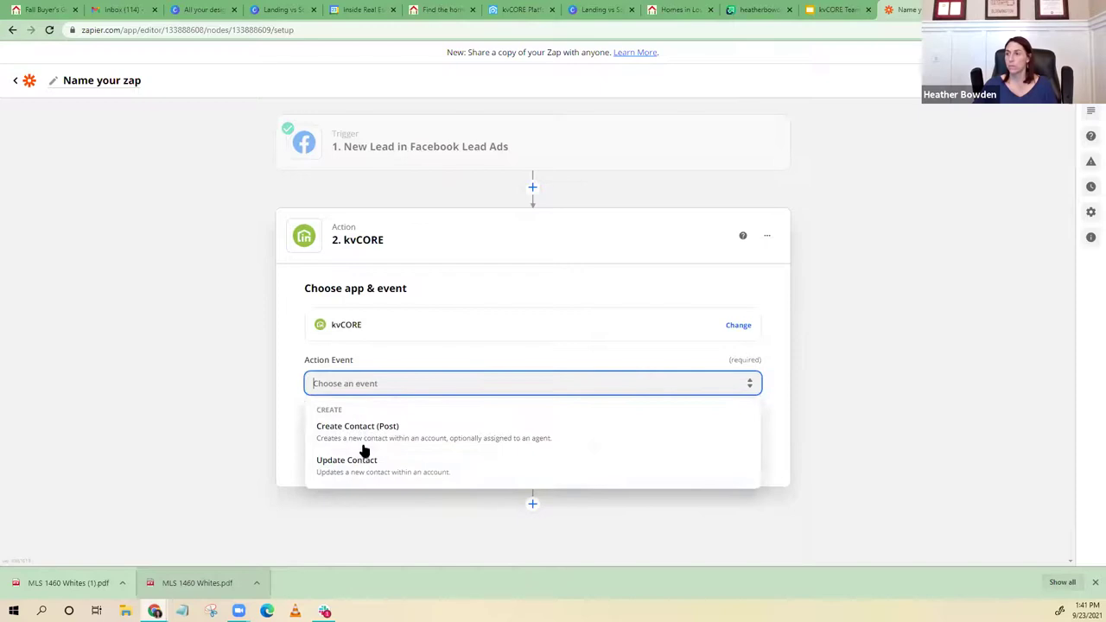
left_click(358, 434)
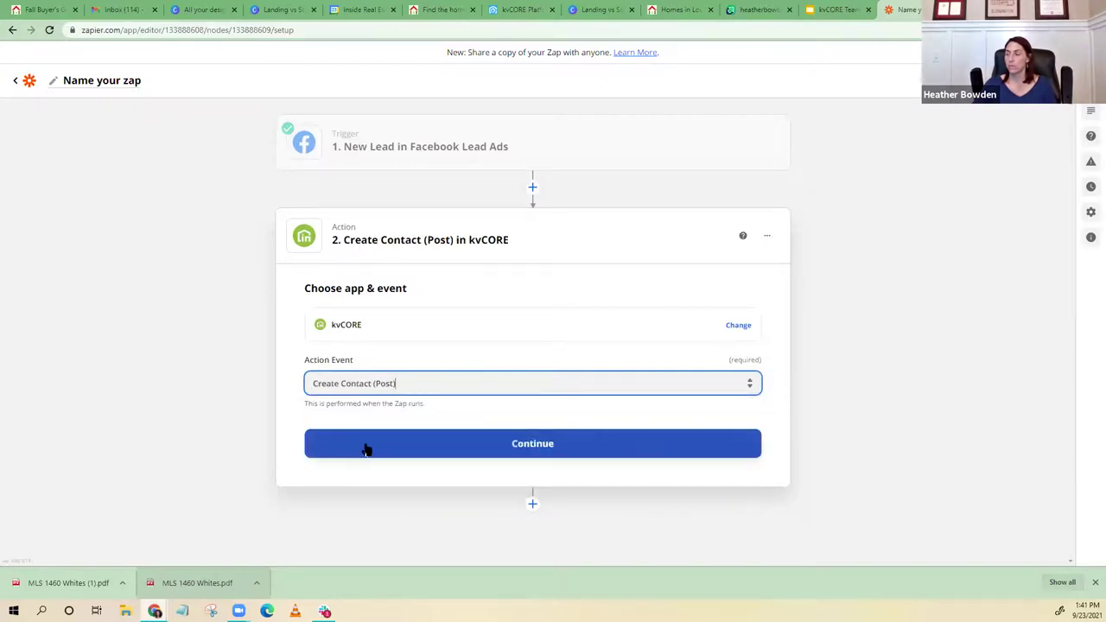
left_click(363, 448)
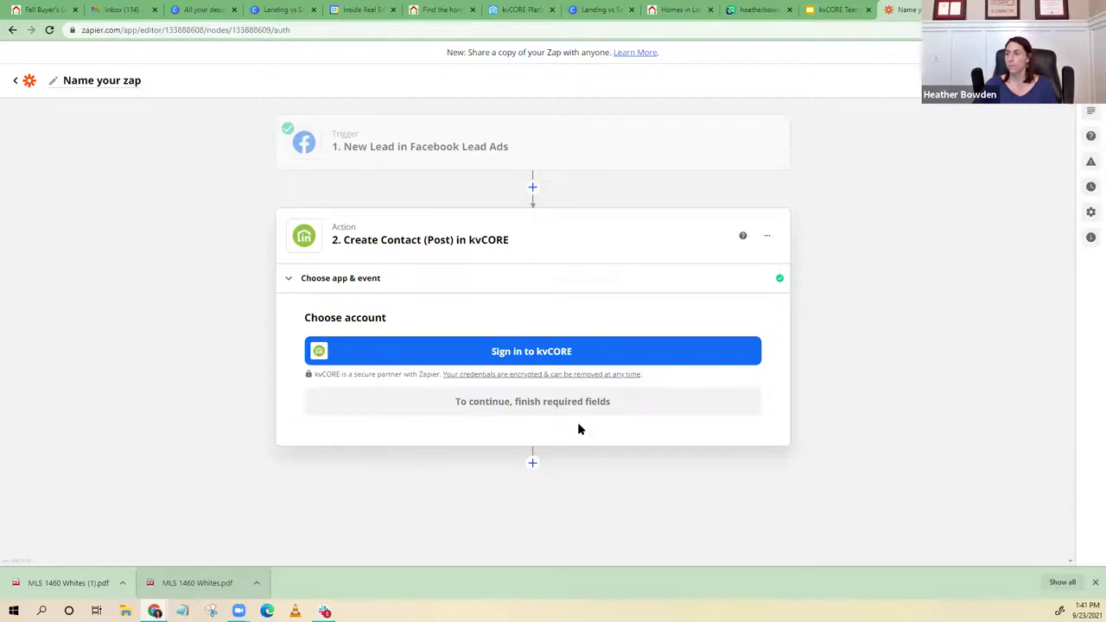
Start the kvCORE sign-in and switch back to the kvCORE Platform page
left_click(516, 357)
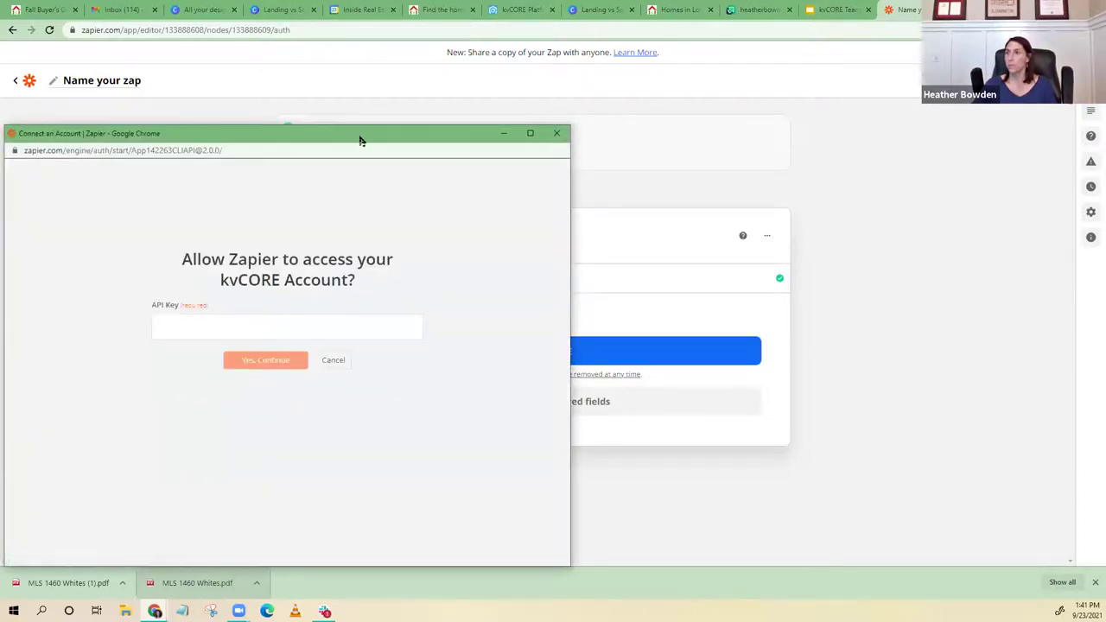
left_click_drag(361, 140, 877, 121)
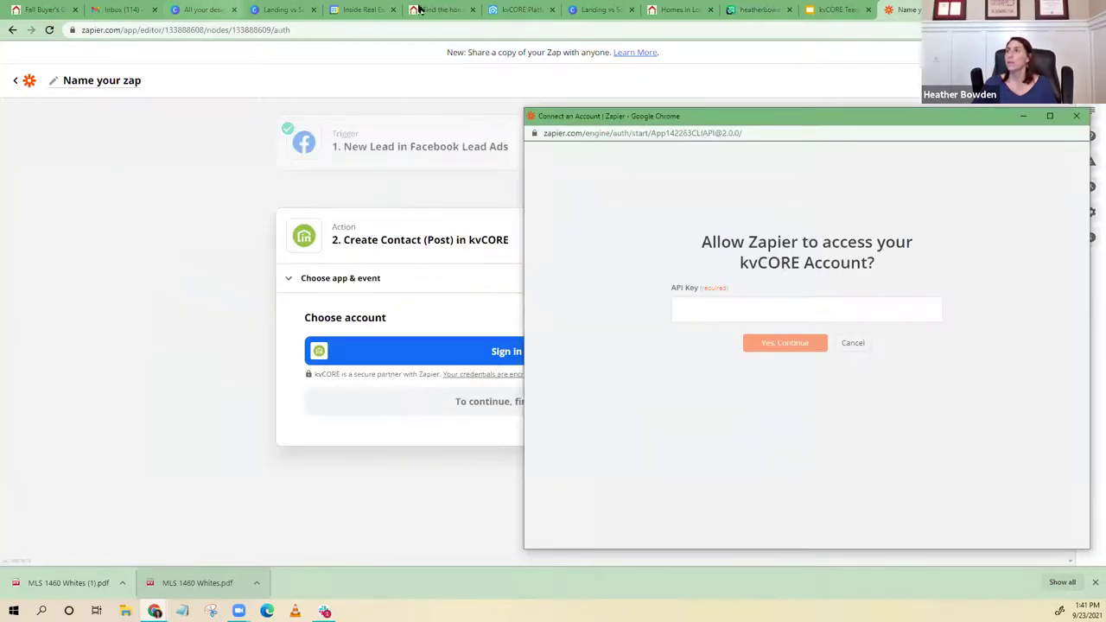
left_click(516, 10)
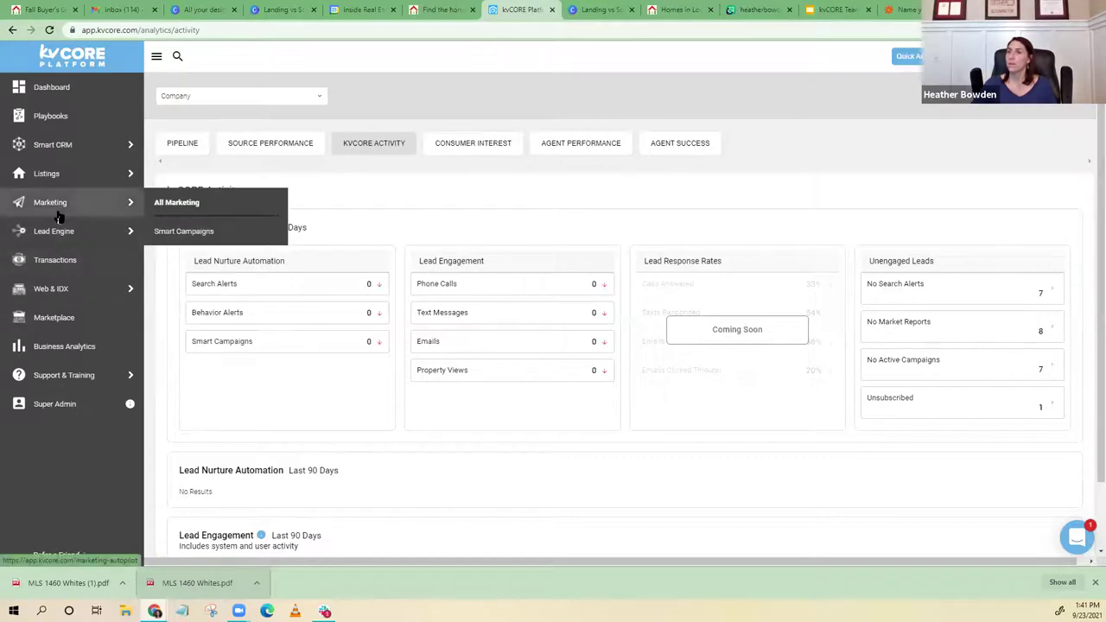
Copy the Company Zapier key from Lead Engine's Lead Dropbox page and return to Zapier
left_click(160, 241)
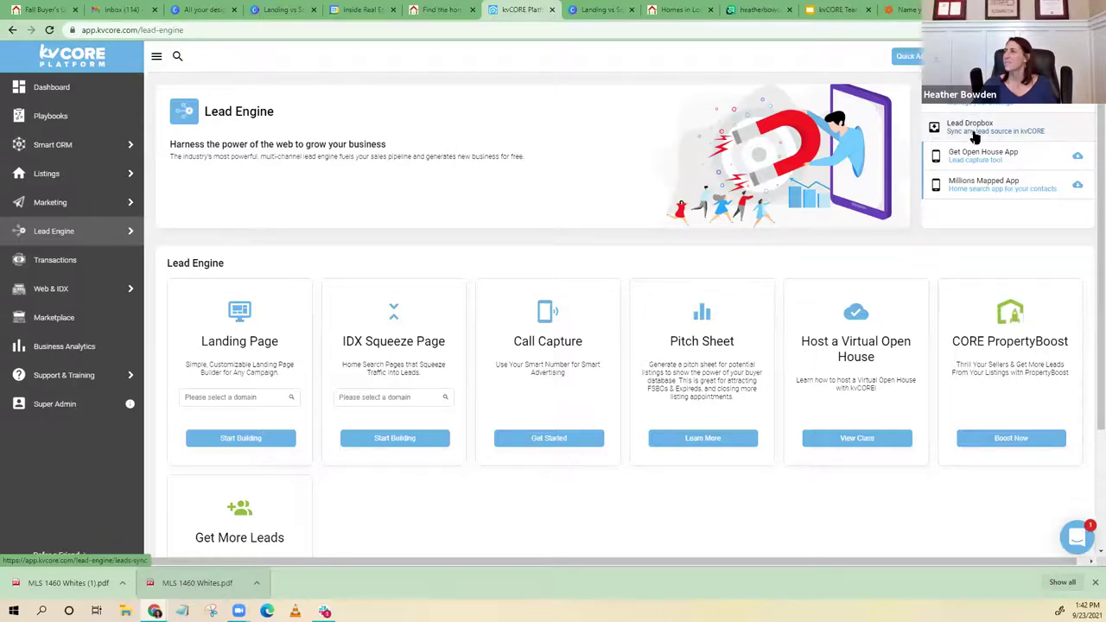
left_click(974, 139)
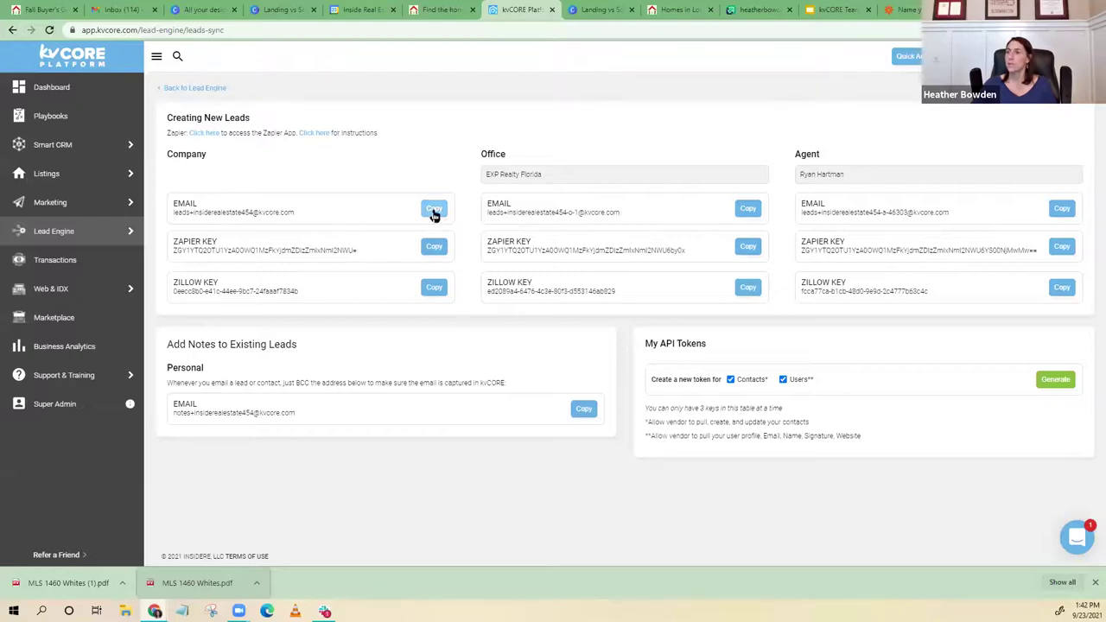
left_click(434, 246)
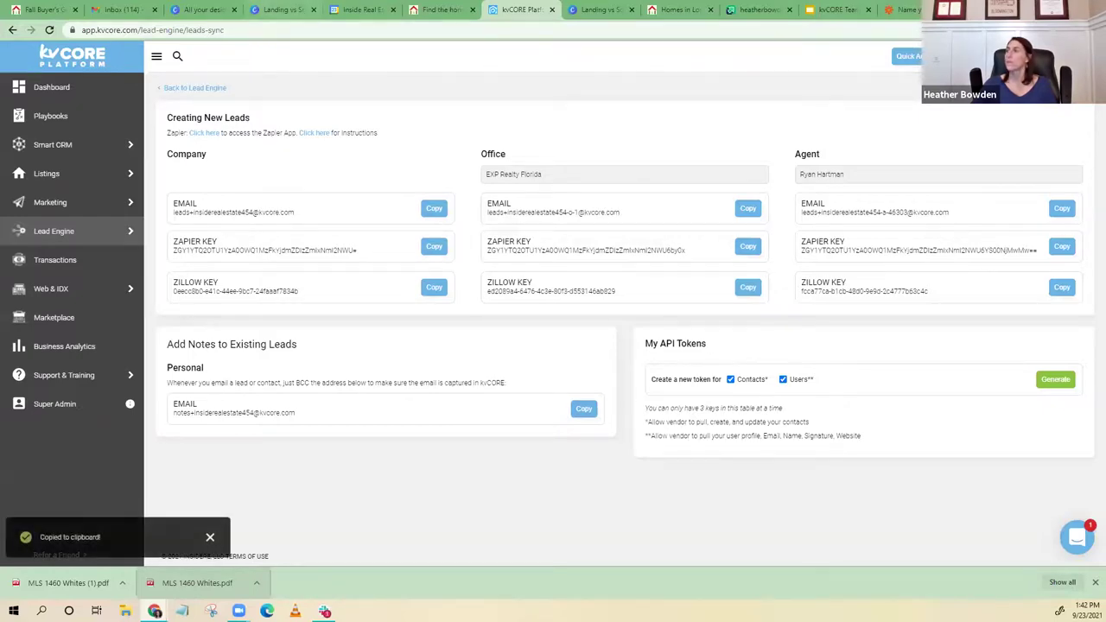
left_click(908, 8)
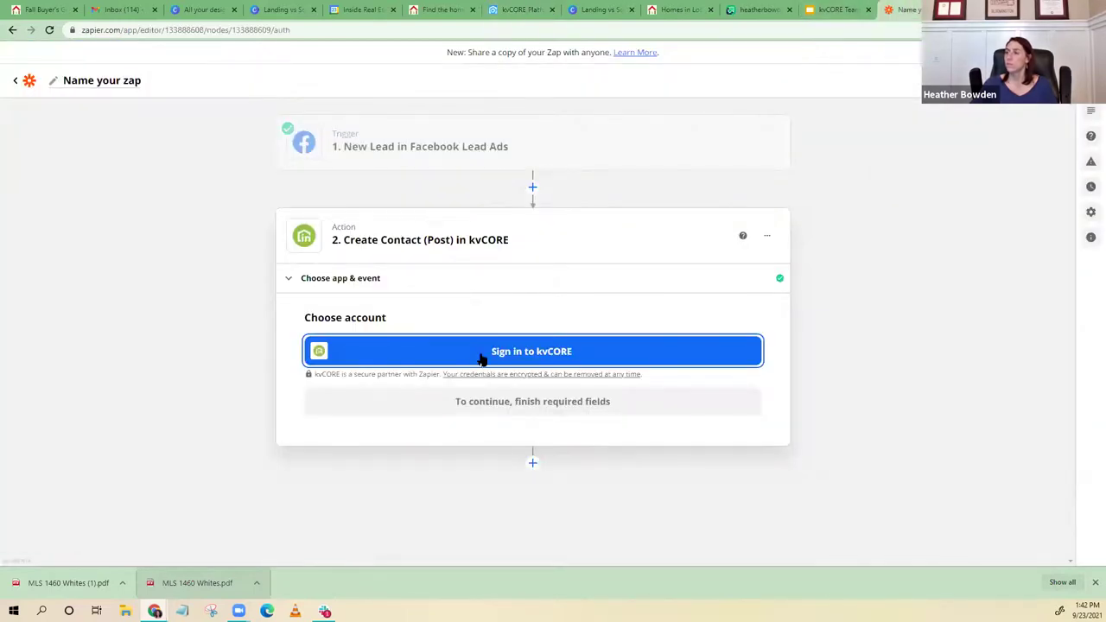
Sign in to kvCORE in Zapier using the copied Zapier key as the API key
left_click(481, 358)
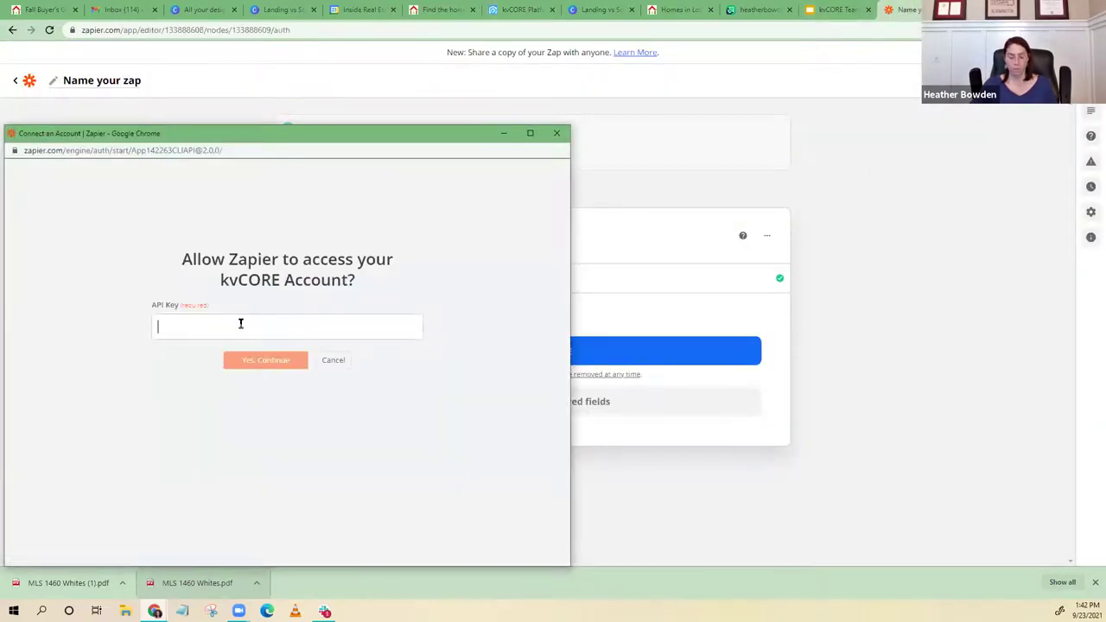
key("ctrl+v")
left_click(254, 365)
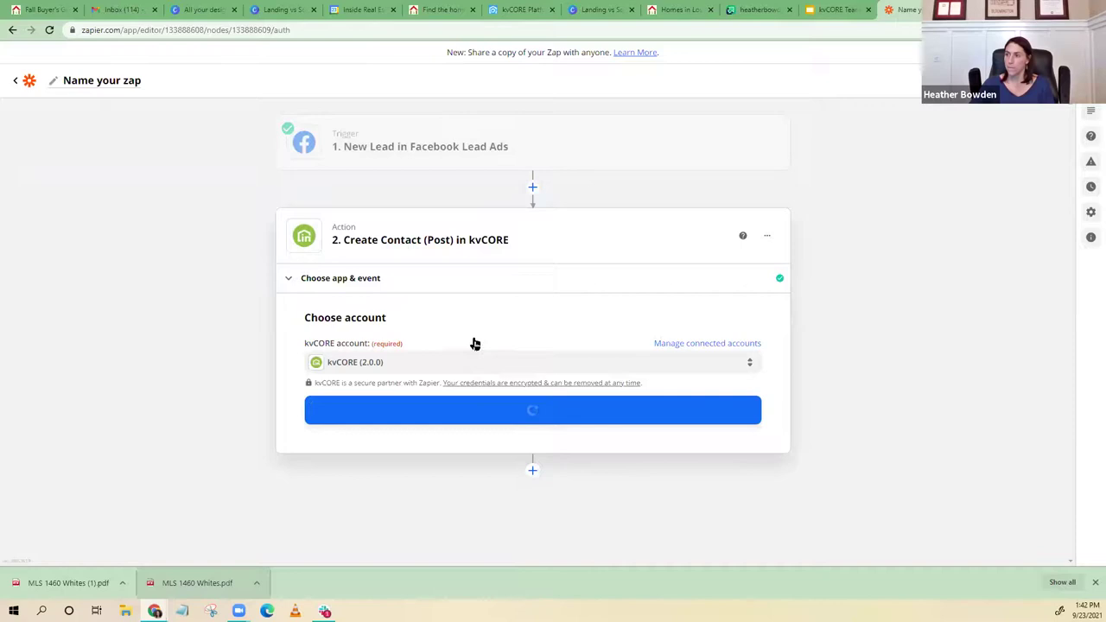
left_click(469, 413)
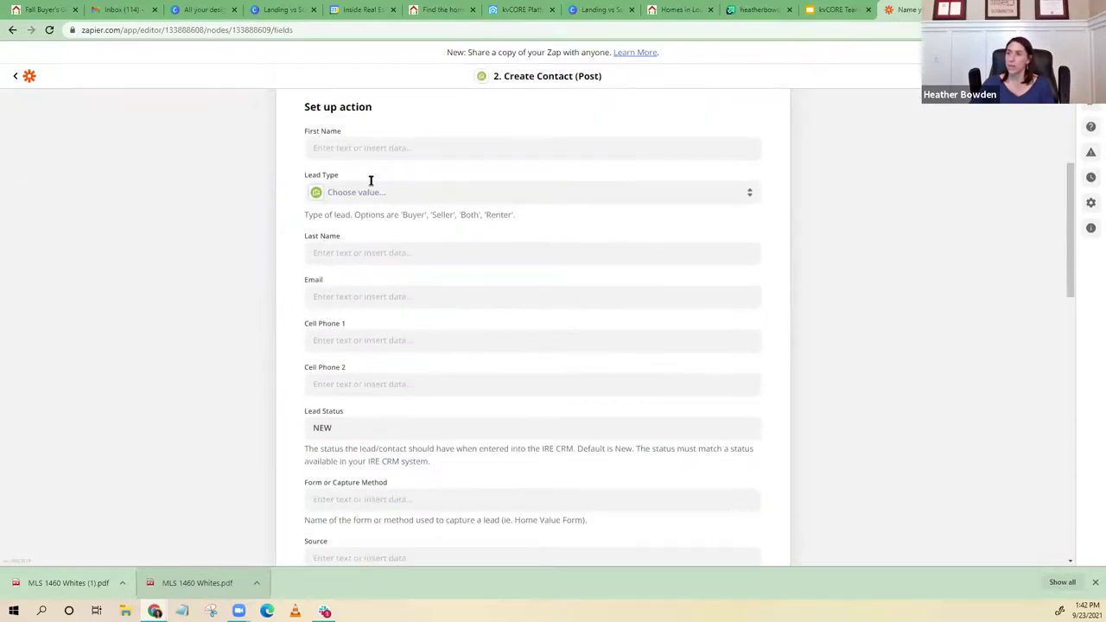
Map the lead's first name into First Name and set Lead Type to Buyer
left_click(361, 147)
left_click(363, 281)
left_click(285, 209)
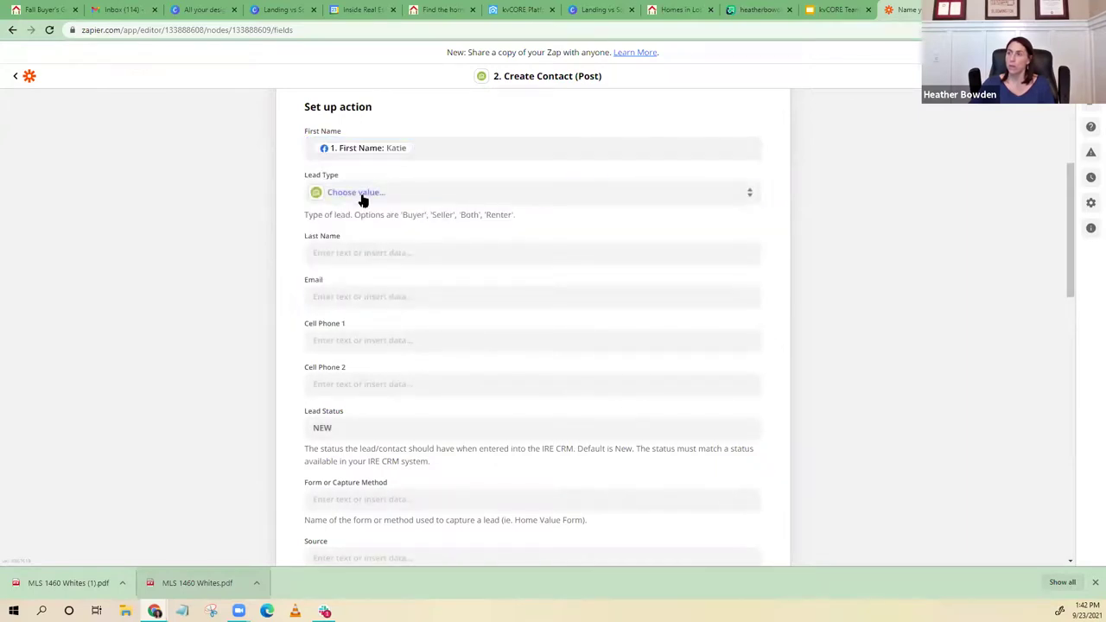
left_click(361, 195)
left_click(347, 298)
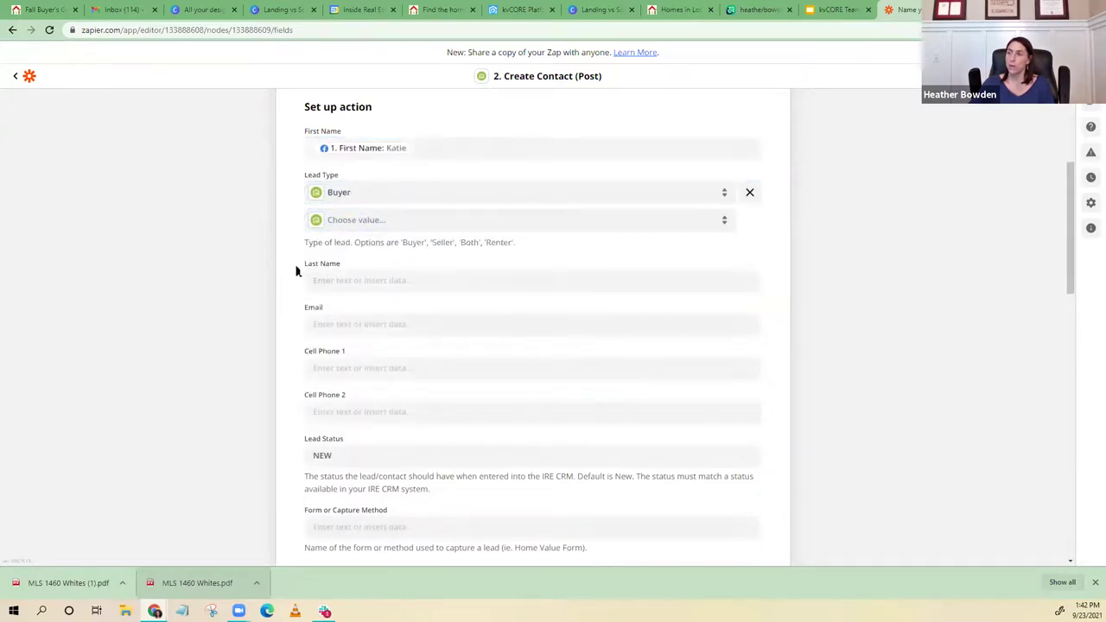
Map the lead's last name and email into the Last Name and Email fields
left_click(337, 280)
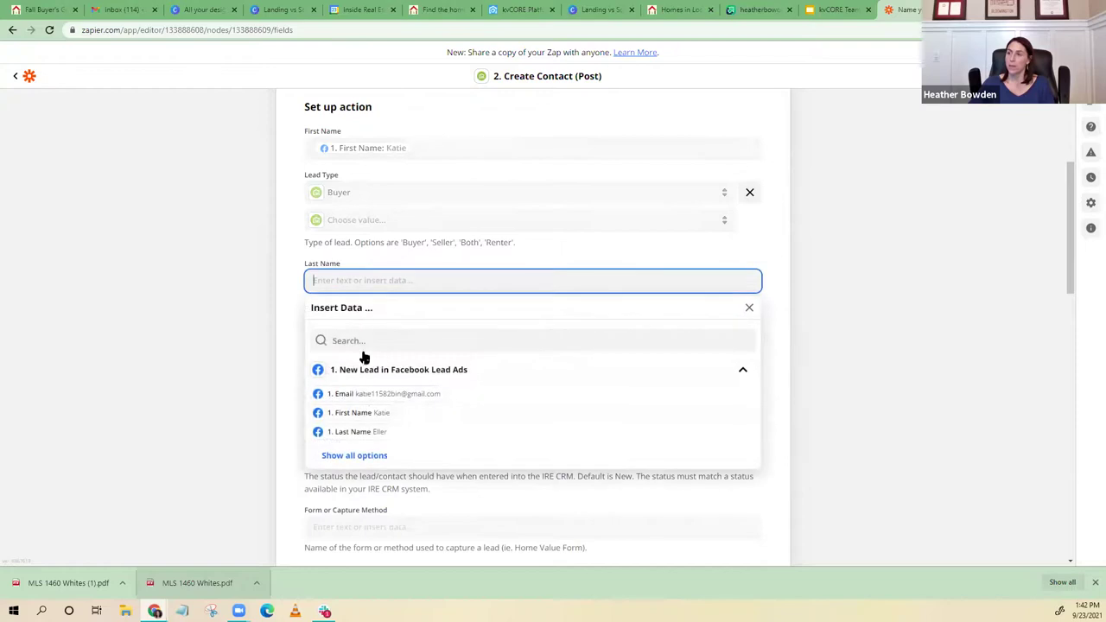
left_click(353, 432)
left_click(284, 340)
scroll(308, 317, "down", 1)
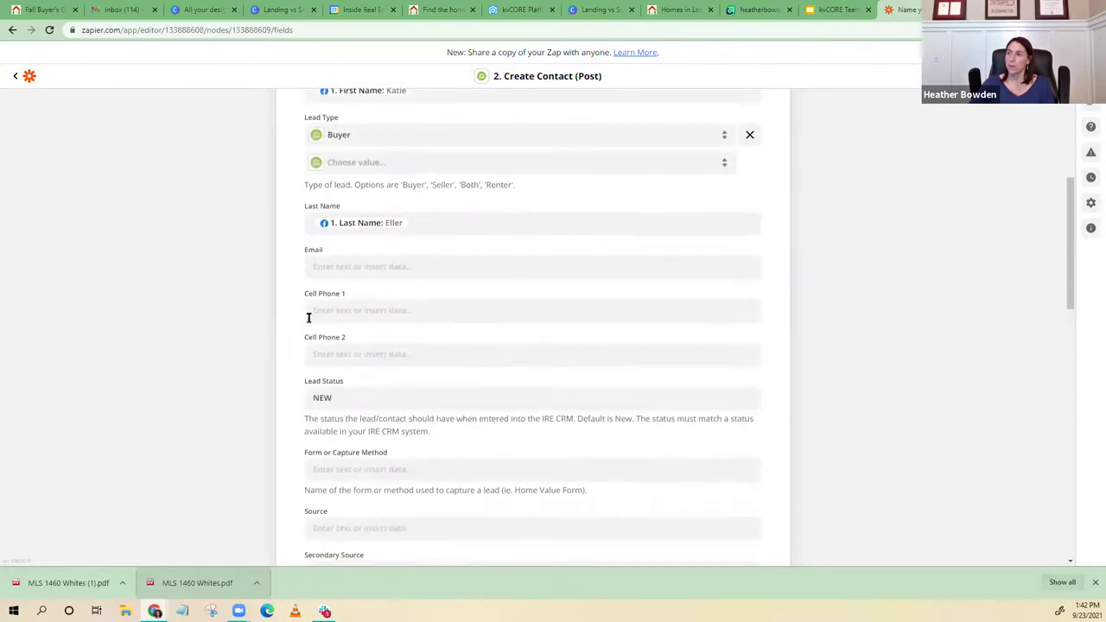
left_click(337, 269)
left_click(365, 384)
left_click(294, 315)
Map the lead's phone number into the Cell Phone 1 field
left_click(323, 309)
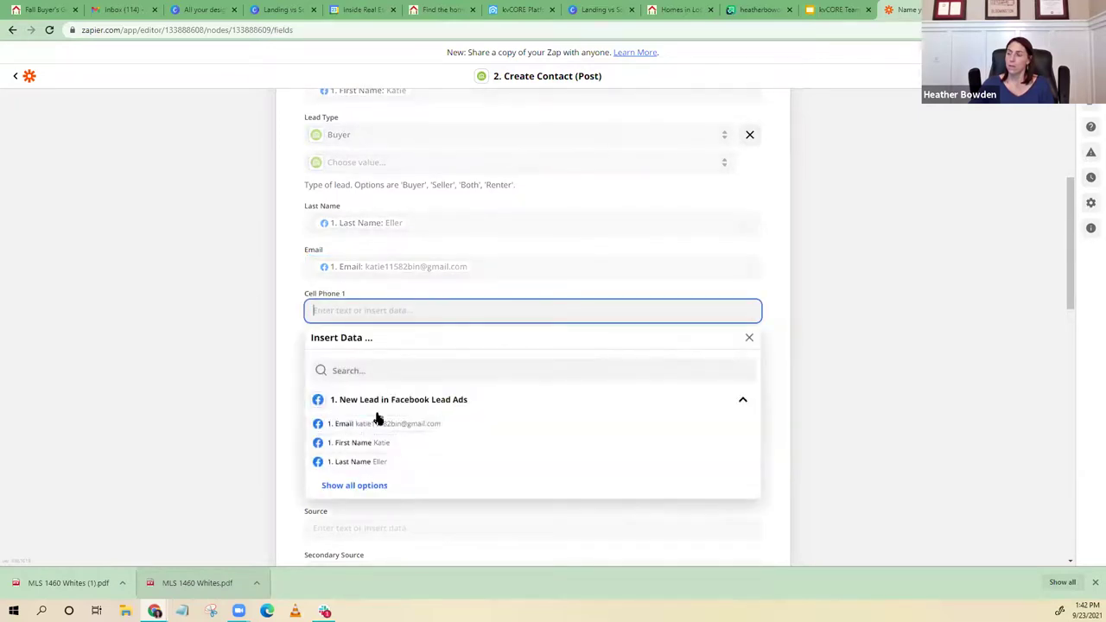
scroll(378, 423, "down", 2)
left_click(359, 372)
left_click(359, 378)
left_click(293, 368)
scroll(311, 359, "down", 2)
scroll(311, 359, "down", 4)
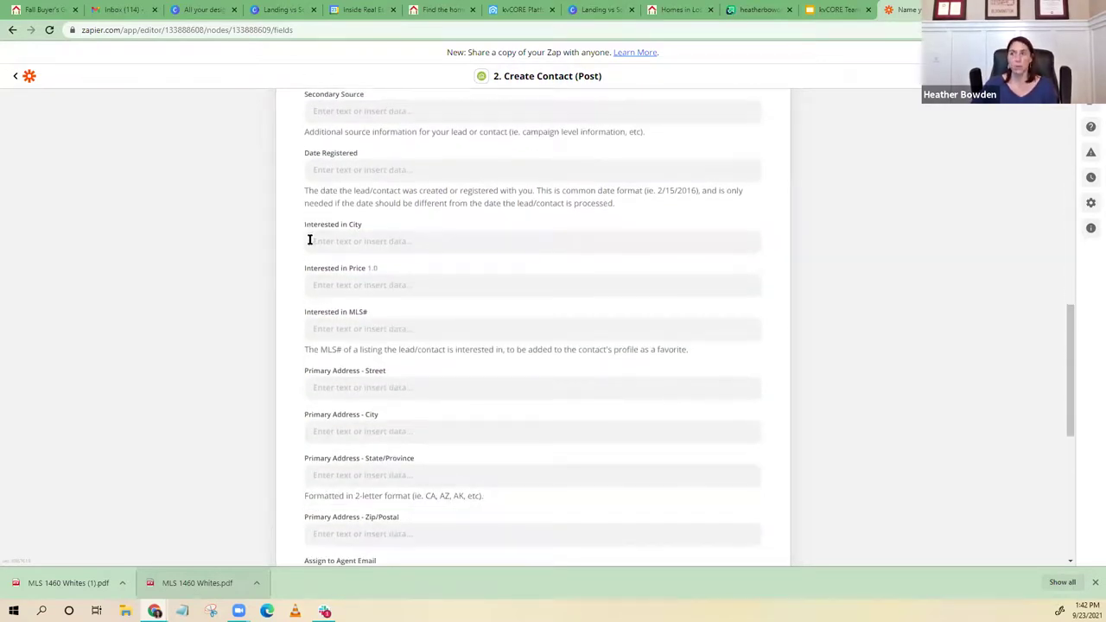
left_click(326, 328)
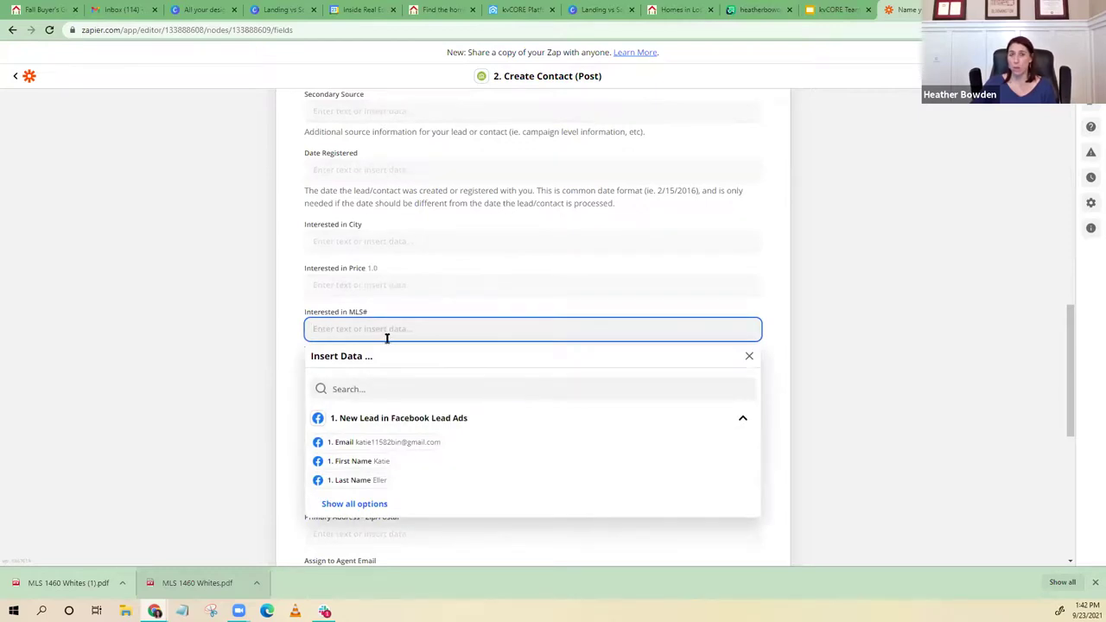
left_click(296, 327)
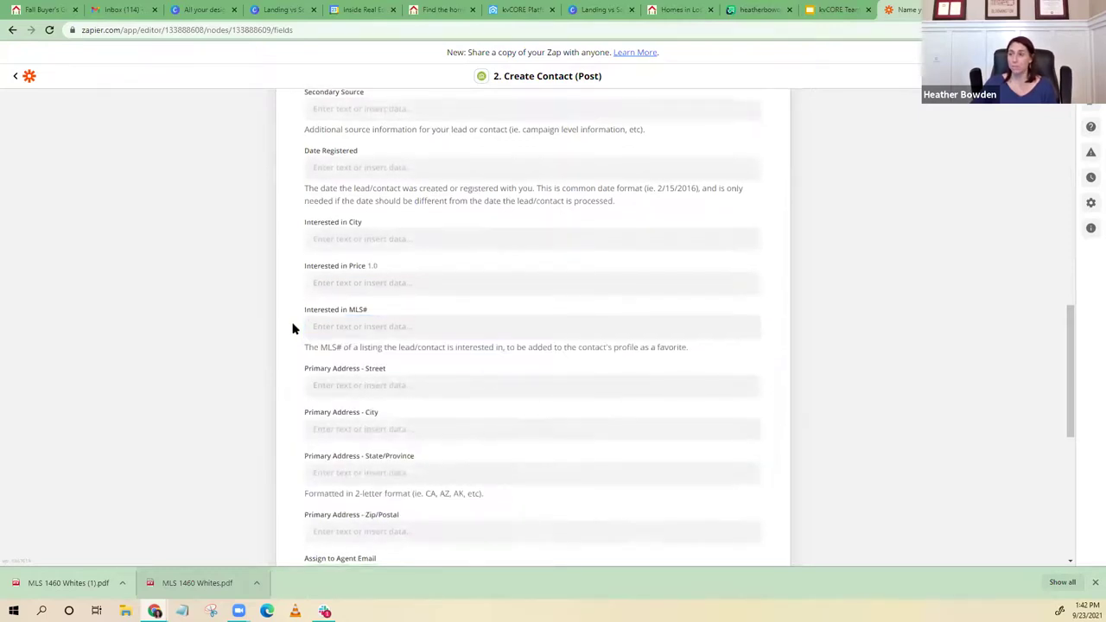
scroll(293, 328, "down", 1)
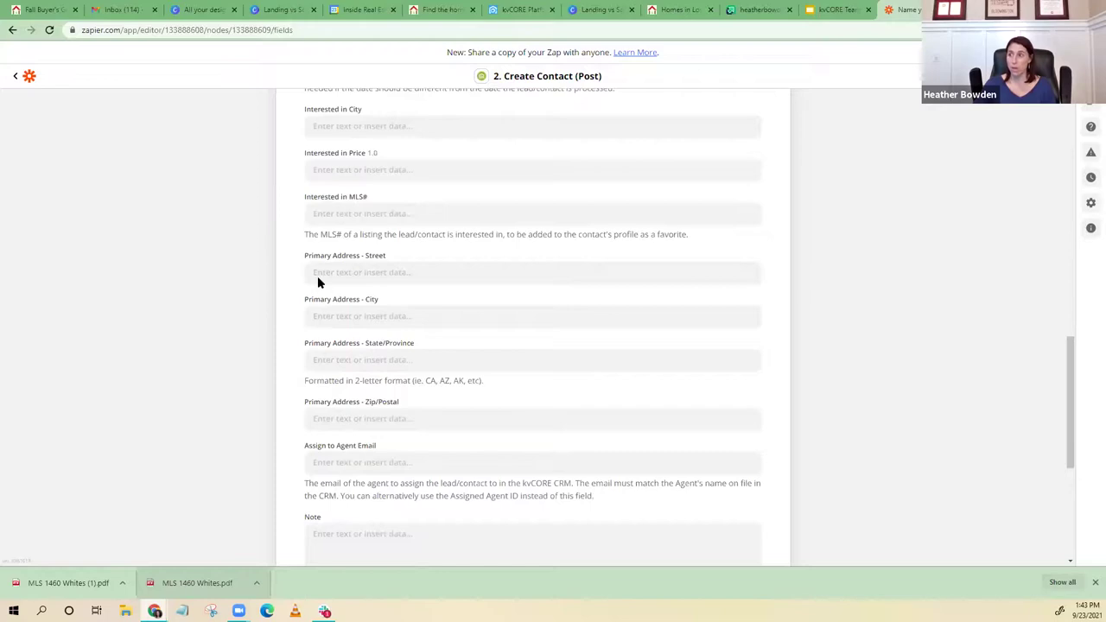
scroll(320, 285, "down", 1)
scroll(336, 476, "down", 1)
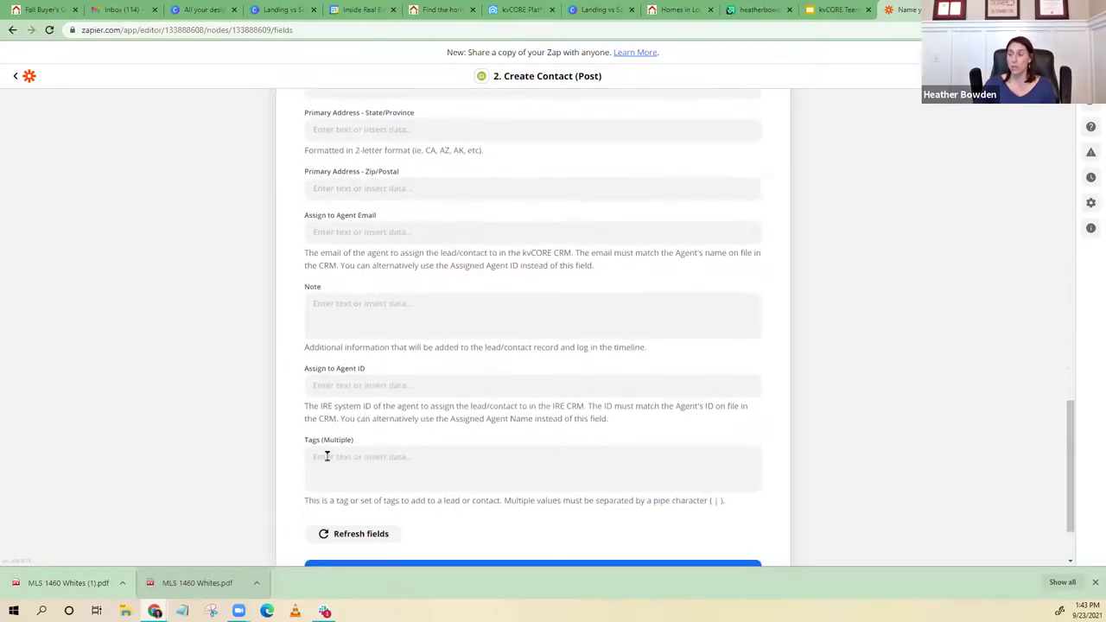
left_click(327, 456)
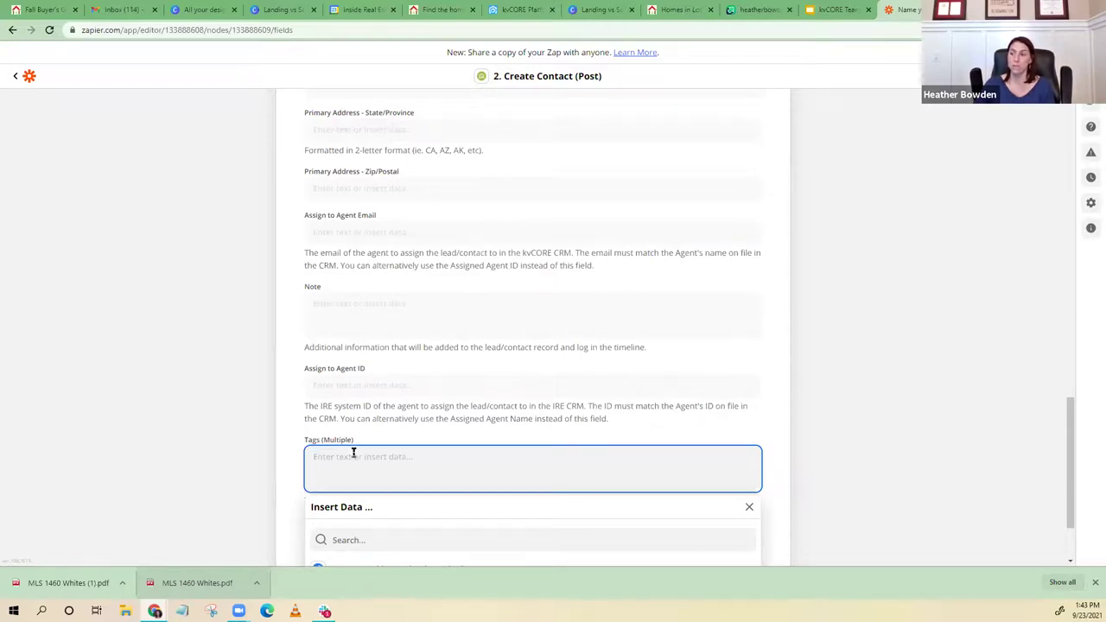
scroll(354, 263, "up", 1)
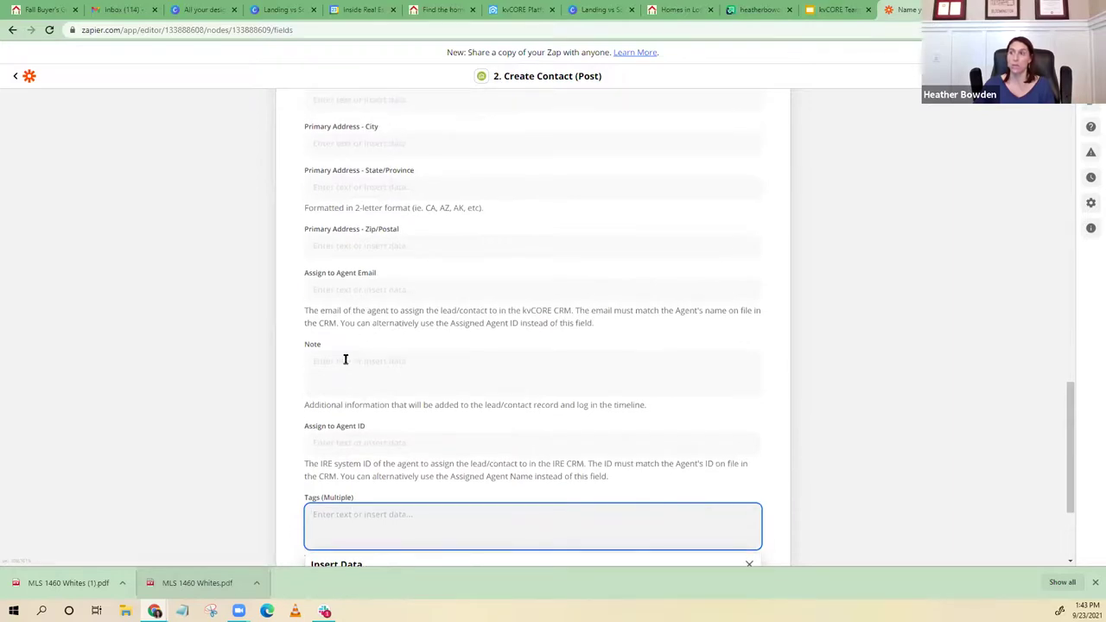
scroll(345, 359, "up", 2)
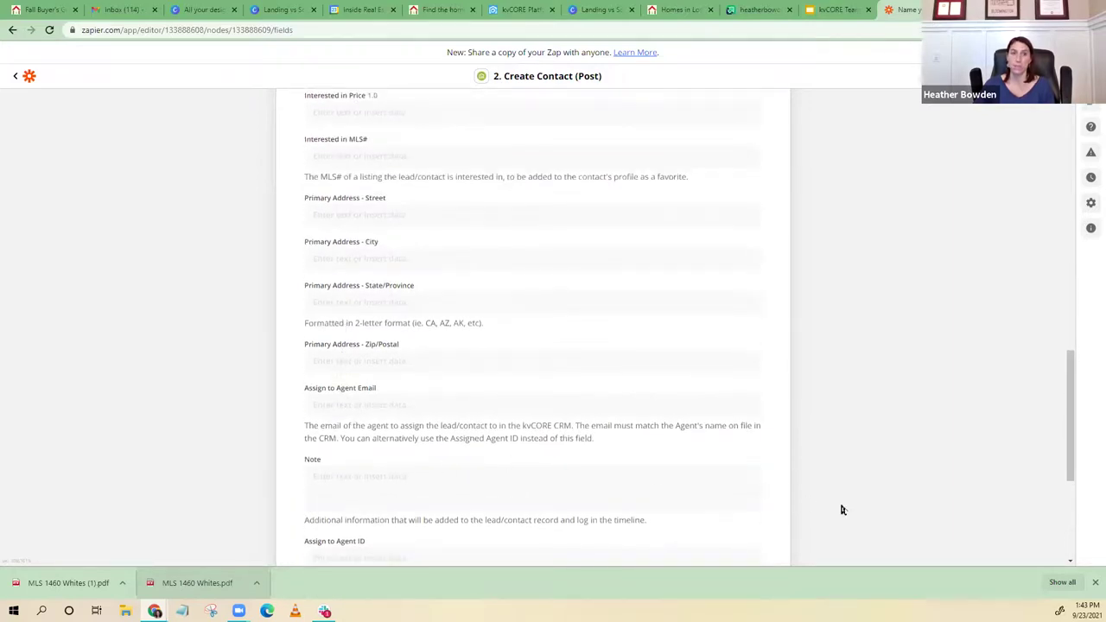
scroll(373, 305, "up", 2)
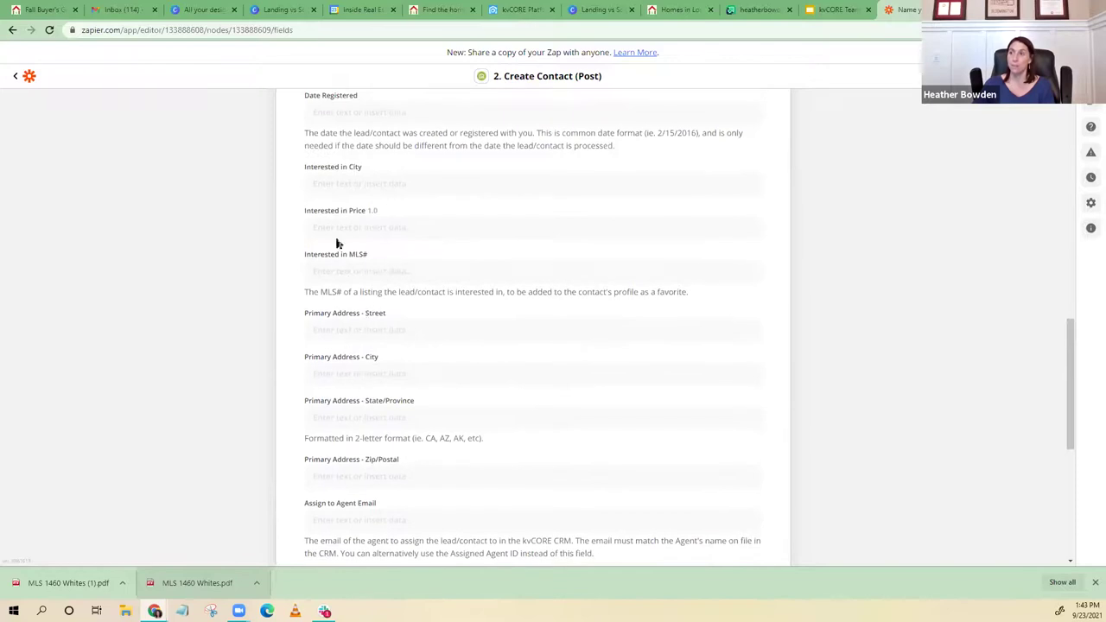
scroll(399, 272, "up", 1)
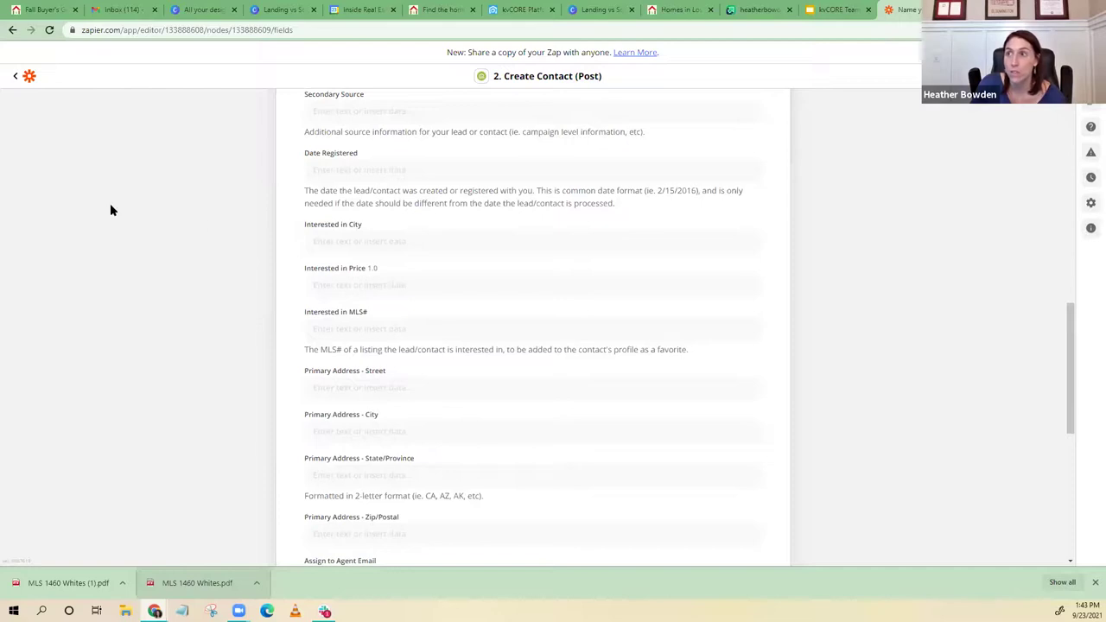
scroll(104, 208, "up", 3)
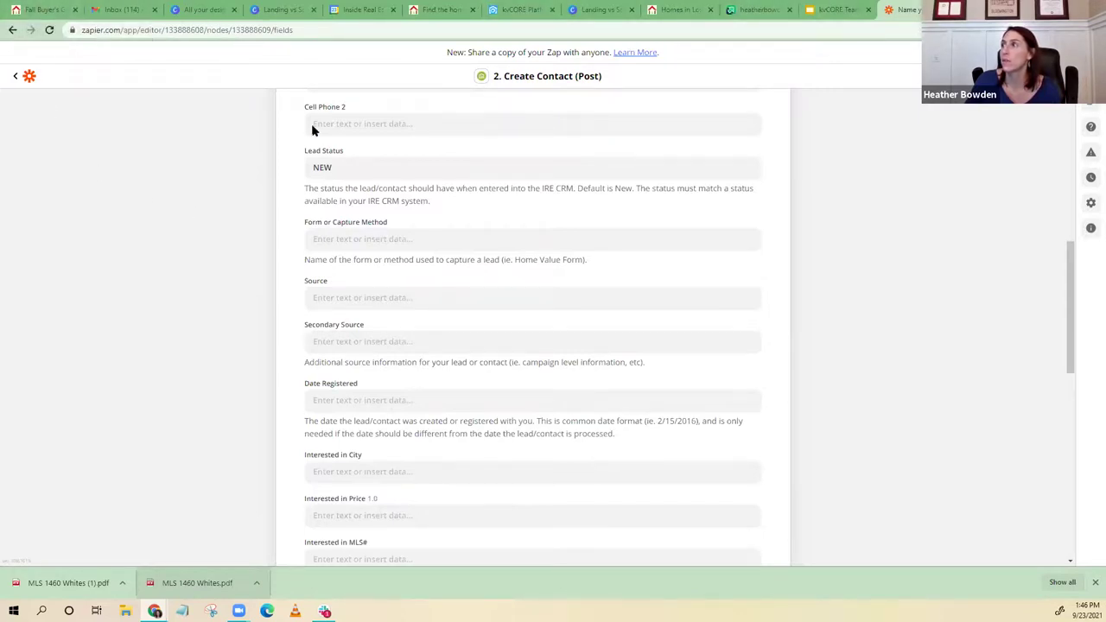
left_click(508, 12)
View Lead Engine's Call Capture page, select the office smart number, then return to the Dashboard
mouse_move(60, 202)
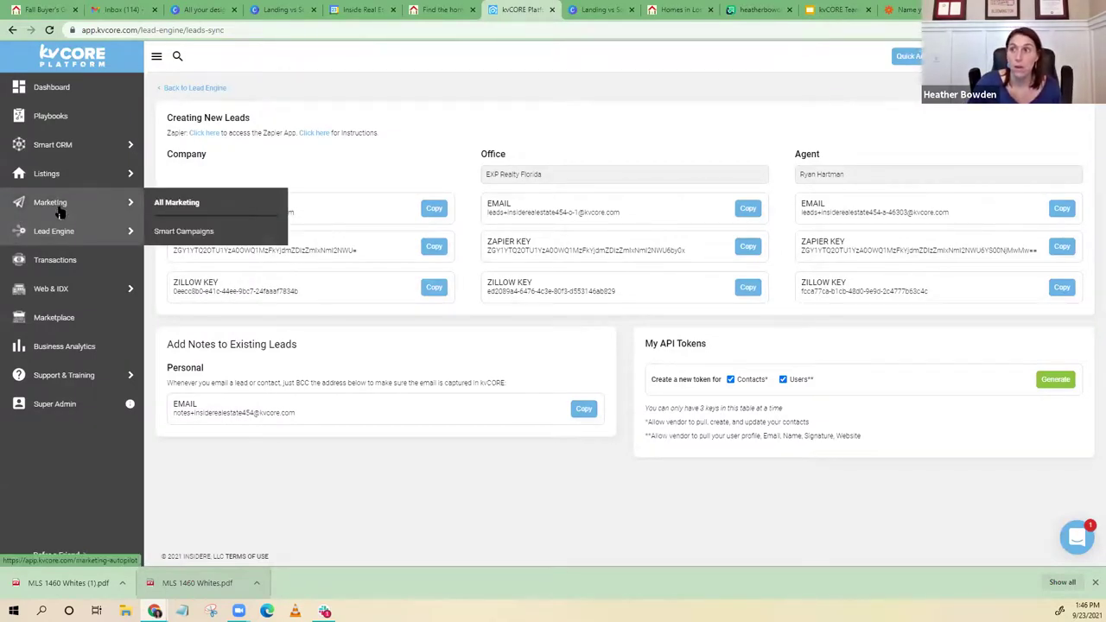
mouse_move(50, 285)
mouse_move(103, 231)
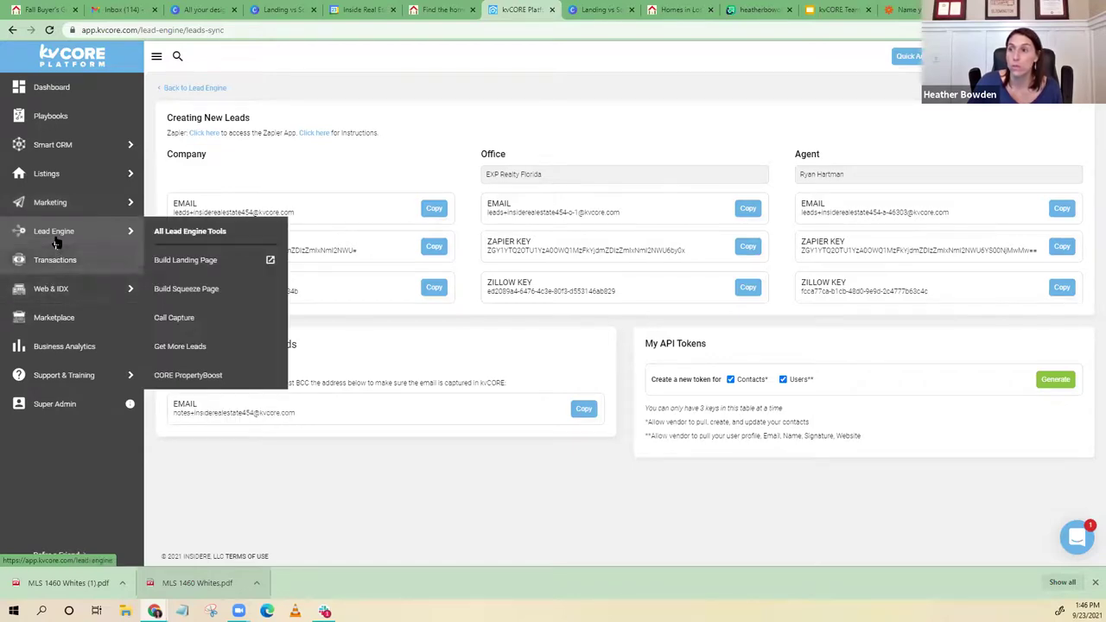
left_click(186, 317)
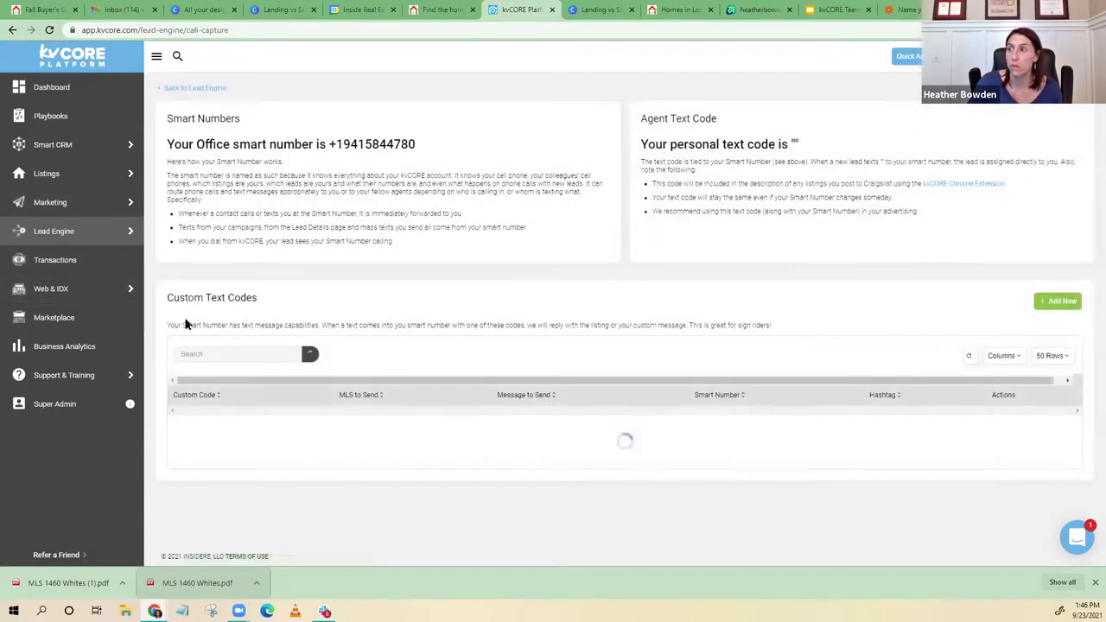
left_click_drag(335, 145, 424, 149)
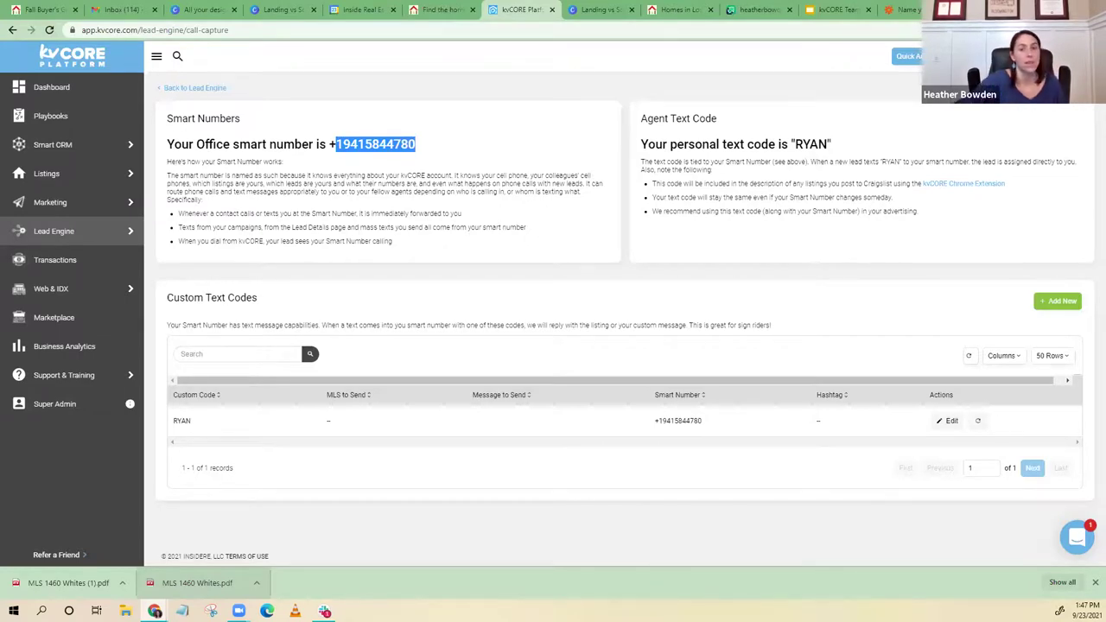
left_click(49, 87)
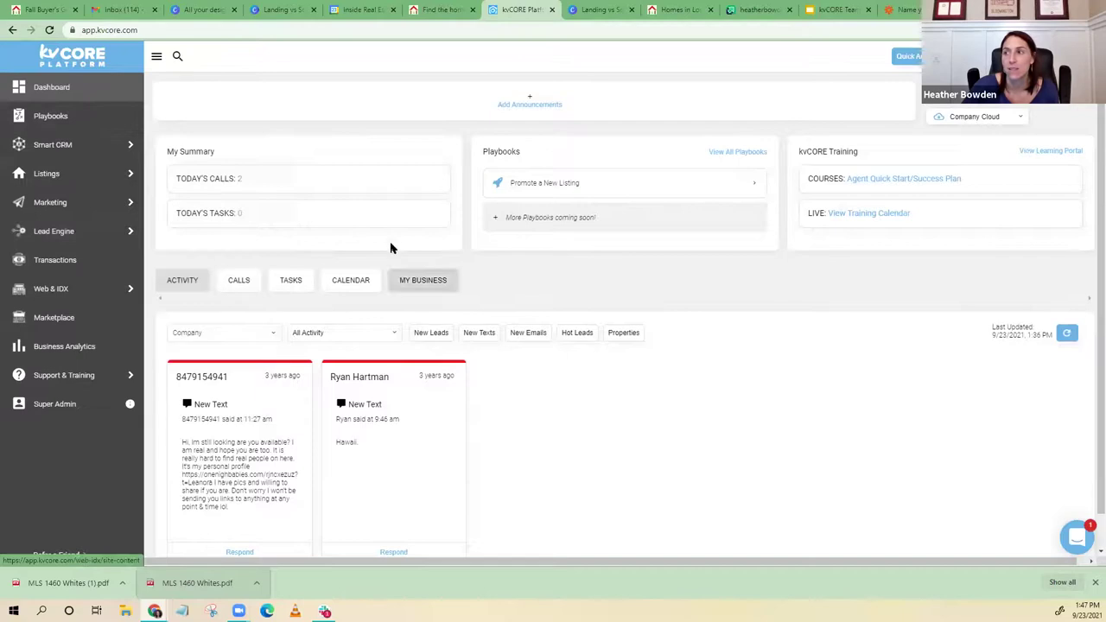
Show Today's Calls, check Past Due, then select both calls due today
left_click(237, 182)
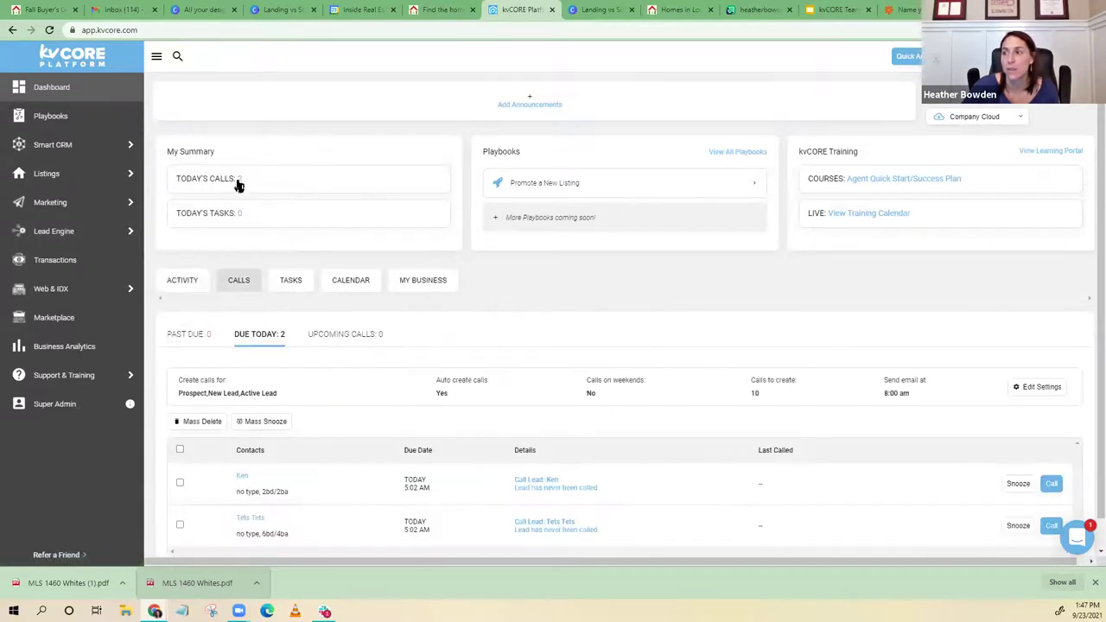
left_click(188, 334)
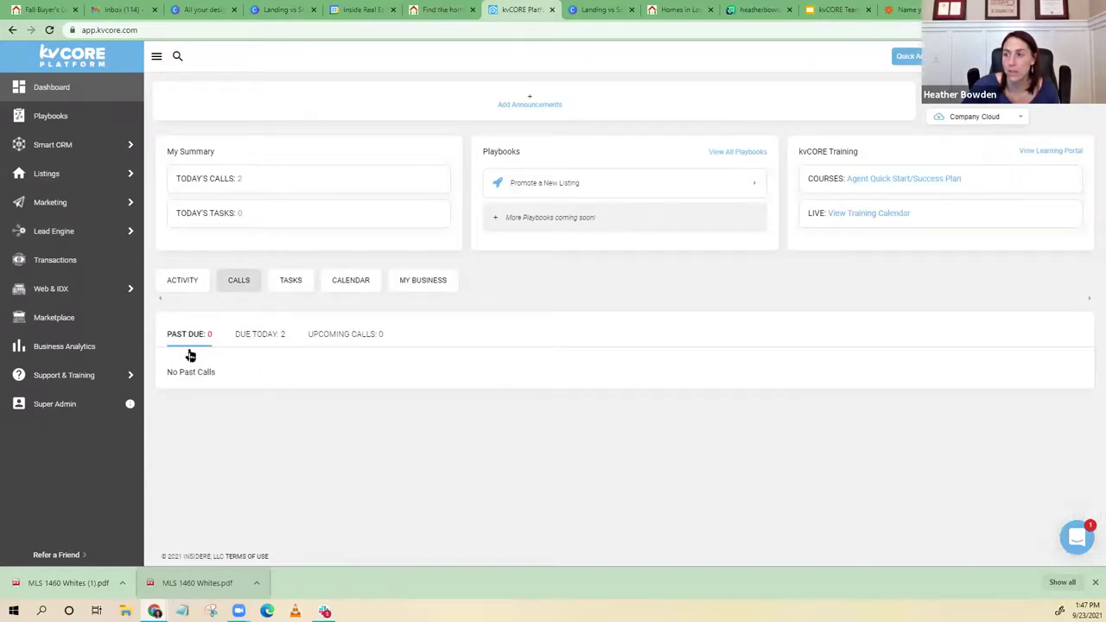
left_click(249, 339)
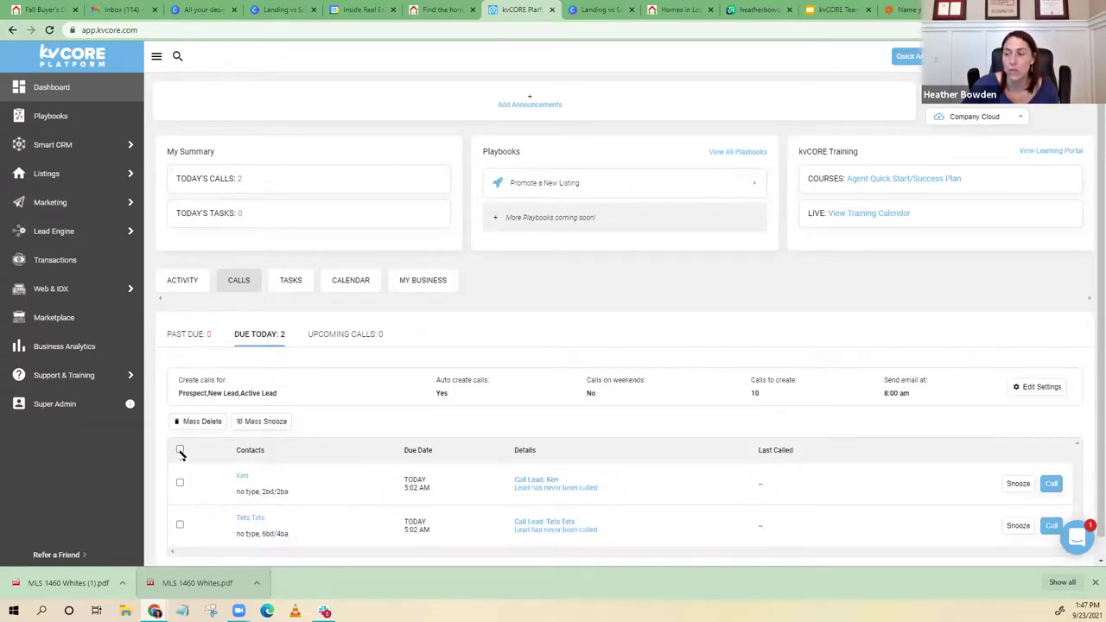
left_click(179, 449)
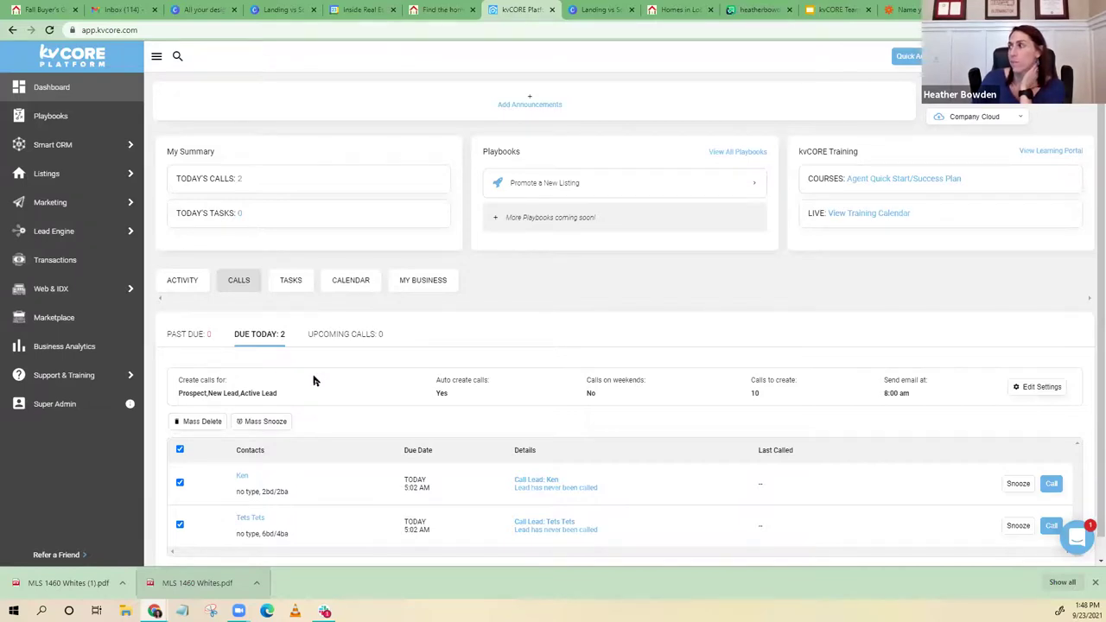
scroll(313, 380, "down", 1)
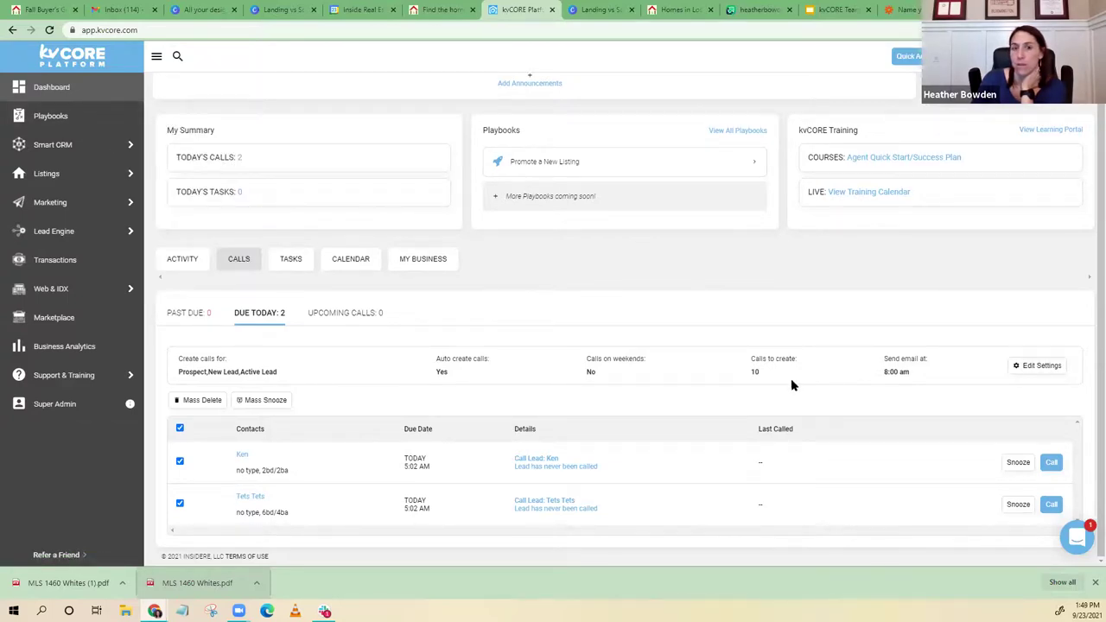
scroll(832, 303, "up", 1)
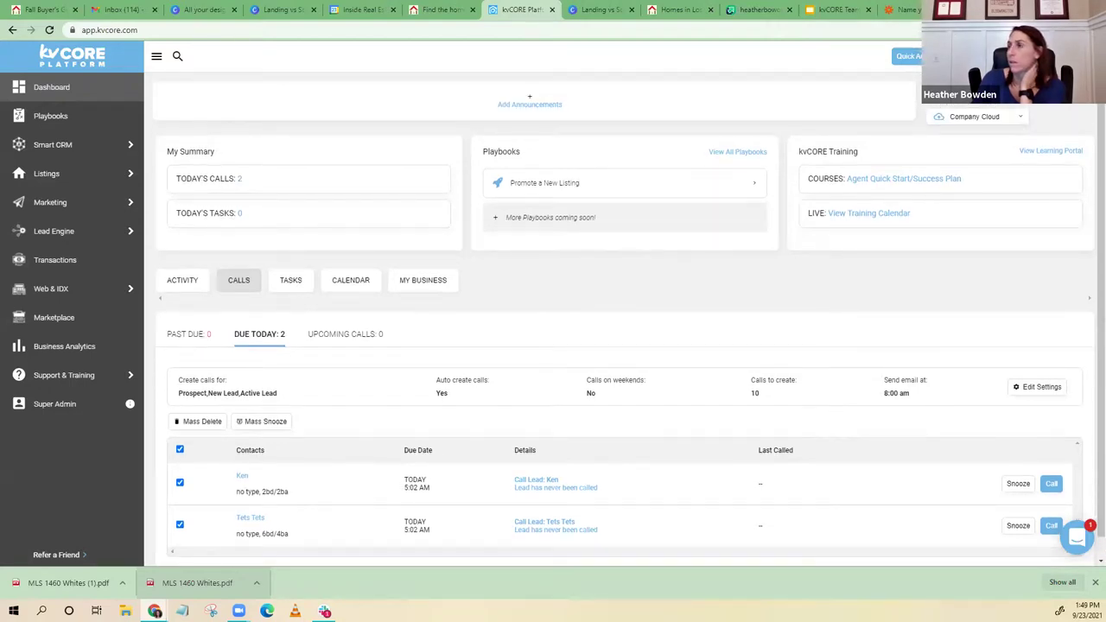
left_click(1071, 56)
left_click(957, 199)
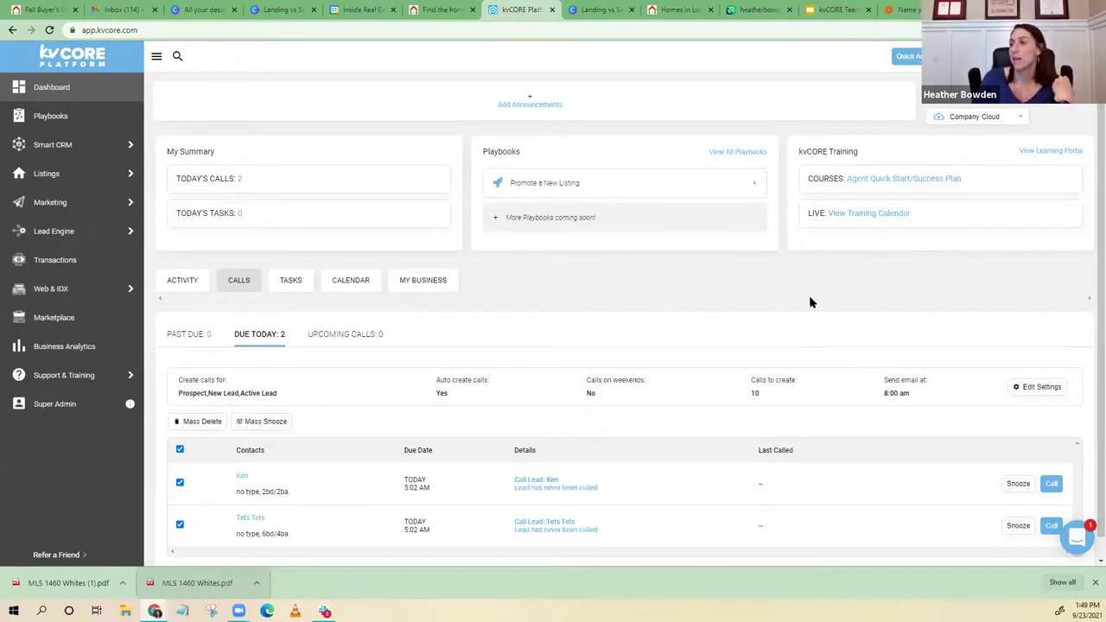
left_click(180, 336)
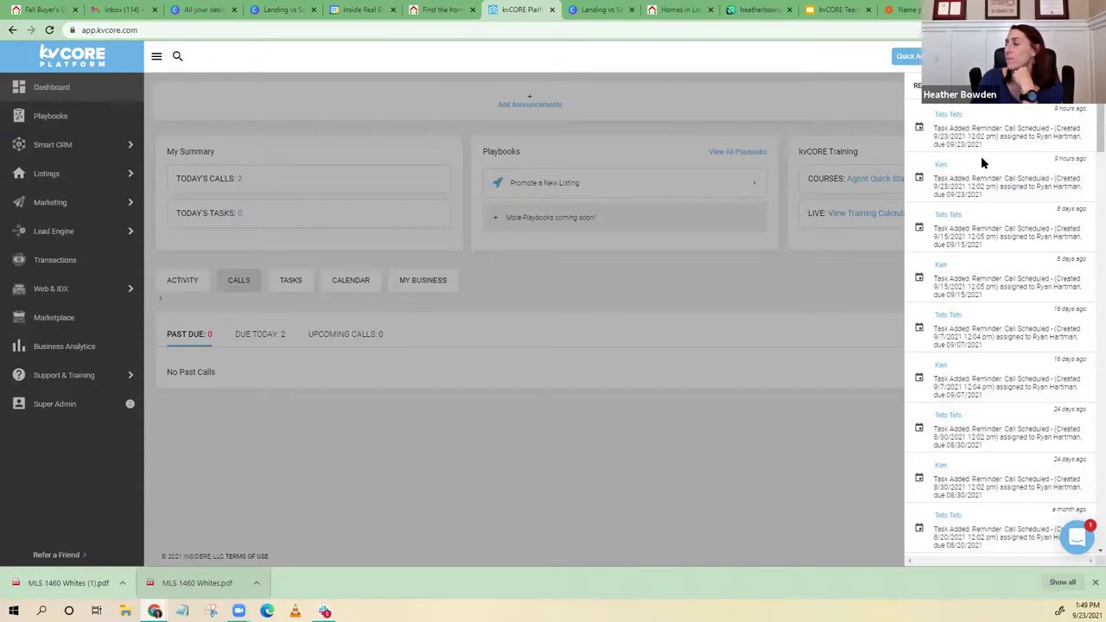
scroll(980, 155, "down", 1)
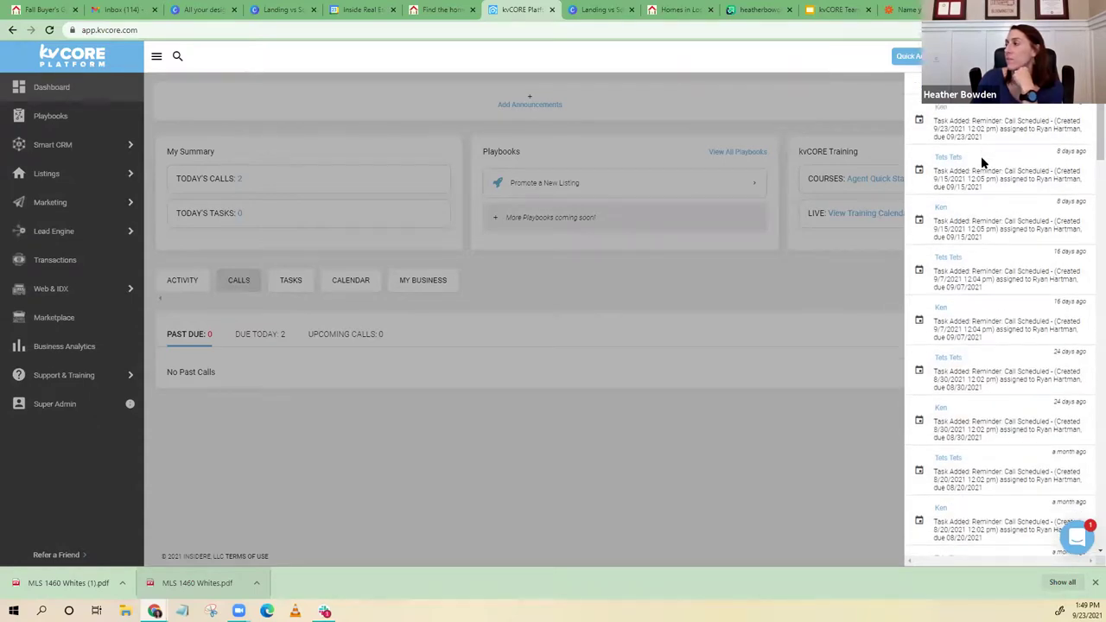
scroll(981, 156, "down", 4)
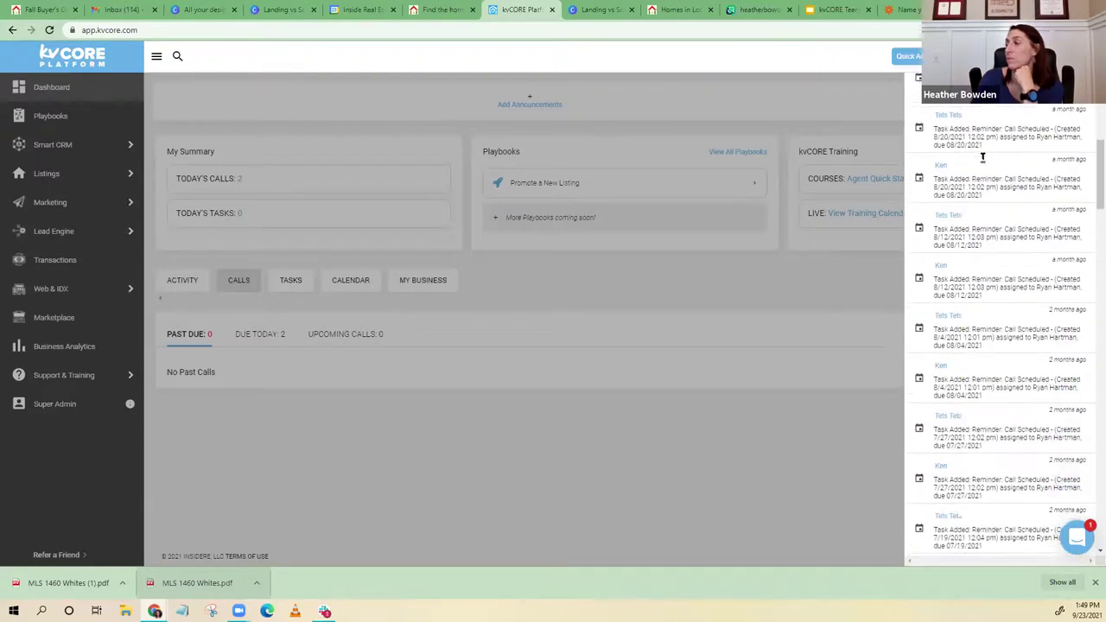
scroll(982, 157, "down", 6)
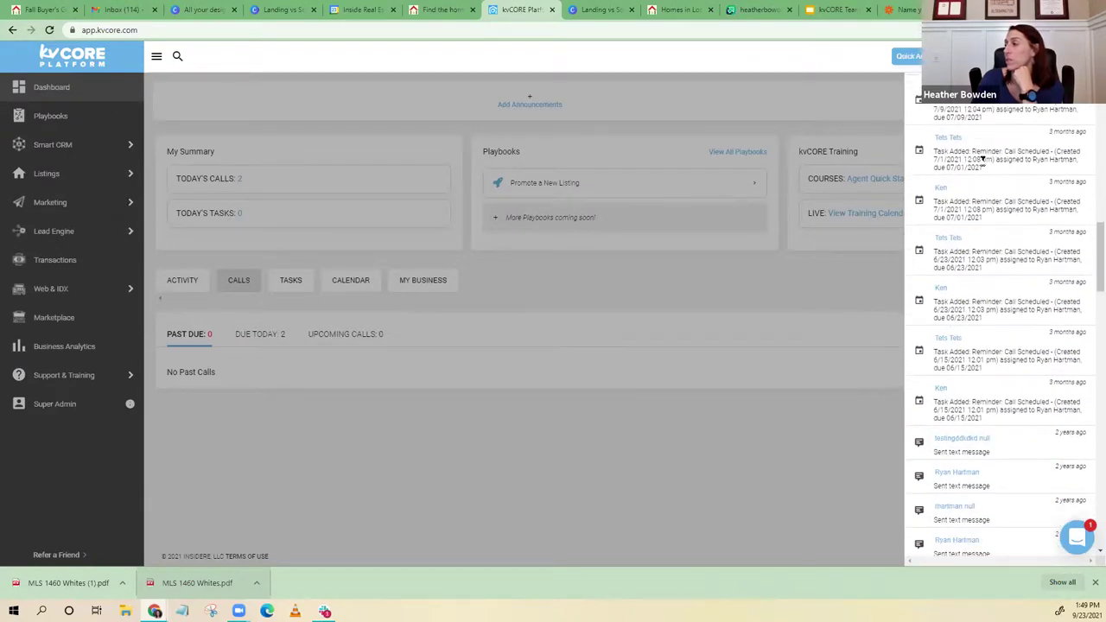
scroll(950, 294, "down", 2)
scroll(937, 356, "up", 8)
scroll(922, 329, "up", 3)
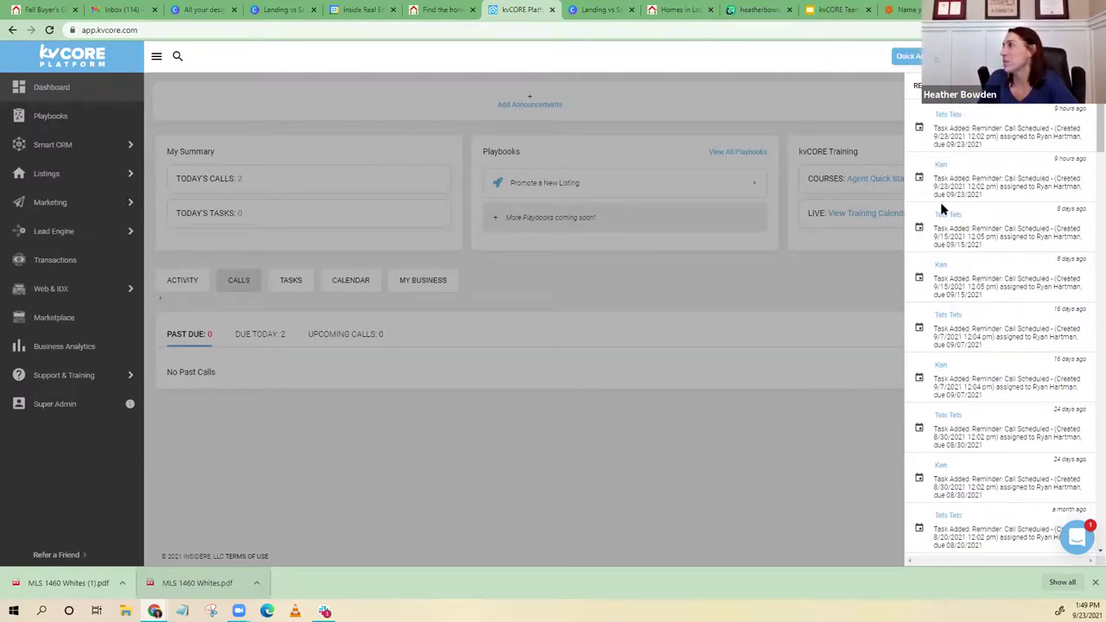
scroll(953, 143, "down", 3)
scroll(951, 148, "down", 15)
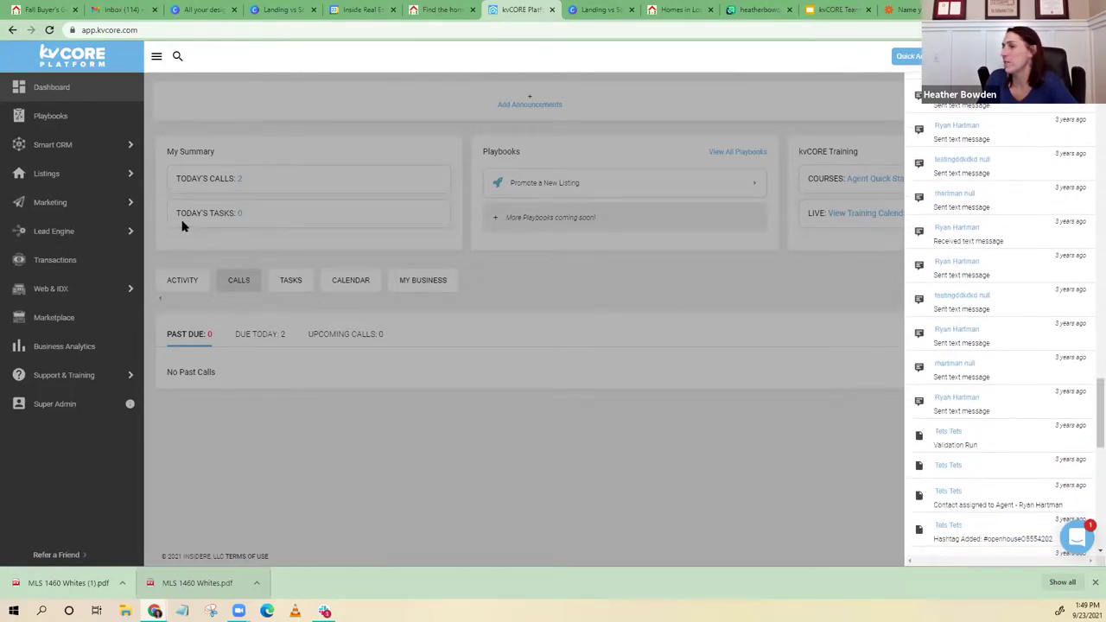
scroll(996, 308, "down", 2)
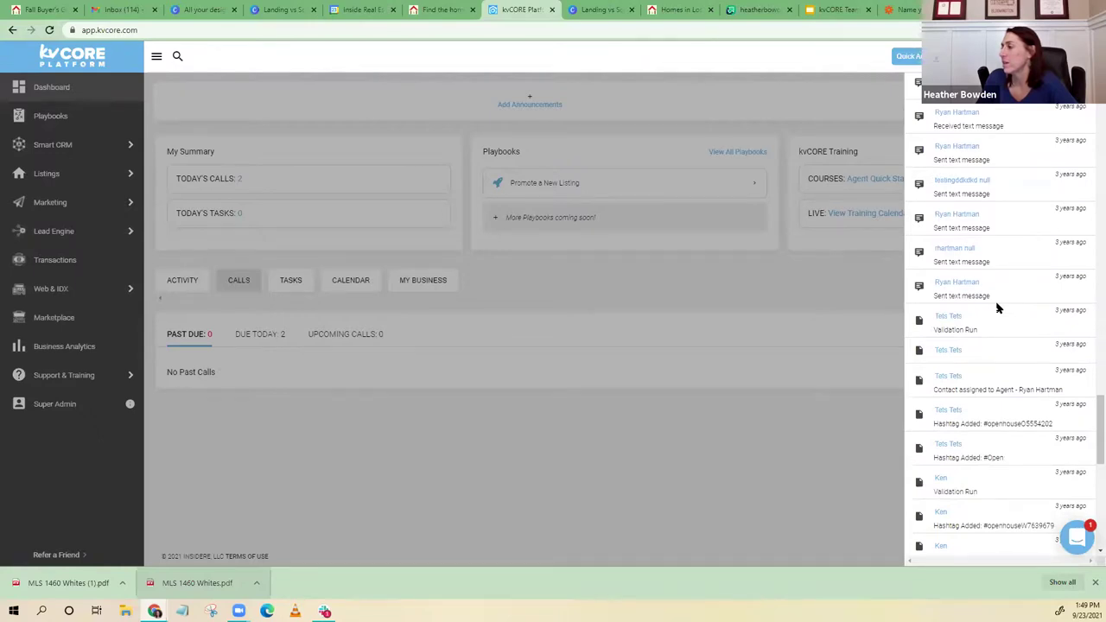
scroll(997, 307, "down", 10)
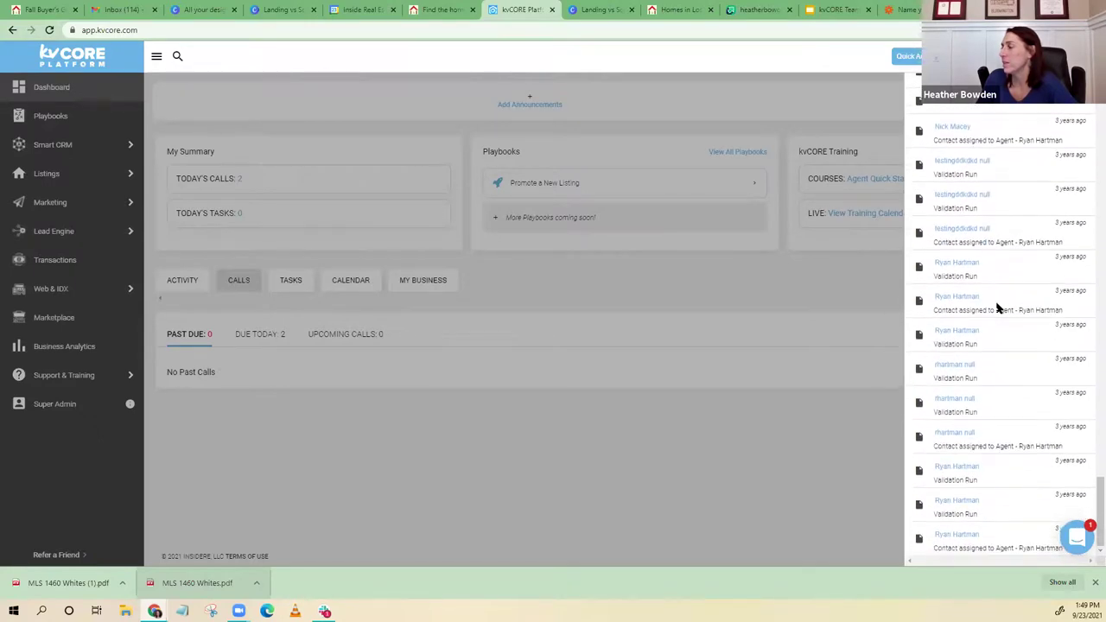
scroll(998, 308, "up", 20)
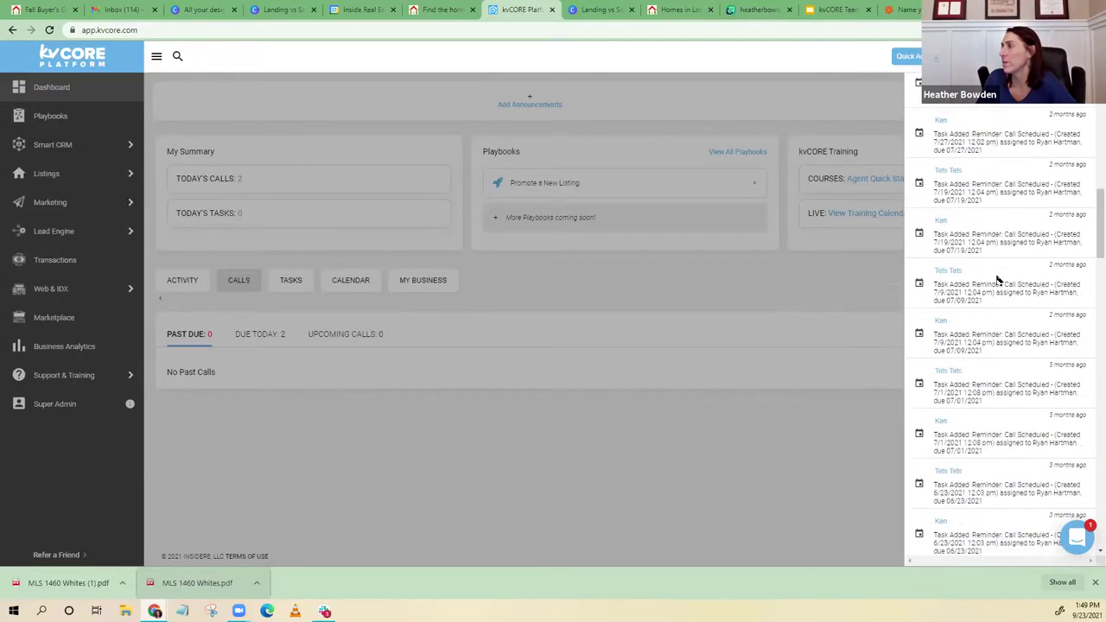
scroll(998, 274, "up", 3)
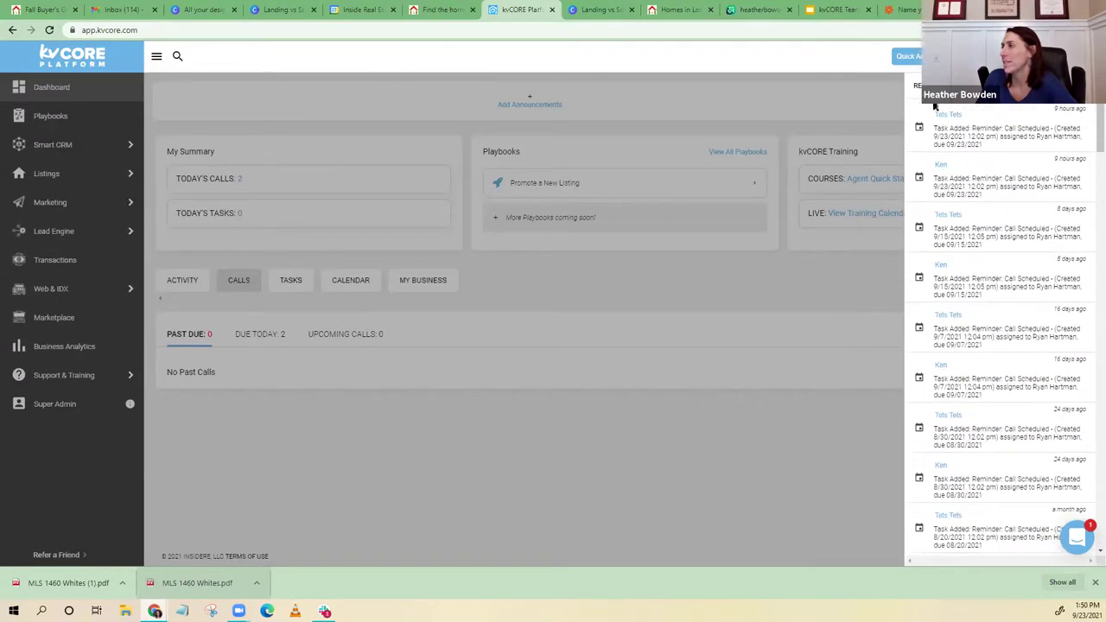
scroll(1018, 177, "down", 5)
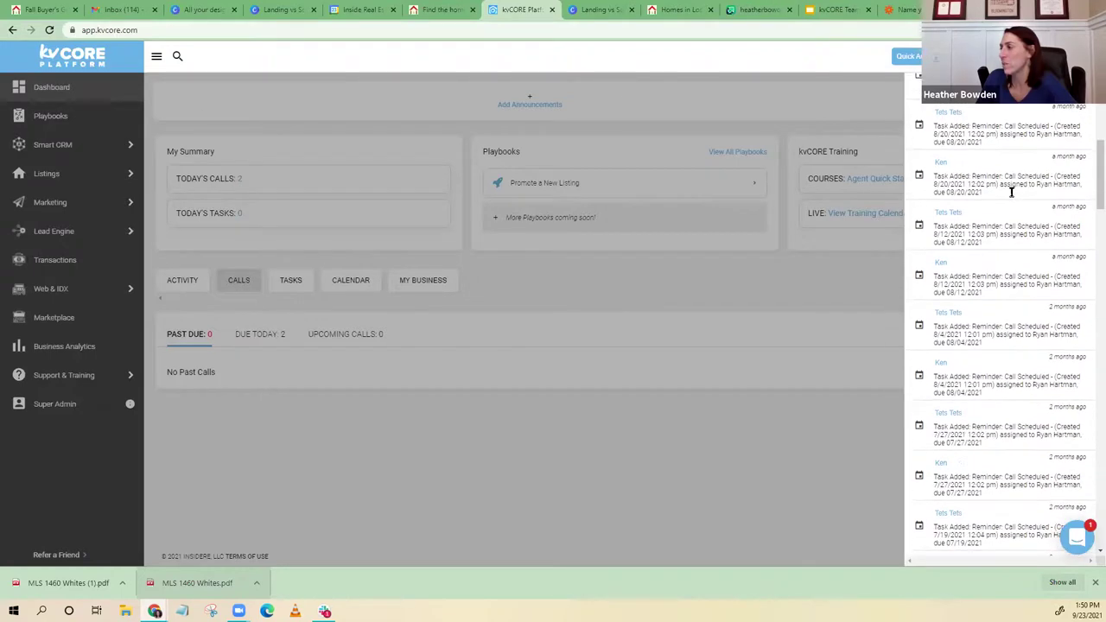
scroll(1012, 198, "down", 1)
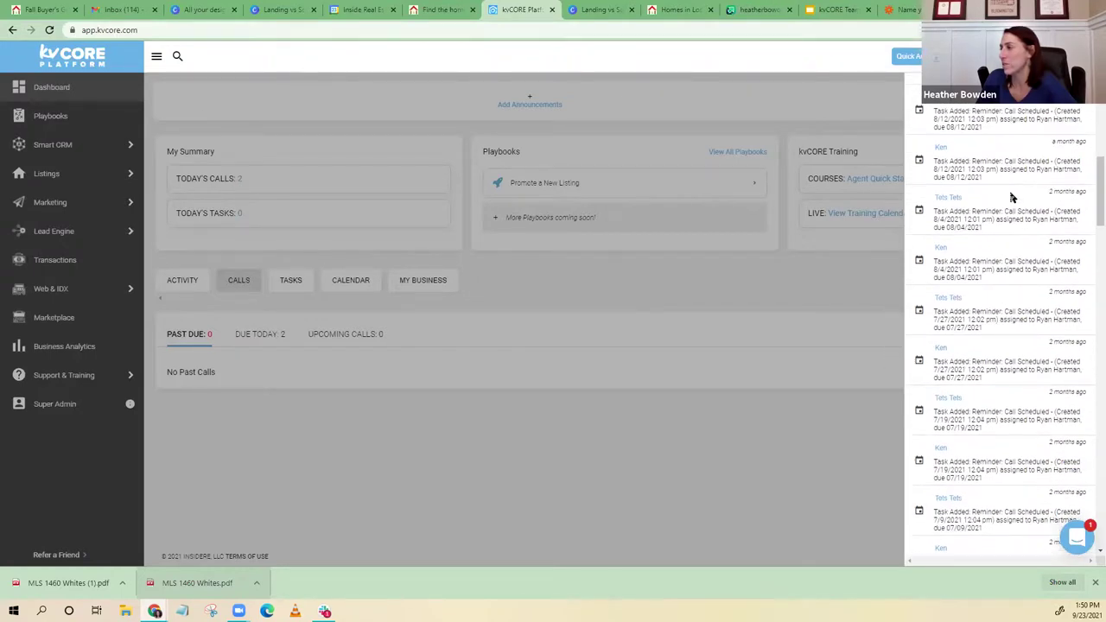
scroll(1012, 198, "down", 1)
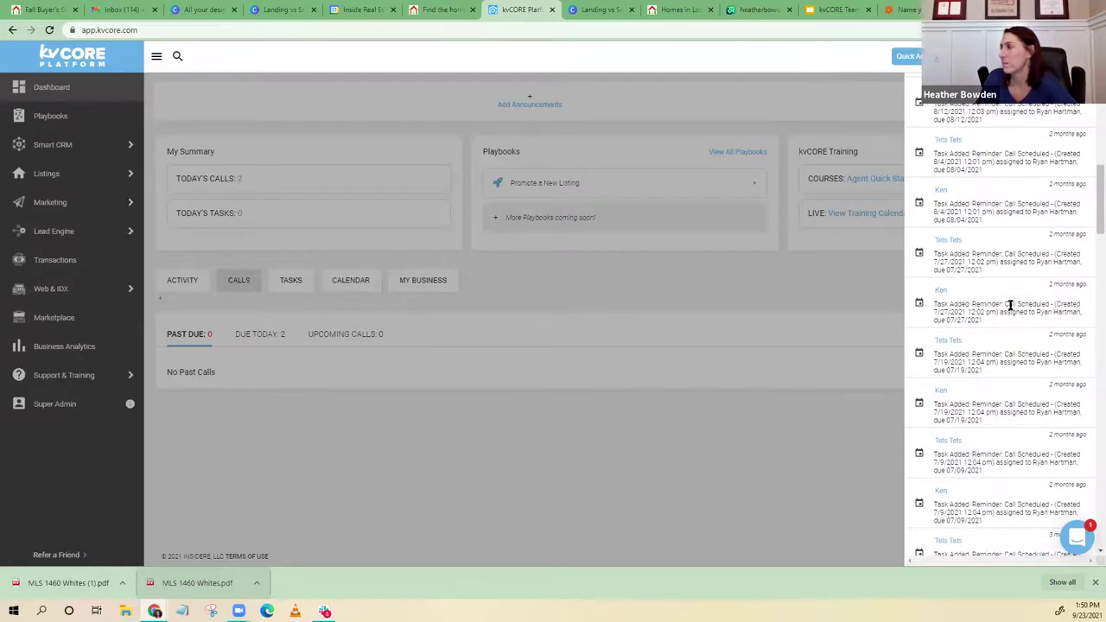
scroll(1009, 305, "down", 2)
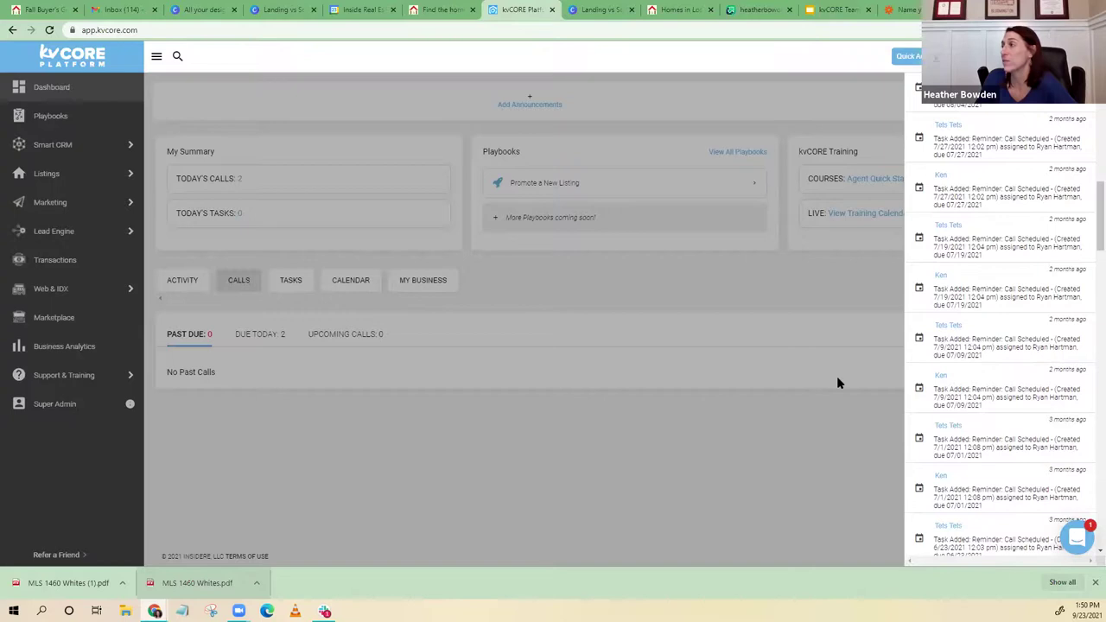
Dismiss the activity feed and tasks panels, then close the kvCORE dashboard tab
left_click(837, 380)
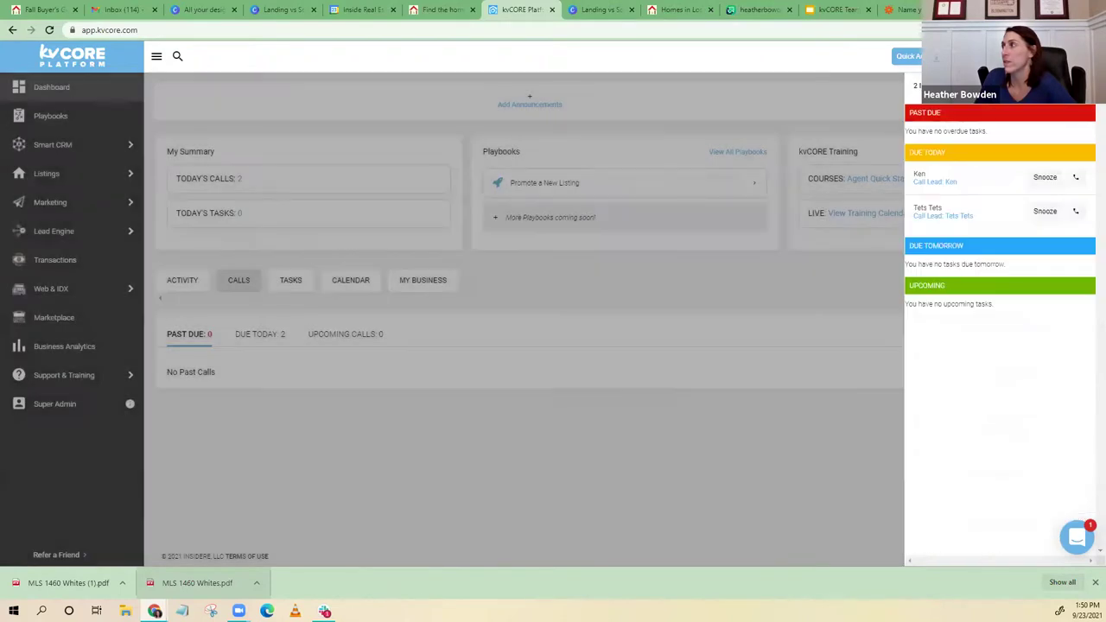
left_click(703, 52)
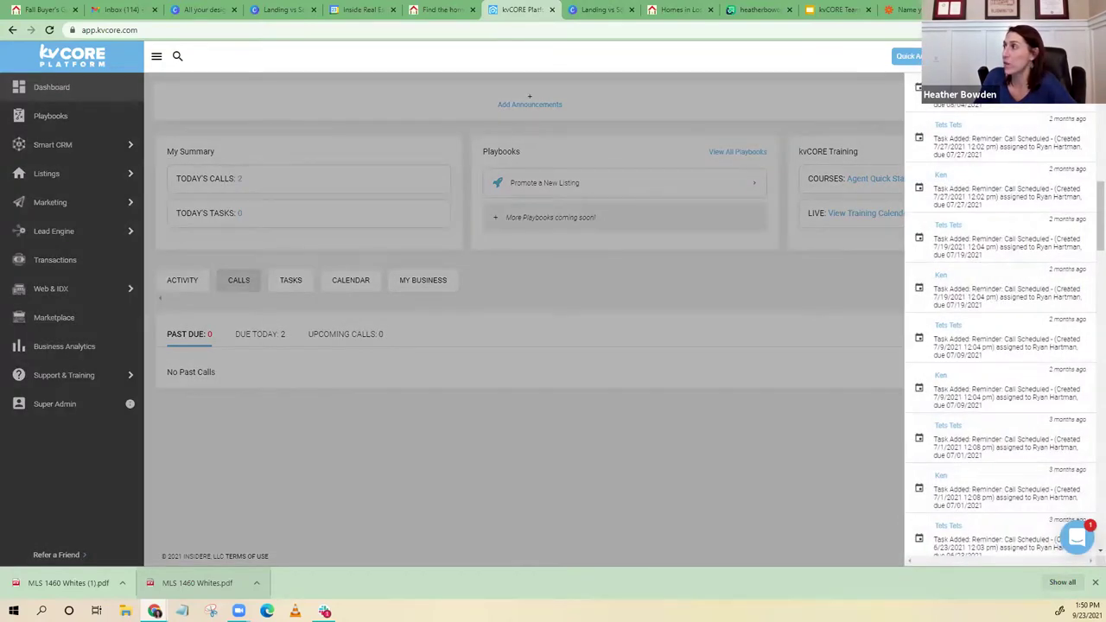
left_click(1072, 57)
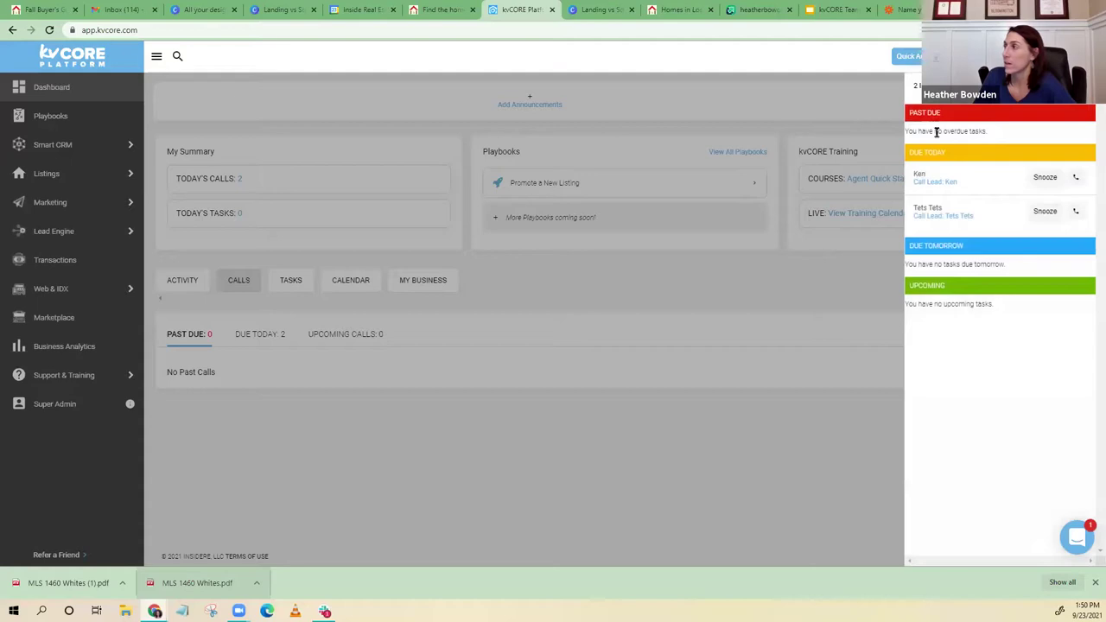
left_click(843, 113)
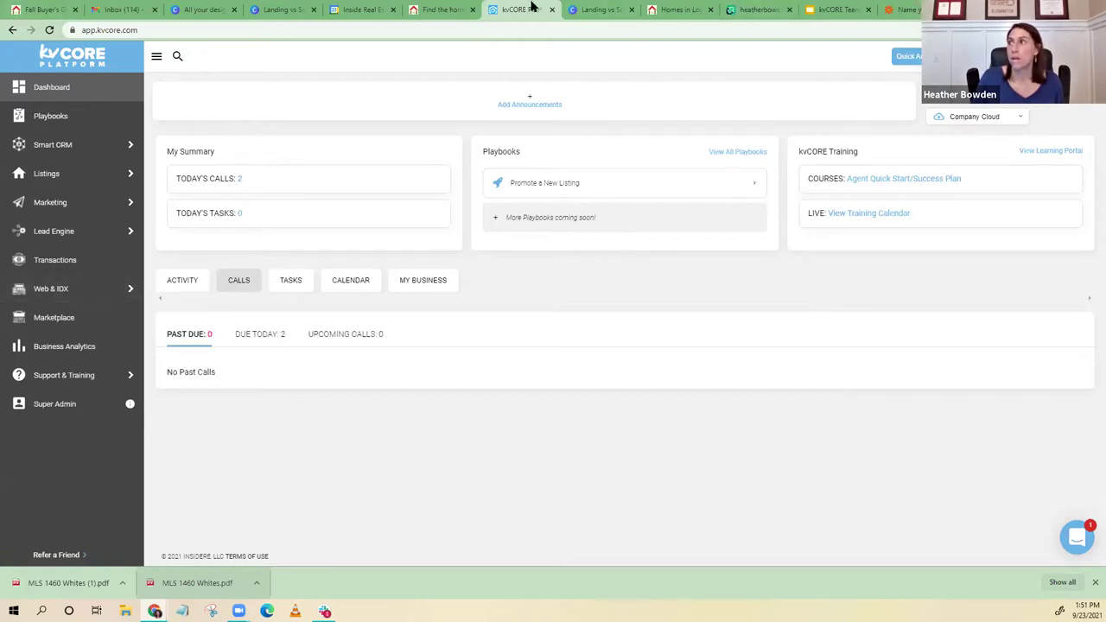
key("ctrl+w")
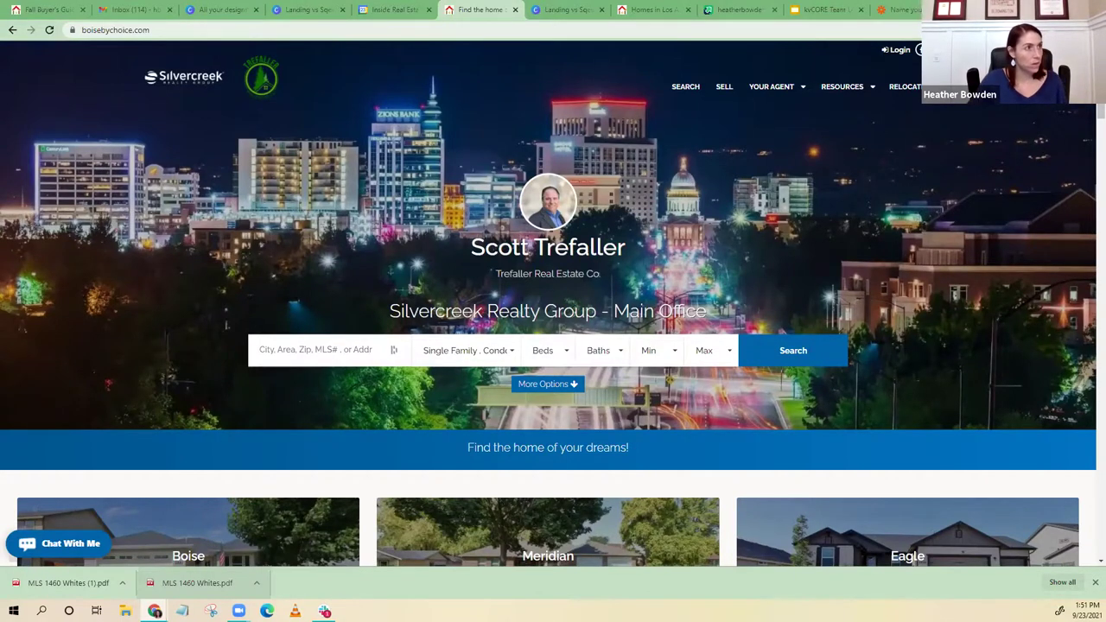
Search the channel for mobile dialer and open the kvCORE Mobile Dialer & Custom Lists video
key("alt+Tab")
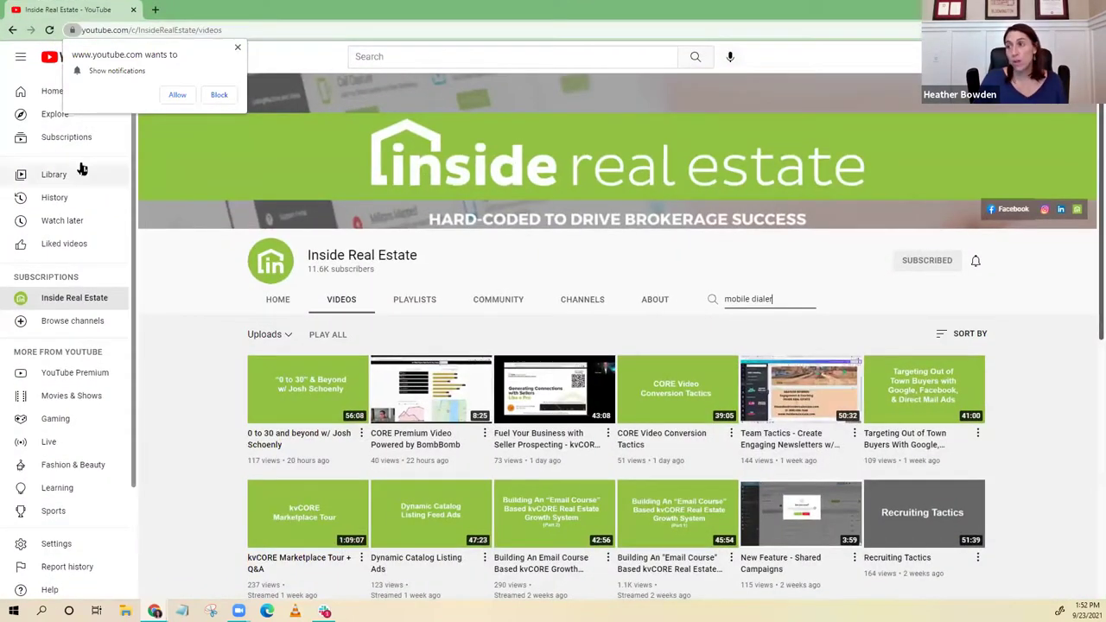
key("Return")
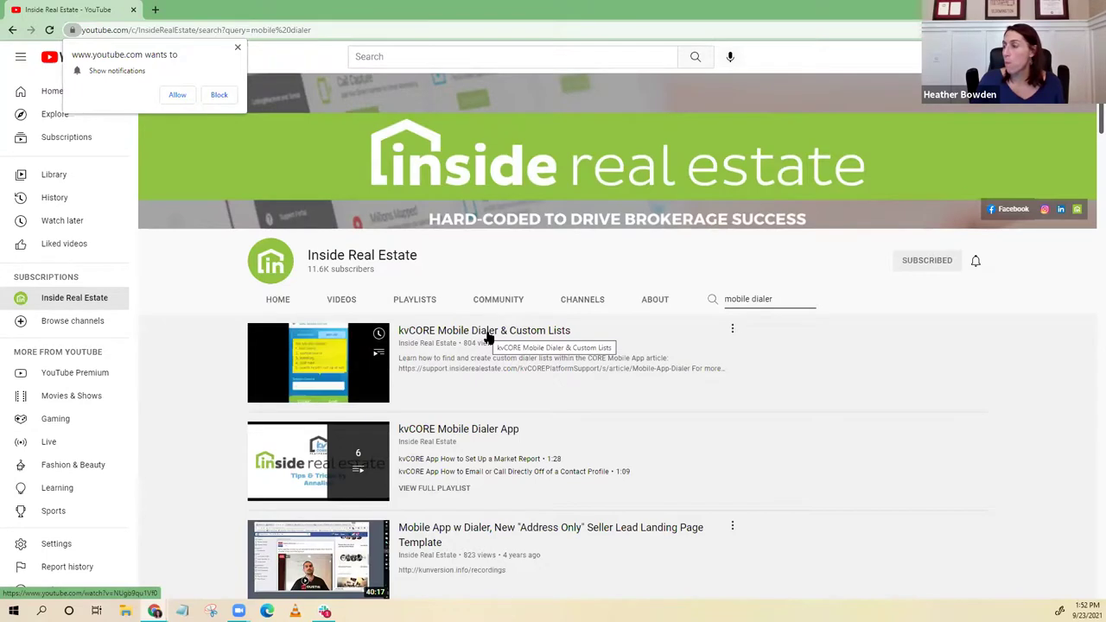
right_click(489, 337)
left_click(730, 332)
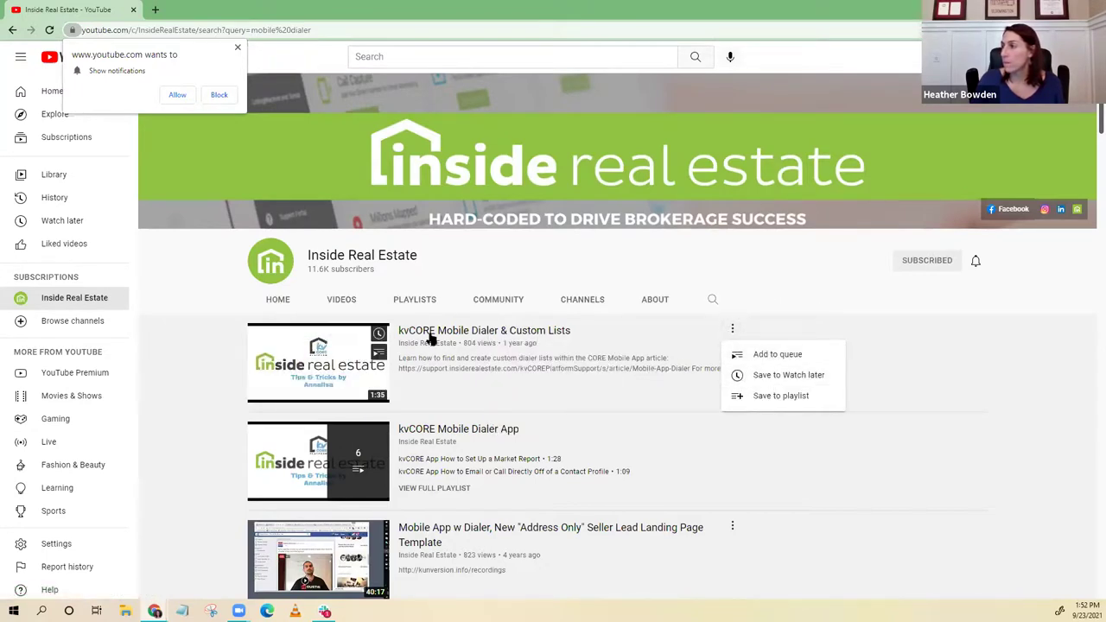
left_click(504, 335)
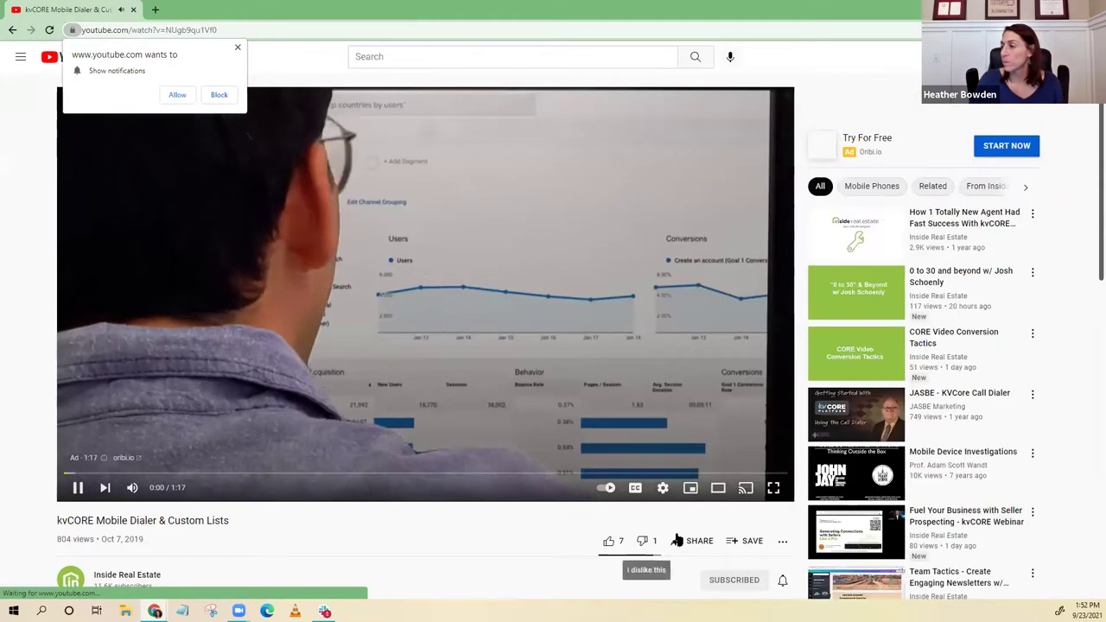
Copy the video's share link and go back to the mobile dialer search results
left_click(687, 541)
left_click(662, 347)
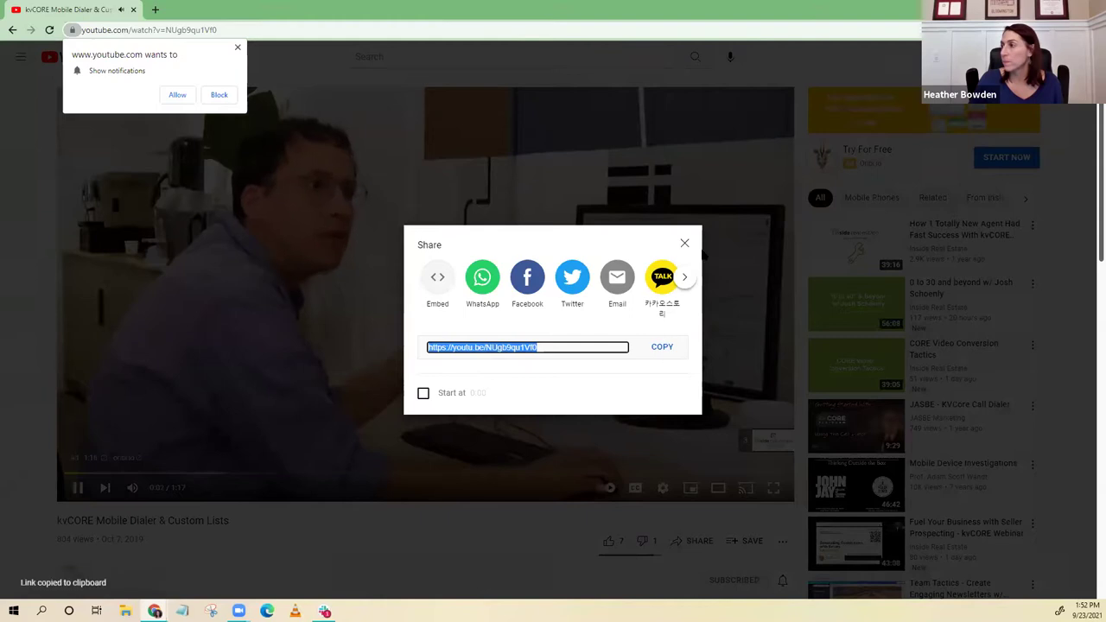
left_click(684, 243)
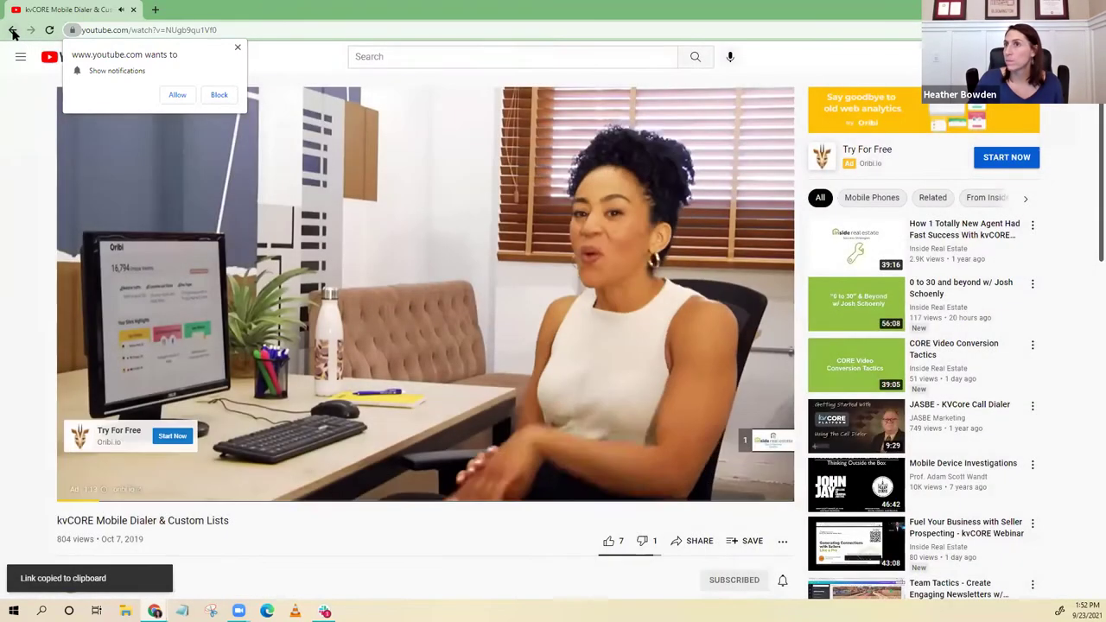
left_click(13, 29)
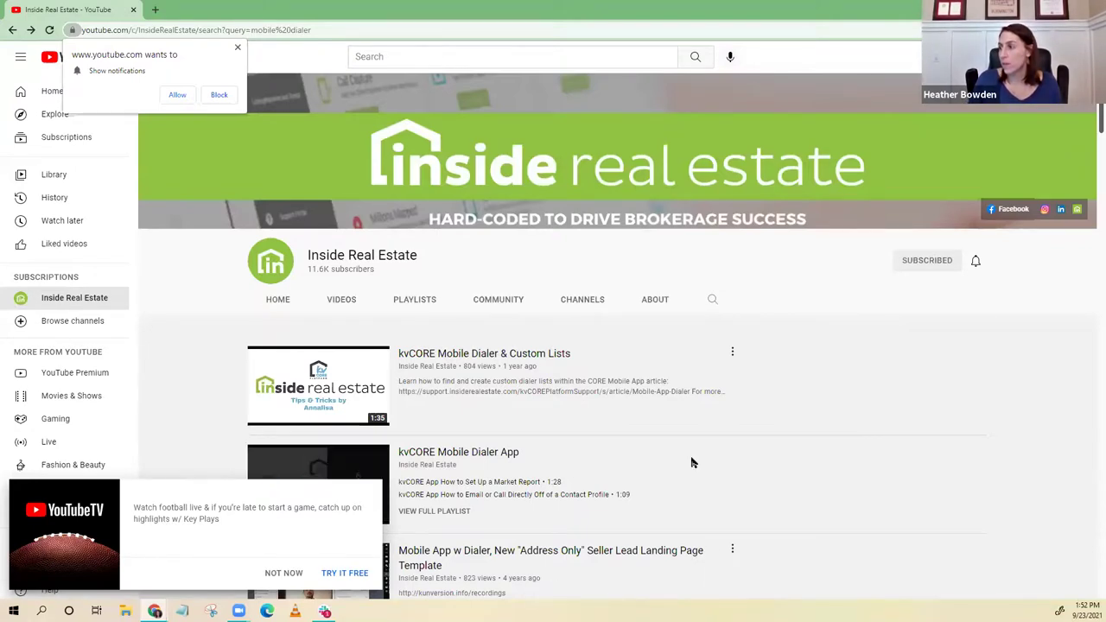
scroll(691, 460, "down", 1)
scroll(691, 464, "down", 2)
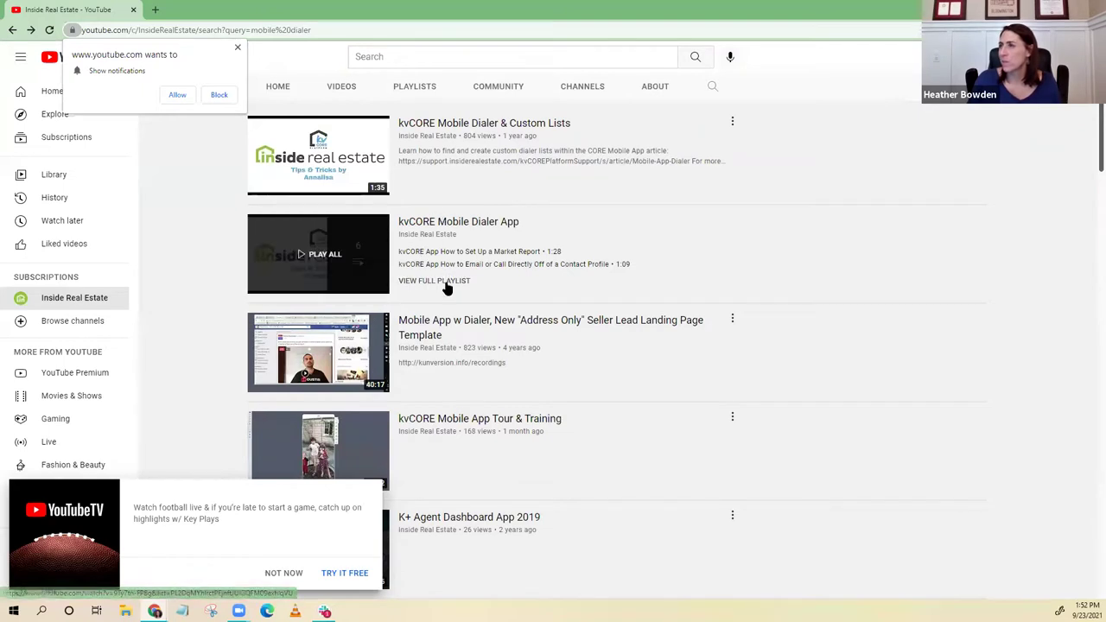
Copy the Market Report video's share link from the Mobile Dialer App playlist, then return to Silvercreek
left_click(438, 223)
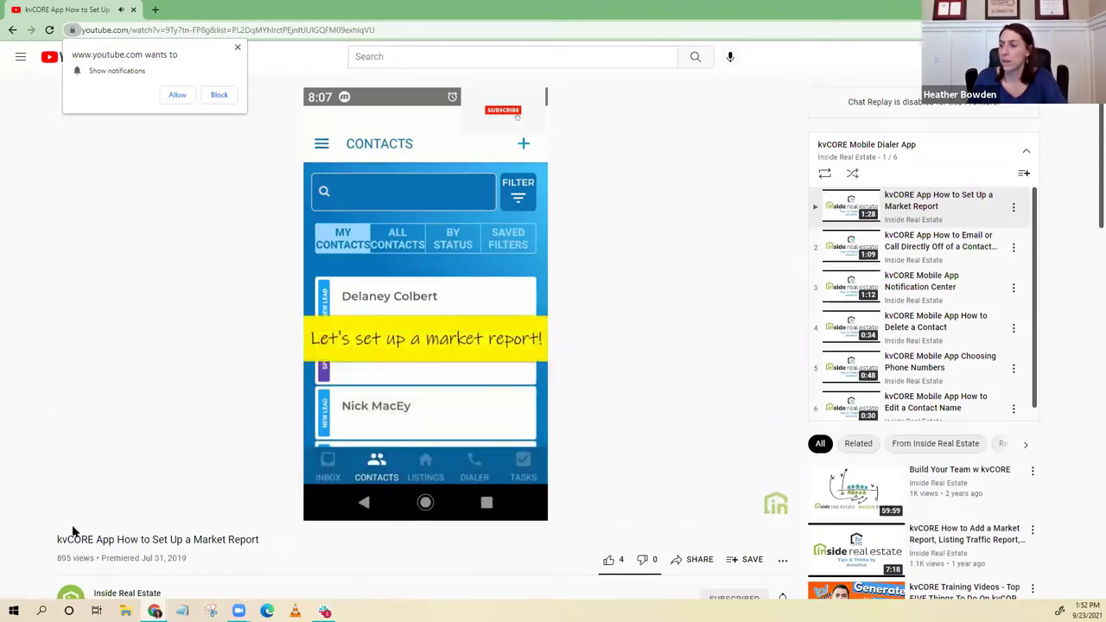
left_click(696, 559)
left_click(660, 346)
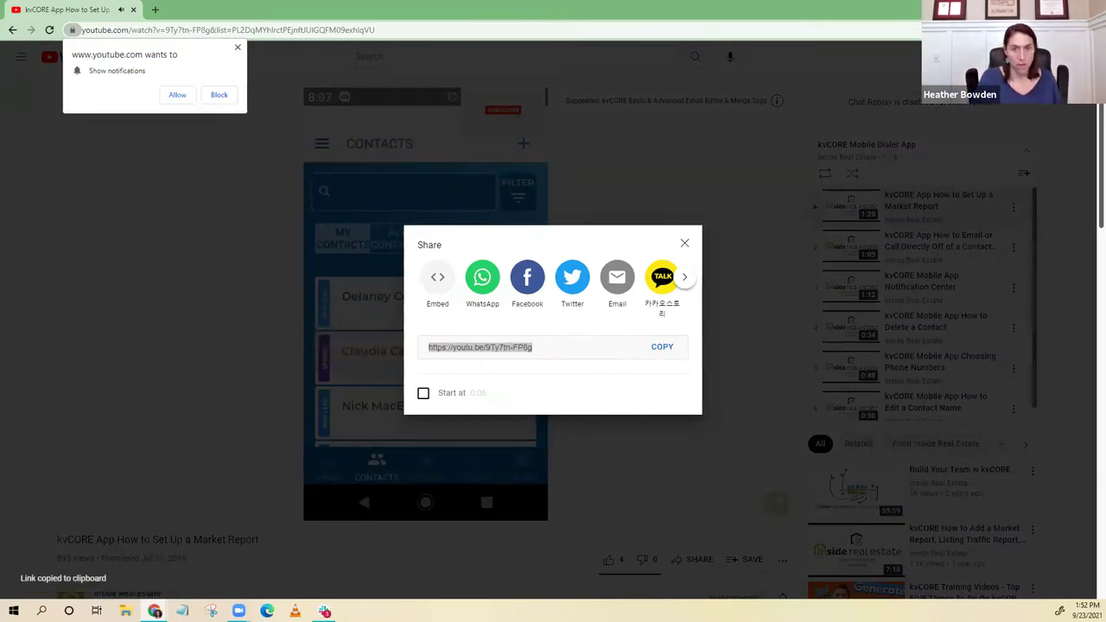
left_click(683, 246)
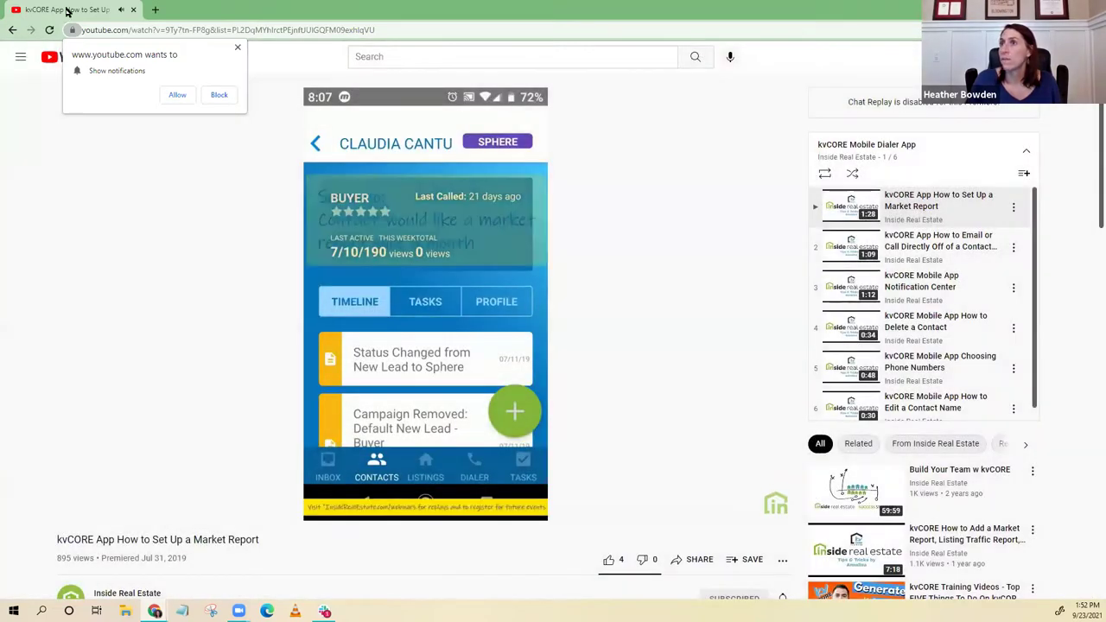
key("alt+Tab")
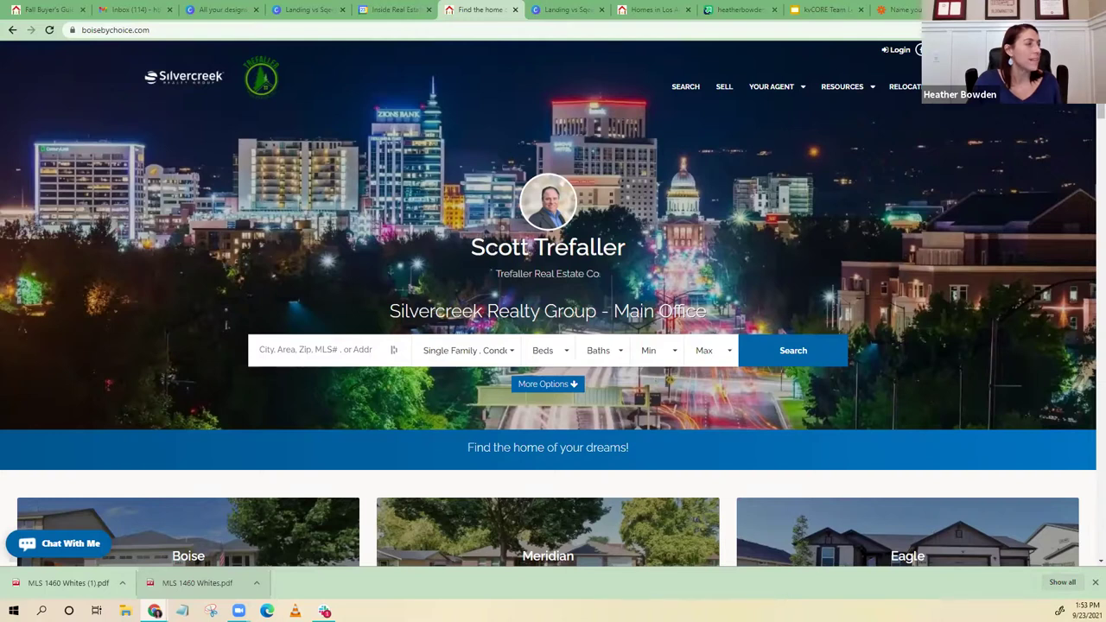
Reopen the closed kvCORE dashboard tab with Ctrl+Shift+T
key("ctrl+shift+t")
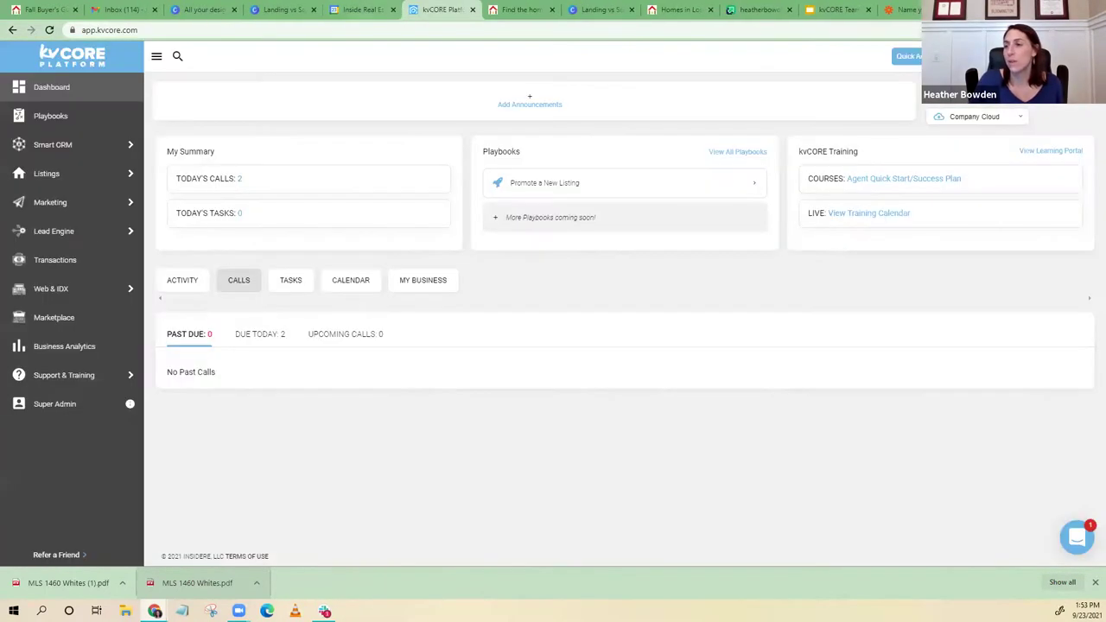
mouse_move(65, 386)
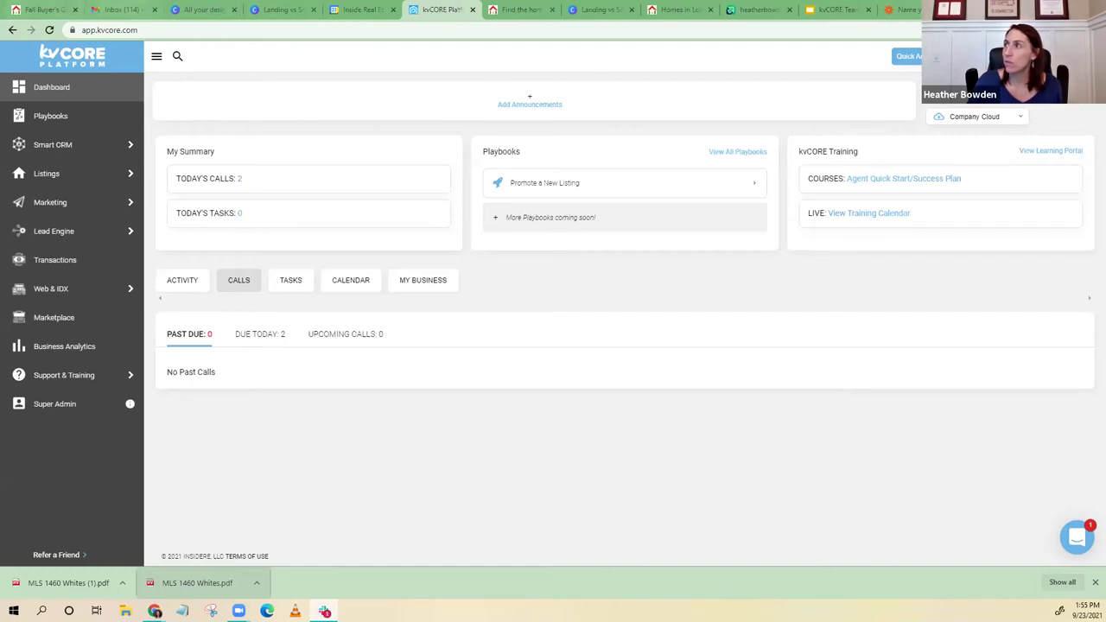
key("ctrl+t")
type("youtu")
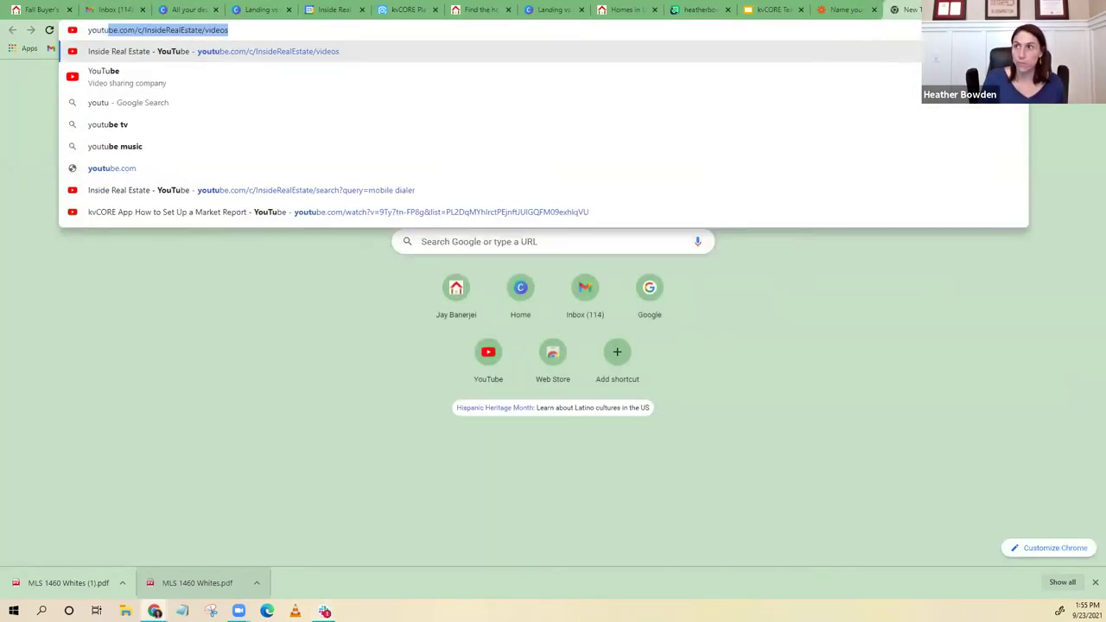
key("Return")
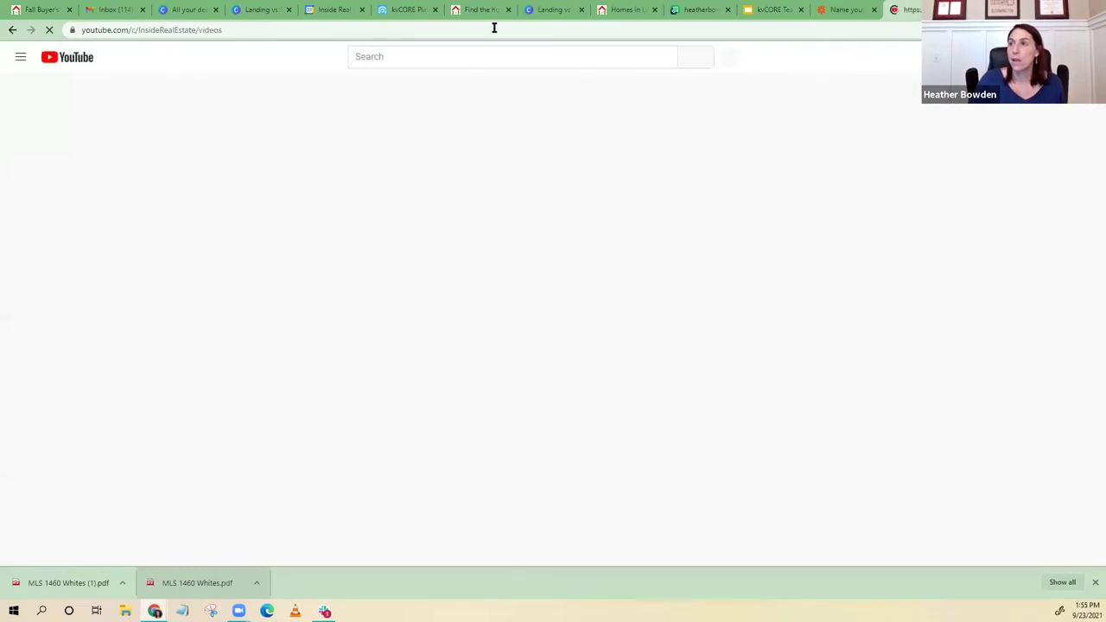
left_click(413, 56)
type("in")
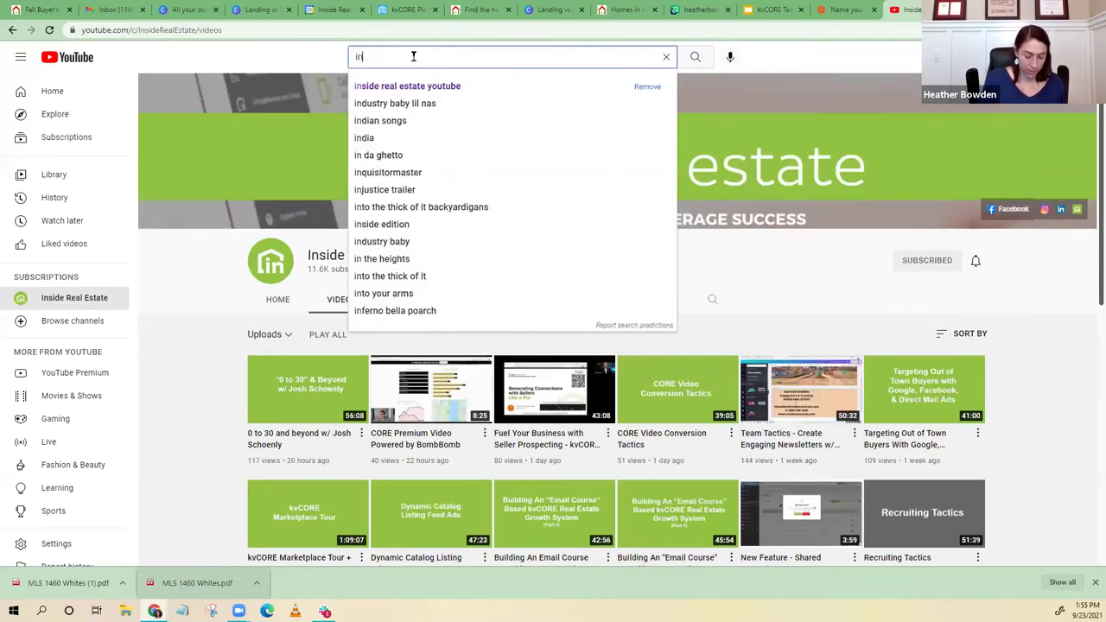
type("side real estate")
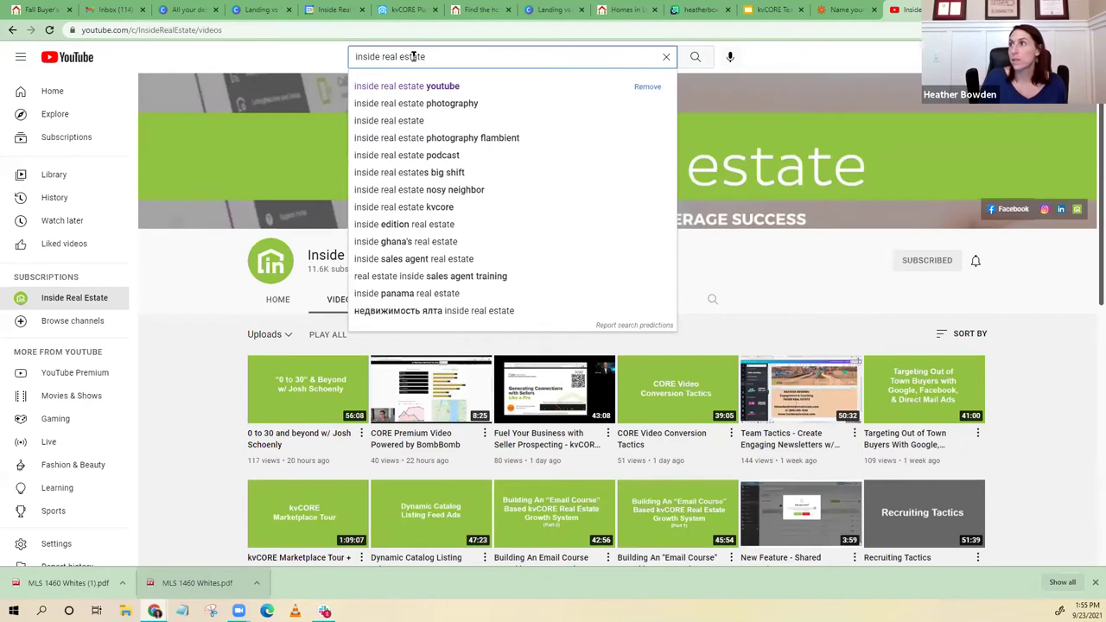
key("Return")
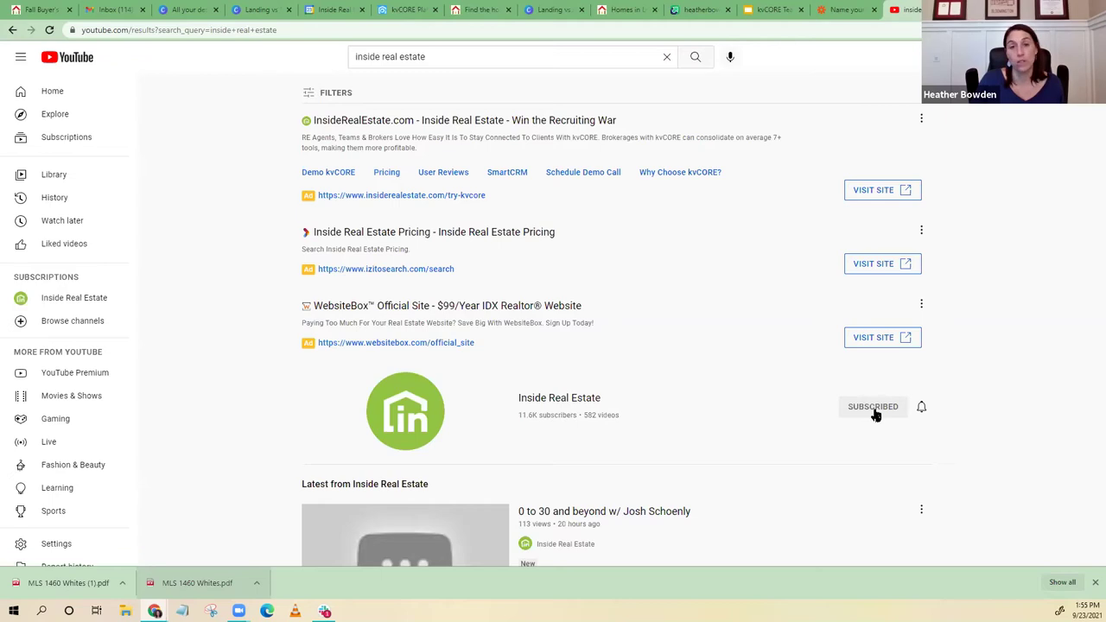
left_click(540, 403)
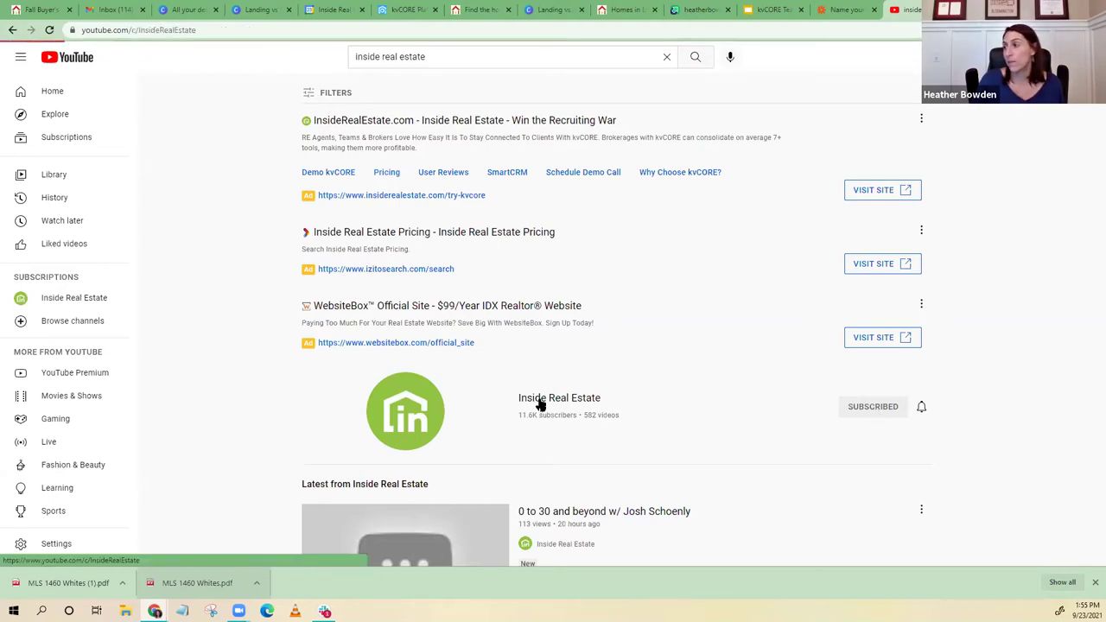
scroll(605, 194, "down", 2)
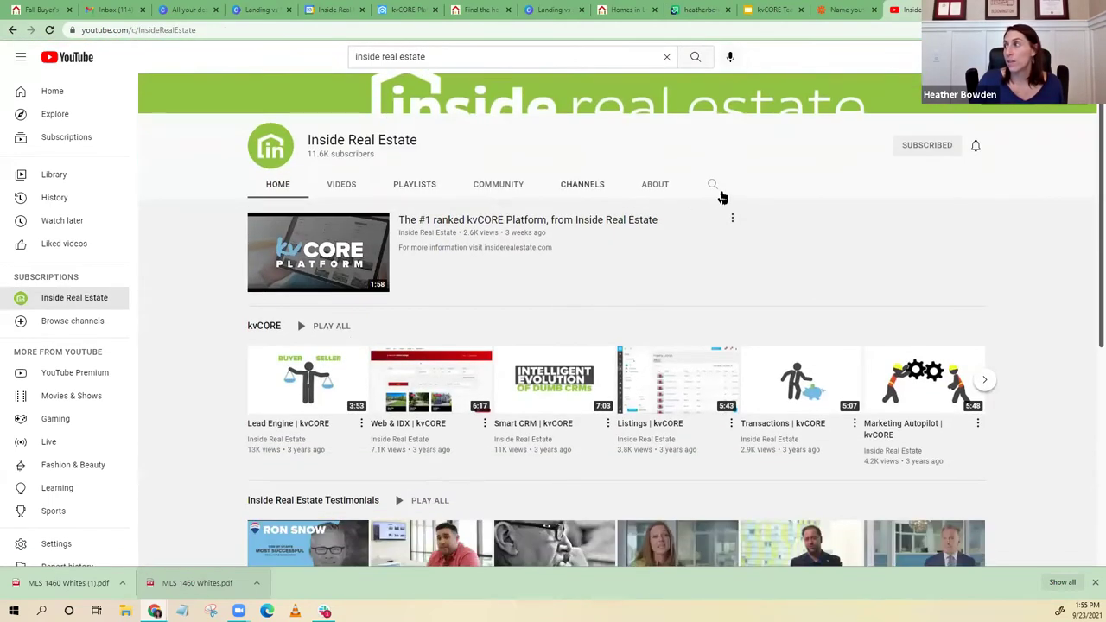
left_click(712, 186)
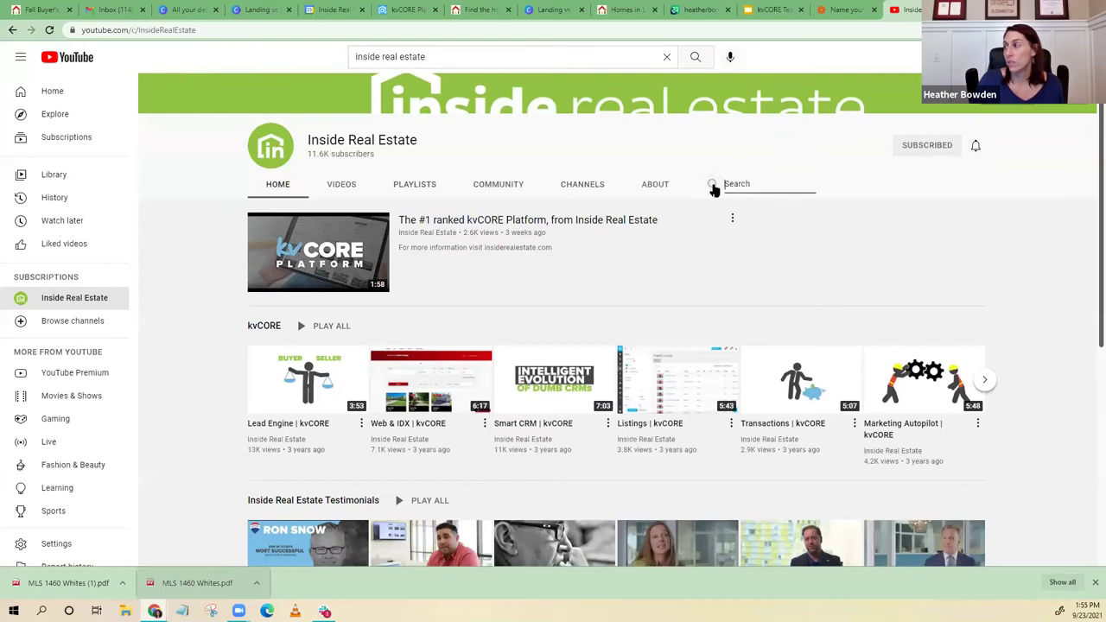
type("mobile dialer")
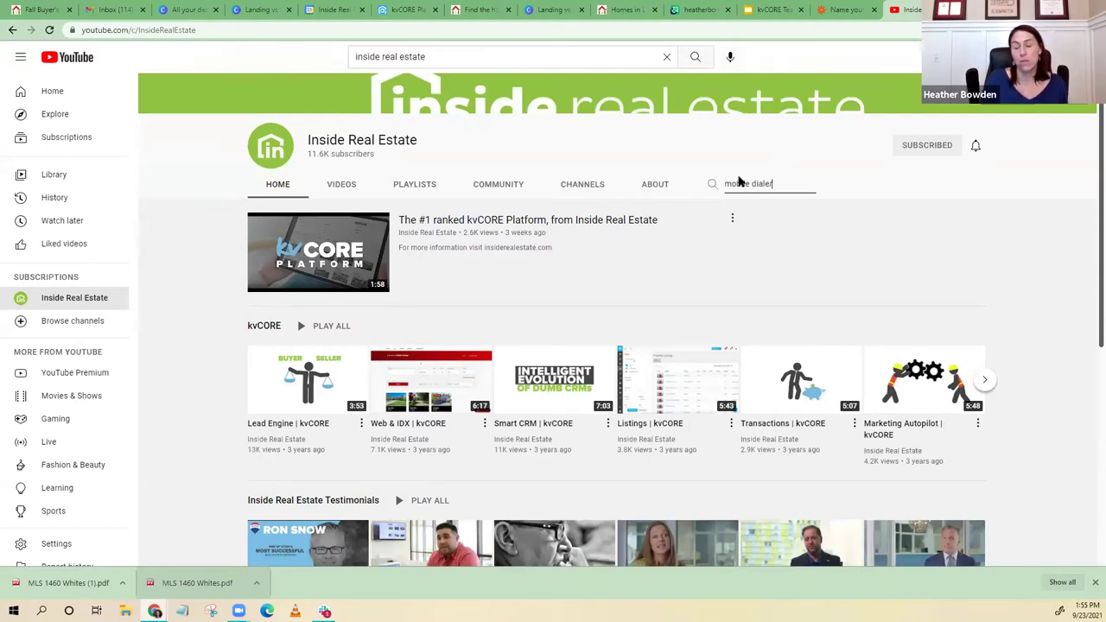
key("Return")
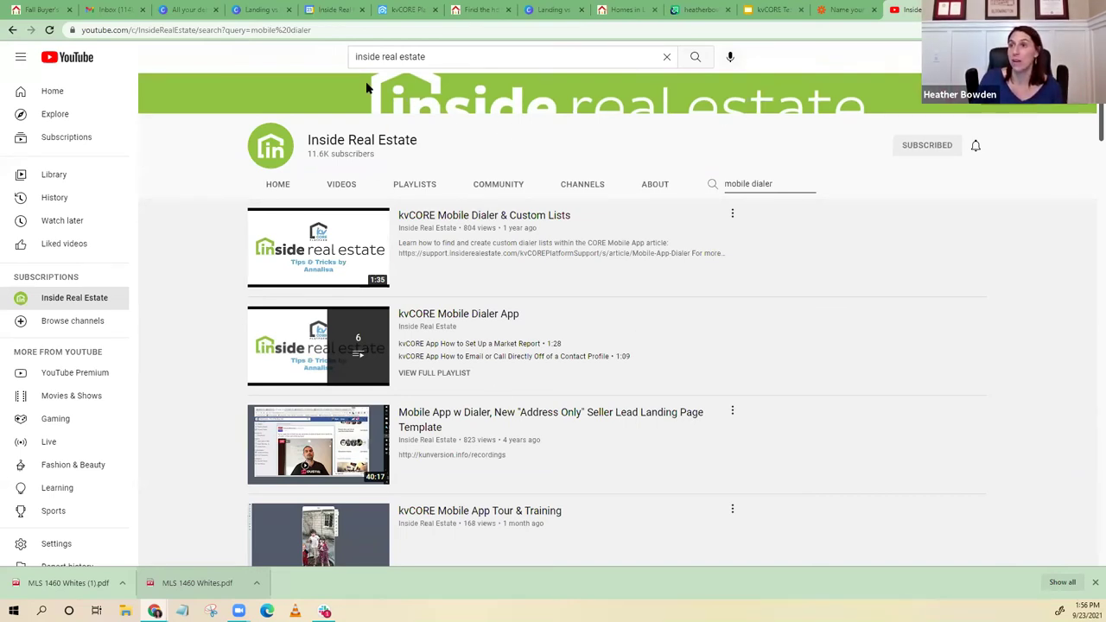
scroll(532, 201, "up", 2)
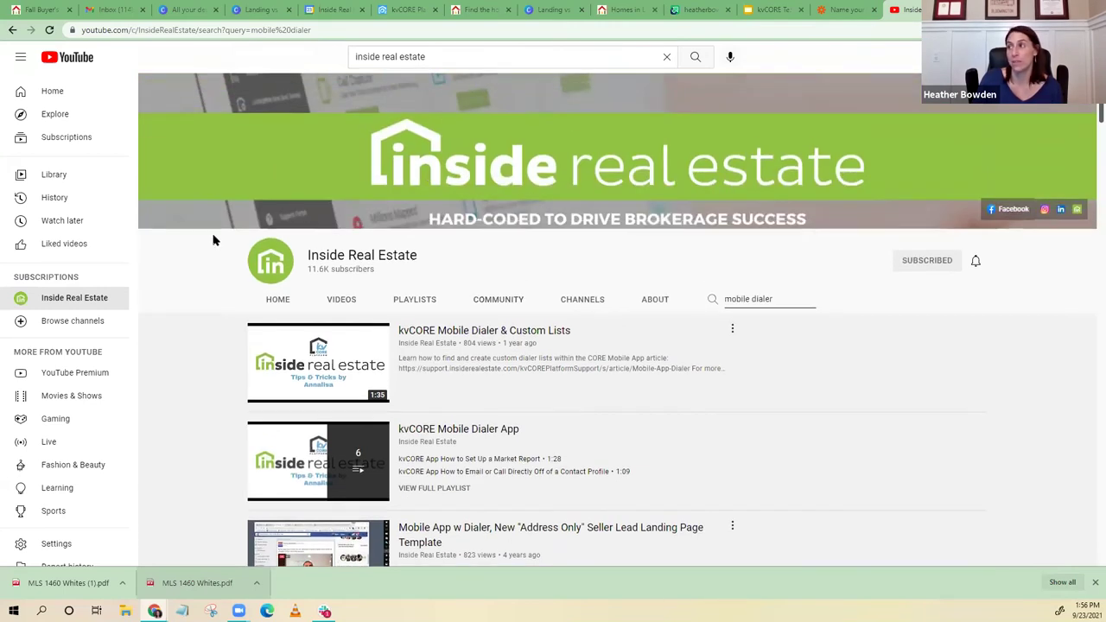